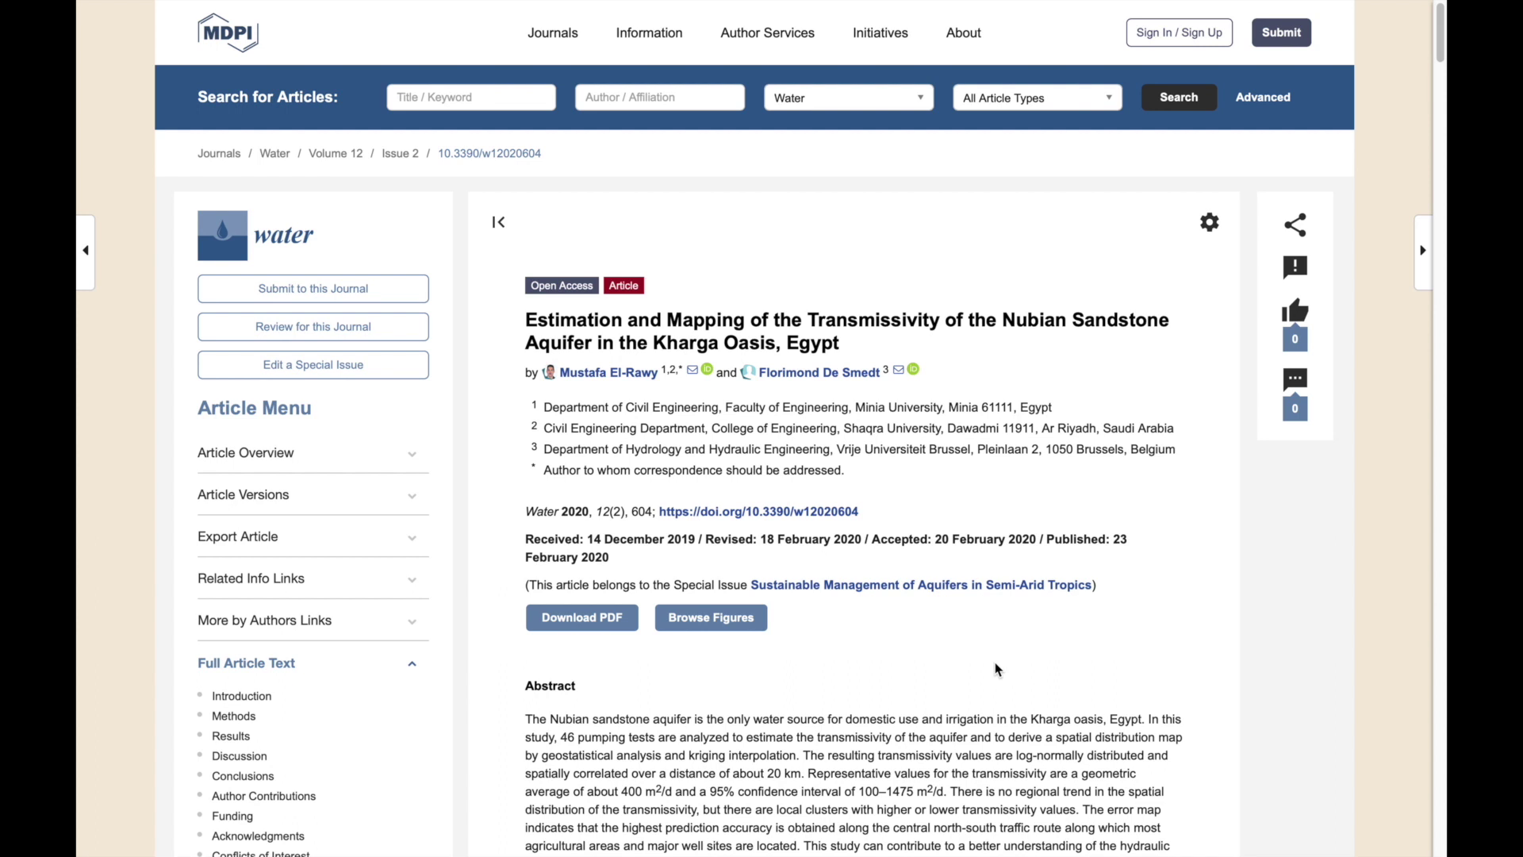
Open the article's figure viewer, starting with the Kharga Oasis graphical abstract
{"action": "left_click", "coordinate": [726, 616]}
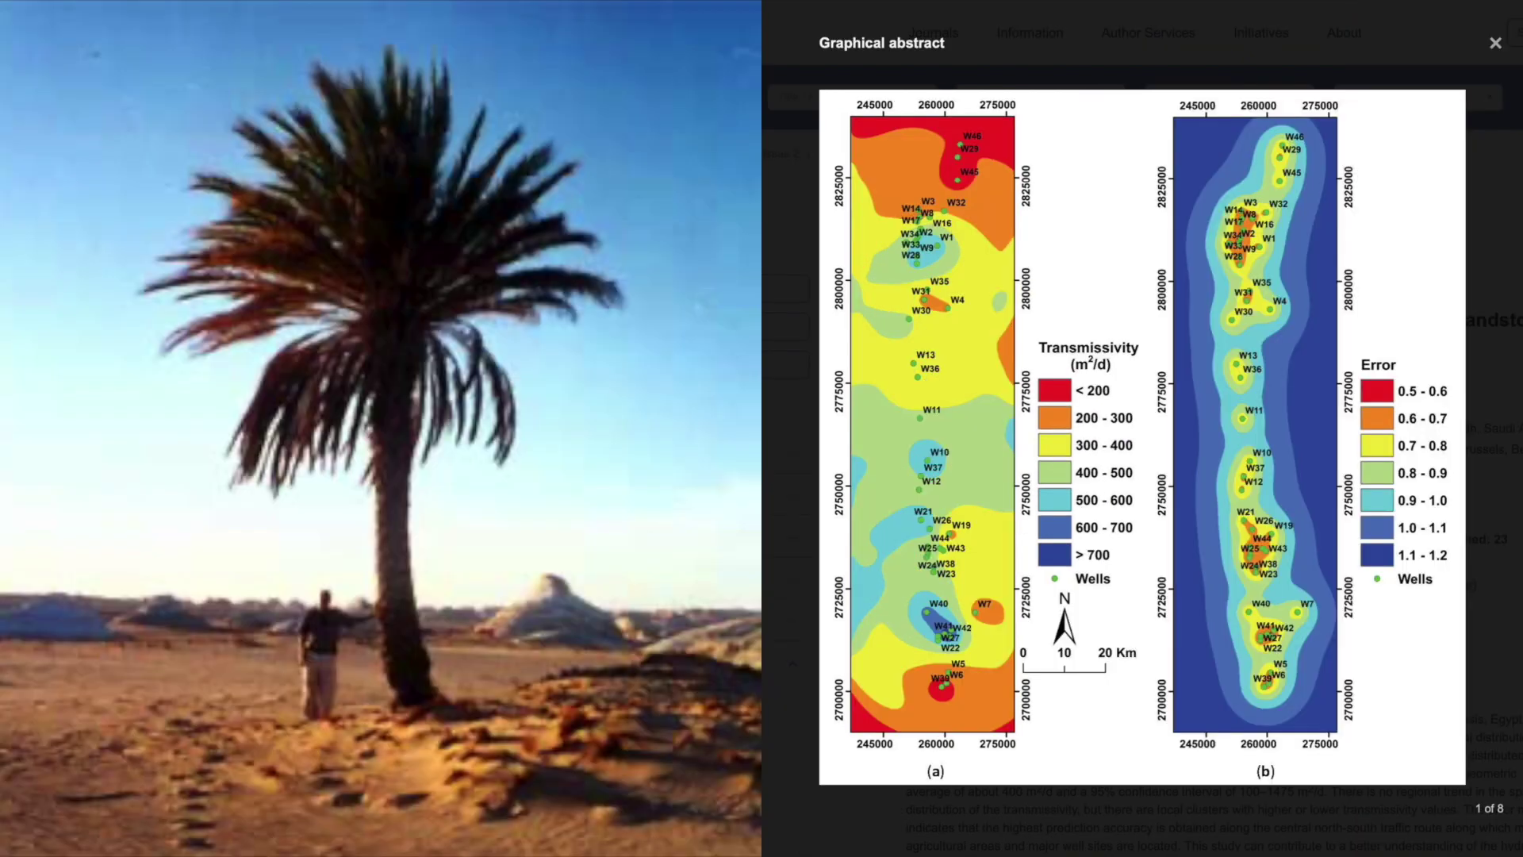
{"action": "left_click", "coordinate": [1427, 463]}
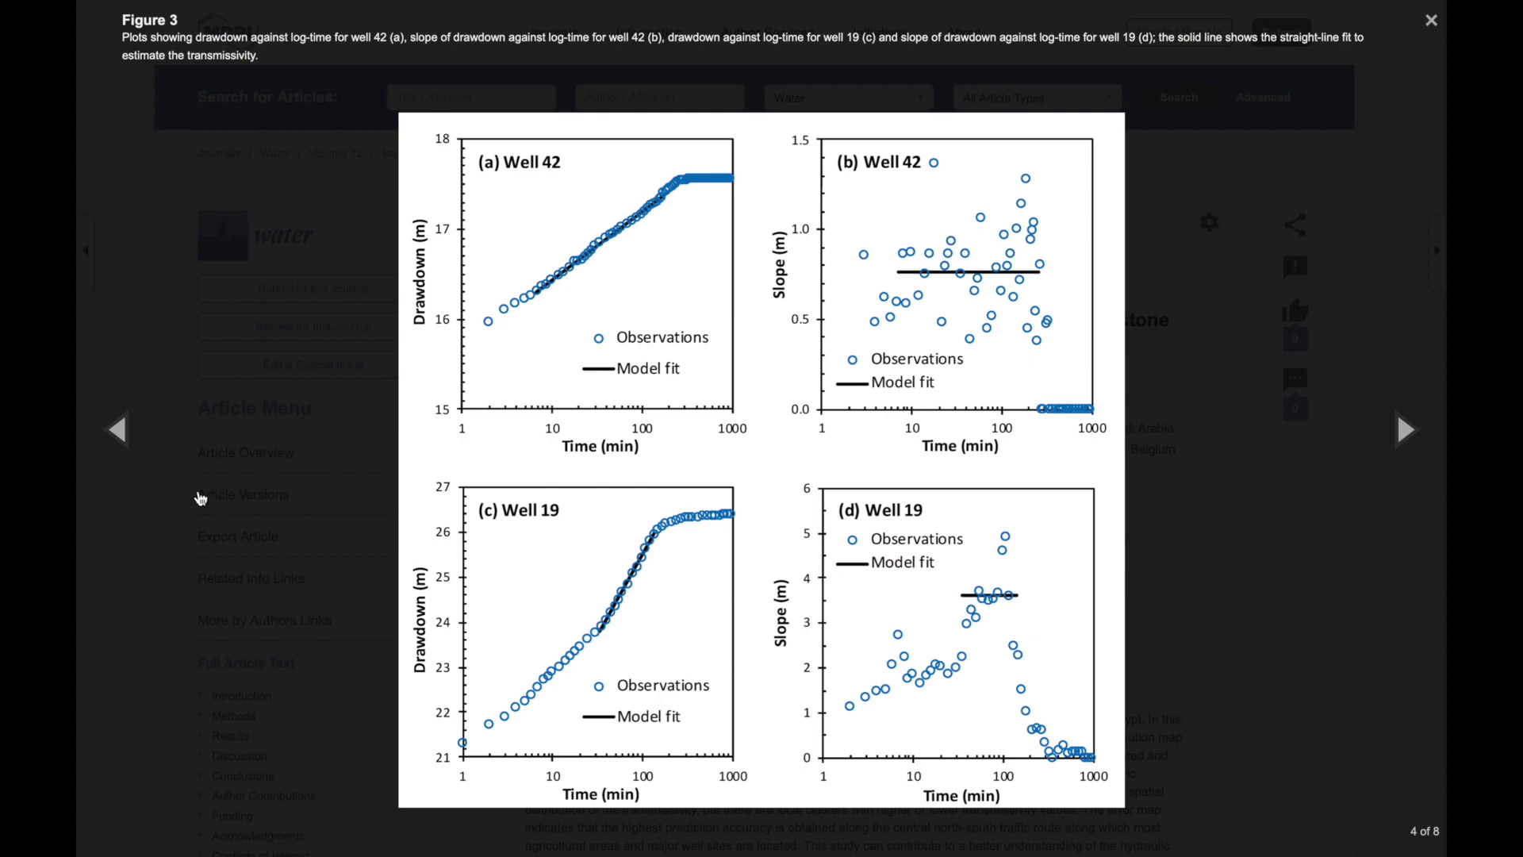
{"action": "left_click", "coordinate": [120, 433]}
{"action": "left_click", "coordinate": [121, 432]}
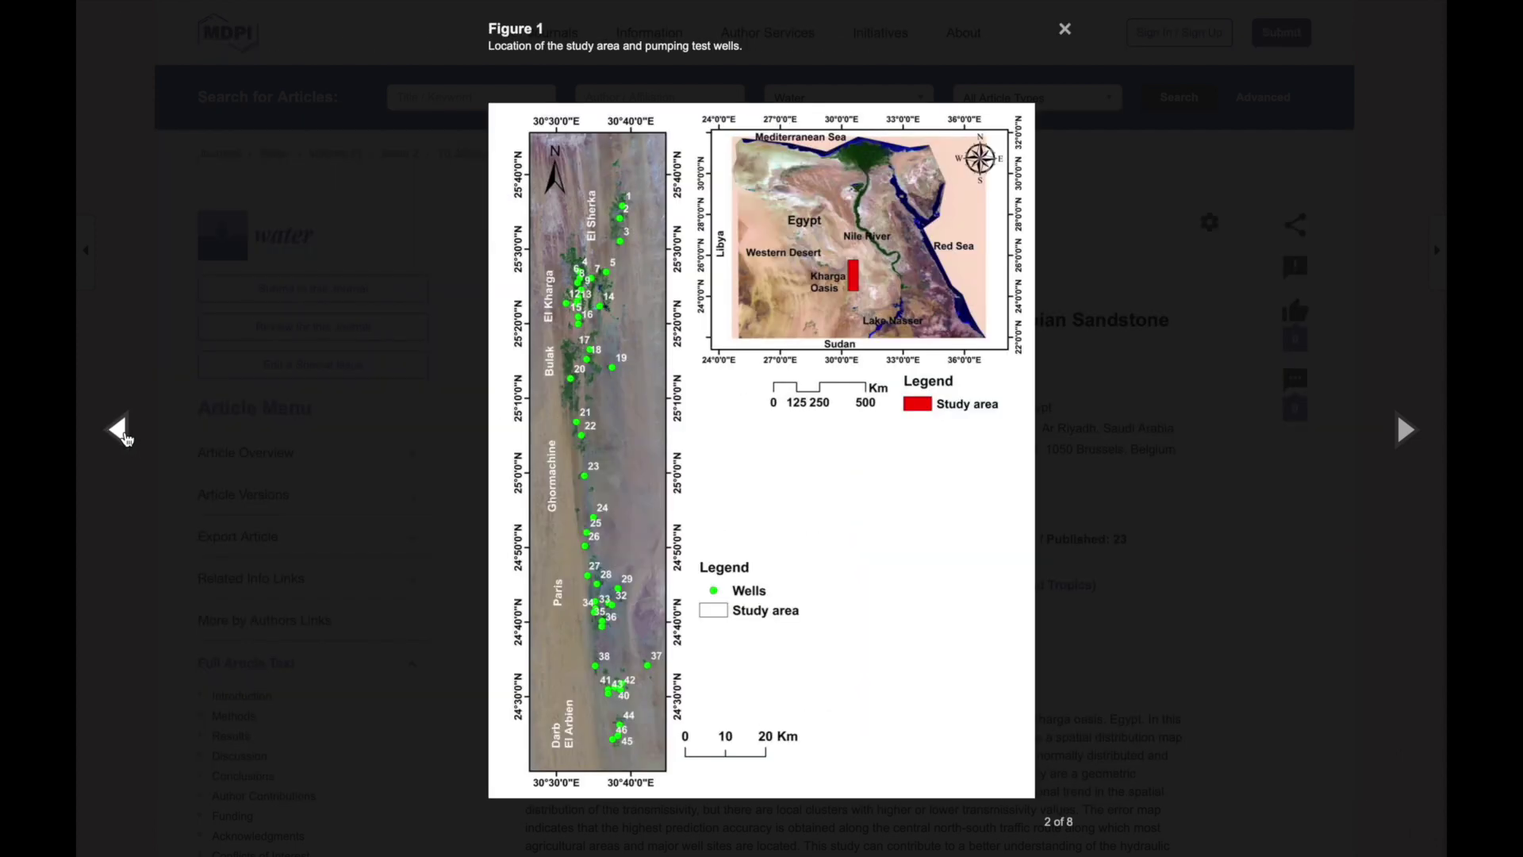
{"action": "left_click", "coordinate": [120, 432]}
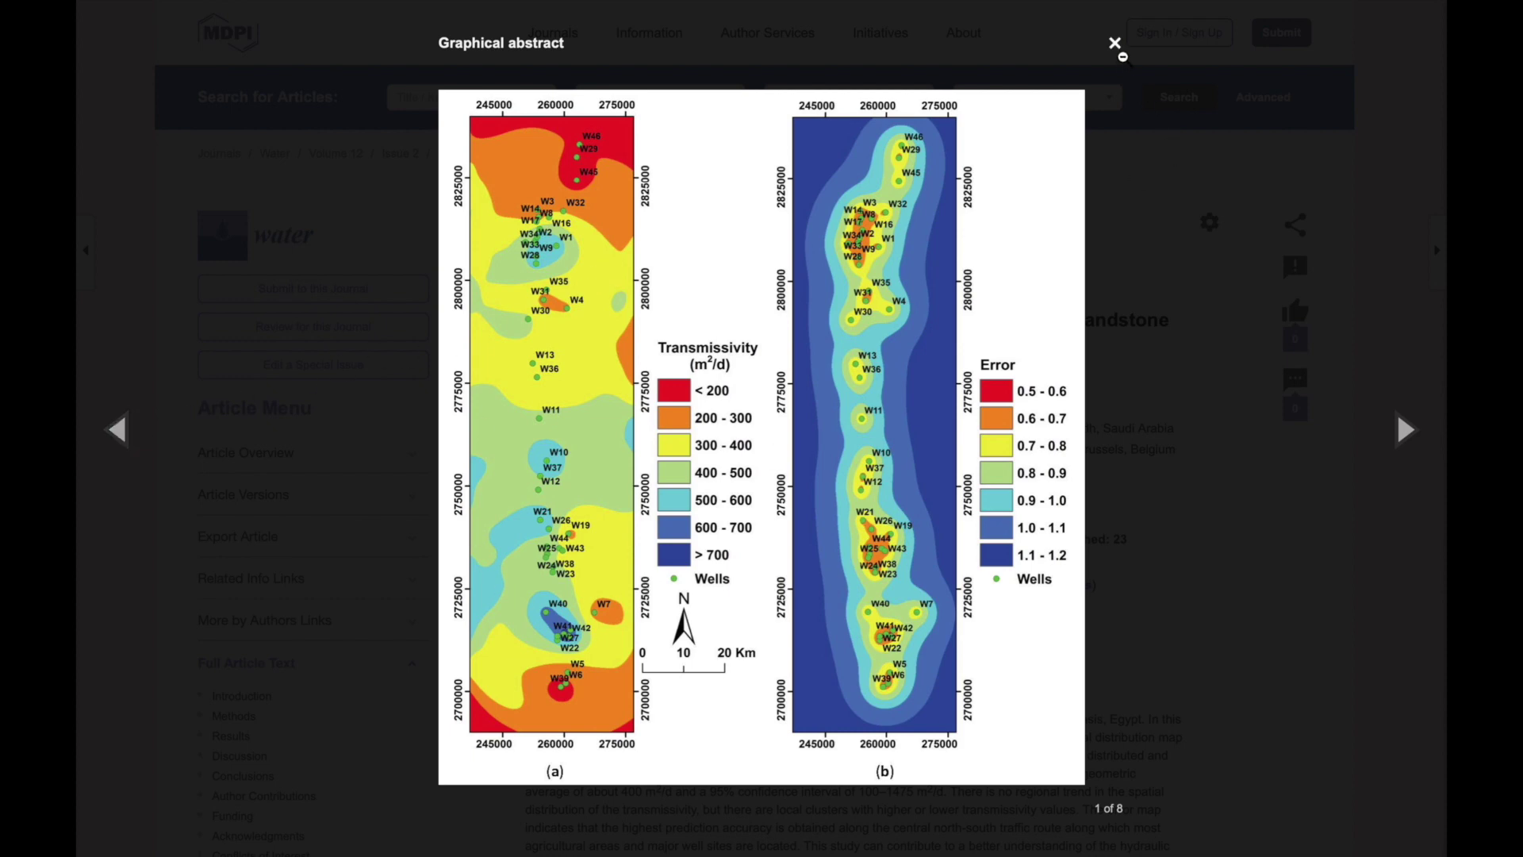
{"action": "left_click", "coordinate": [1114, 42]}
Scroll down to Table 1 and expand it to full size
{"action": "scroll", "coordinate": [950, 602], "scroll_direction": "down", "scroll_amount": 10}
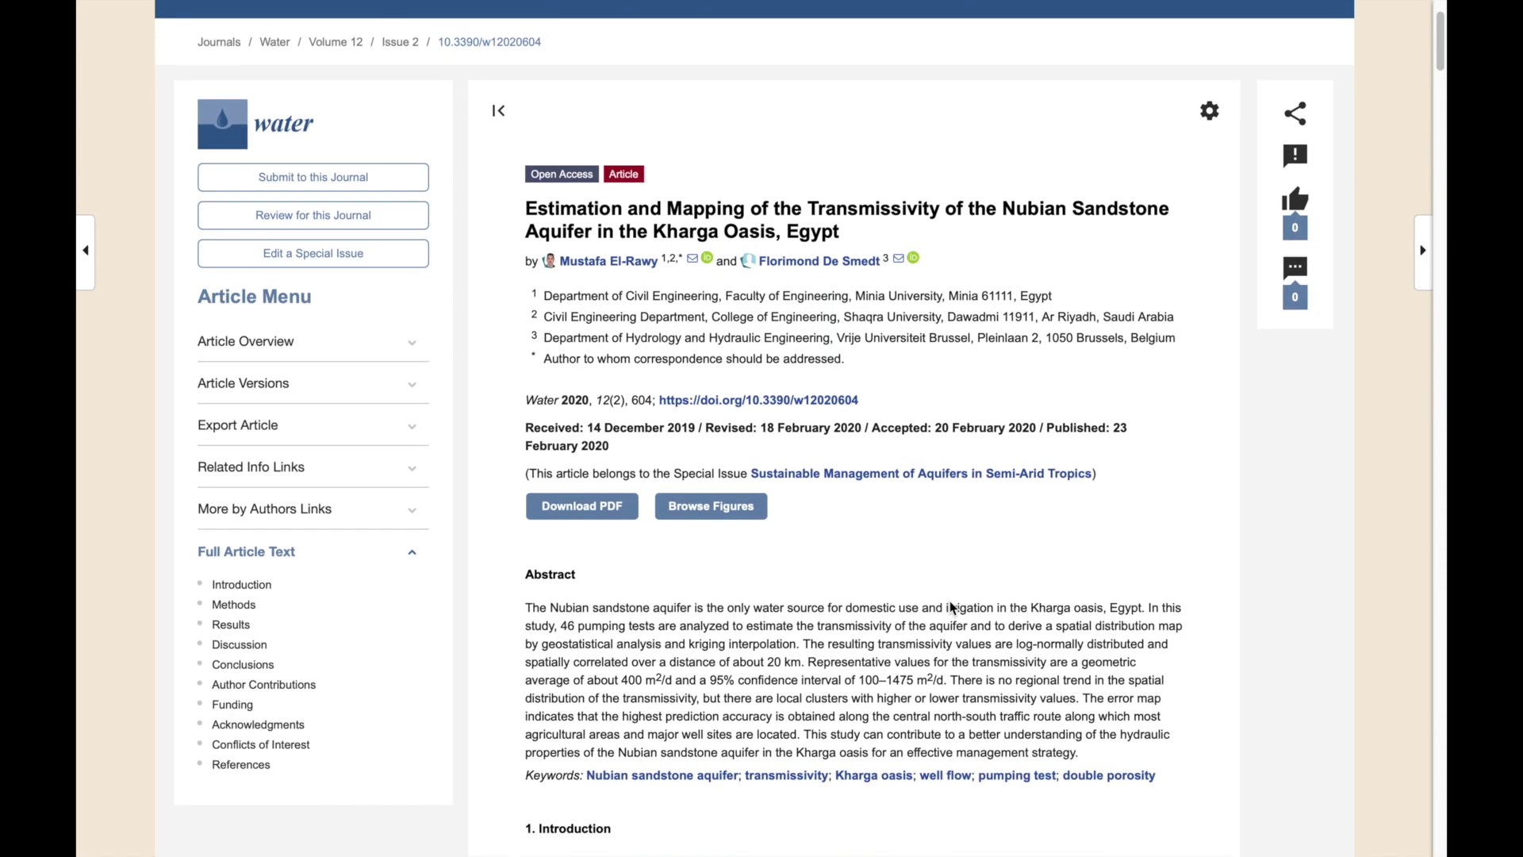
{"action": "scroll", "coordinate": [951, 604], "scroll_direction": "down", "scroll_amount": 15}
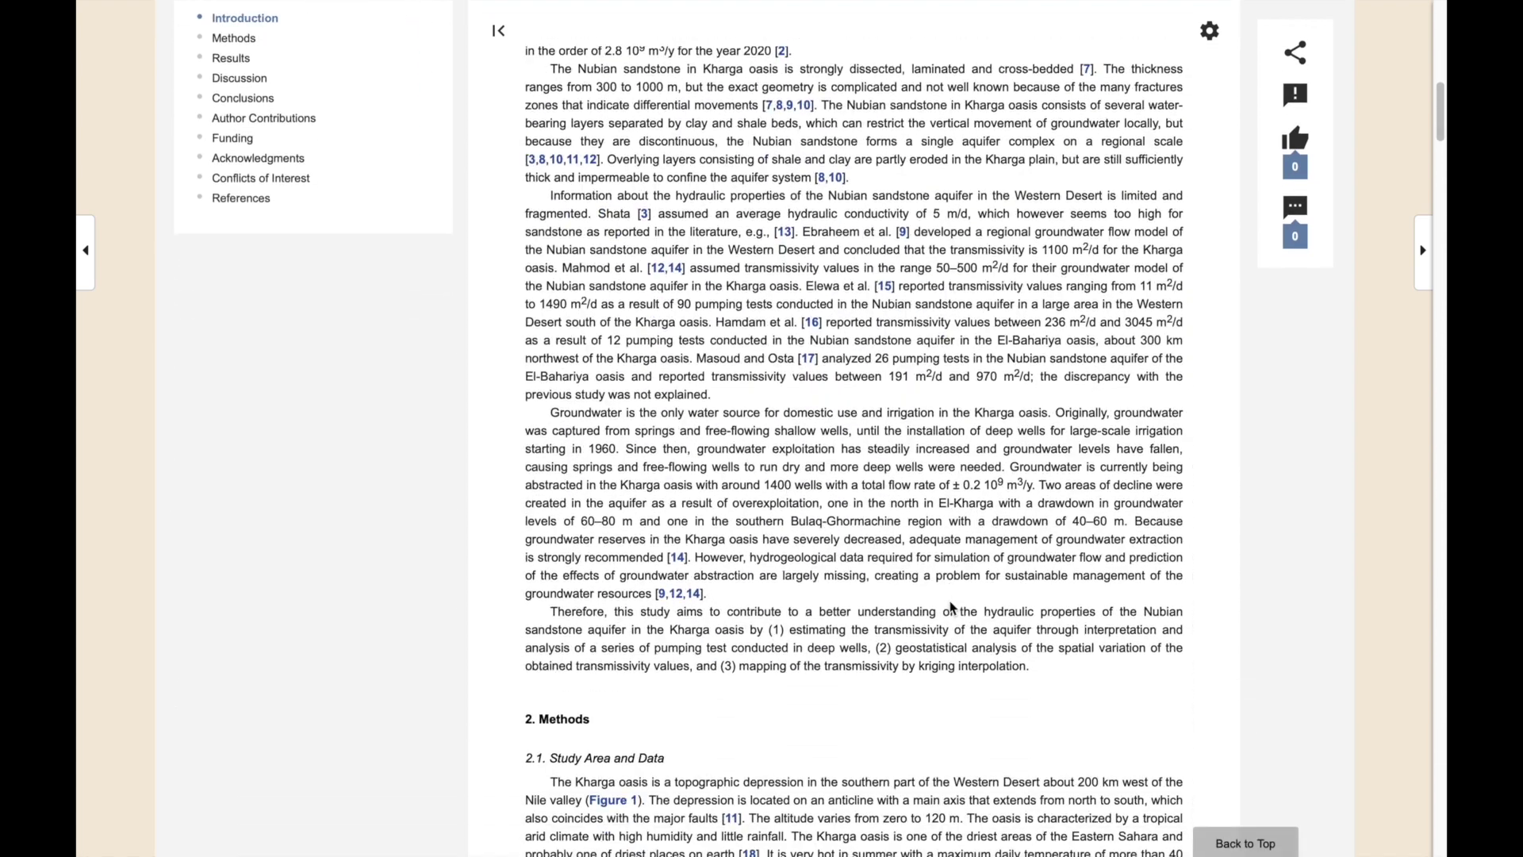
{"action": "scroll", "coordinate": [951, 603], "scroll_direction": "down", "scroll_amount": 9}
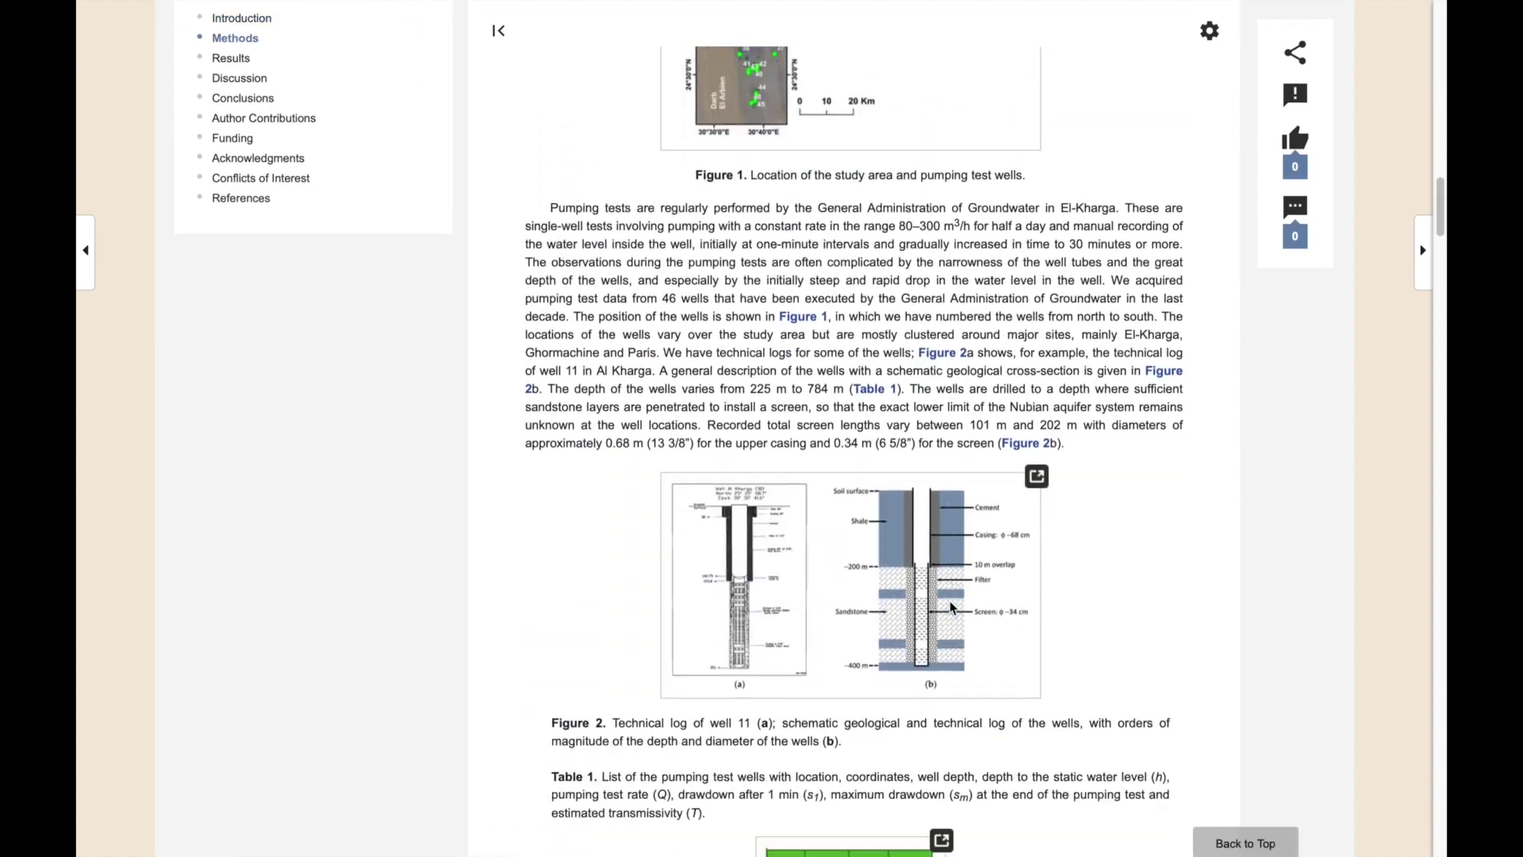
{"action": "left_click", "coordinate": [943, 348]}
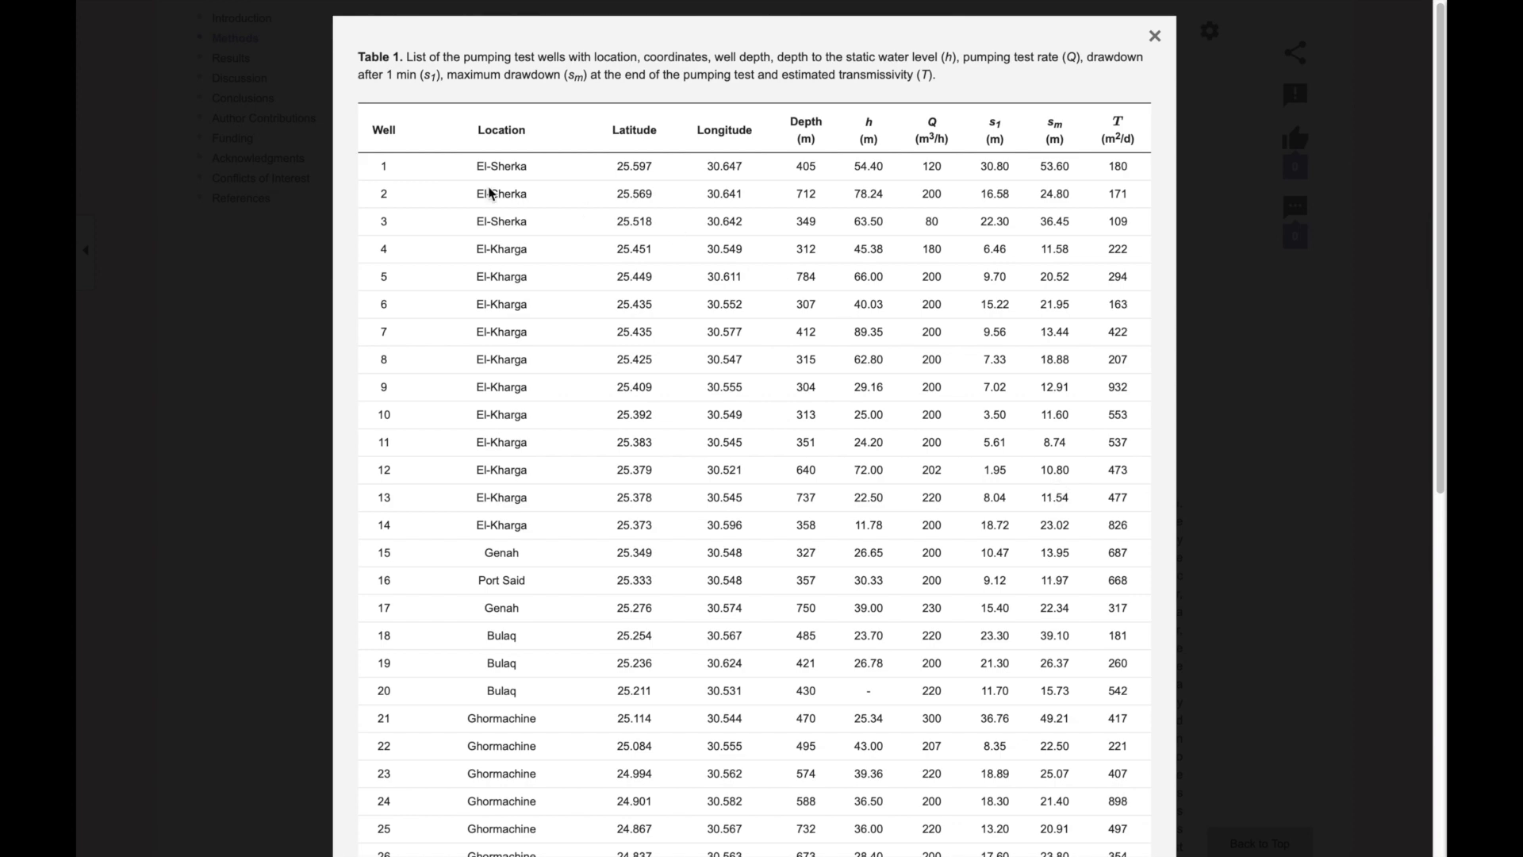
Select the whole table from the Well header down to the 46th well
{"action": "left_click_drag", "start_coordinate": [374, 130], "coordinate": [774, 525]}
{"action": "scroll", "coordinate": [786, 515], "scroll_direction": "down", "scroll_amount": 2}
{"action": "scroll", "coordinate": [792, 515], "scroll_direction": "down", "scroll_amount": 6}
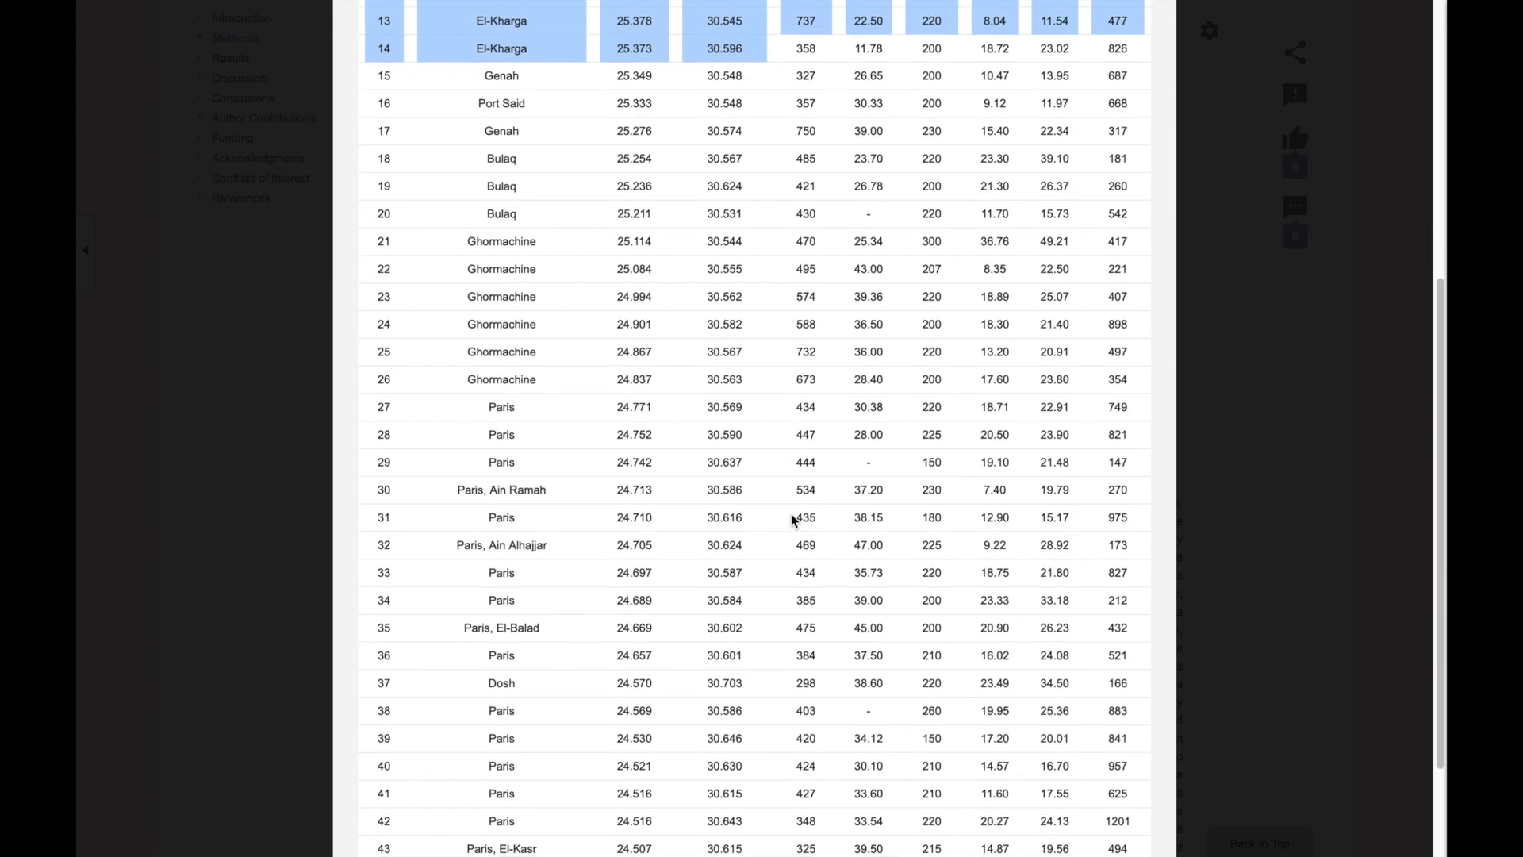
{"action": "left_click_drag", "start_coordinate": [792, 520], "coordinate": [1136, 788]}
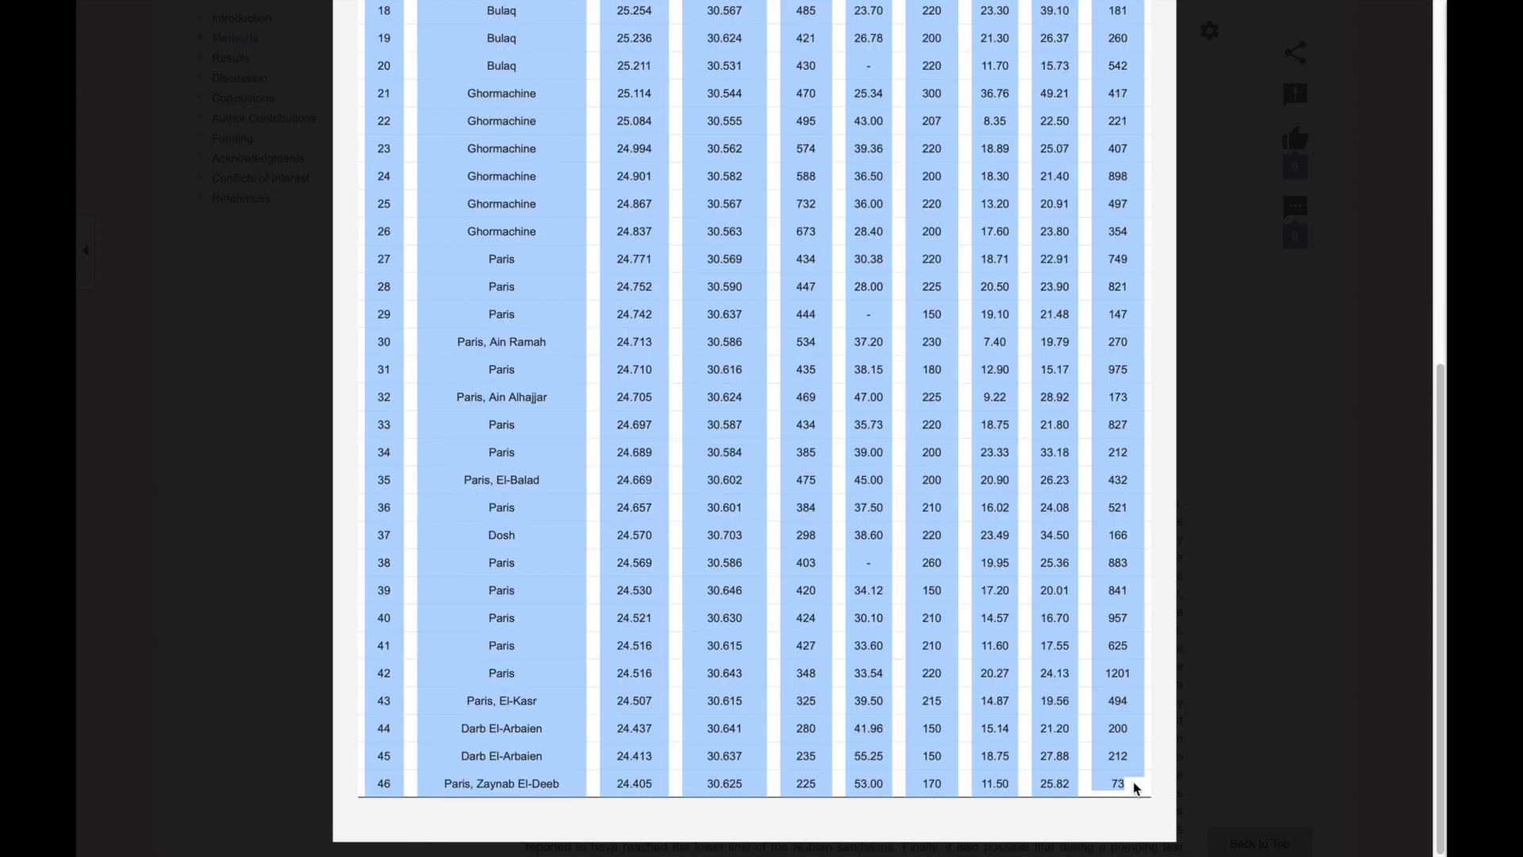
{"action": "key", "text": "ctrl+super+Left"}
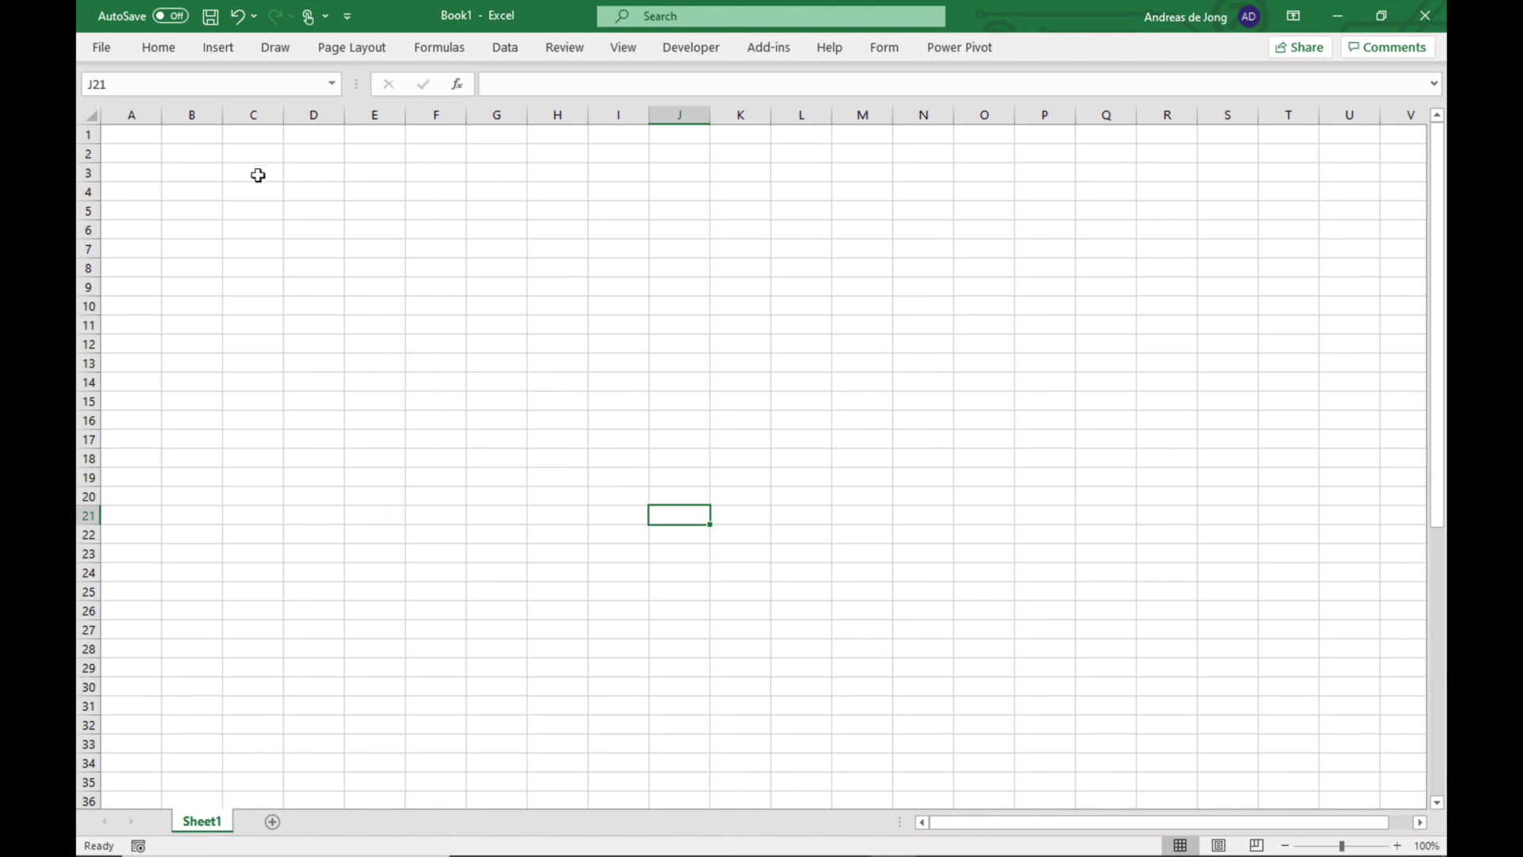
Paste the copied well table into Sheet1 at cell B3
{"action": "left_click", "coordinate": [179, 173]}
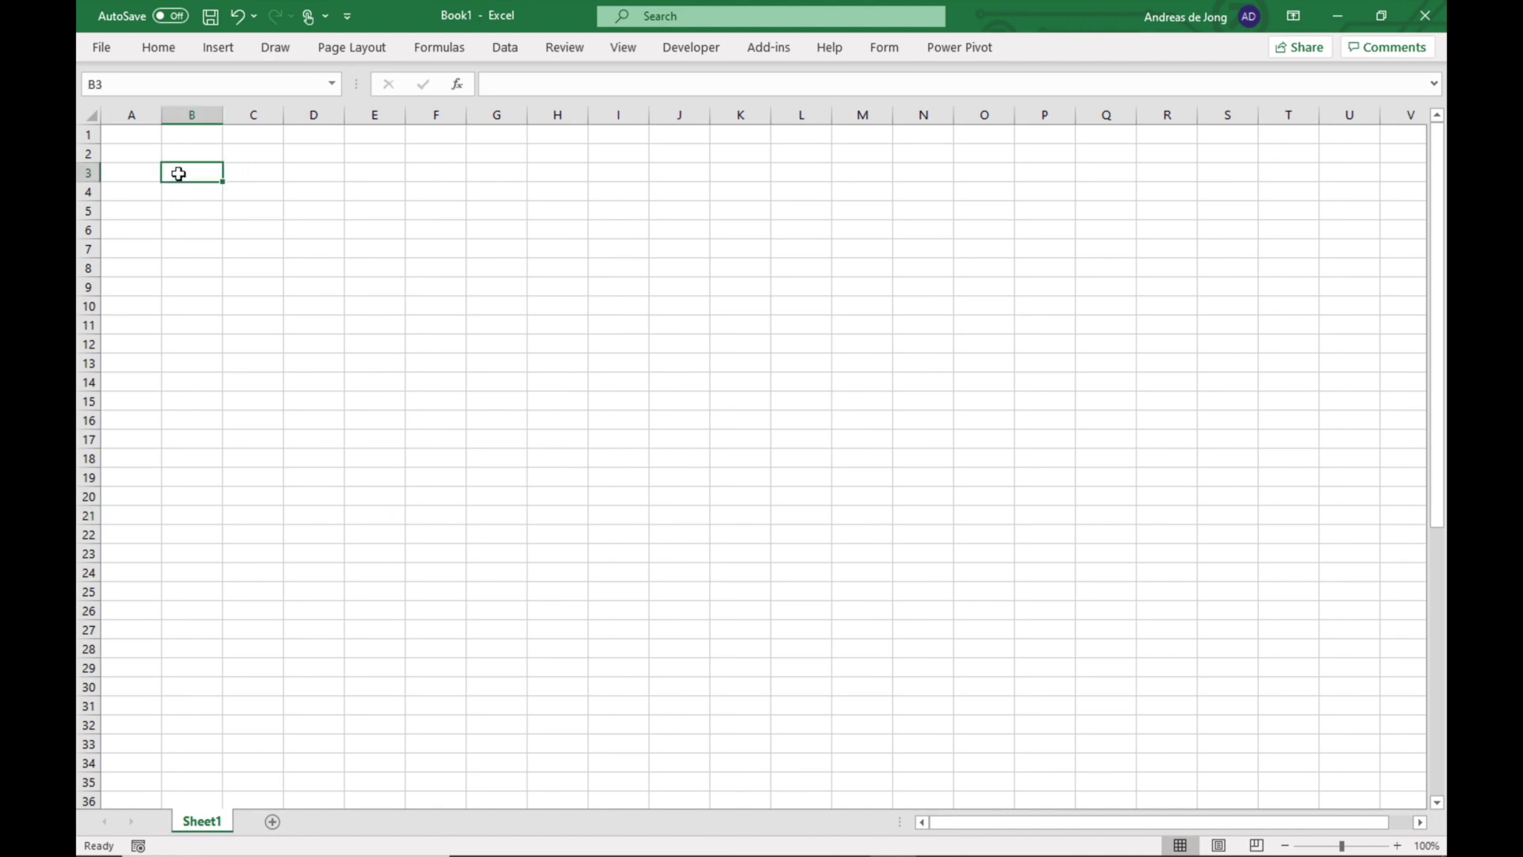
{"action": "key", "text": "ctrl+v"}
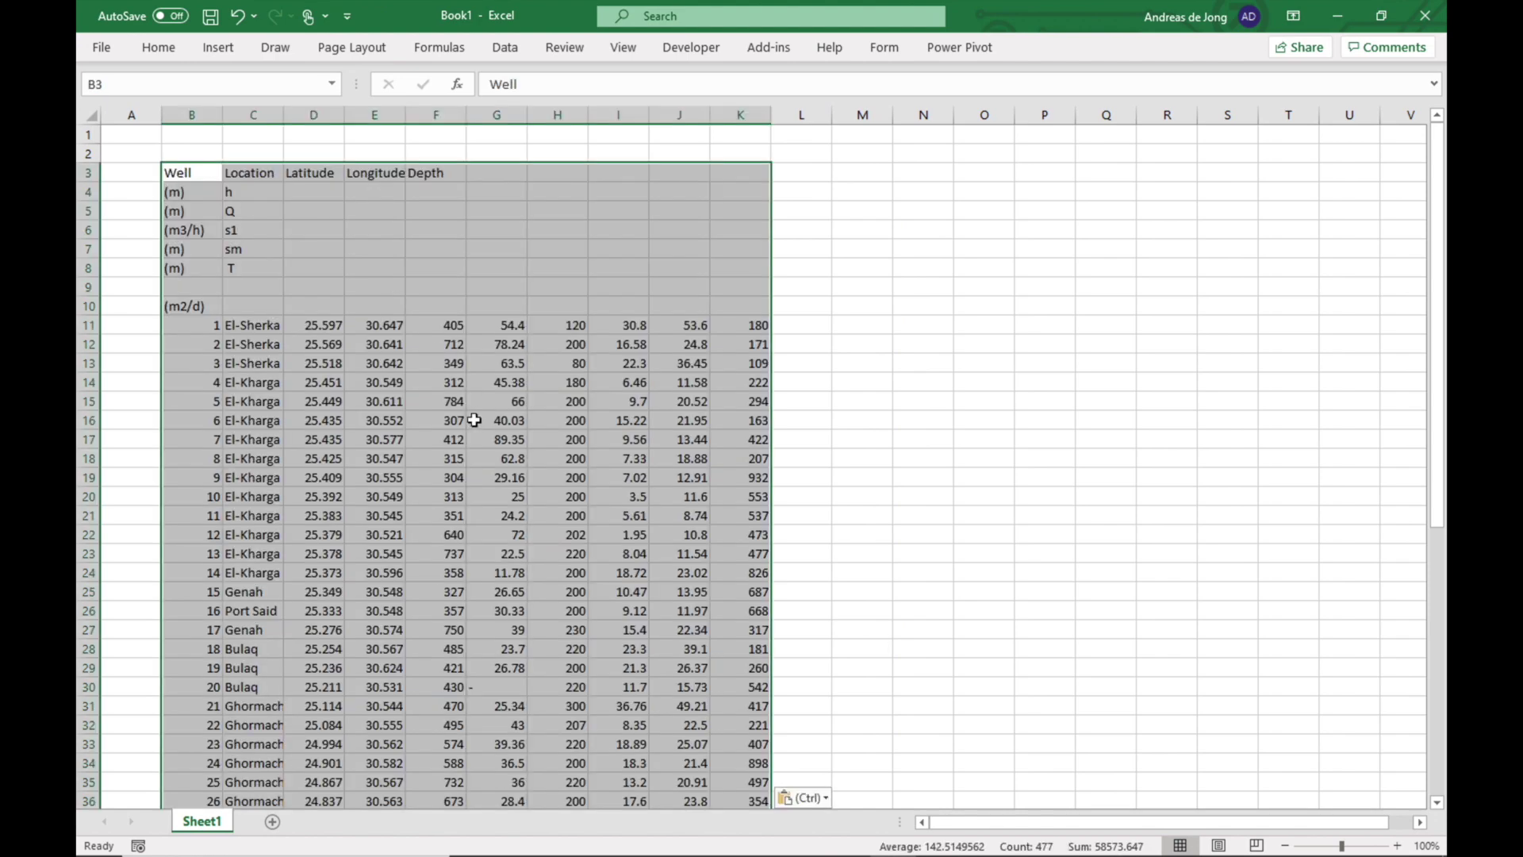
{"action": "key", "text": "ctrl+super+Right"}
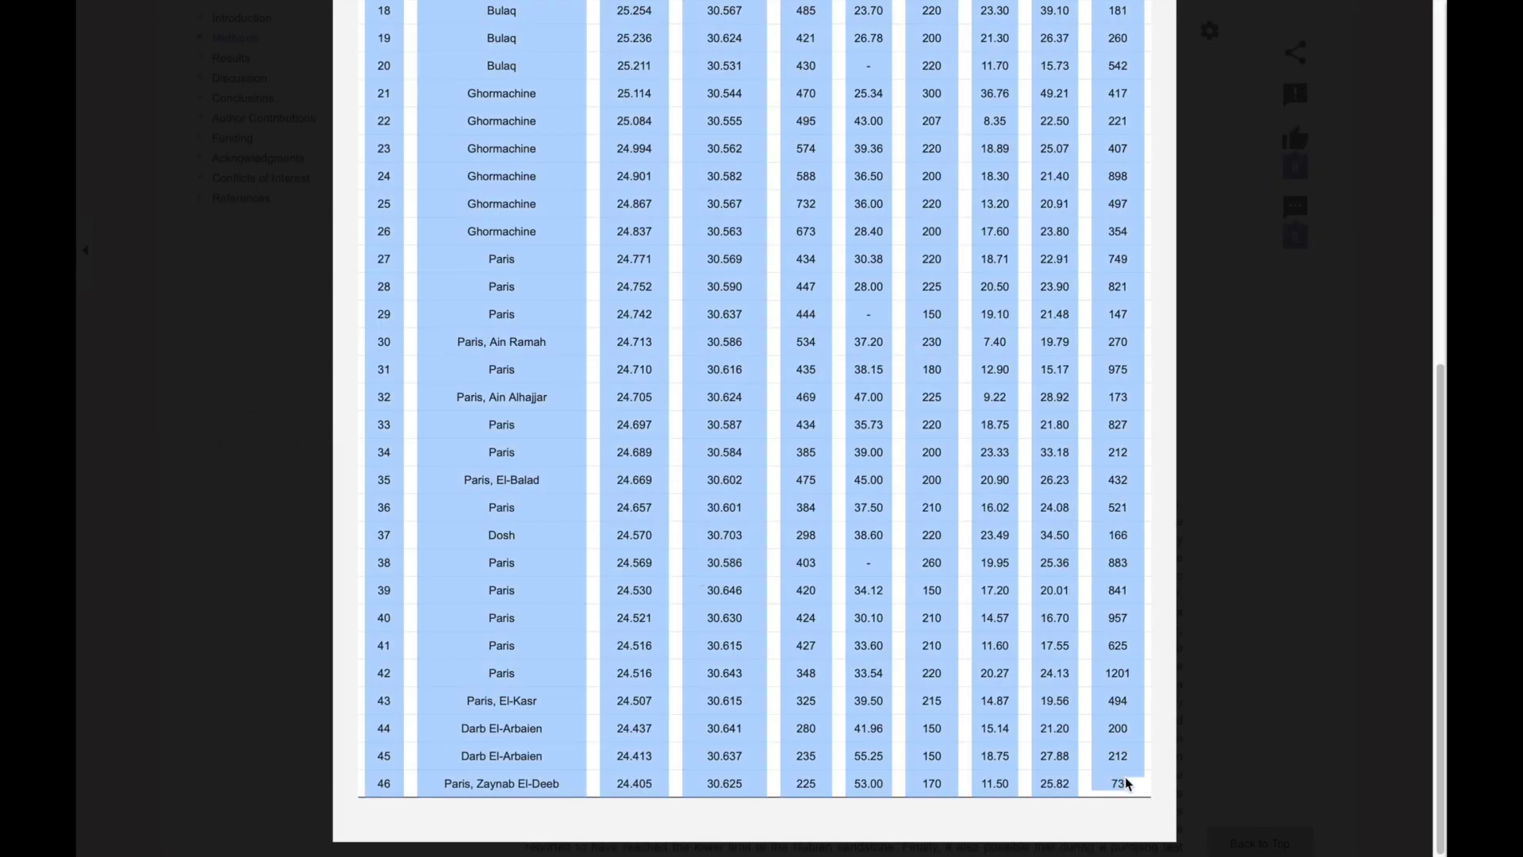
{"action": "left_click", "coordinate": [1127, 783]}
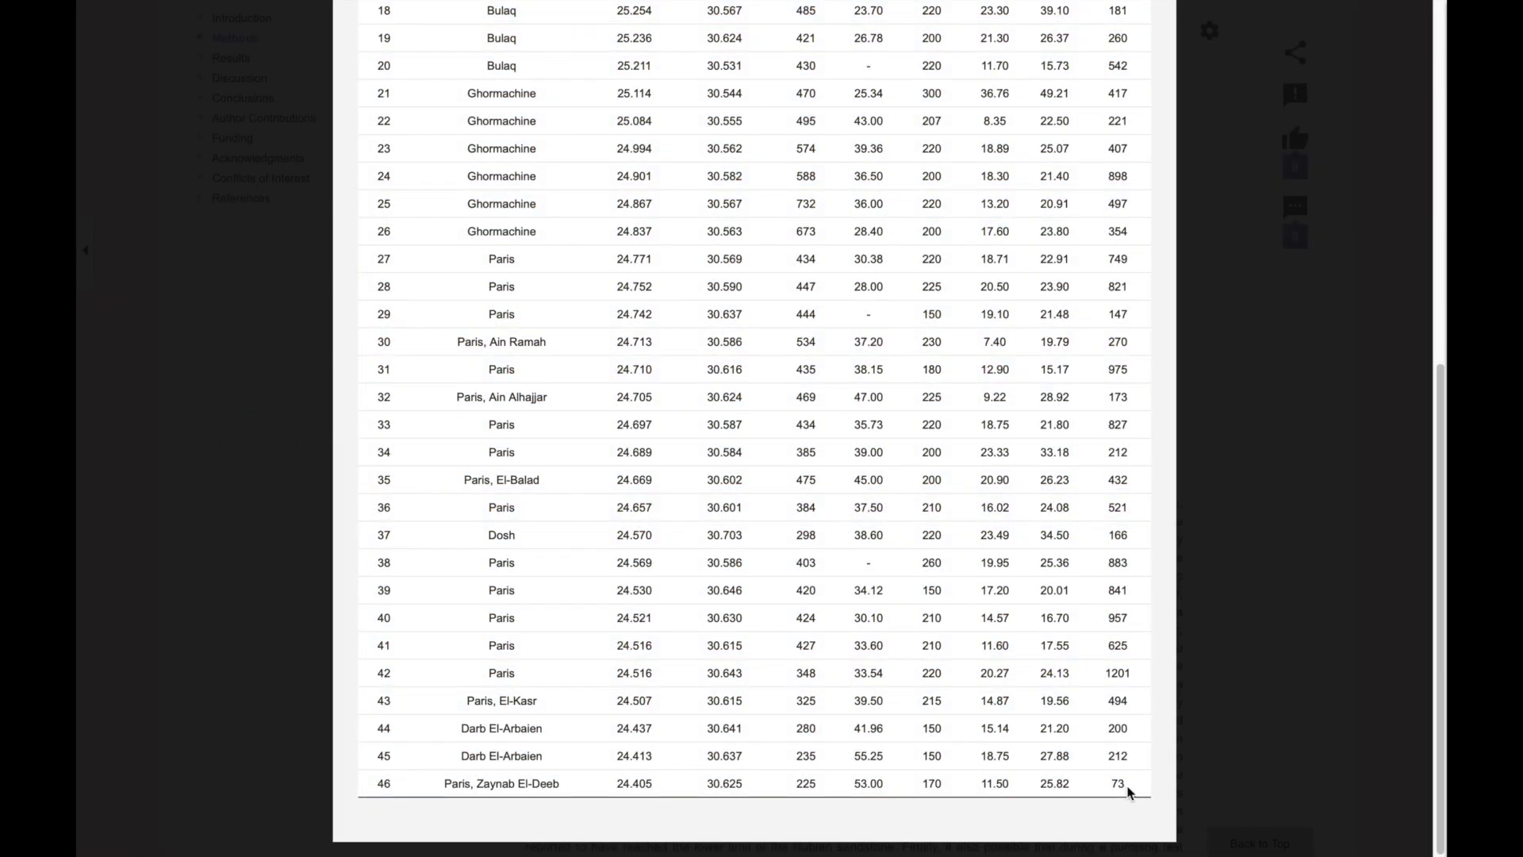
Review the pasted table and select the Well-to-Depth headings in row 3
{"action": "scroll", "coordinate": [1126, 789], "scroll_direction": "up", "scroll_amount": 10}
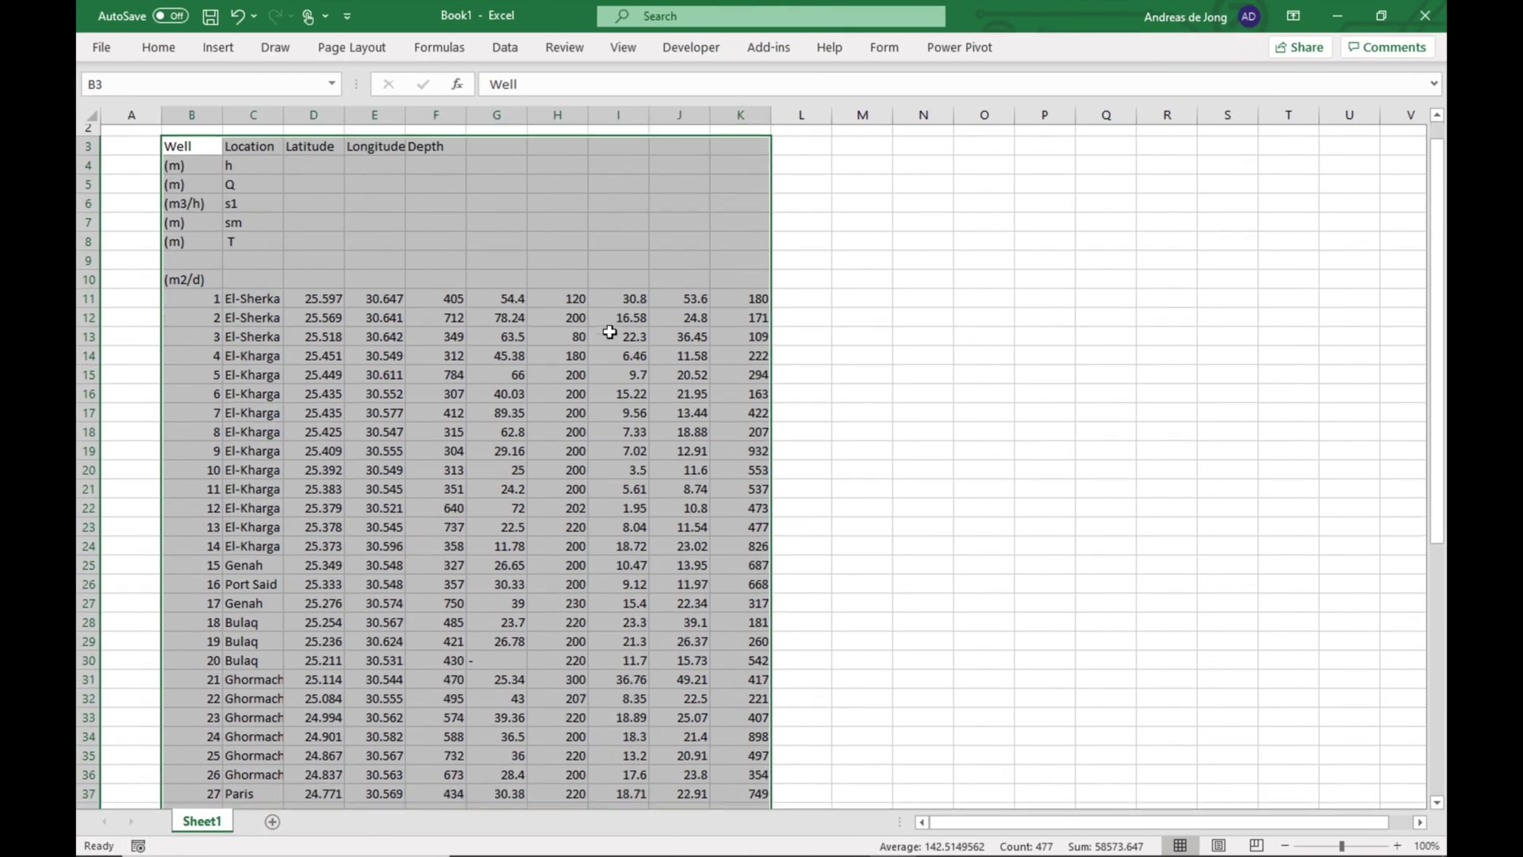
{"action": "scroll", "coordinate": [609, 331], "scroll_direction": "down", "scroll_amount": 10}
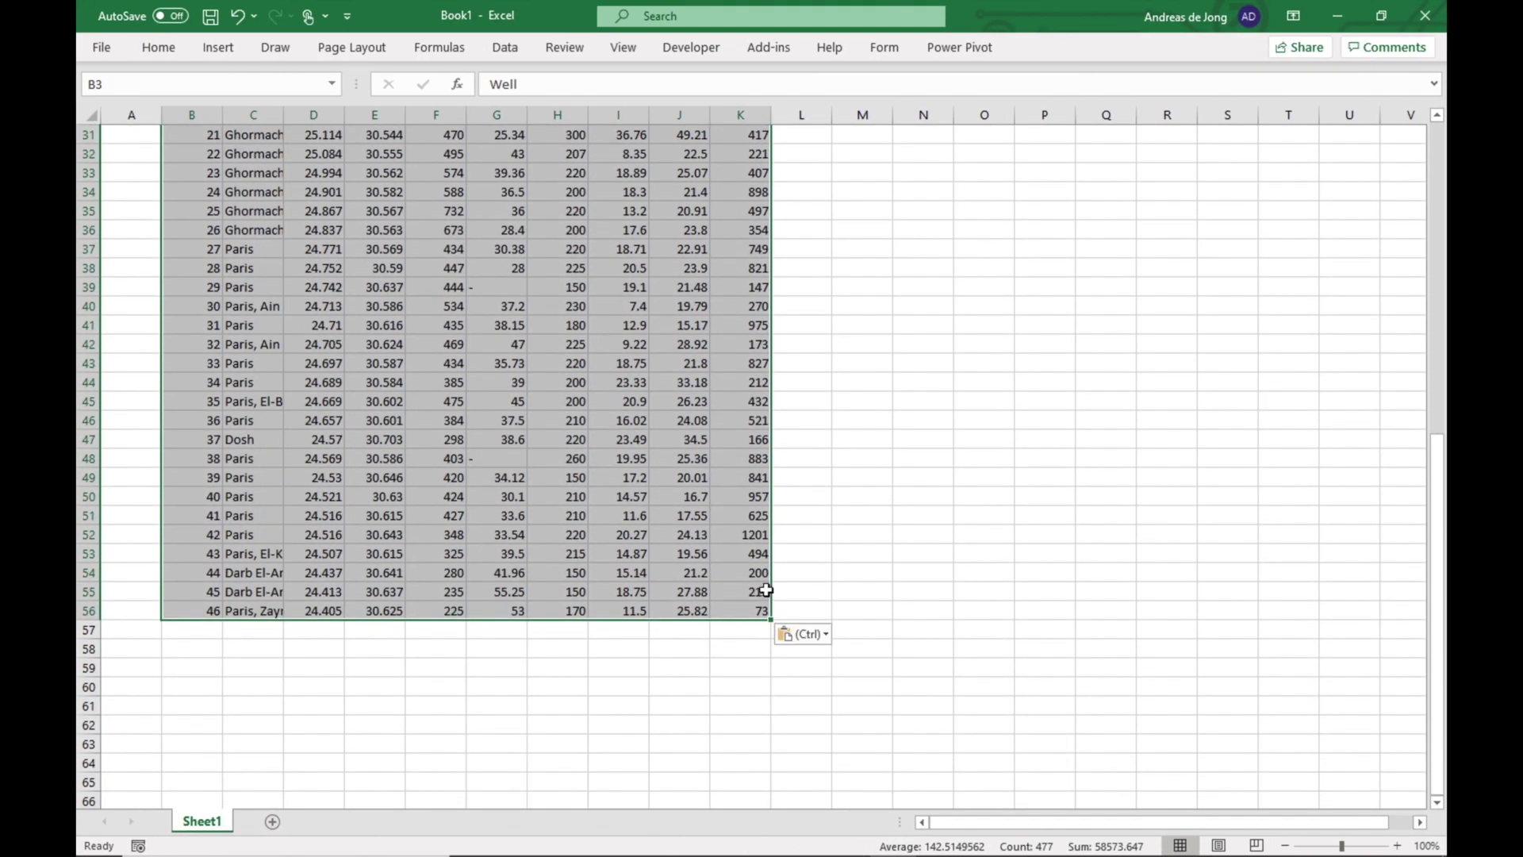
{"action": "left_click", "coordinate": [755, 610]}
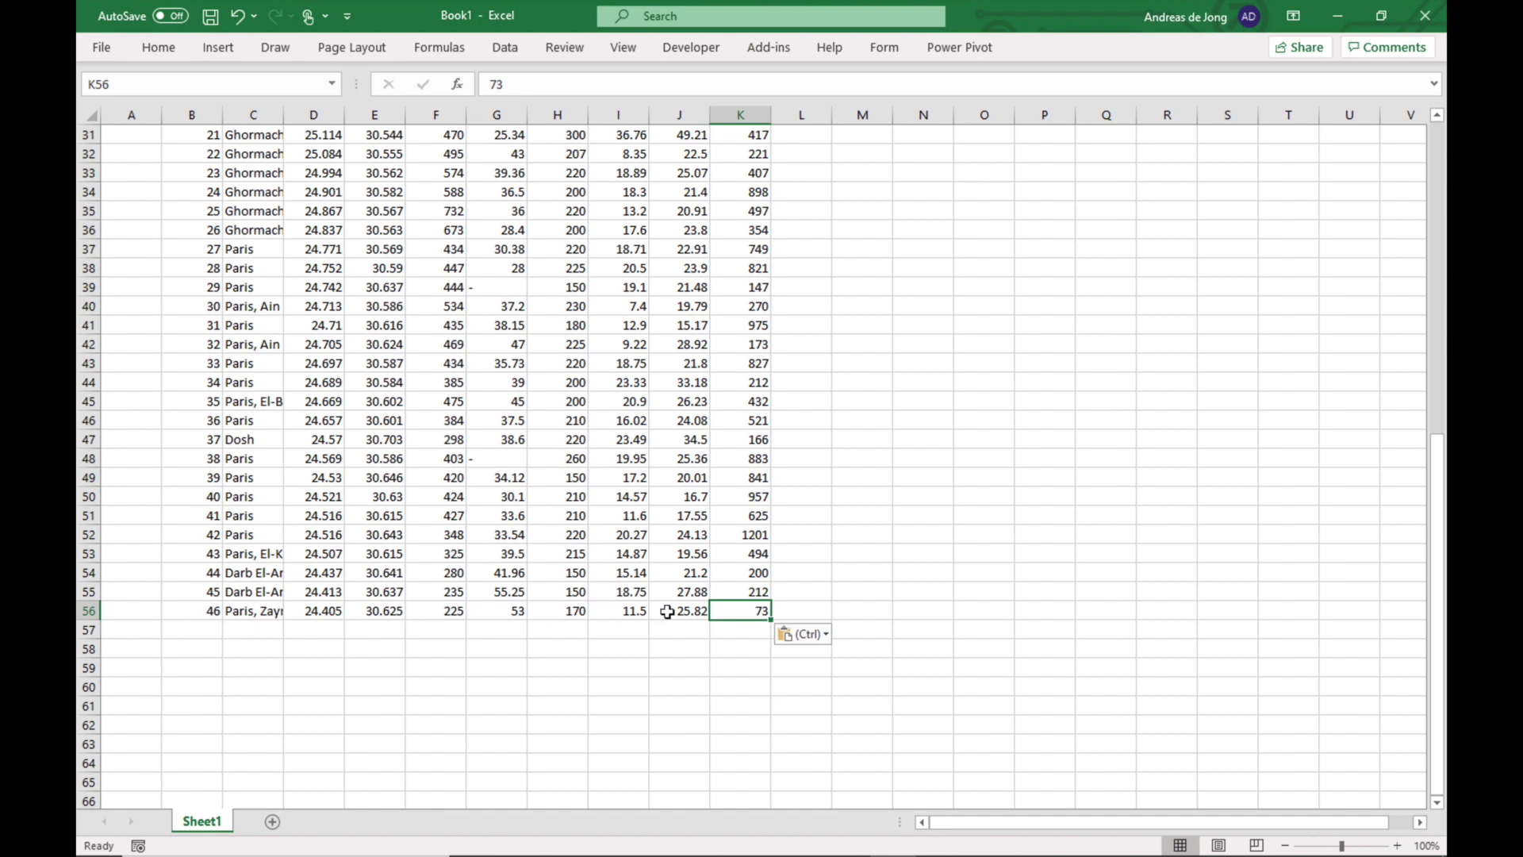
{"action": "scroll", "coordinate": [666, 613], "scroll_direction": "up", "scroll_amount": 9}
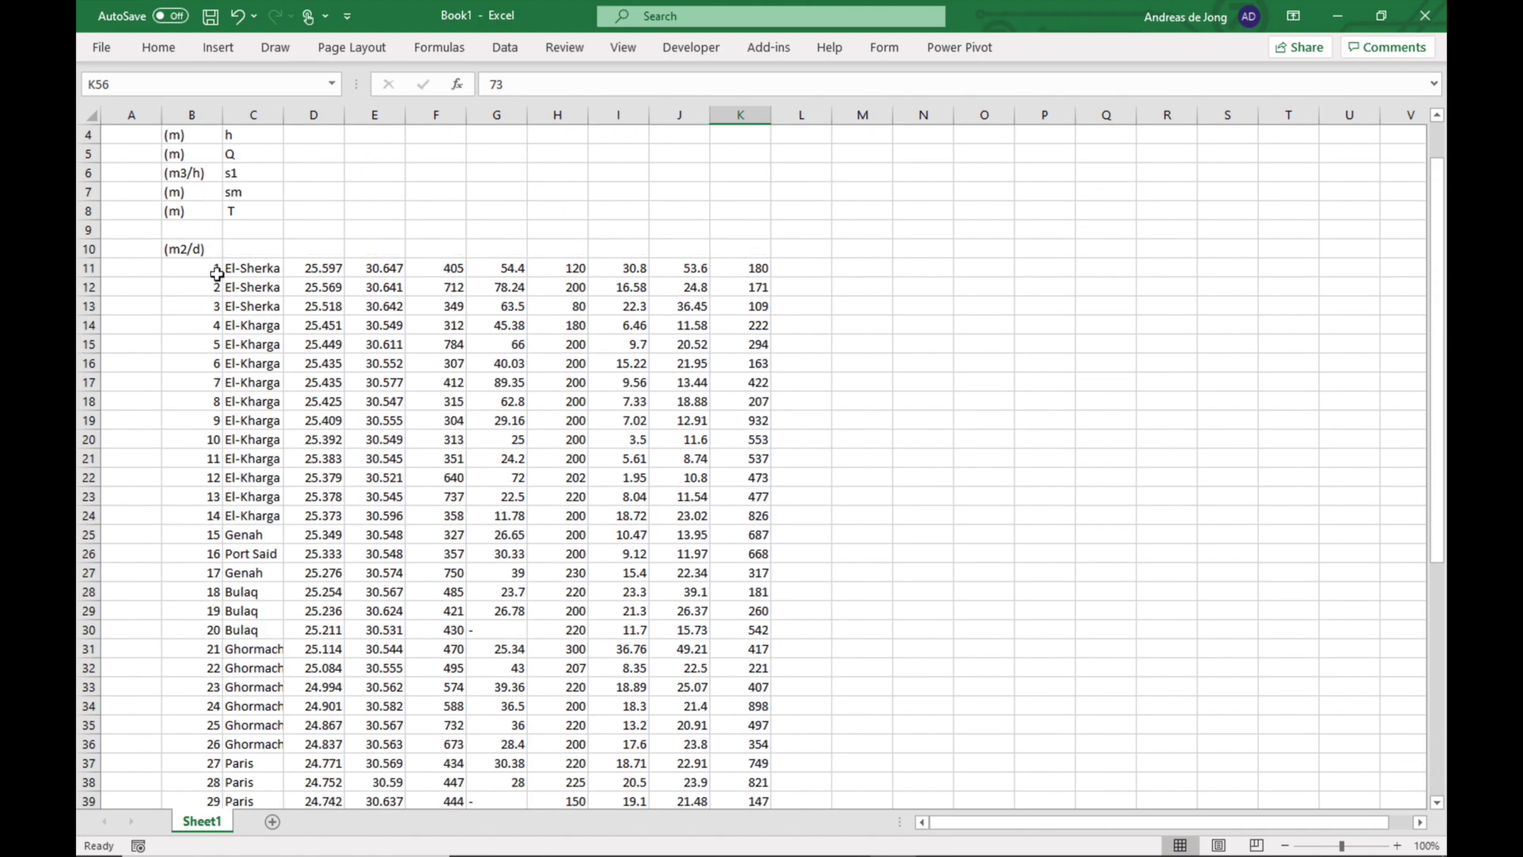
{"action": "scroll", "coordinate": [408, 423], "scroll_direction": "down", "scroll_amount": 9}
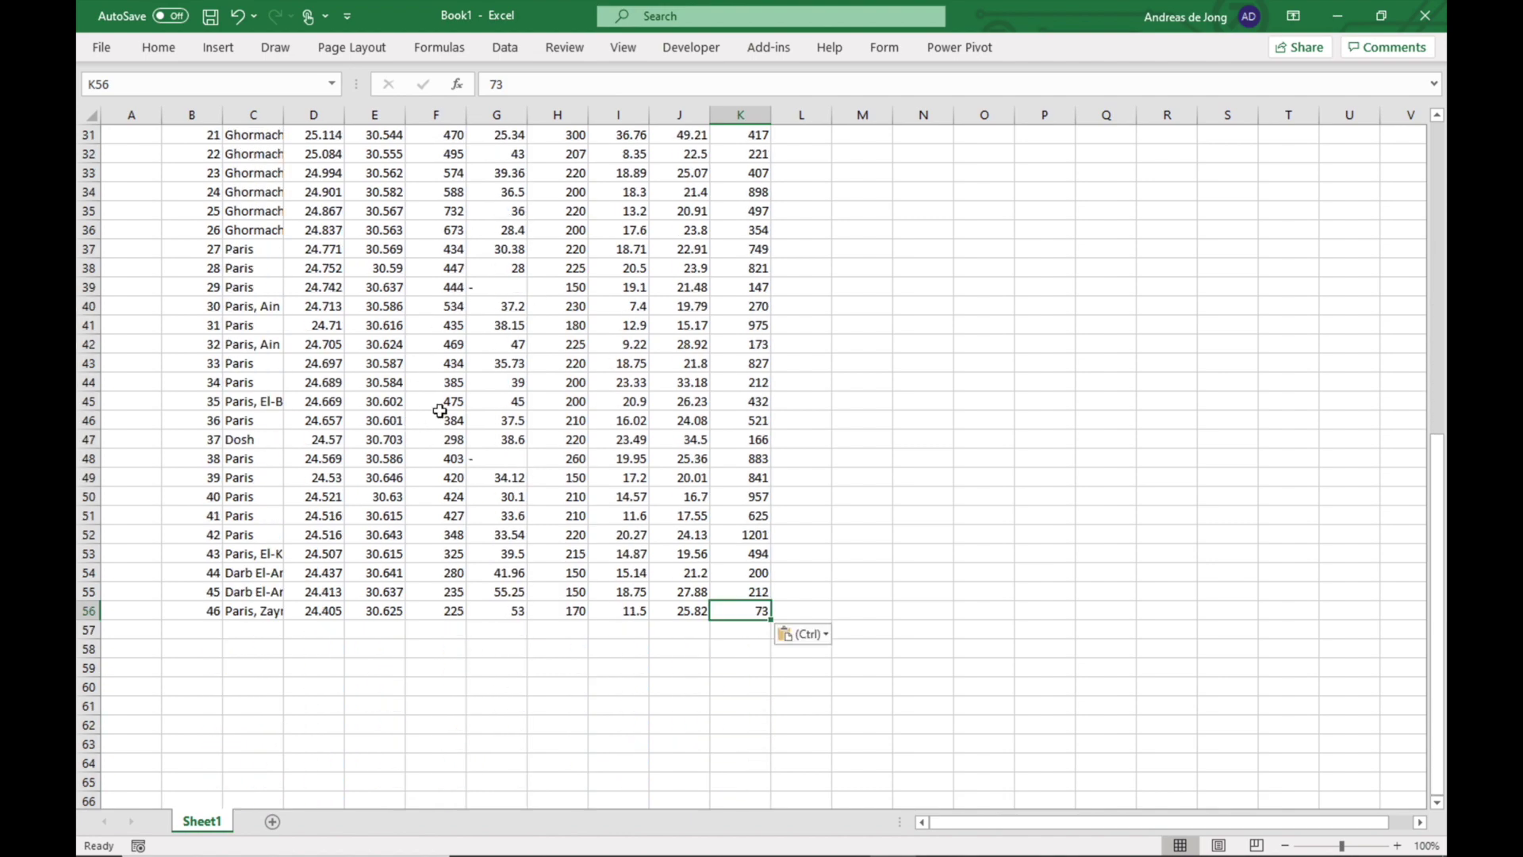
{"action": "scroll", "coordinate": [440, 410], "scroll_direction": "up", "scroll_amount": 10}
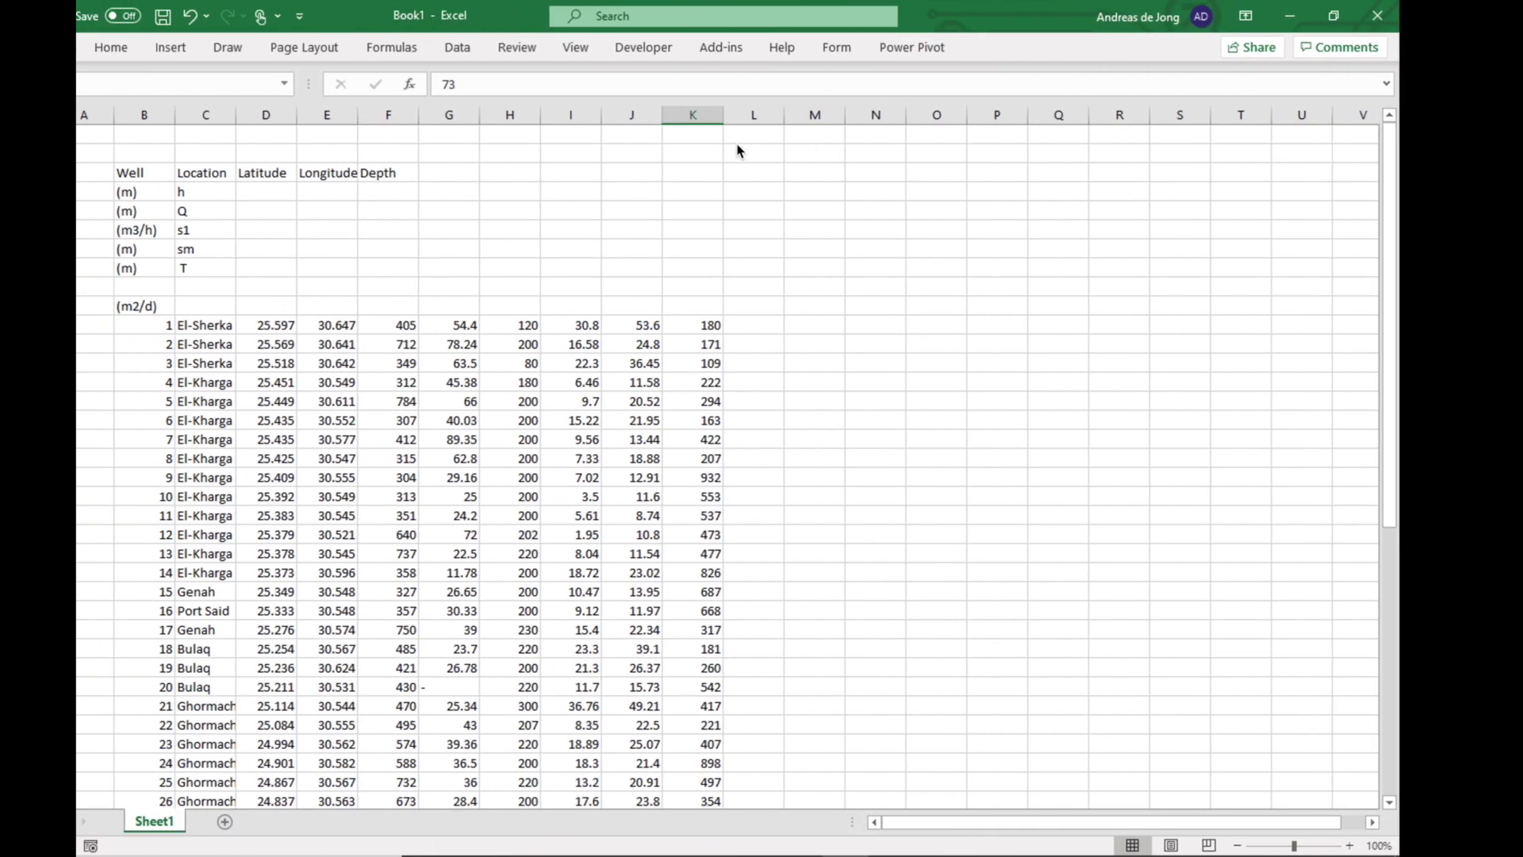
{"action": "left_click_drag", "start_coordinate": [170, 172], "coordinate": [426, 170]}
Cut the Well–Depth headings from row 3 and paste them at B10, then select G10:K10
{"action": "right_click", "coordinate": [426, 170]}
{"action": "left_click", "coordinate": [457, 210]}
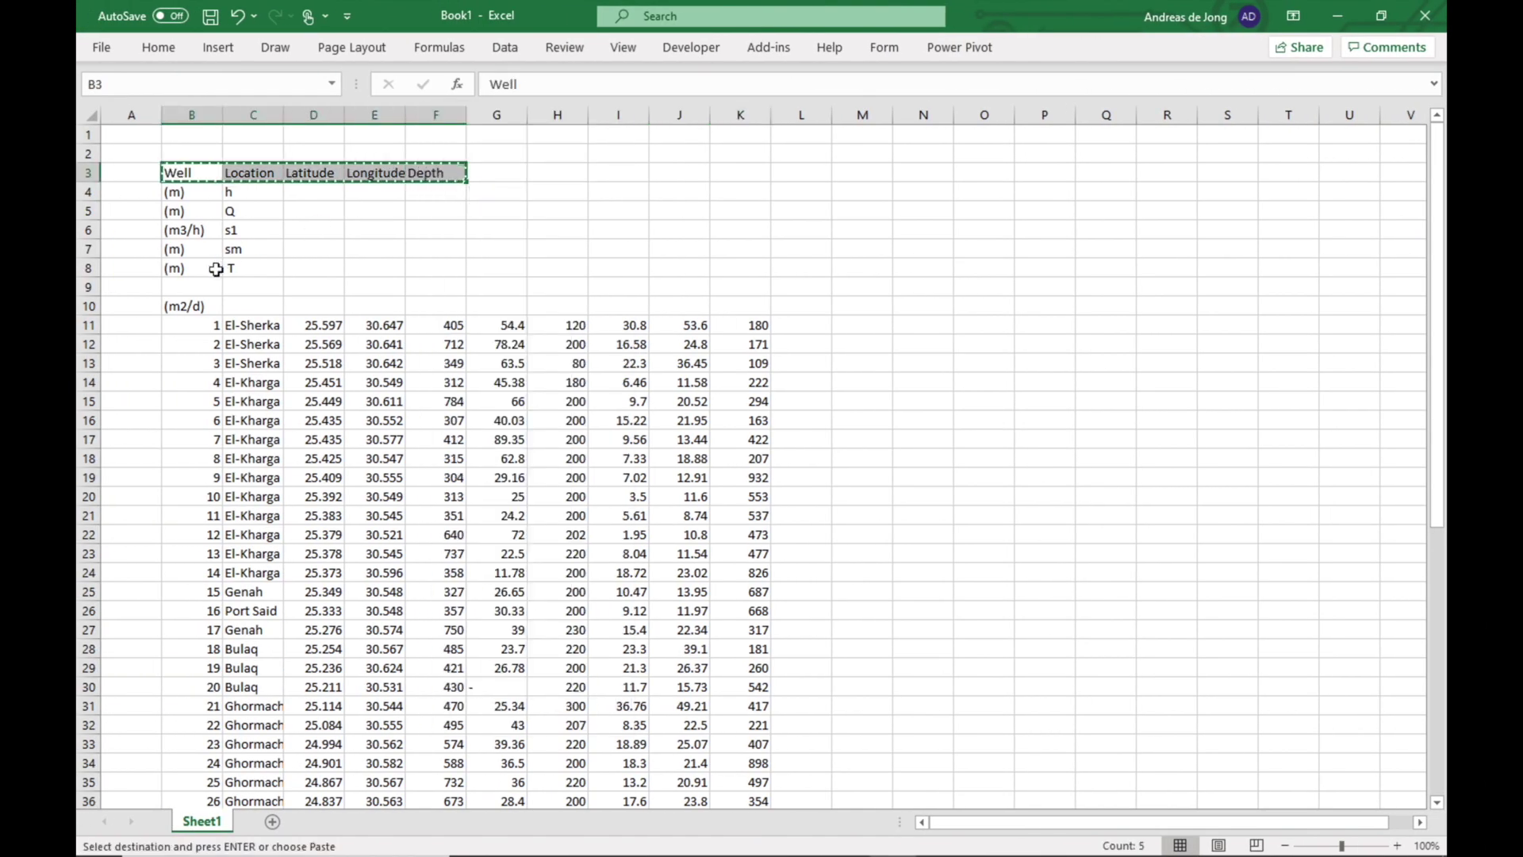
{"action": "left_click", "coordinate": [194, 306]}
{"action": "key", "text": "ctrl+v"}
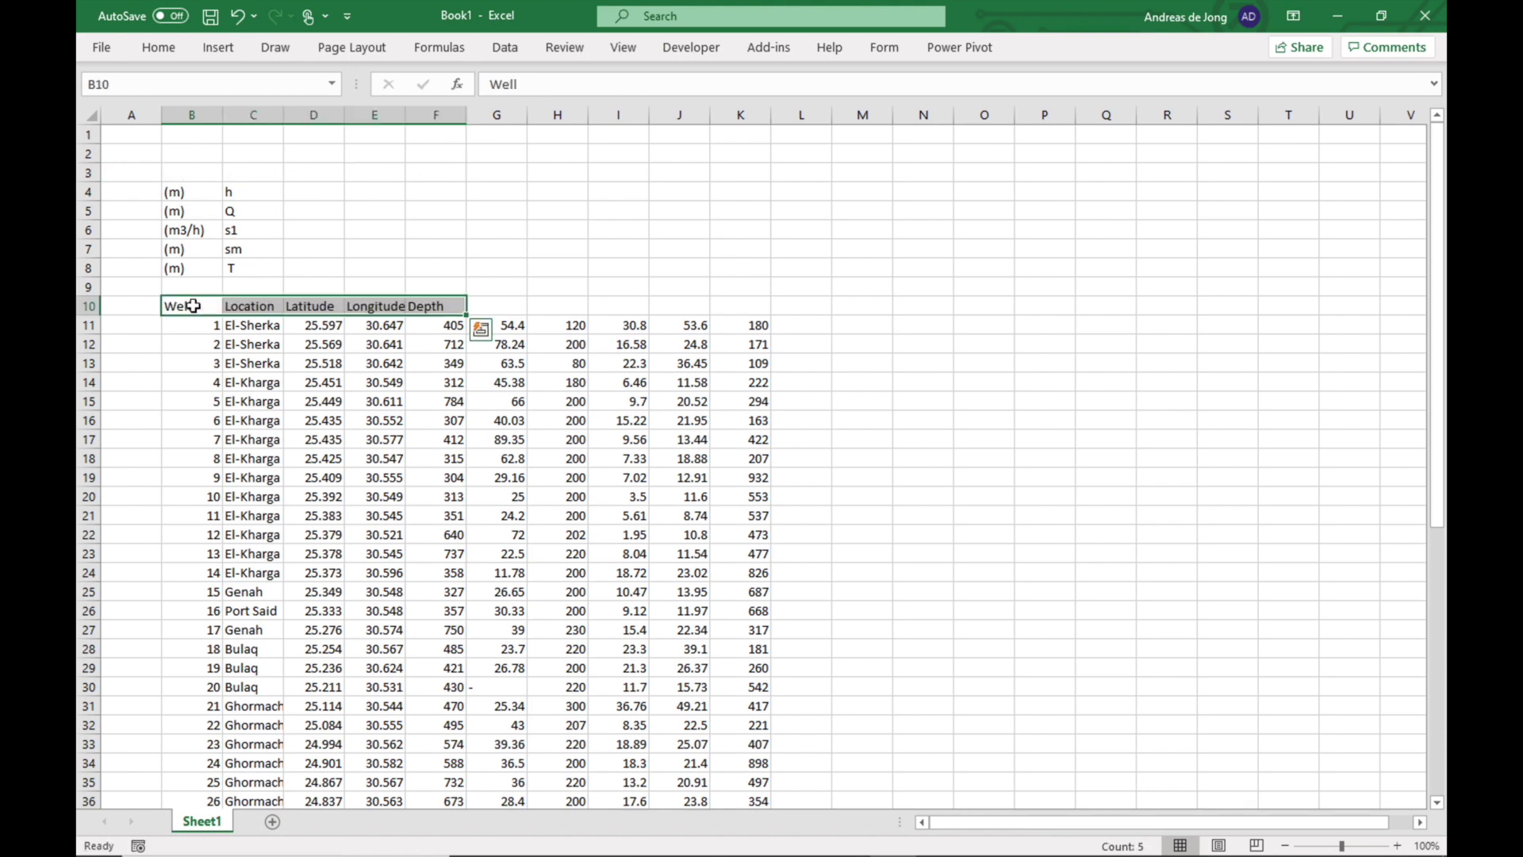
{"action": "left_click", "coordinate": [351, 397]}
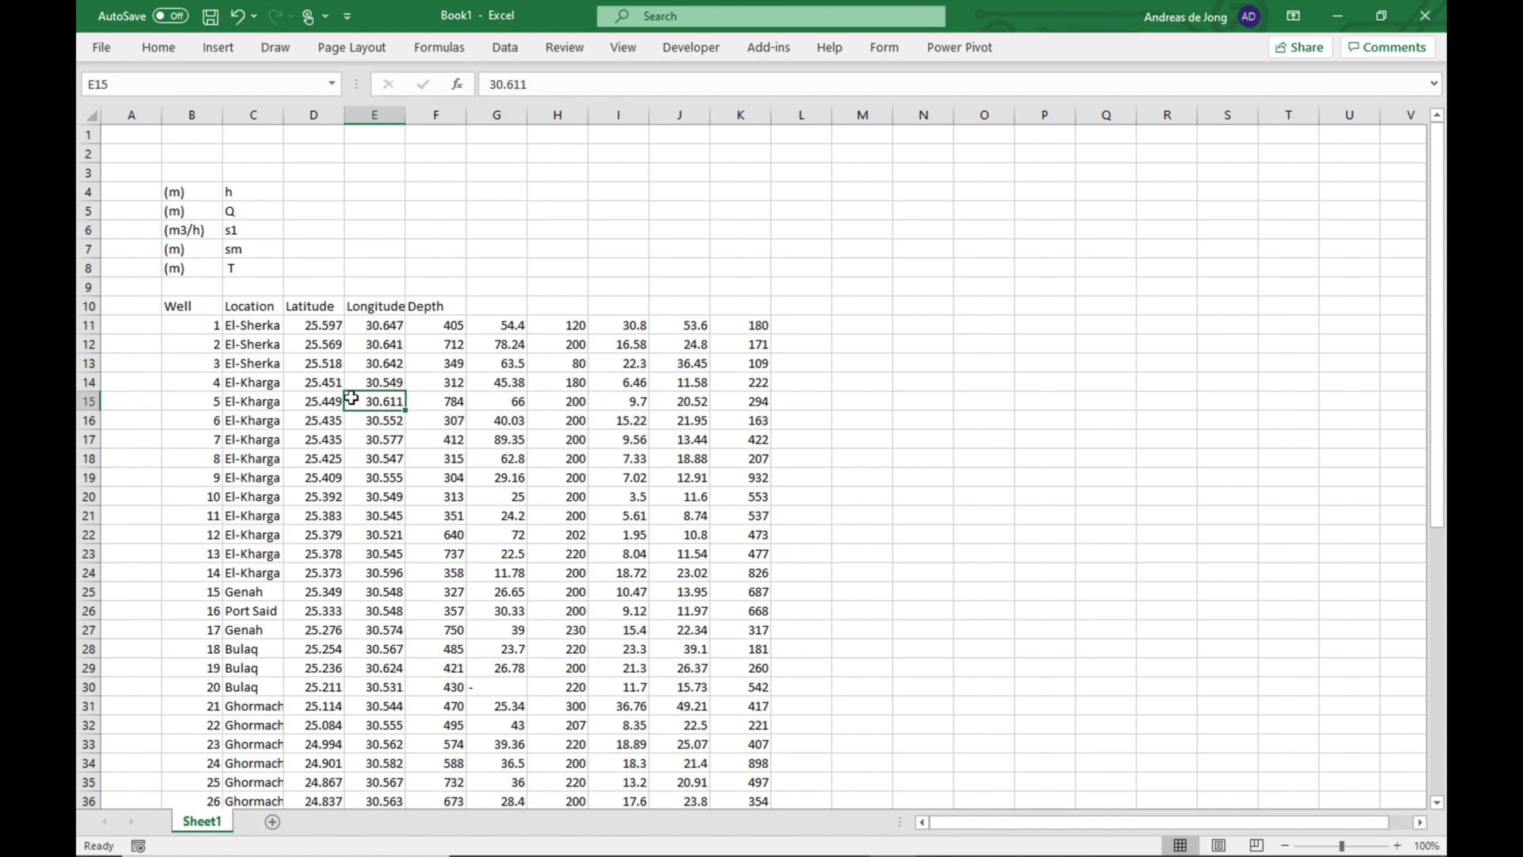
{"action": "left_click_drag", "start_coordinate": [487, 304], "coordinate": [745, 306]}
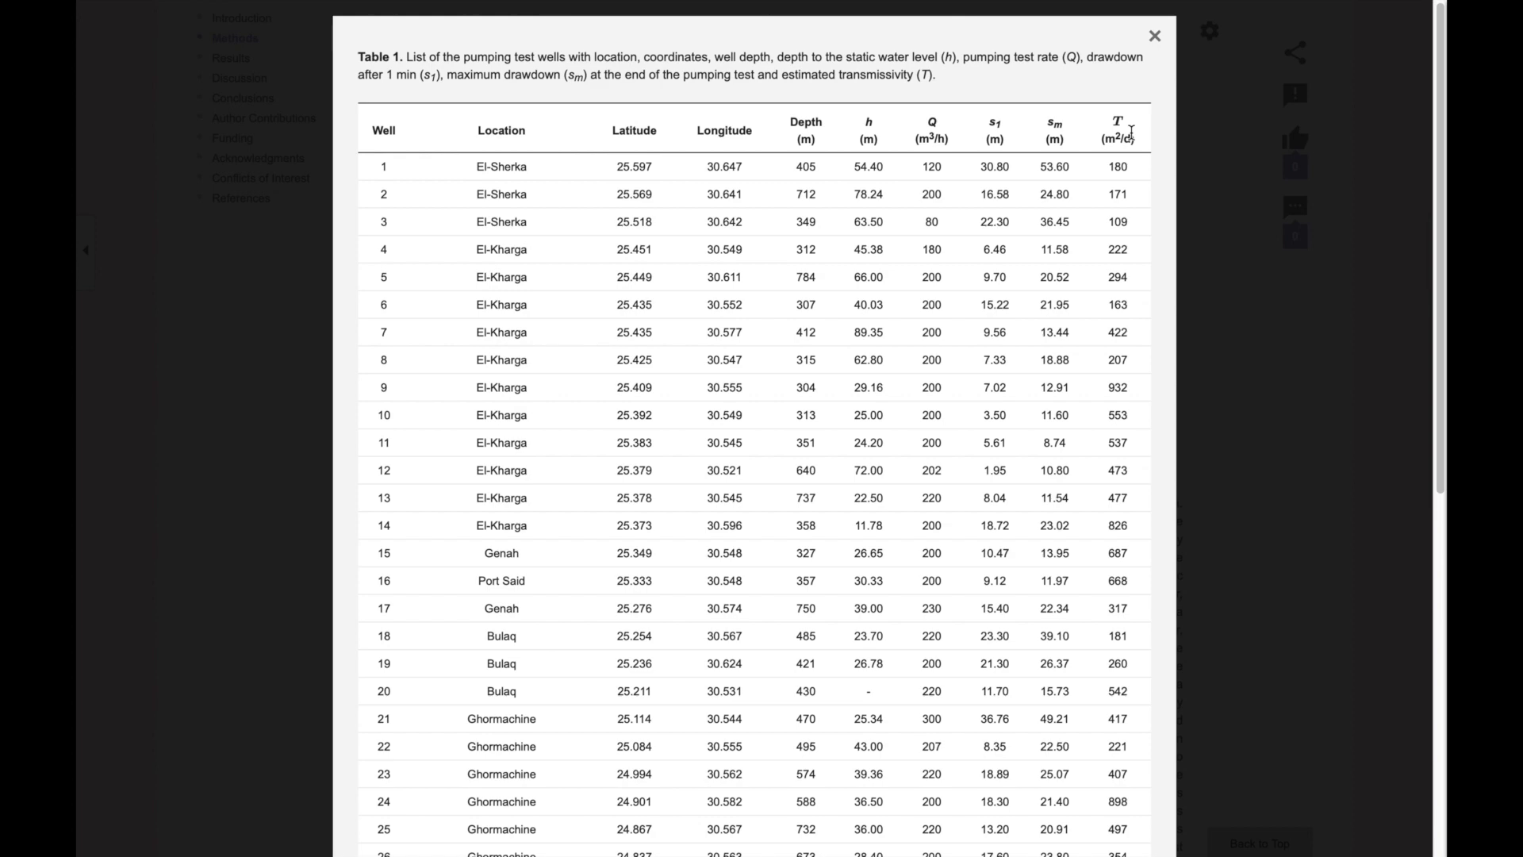
{"action": "key", "text": "alt+Tab"}
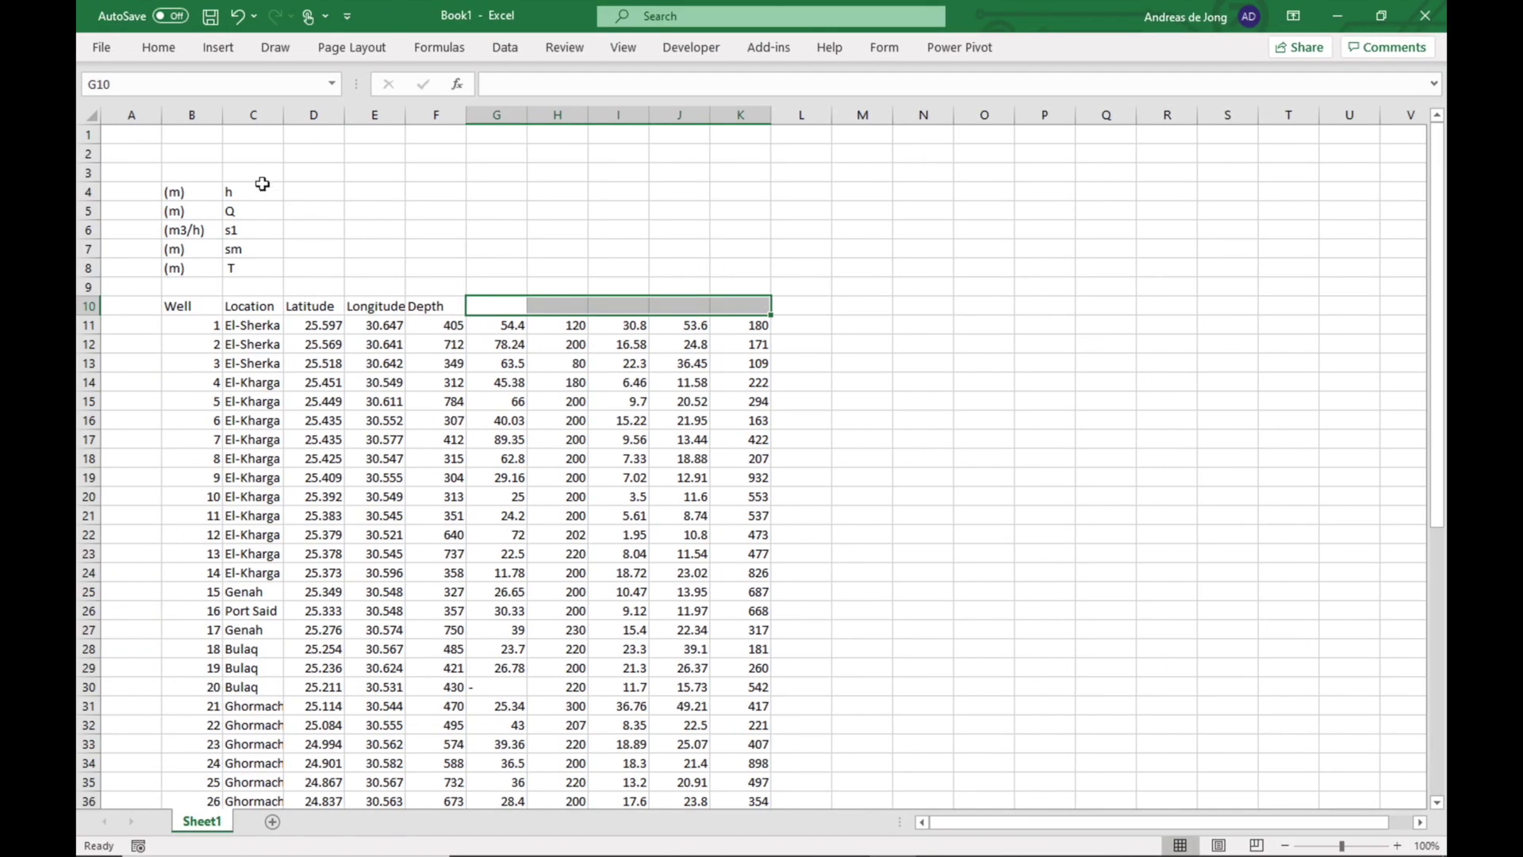
Copy the h, Q, s1, sm, T labels from C4:C8 and paste them transposed into G10:K10
{"action": "left_click", "coordinate": [251, 192]}
{"action": "left_click_drag", "start_coordinate": [251, 192], "coordinate": [246, 264]}
{"action": "right_click", "coordinate": [247, 265]}
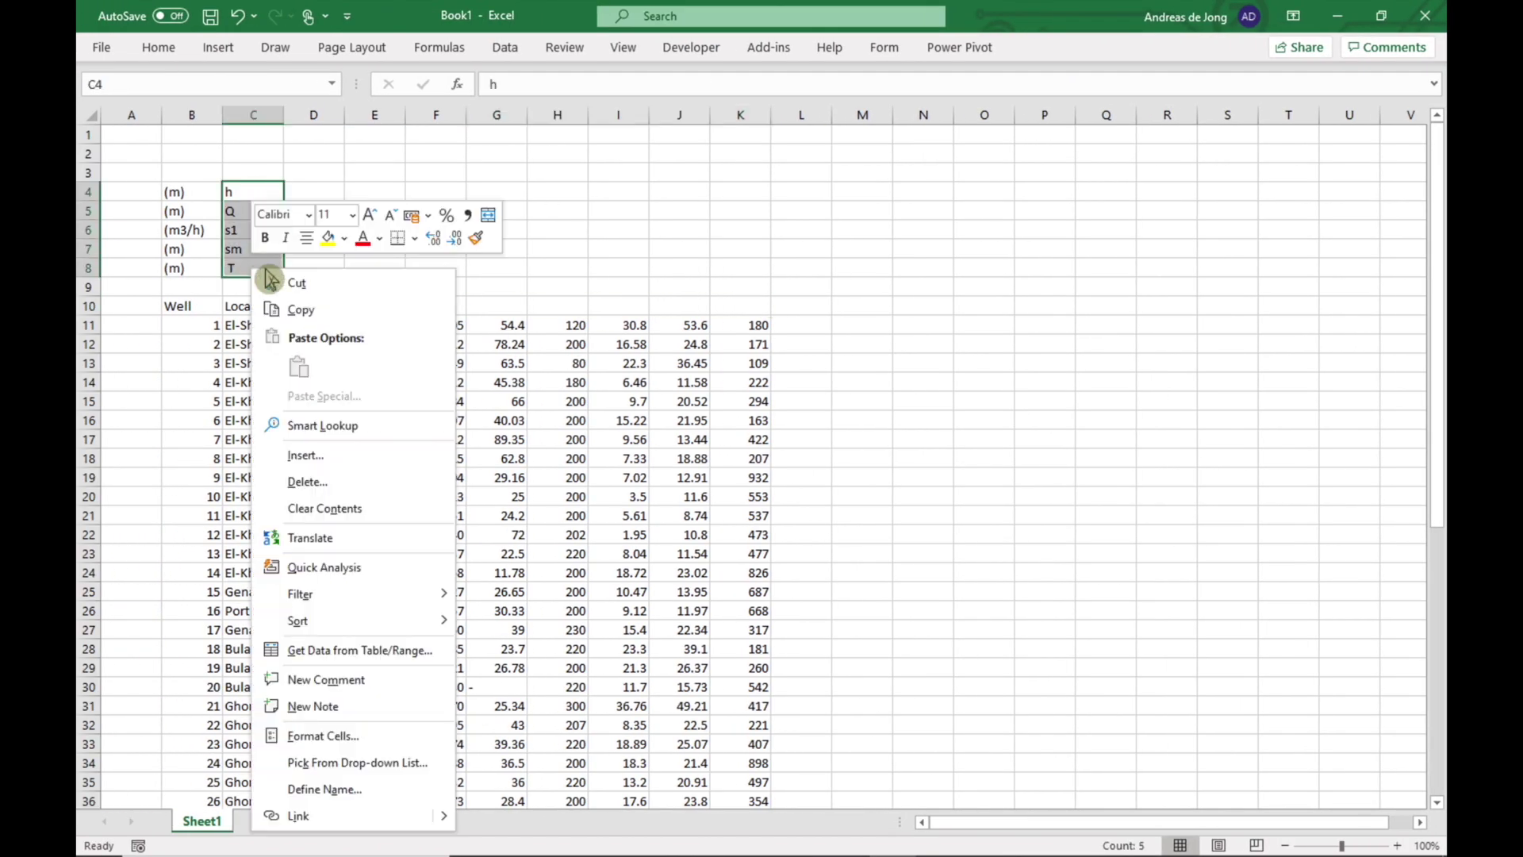
{"action": "left_click", "coordinate": [295, 310]}
{"action": "left_click", "coordinate": [487, 306]}
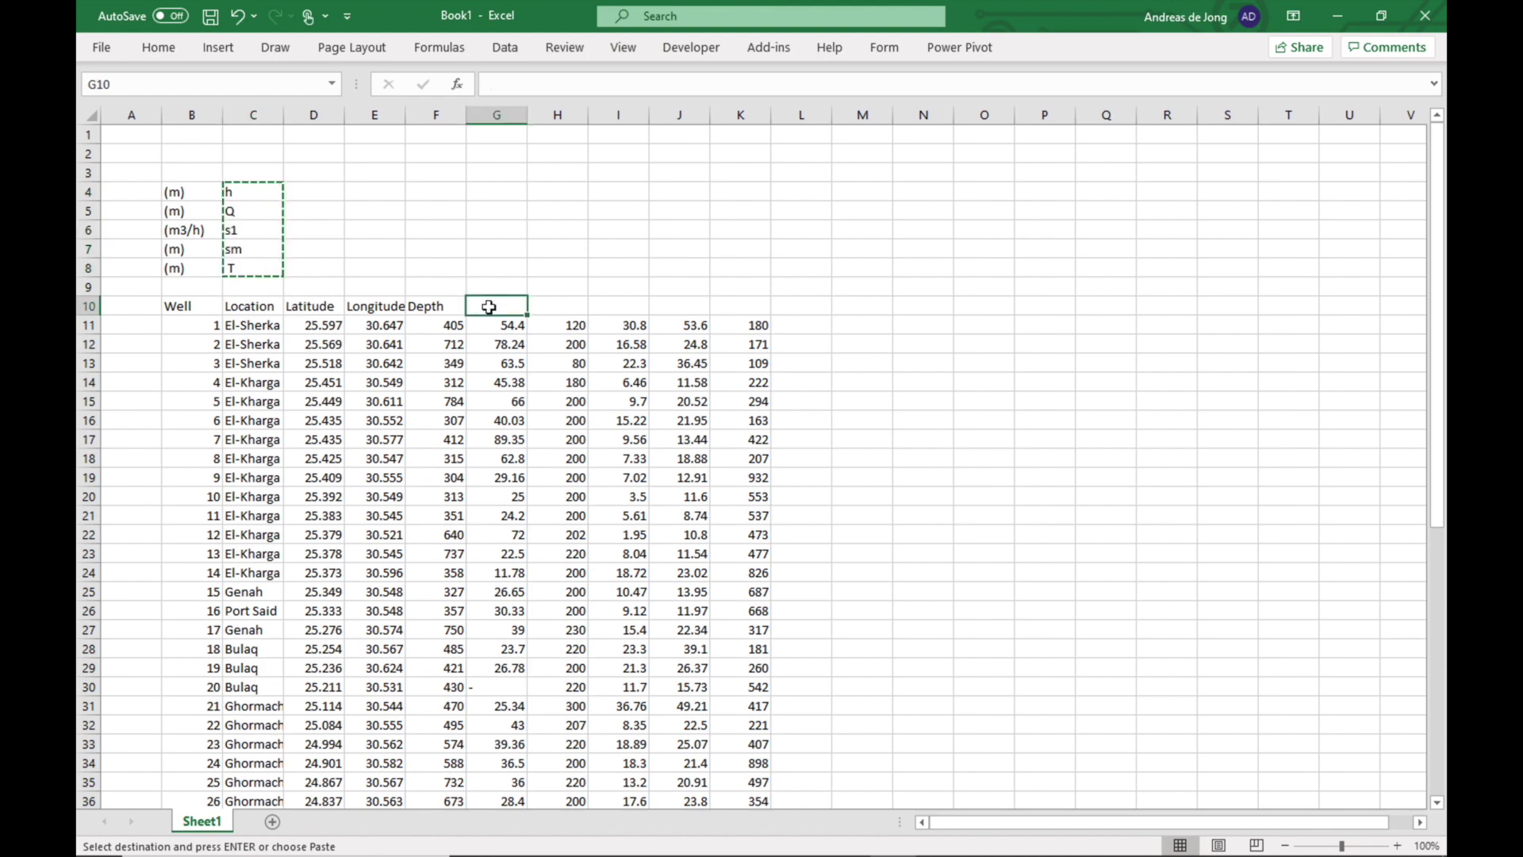
{"action": "right_click", "coordinate": [492, 314]}
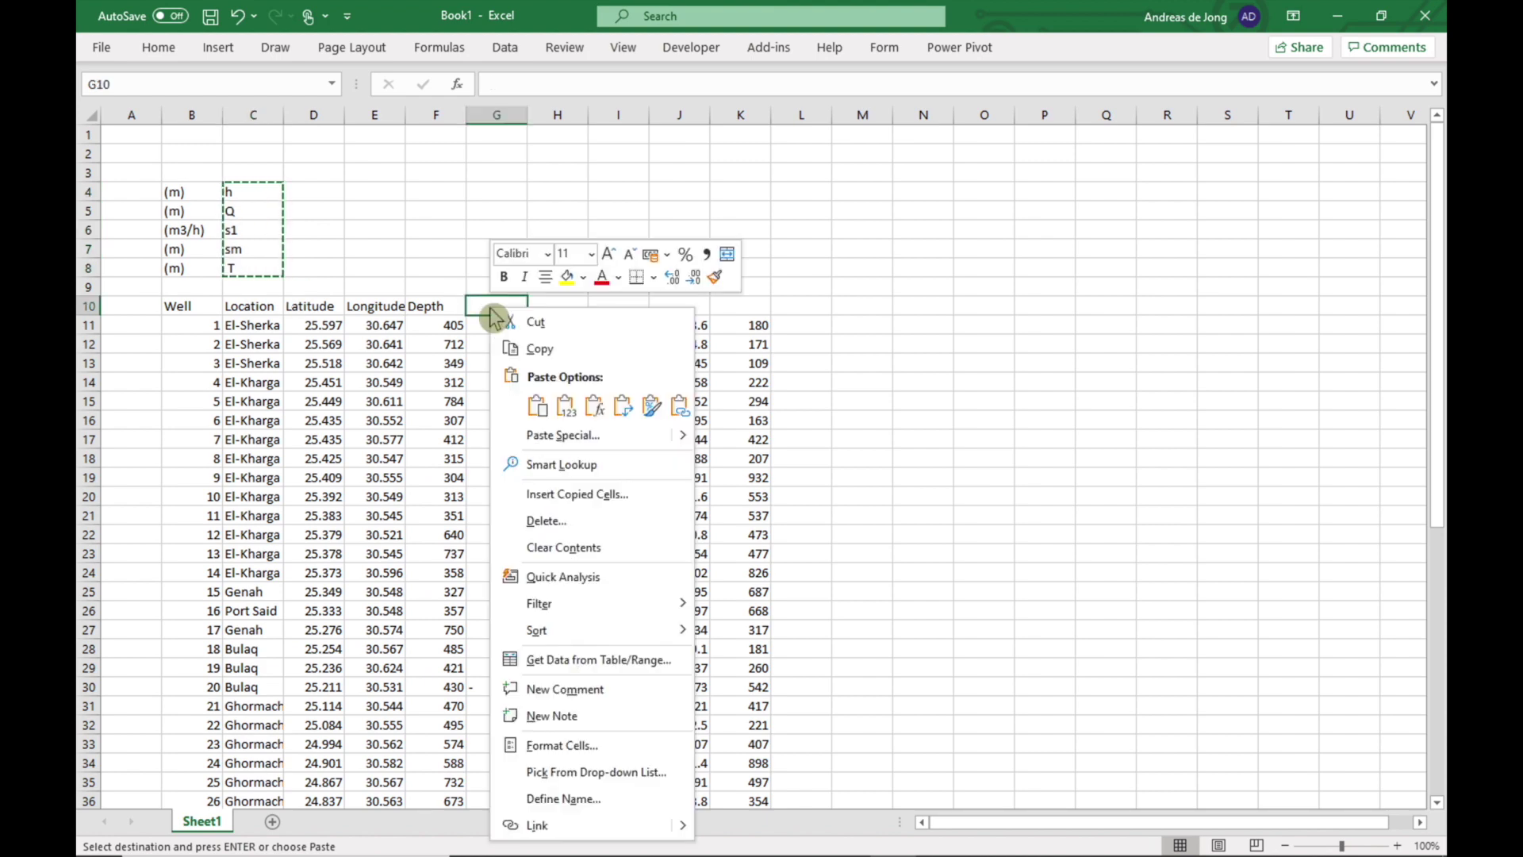
{"action": "left_click", "coordinate": [627, 435]}
{"action": "left_click", "coordinate": [660, 528]}
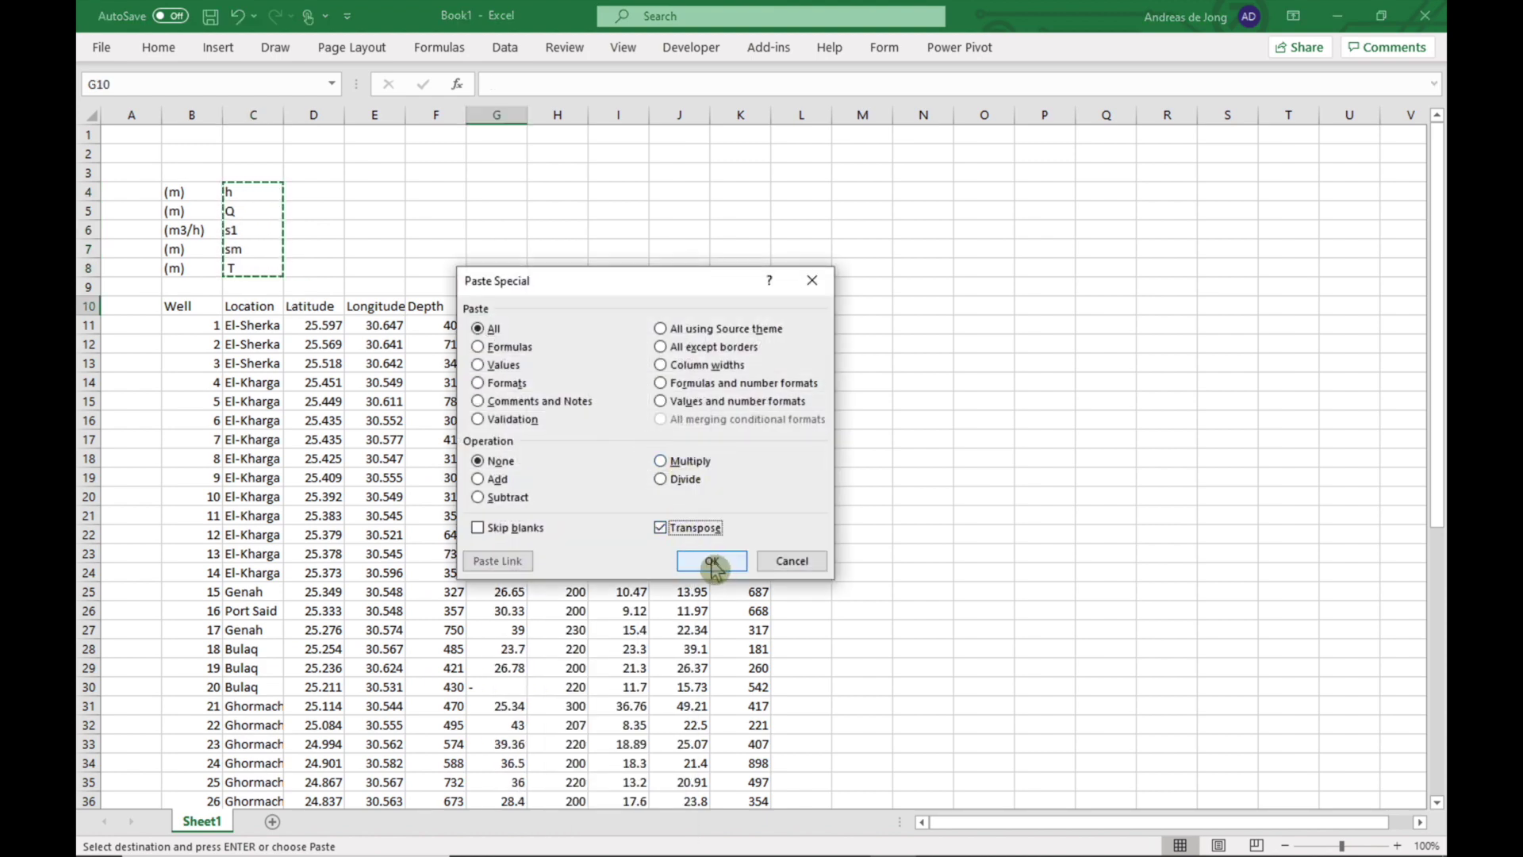
{"action": "left_click", "coordinate": [711, 561]}
{"action": "left_click", "coordinate": [817, 530]}
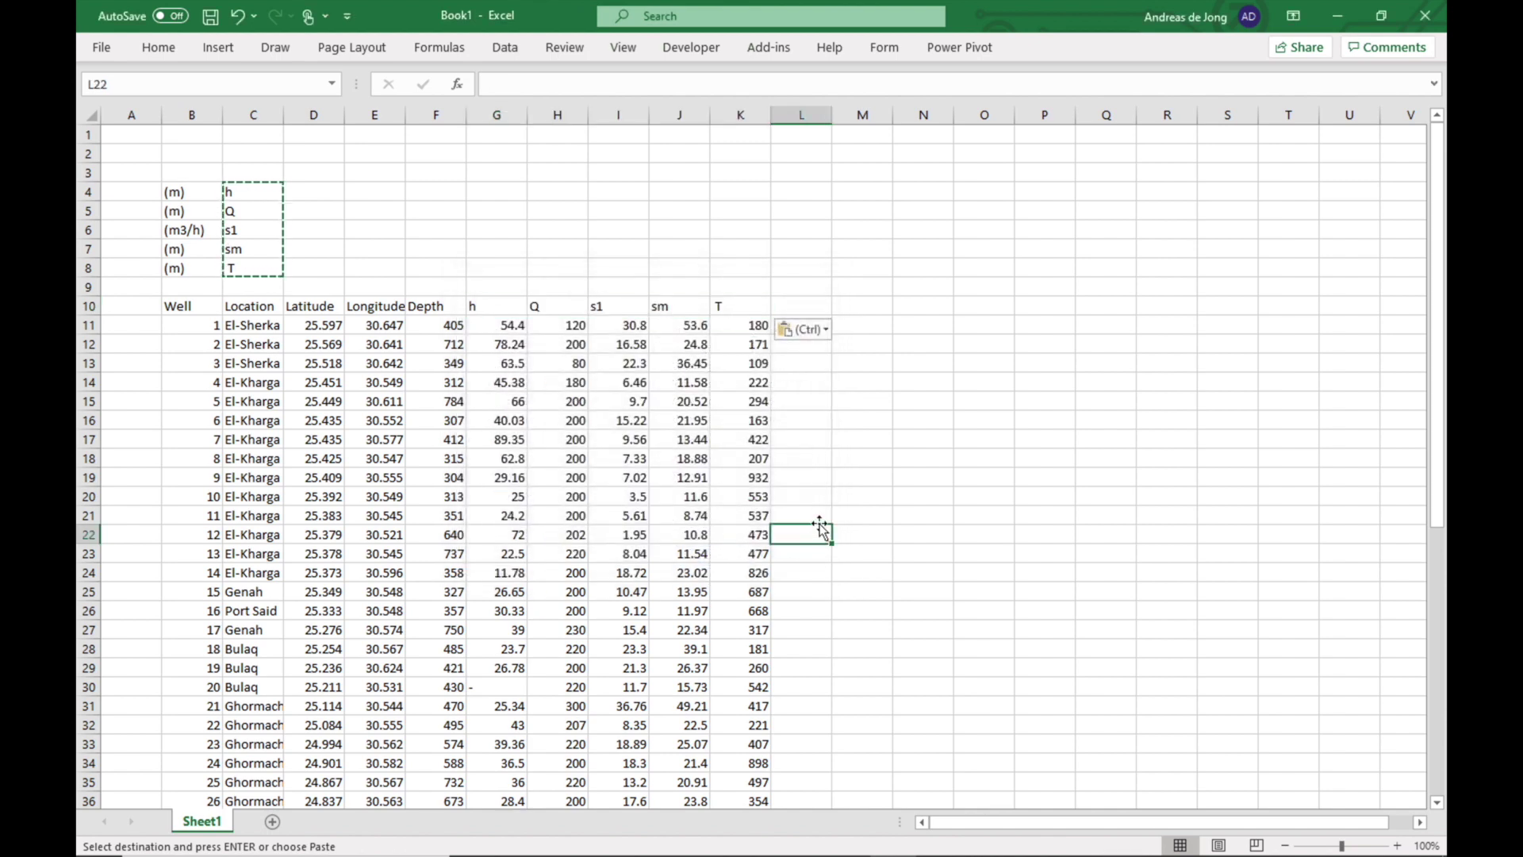
{"action": "left_click_drag", "start_coordinate": [188, 193], "coordinate": [188, 270]}
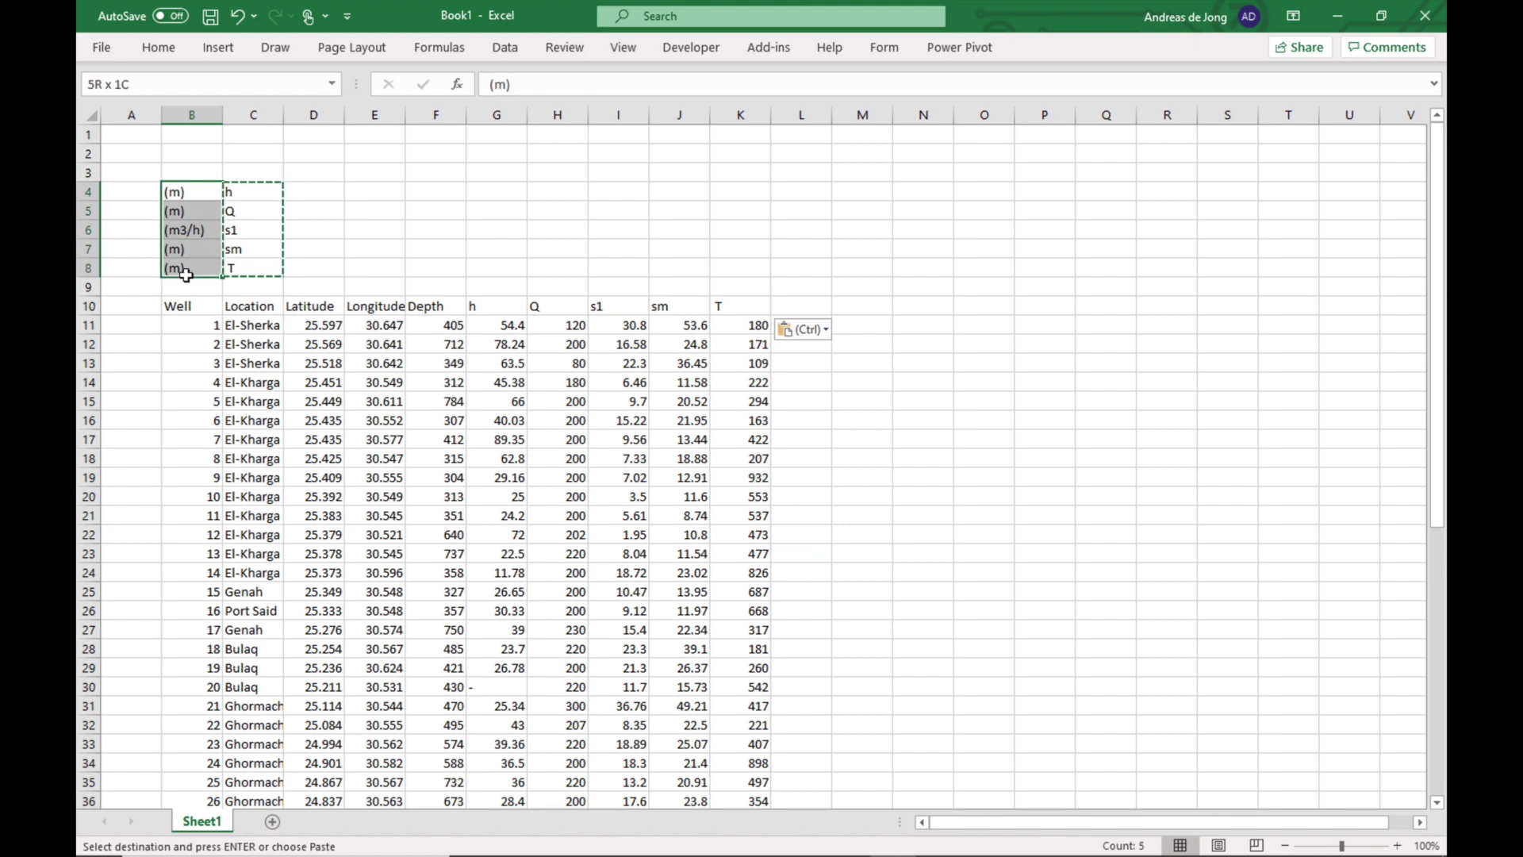
Copy the (m) unit and append it to the Depth and h headers
{"action": "left_click", "coordinate": [170, 197]}
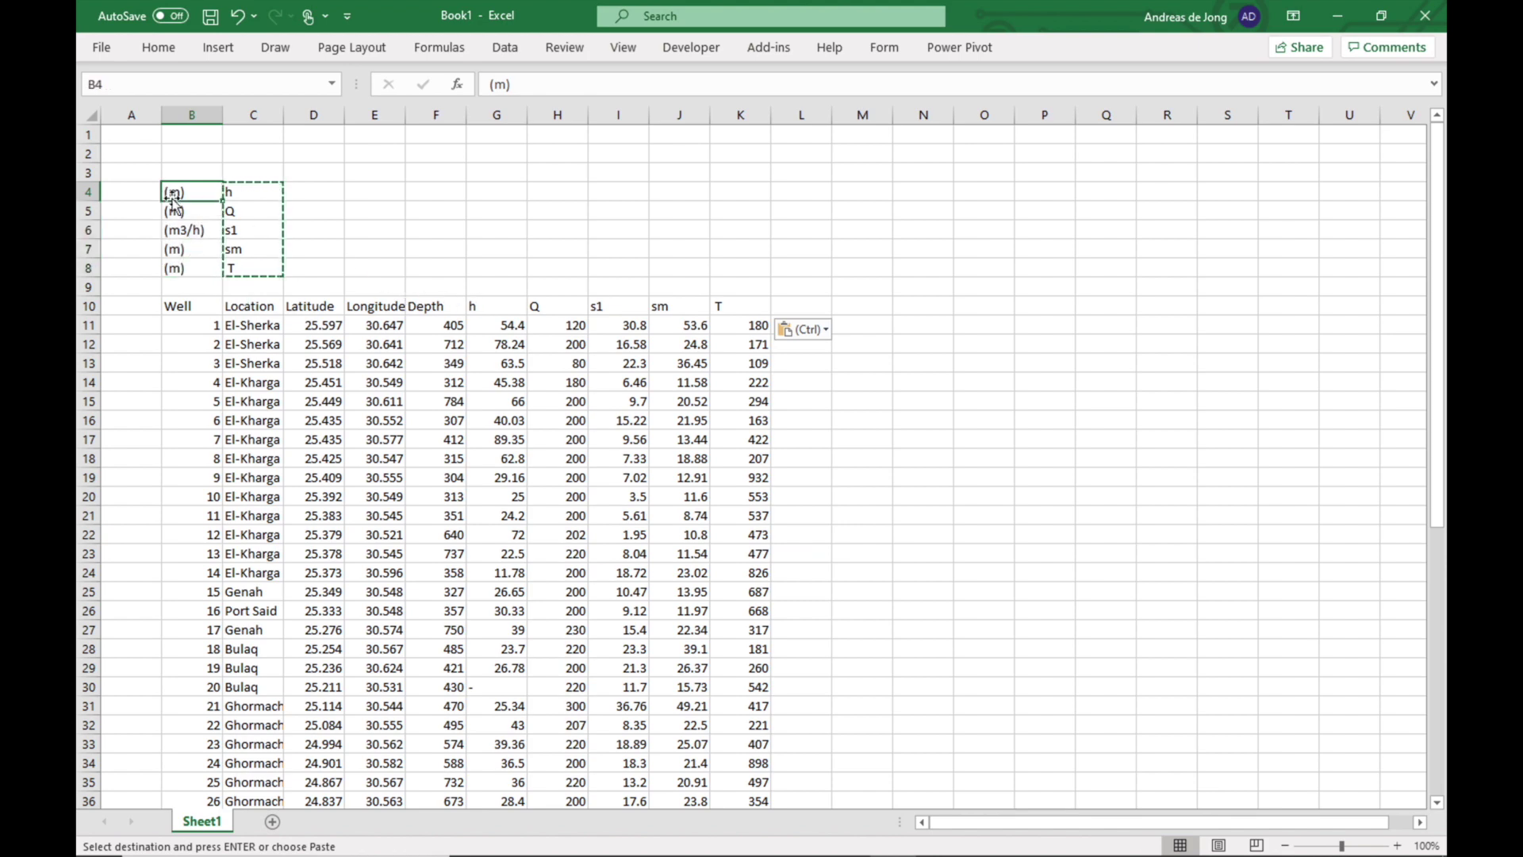
{"action": "left_click_drag", "start_coordinate": [512, 84], "coordinate": [429, 88]}
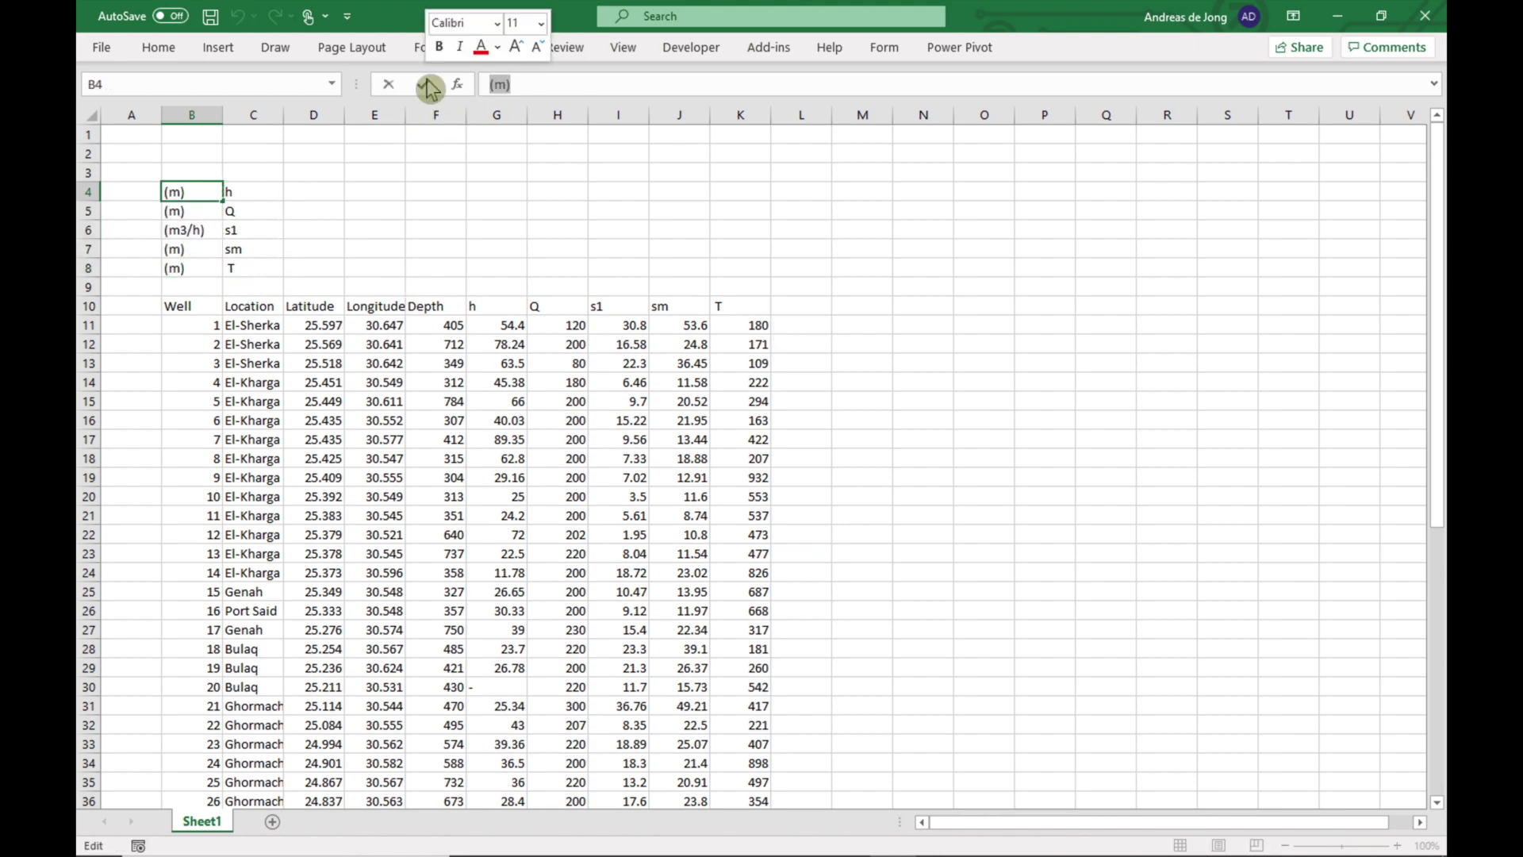
{"action": "left_click", "coordinate": [439, 306]}
{"action": "left_click", "coordinate": [542, 86]}
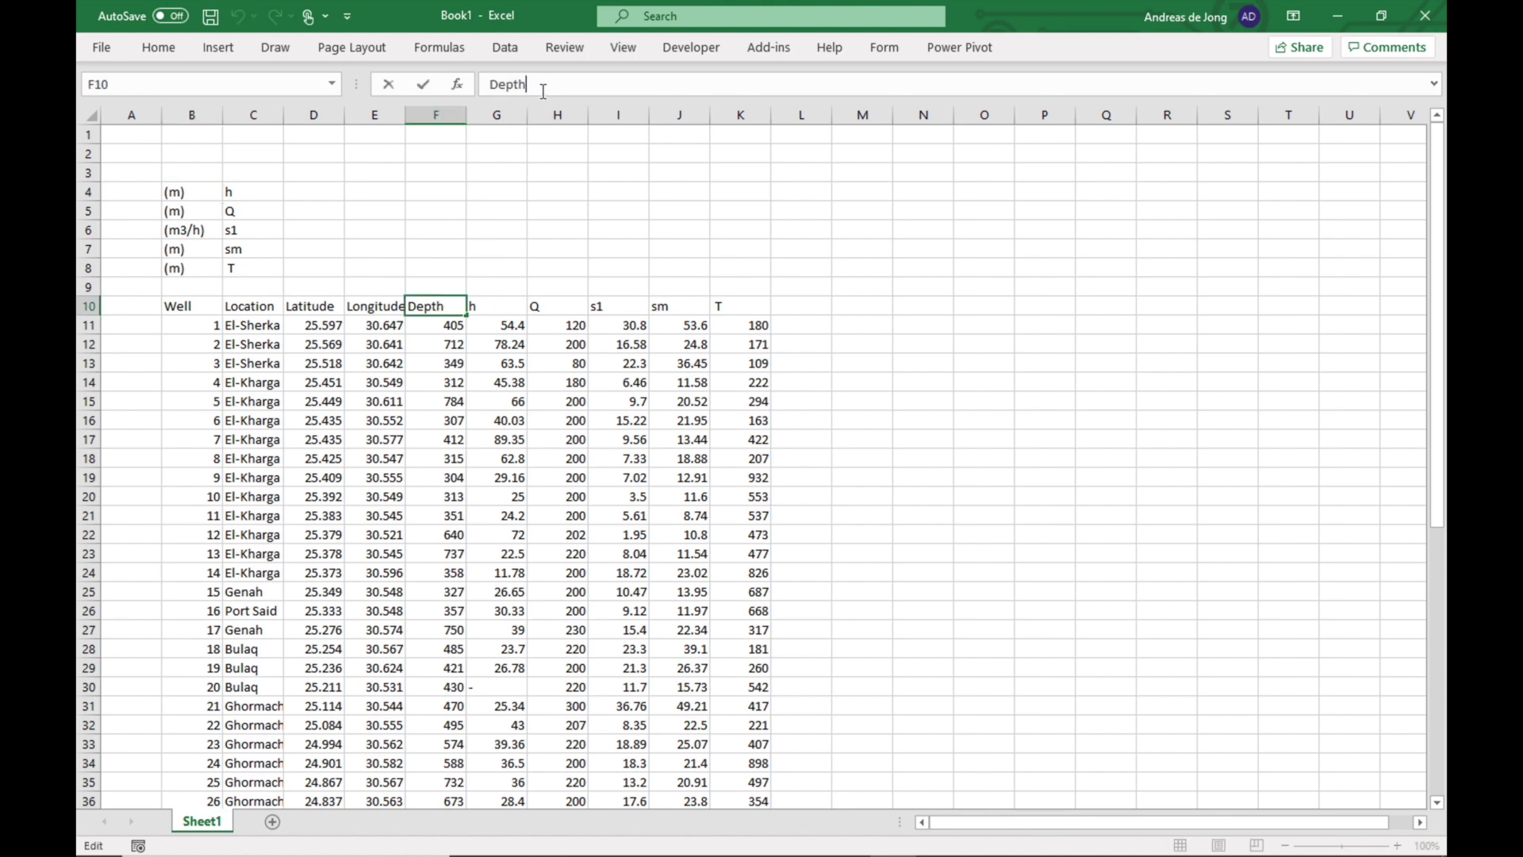
{"action": "key", "text": "ctrl+v"}
{"action": "left_click", "coordinate": [497, 306]}
{"action": "left_click", "coordinate": [498, 86]}
{"action": "key", "text": "ctrl+v"}
{"action": "key", "text": "Return"}
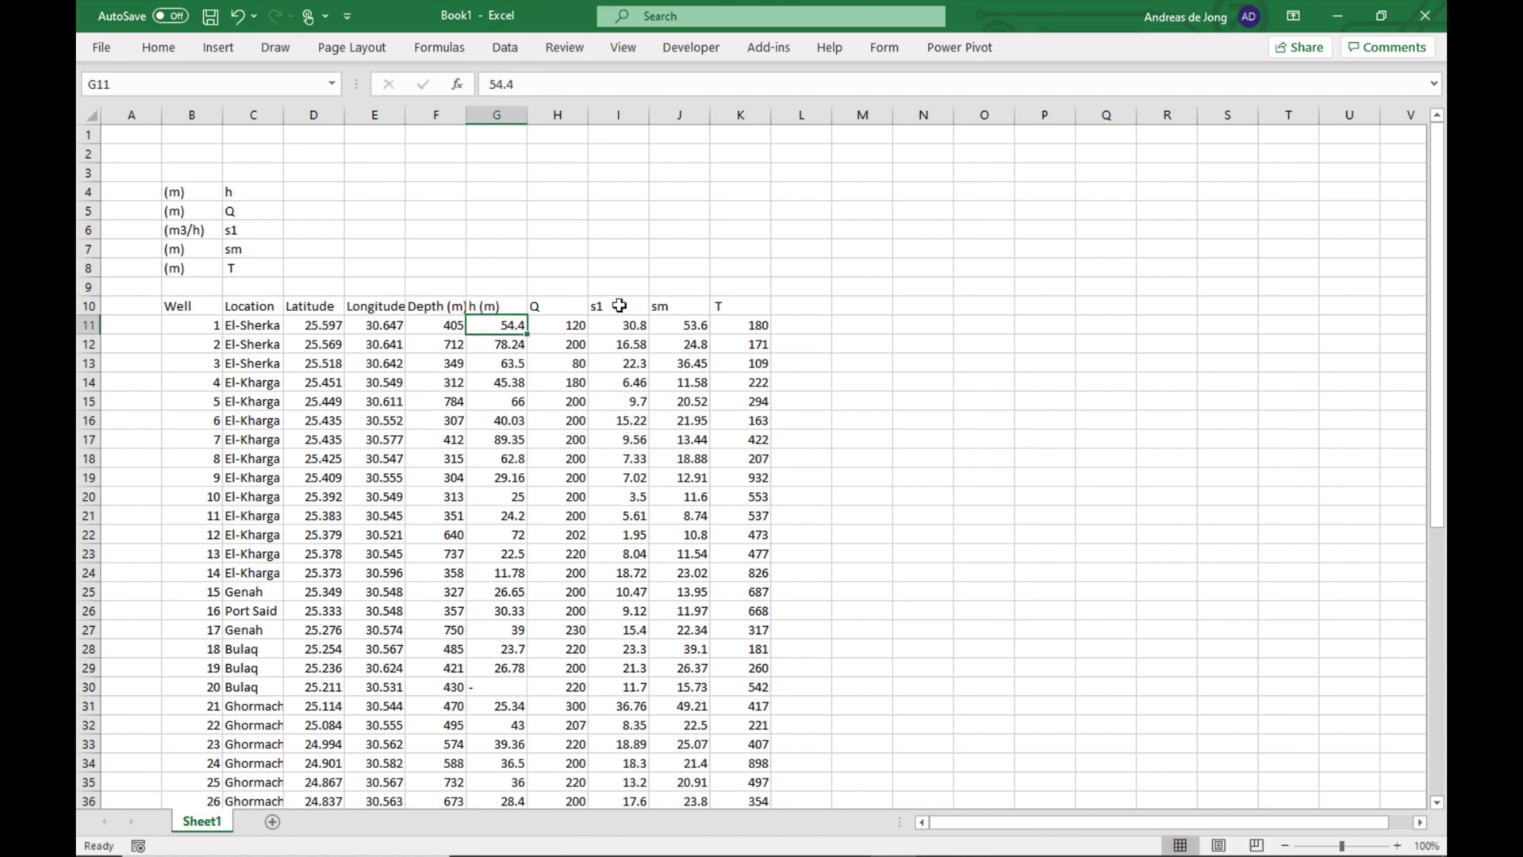
Append units to the remaining headers: Q (m3/h), s1 (m), sm (m), T (m2/d)
{"action": "left_click", "coordinate": [558, 306]}
{"action": "left_click", "coordinate": [501, 84]}
{"action": "type", "text": "(m3/h)"}
{"action": "key", "text": "Return"}
{"action": "left_click", "coordinate": [618, 305]}
{"action": "left_click", "coordinate": [545, 83]}
{"action": "type", "text": "(m)"}
{"action": "key", "text": "Tab"}
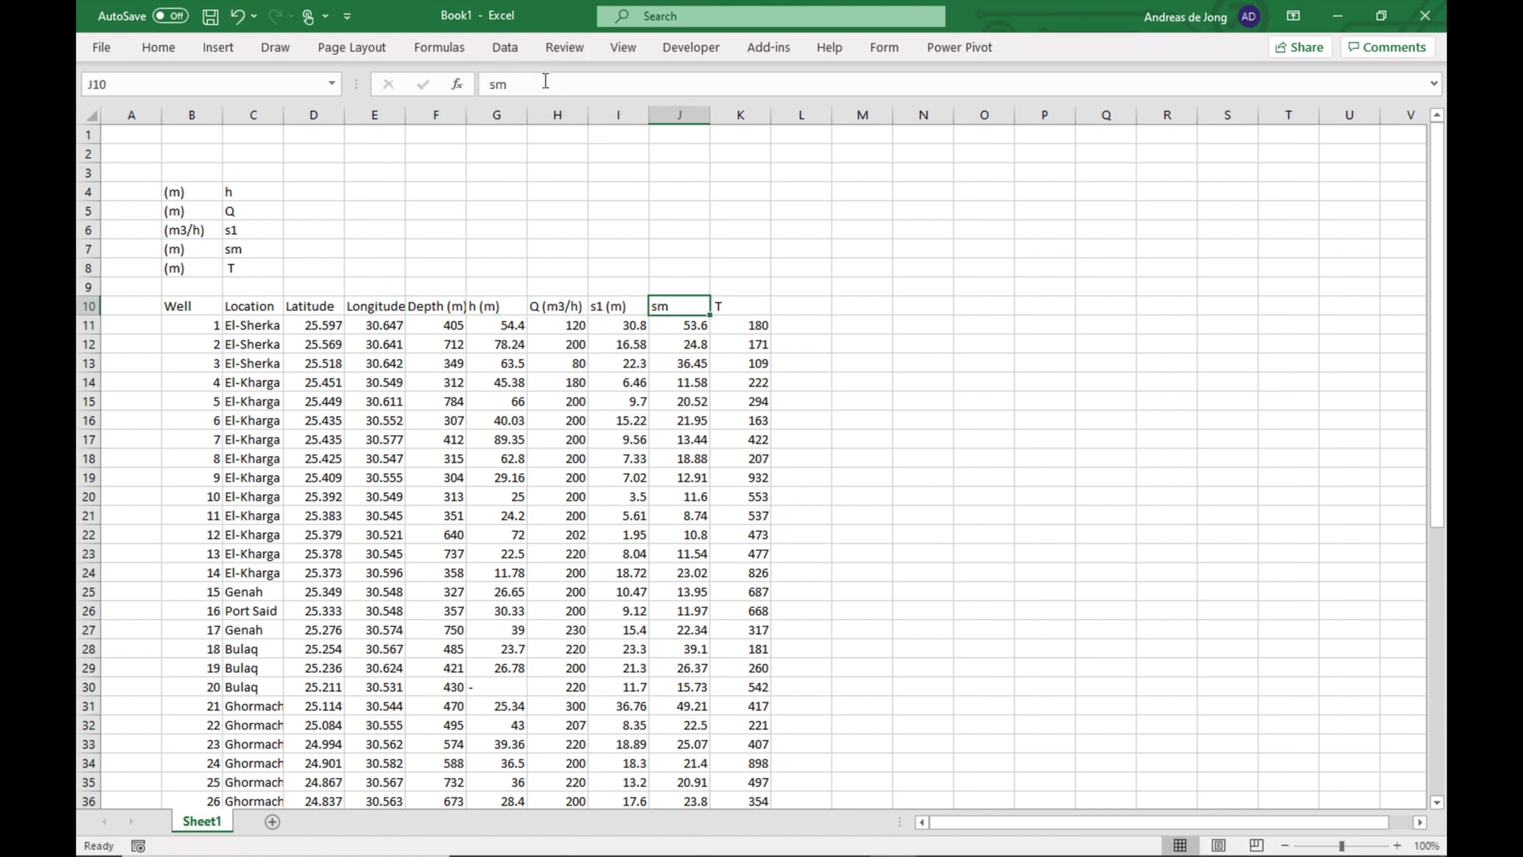
{"action": "left_click", "coordinate": [545, 82]}
{"action": "type", "text": "(m)"}
{"action": "key", "text": "Tab"}
{"action": "left_click", "coordinate": [545, 83]}
{"action": "type", "text": "(m2/d)"}
{"action": "key", "text": "Return"}
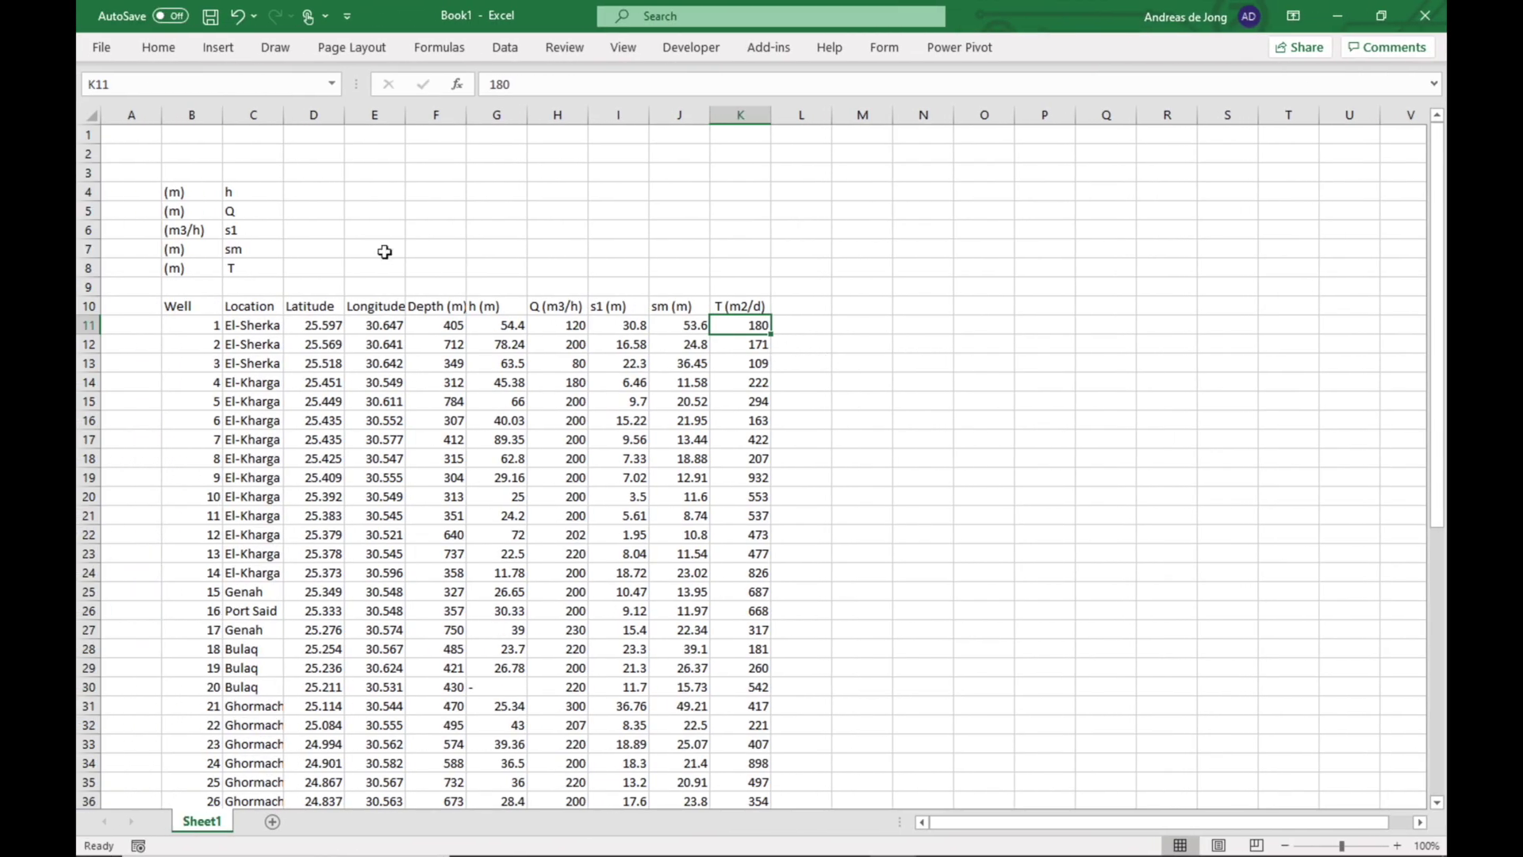
Delete rows 1 through 9 above the table headers
{"action": "left_click_drag", "start_coordinate": [87, 287], "coordinate": [84, 138]}
{"action": "right_click", "coordinate": [236, 165]}
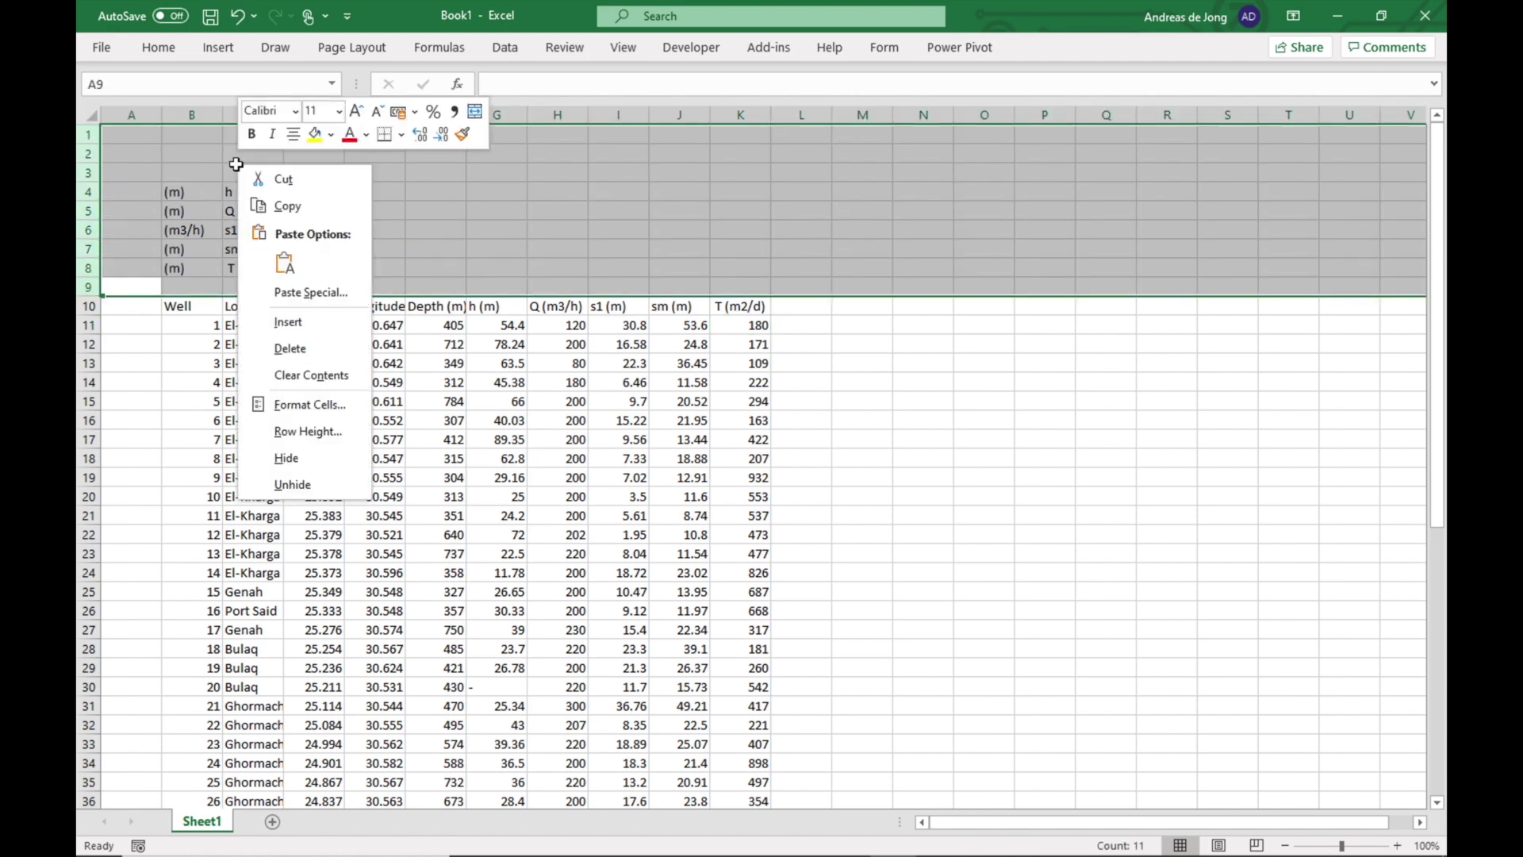
{"action": "left_click", "coordinate": [297, 350]}
{"action": "left_click", "coordinate": [504, 369]}
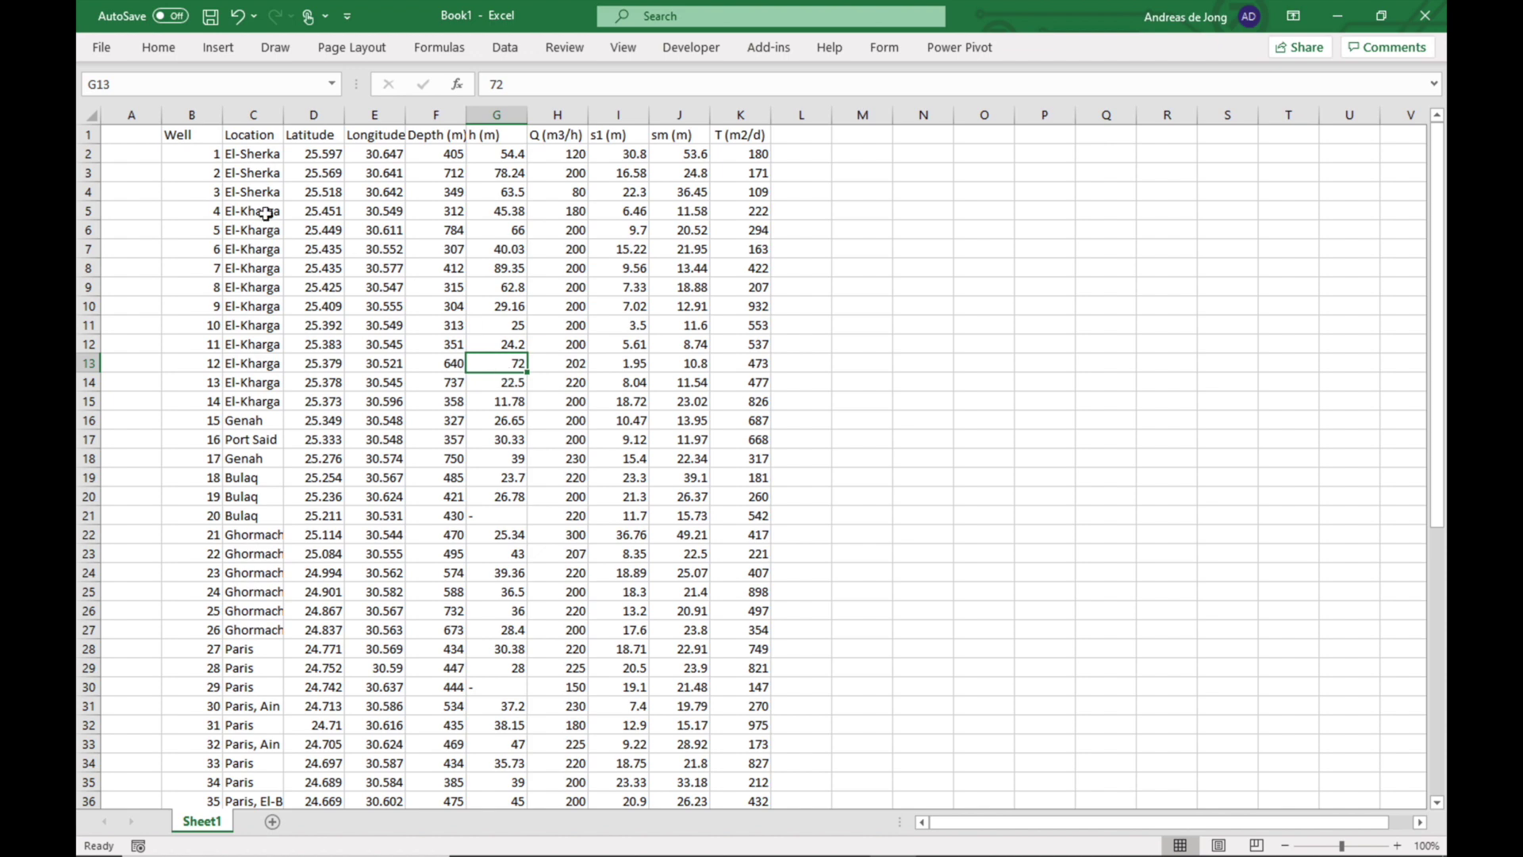
Delete the empty column A so the table starts at A1
{"action": "left_click", "coordinate": [138, 114]}
{"action": "right_click", "coordinate": [144, 114]}
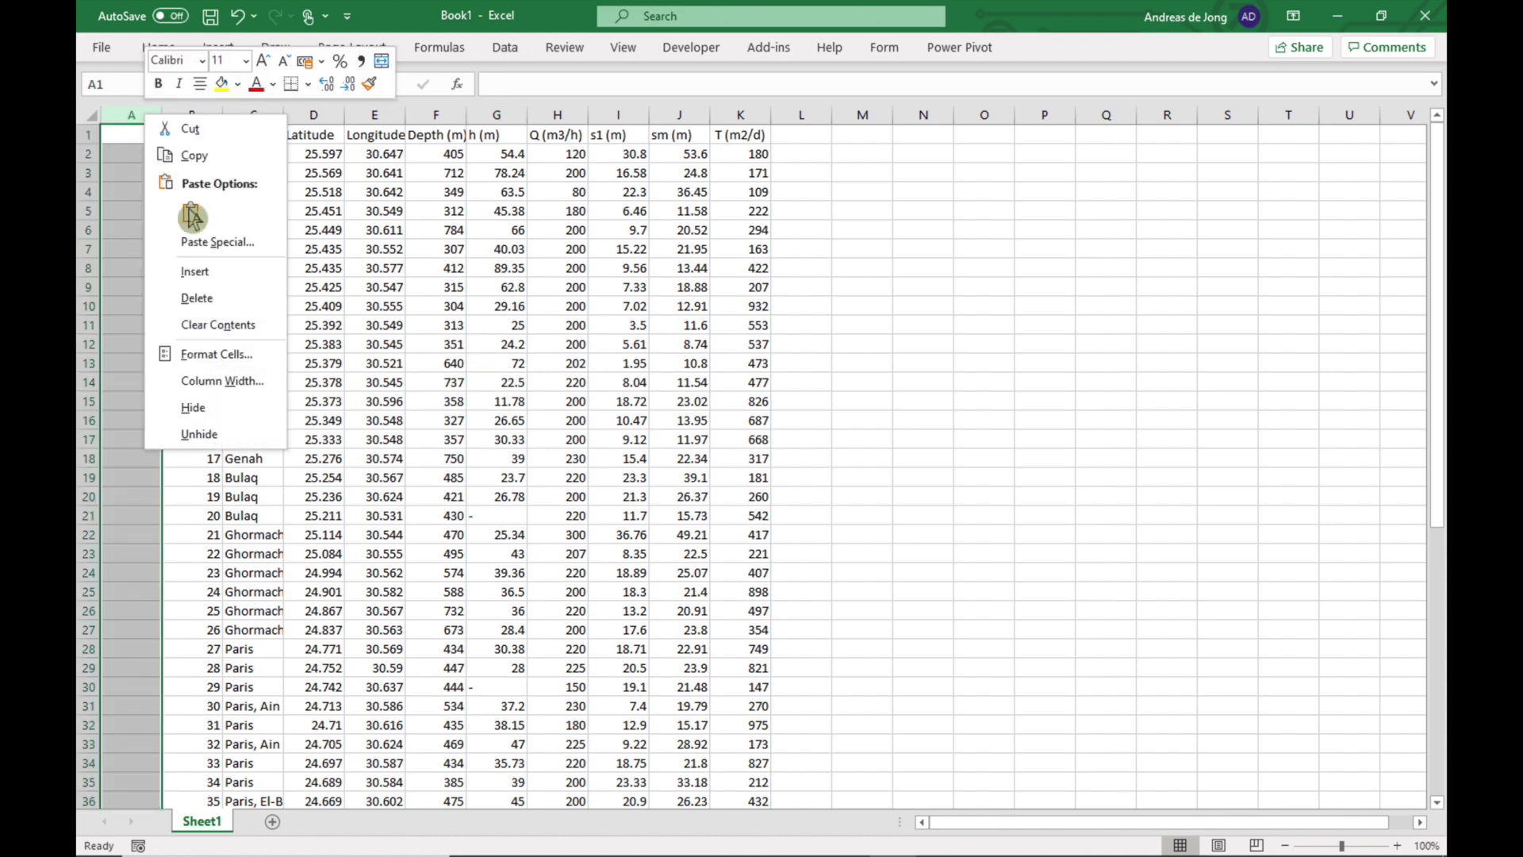
{"action": "left_click", "coordinate": [195, 298]}
{"action": "left_click", "coordinate": [279, 301]}
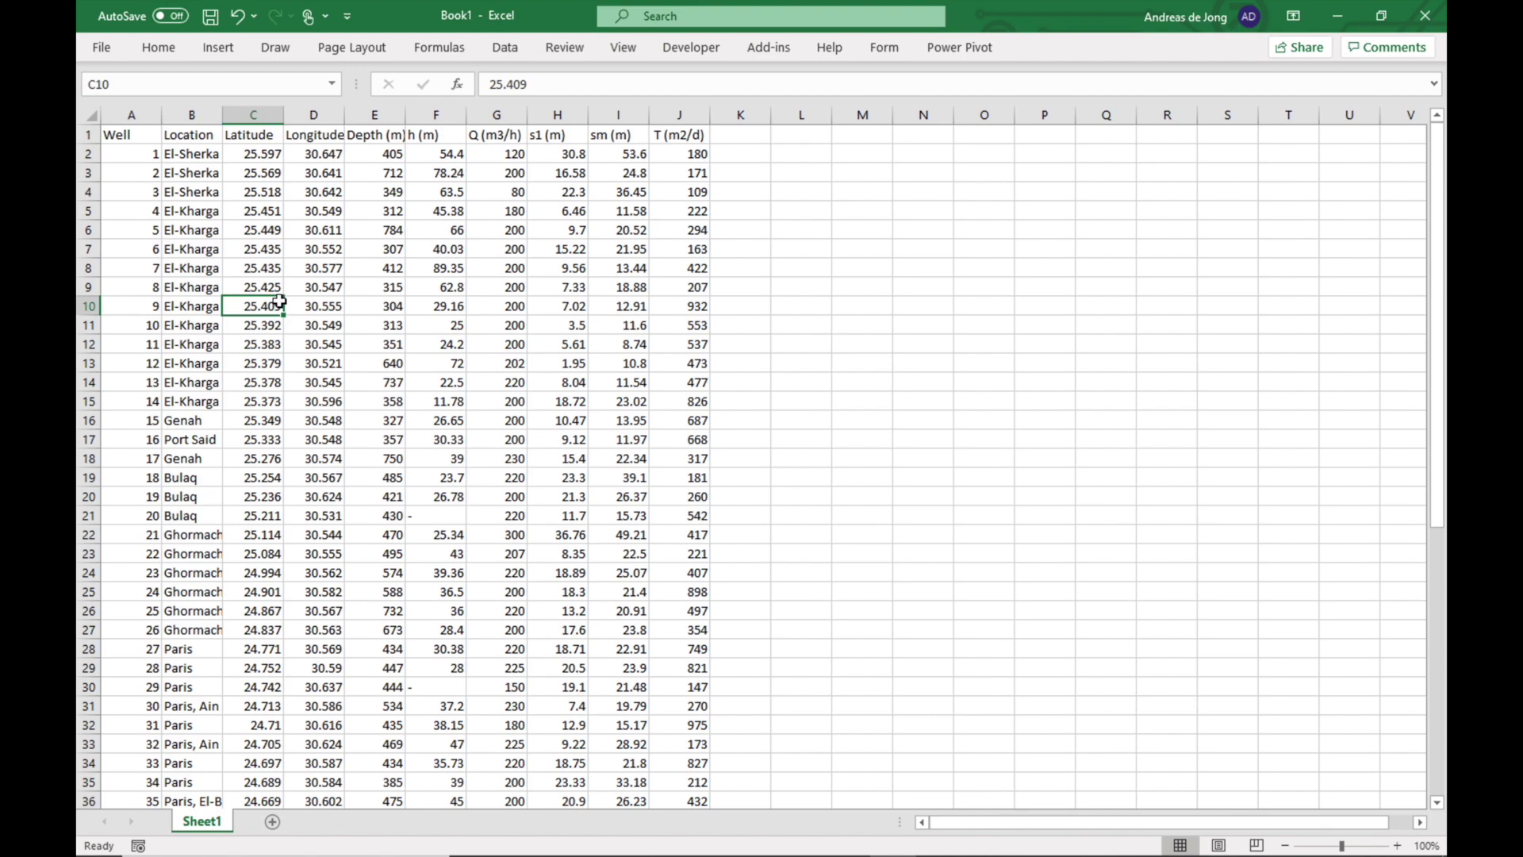
{"action": "scroll", "coordinate": [279, 301], "scroll_direction": "down", "scroll_amount": 10}
{"action": "scroll", "coordinate": [280, 301], "scroll_direction": "up", "scroll_amount": 2}
{"action": "left_click", "coordinate": [187, 169]}
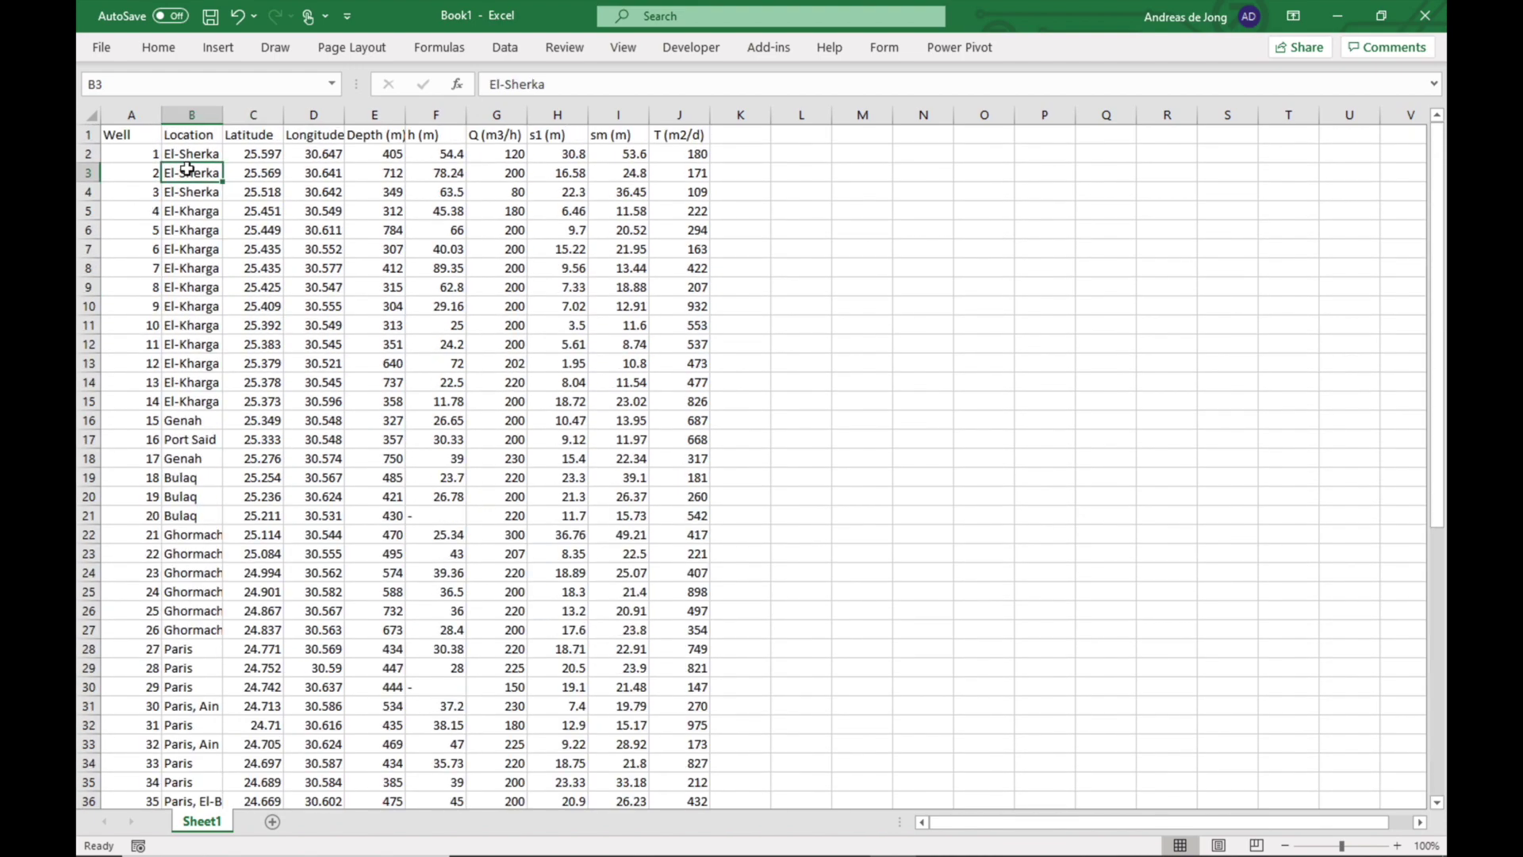
Format the well data as a table with a blue Medium style and headers
{"action": "left_click", "coordinate": [158, 47]}
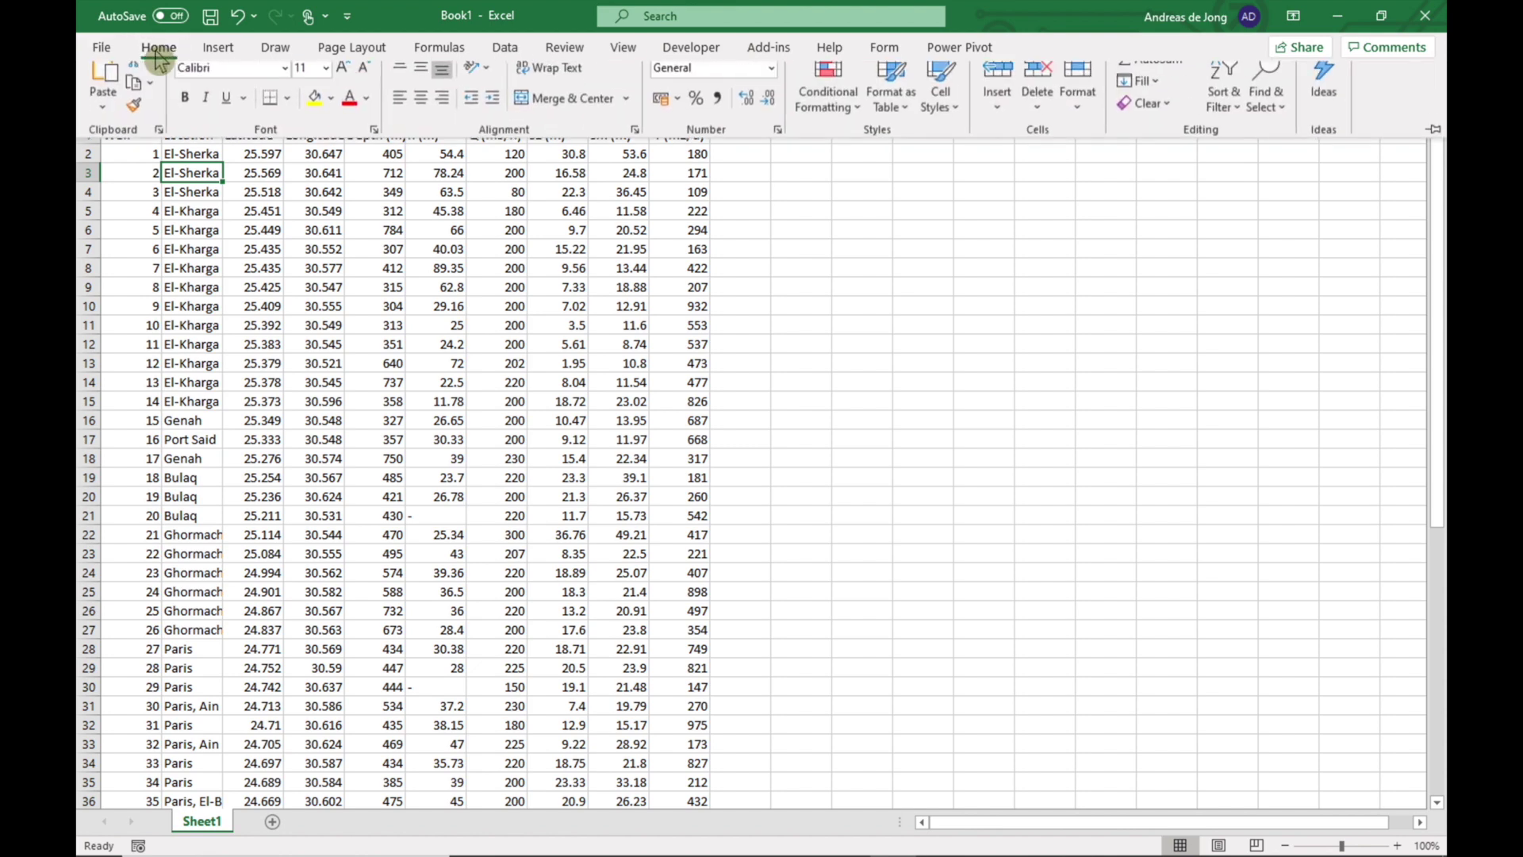
{"action": "left_click", "coordinate": [896, 108]}
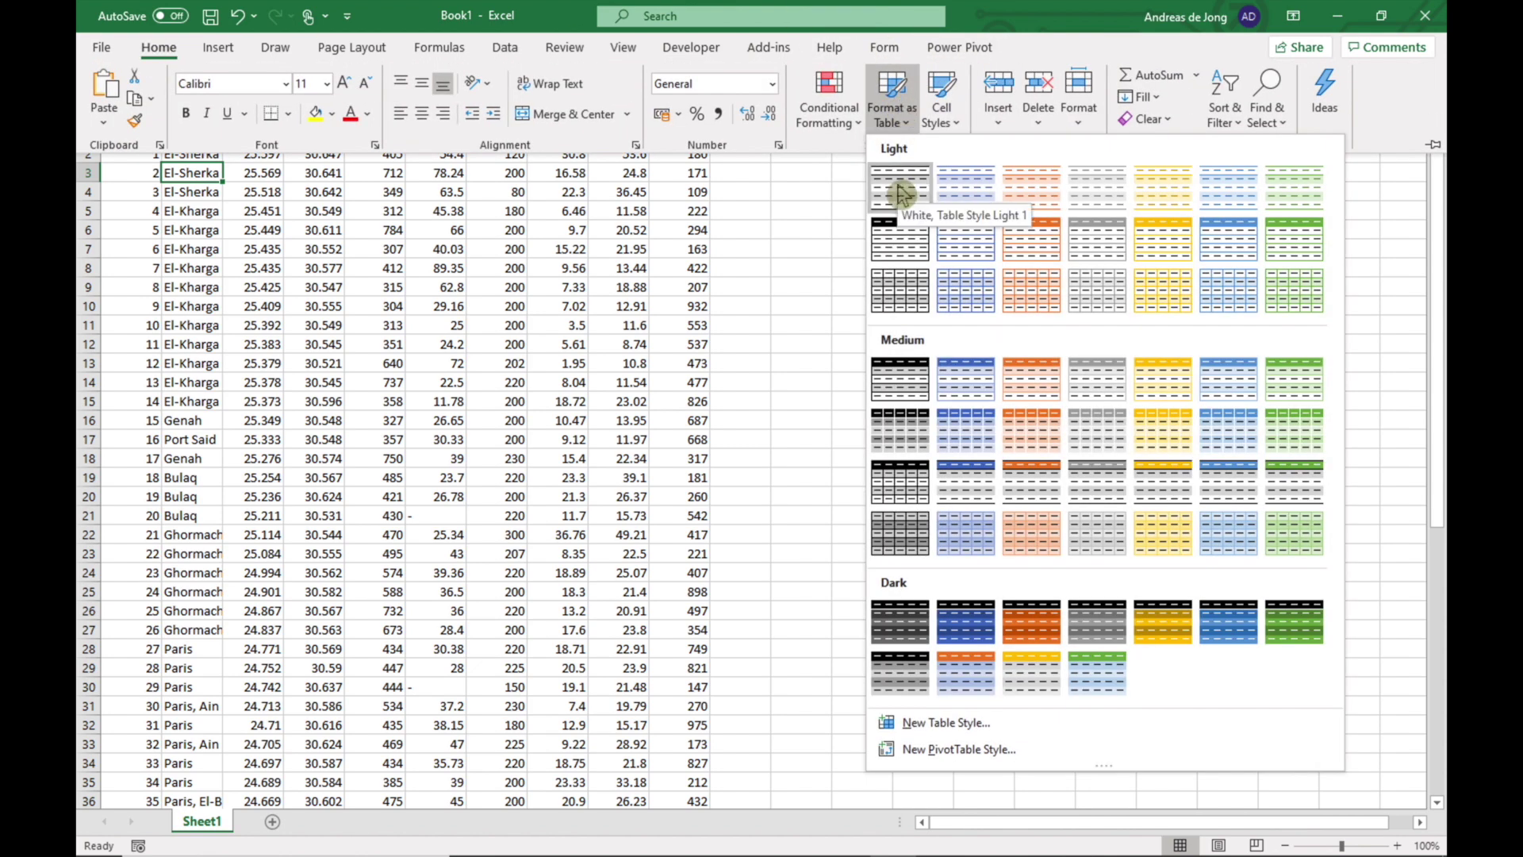
{"action": "left_click", "coordinate": [970, 380]}
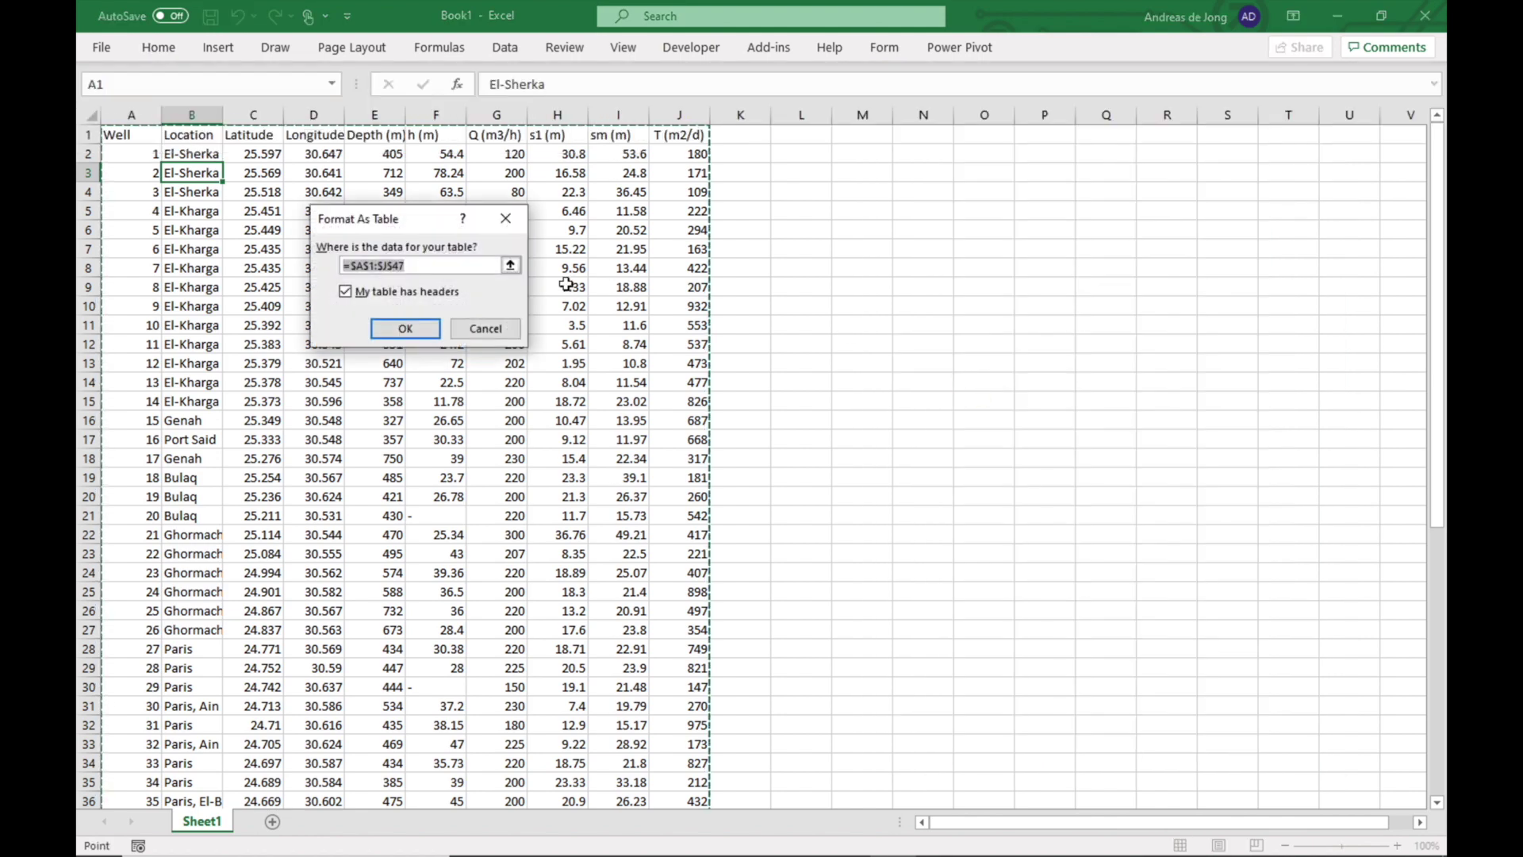
{"action": "left_click", "coordinate": [406, 330]}
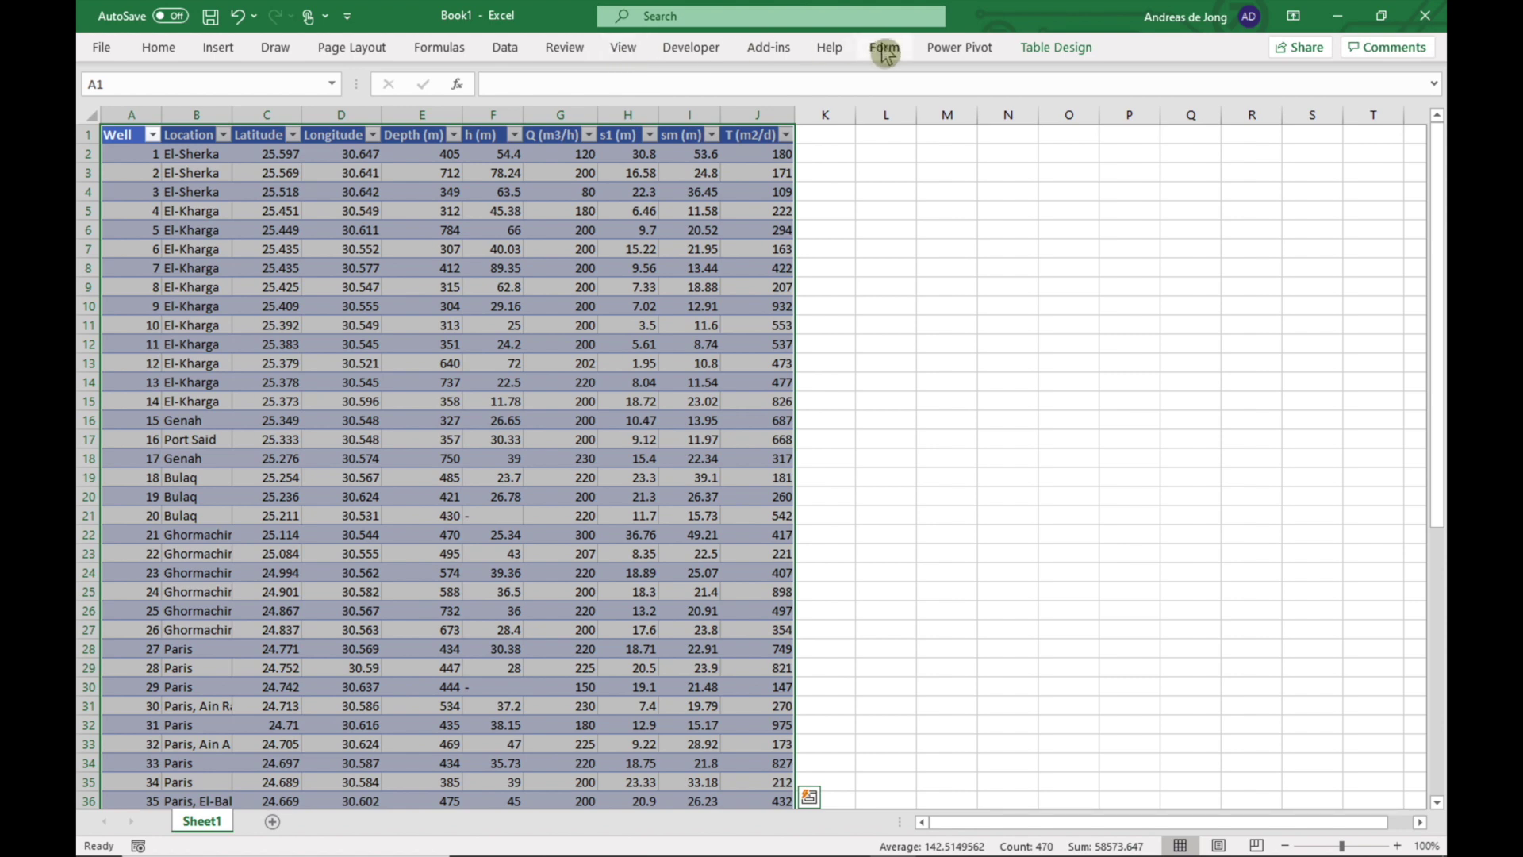
Turn off the header filter buttons in Table Design
{"action": "left_click", "coordinate": [1031, 48]}
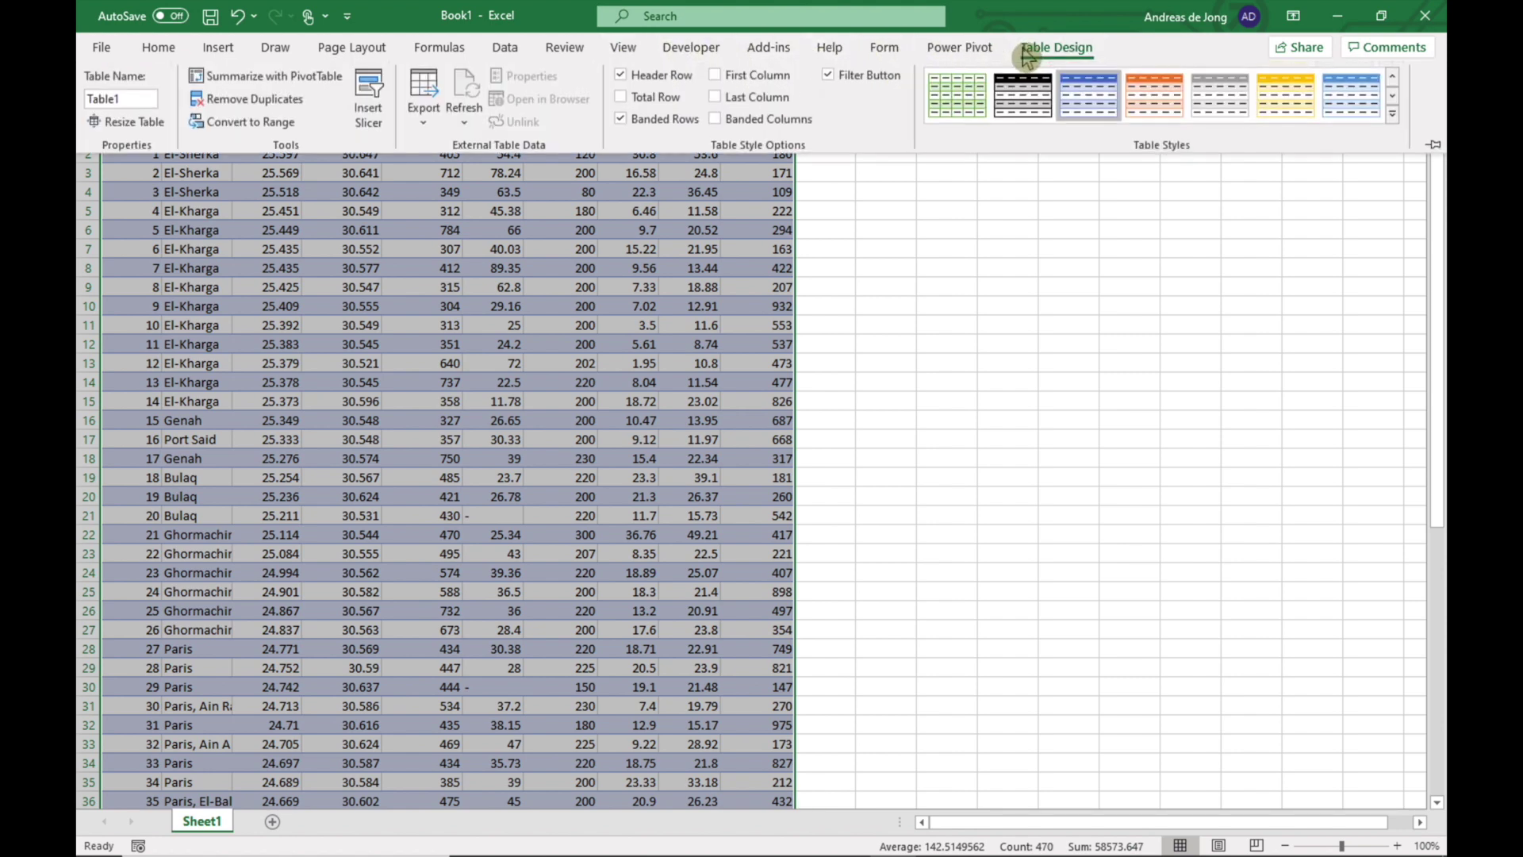
{"action": "left_click", "coordinate": [831, 78]}
{"action": "left_click", "coordinate": [842, 259]}
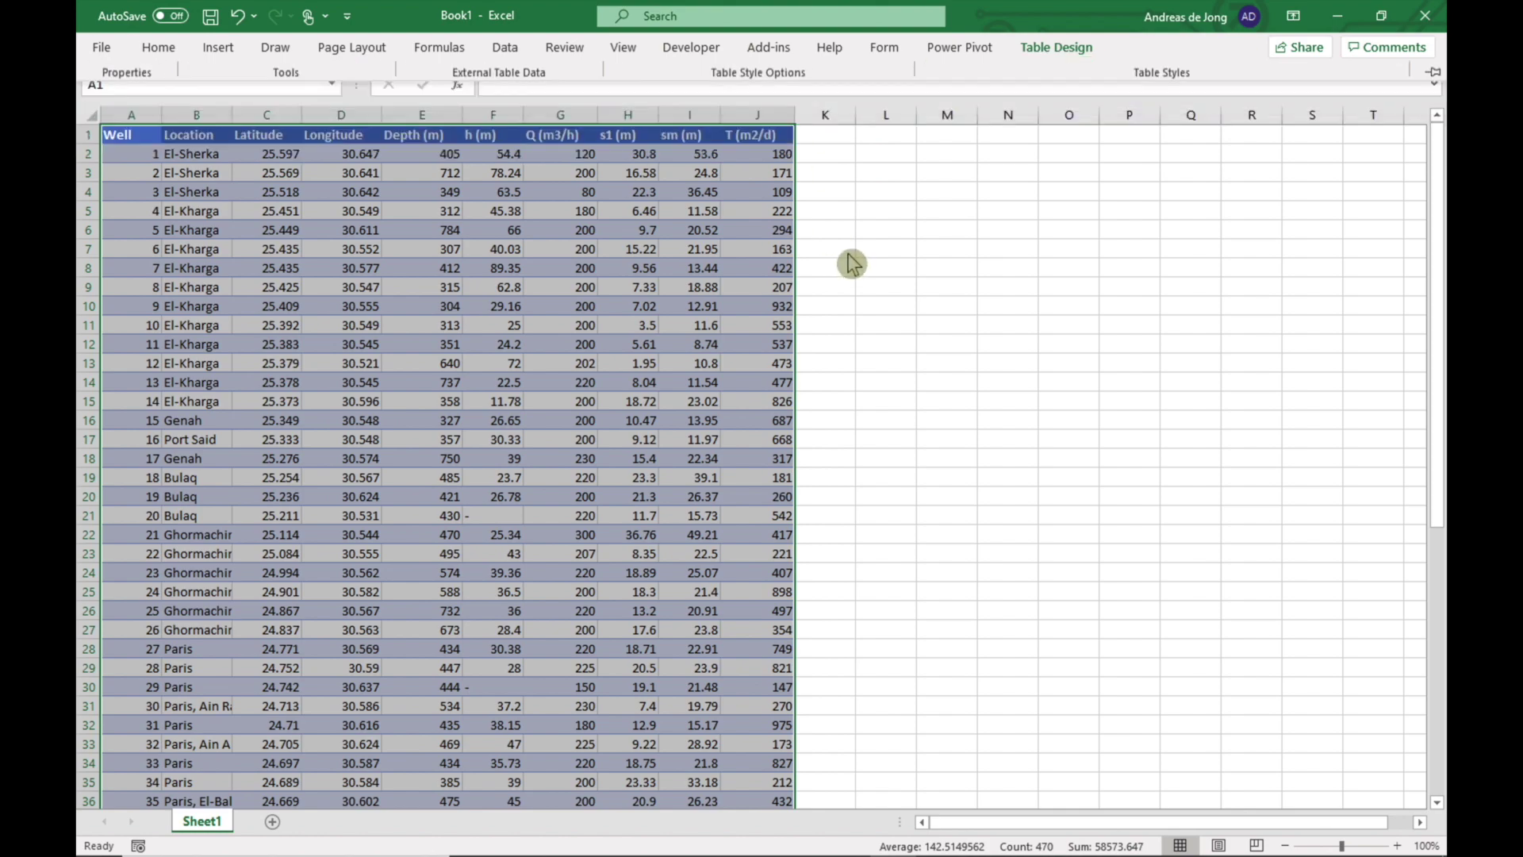
{"action": "left_click", "coordinate": [674, 244]}
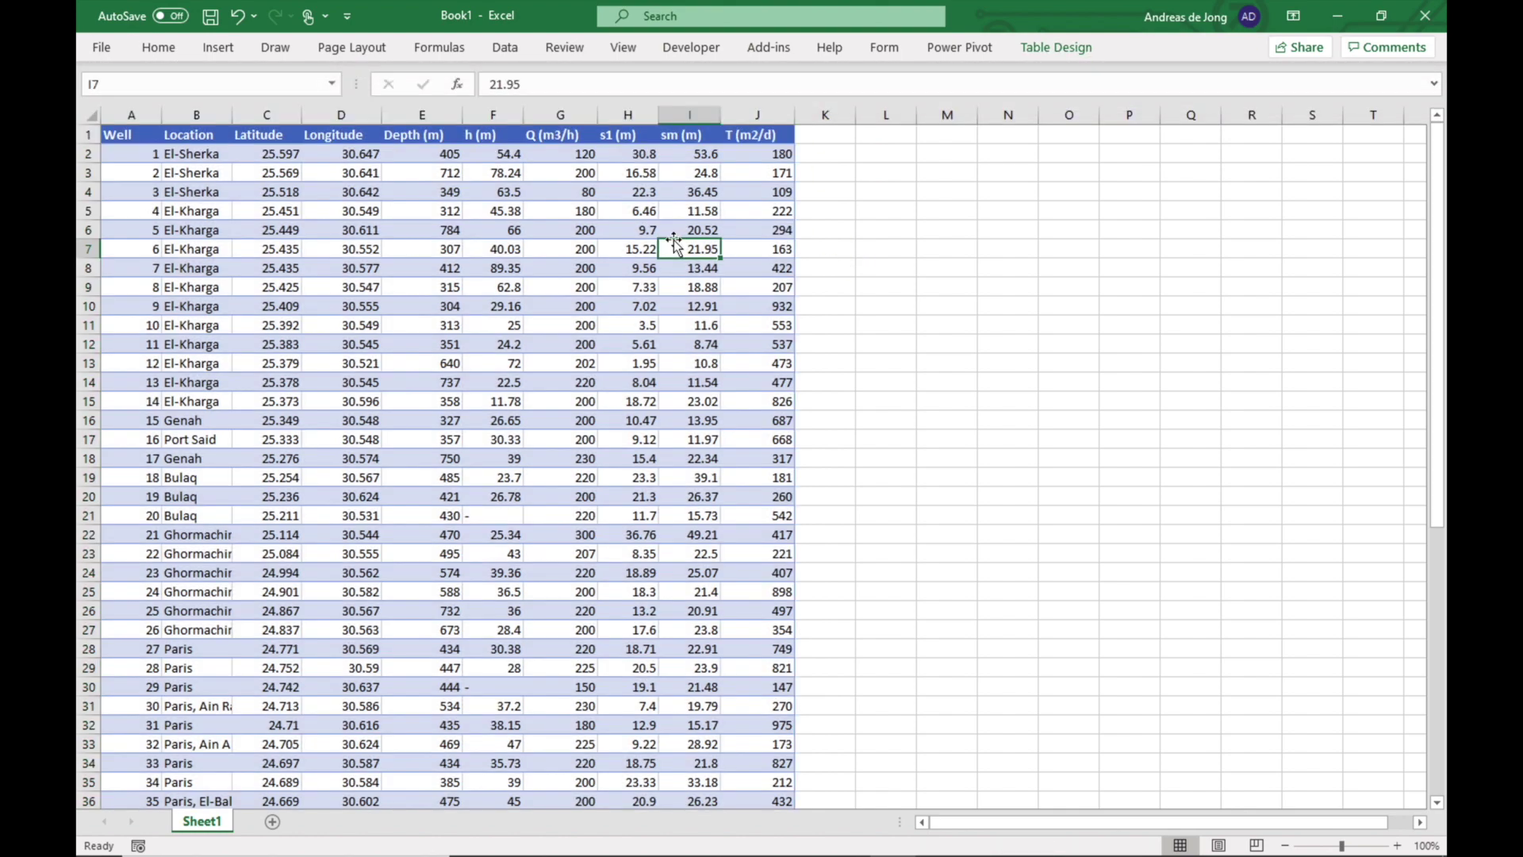
{"action": "scroll", "coordinate": [674, 245], "scroll_direction": "down", "scroll_amount": 10}
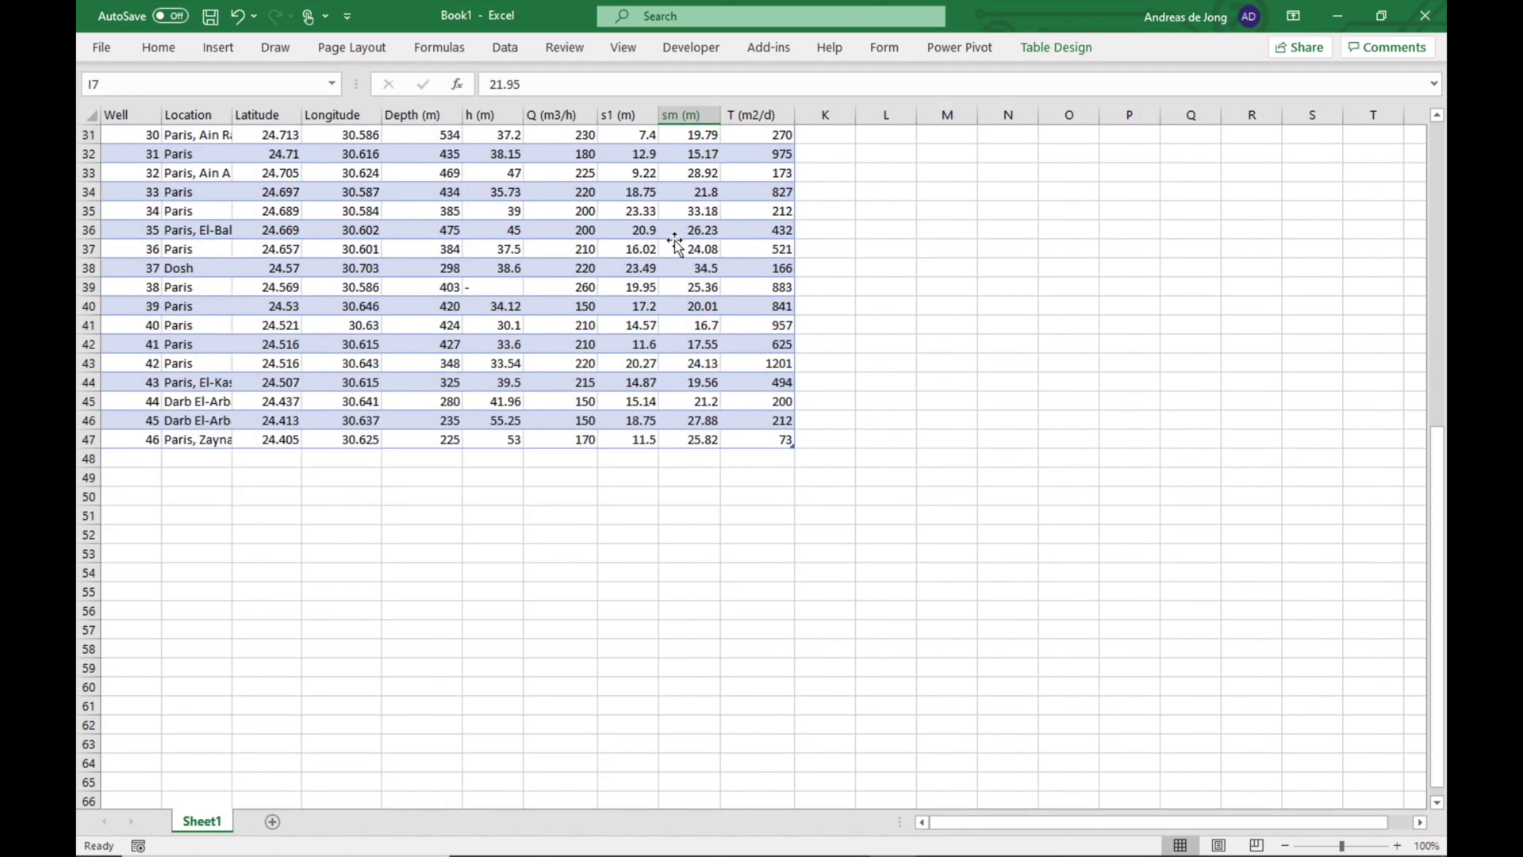
{"action": "scroll", "coordinate": [674, 245], "scroll_direction": "up", "scroll_amount": 10}
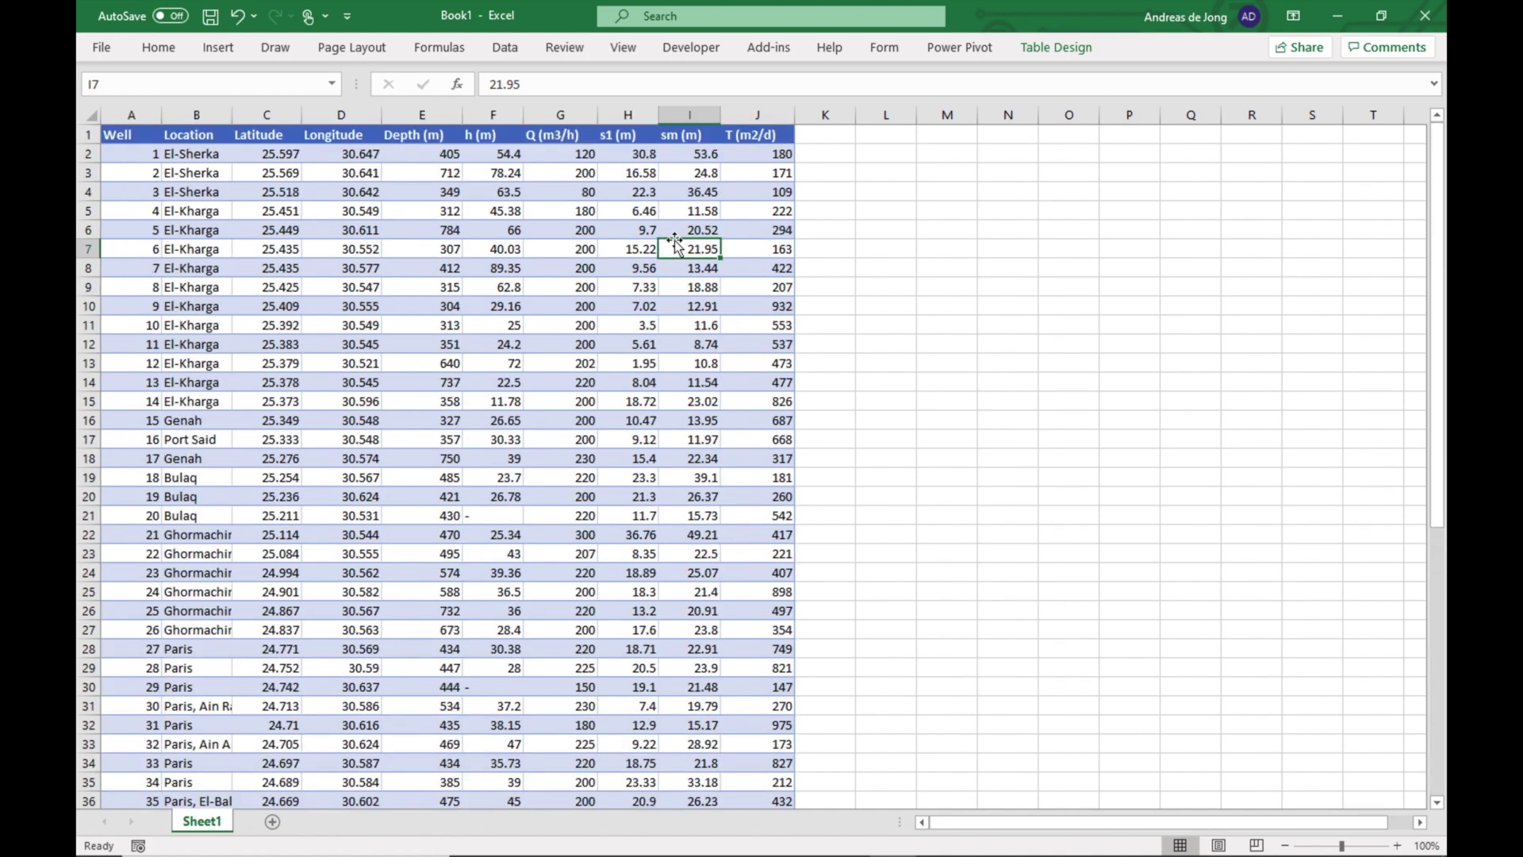
Rename Table1 to Data through the Name Manager
{"action": "left_click", "coordinate": [443, 49]}
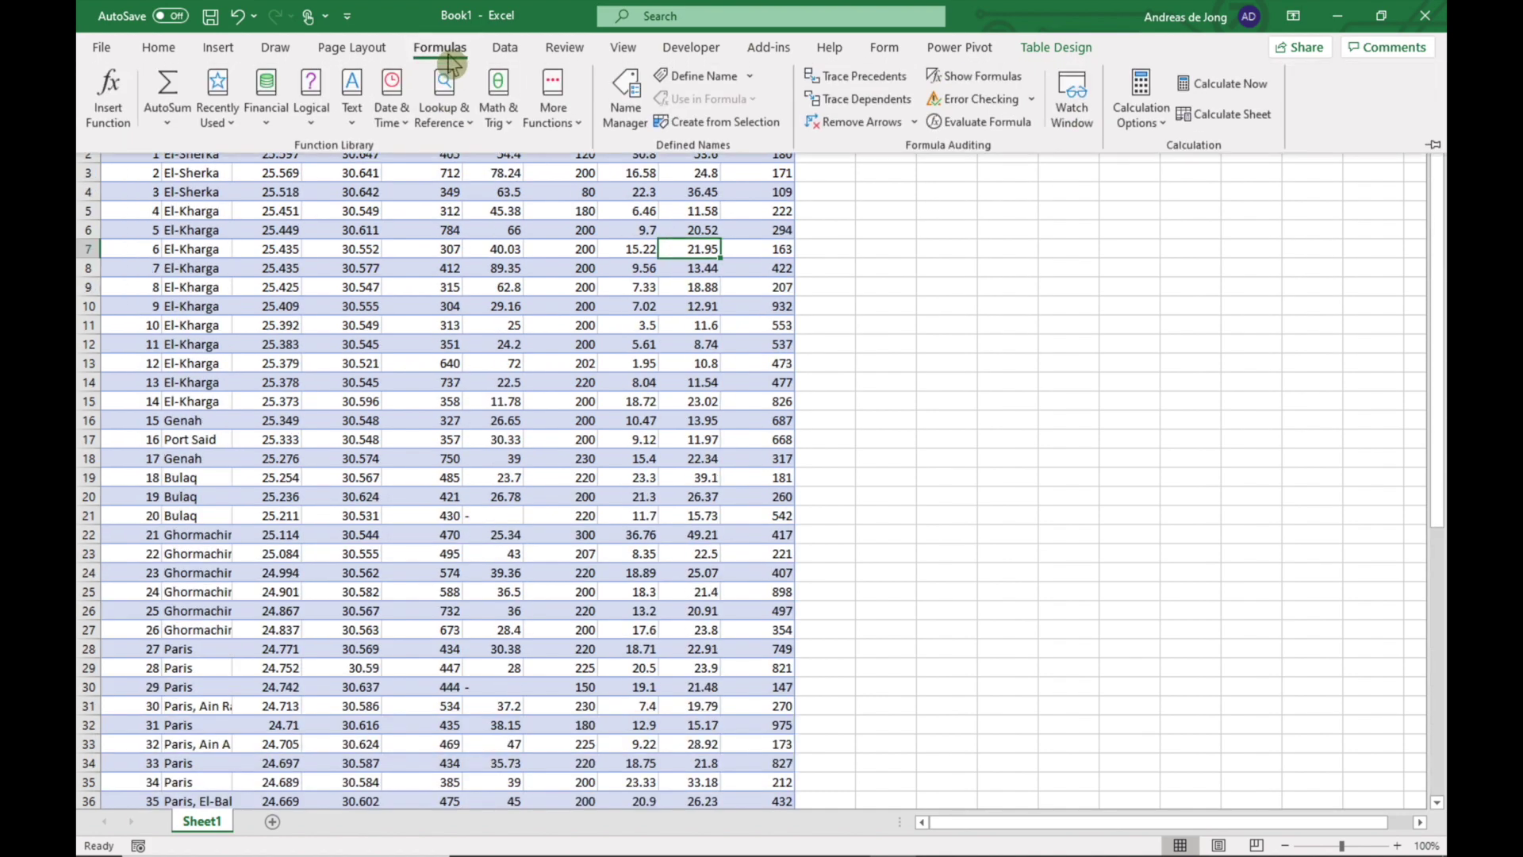
{"action": "left_click", "coordinate": [638, 101]}
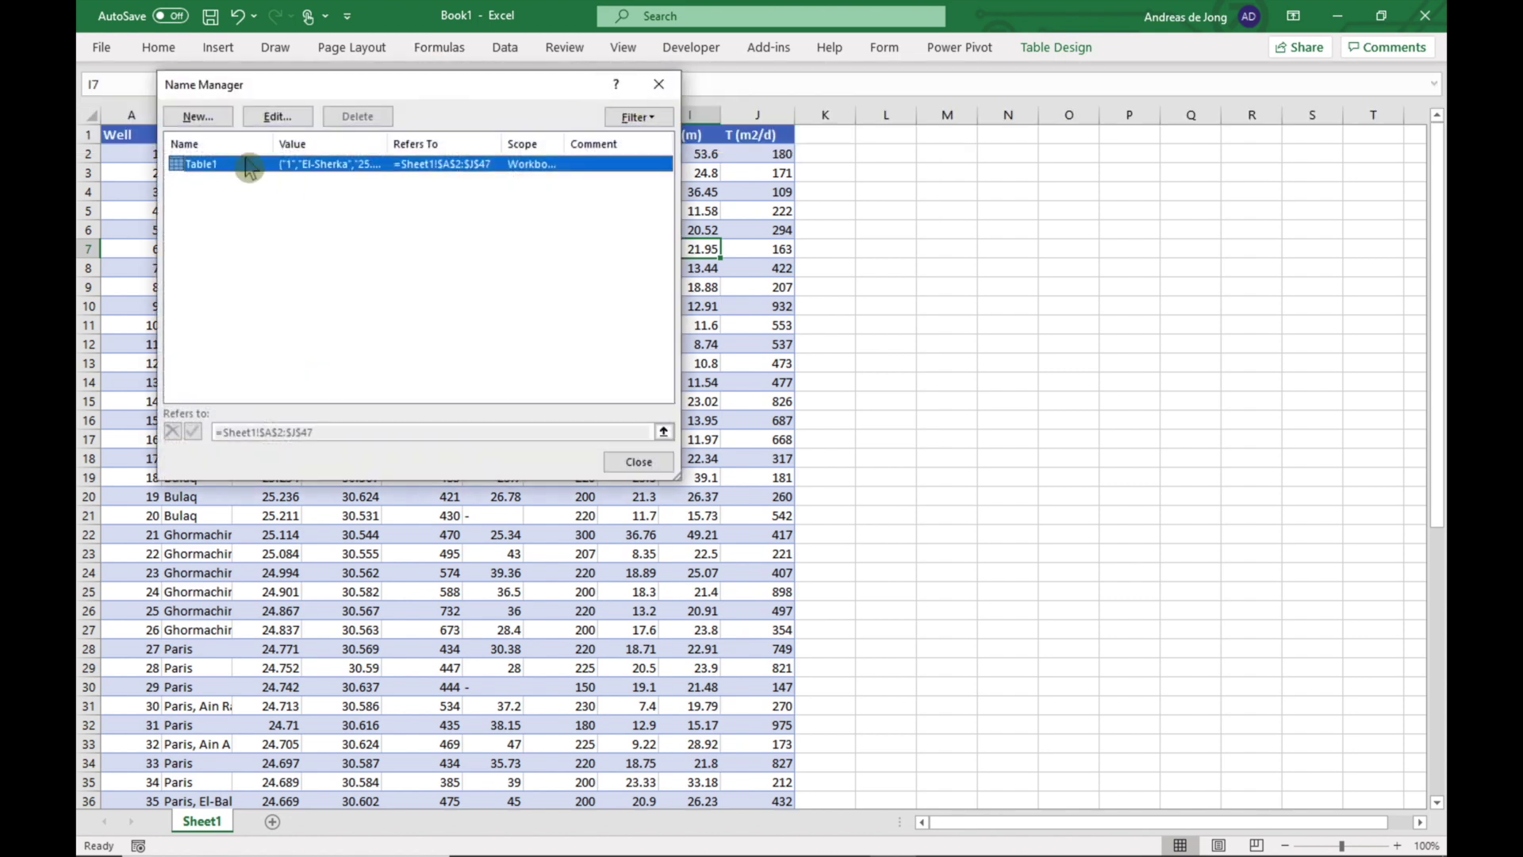
{"action": "left_click", "coordinate": [278, 117]}
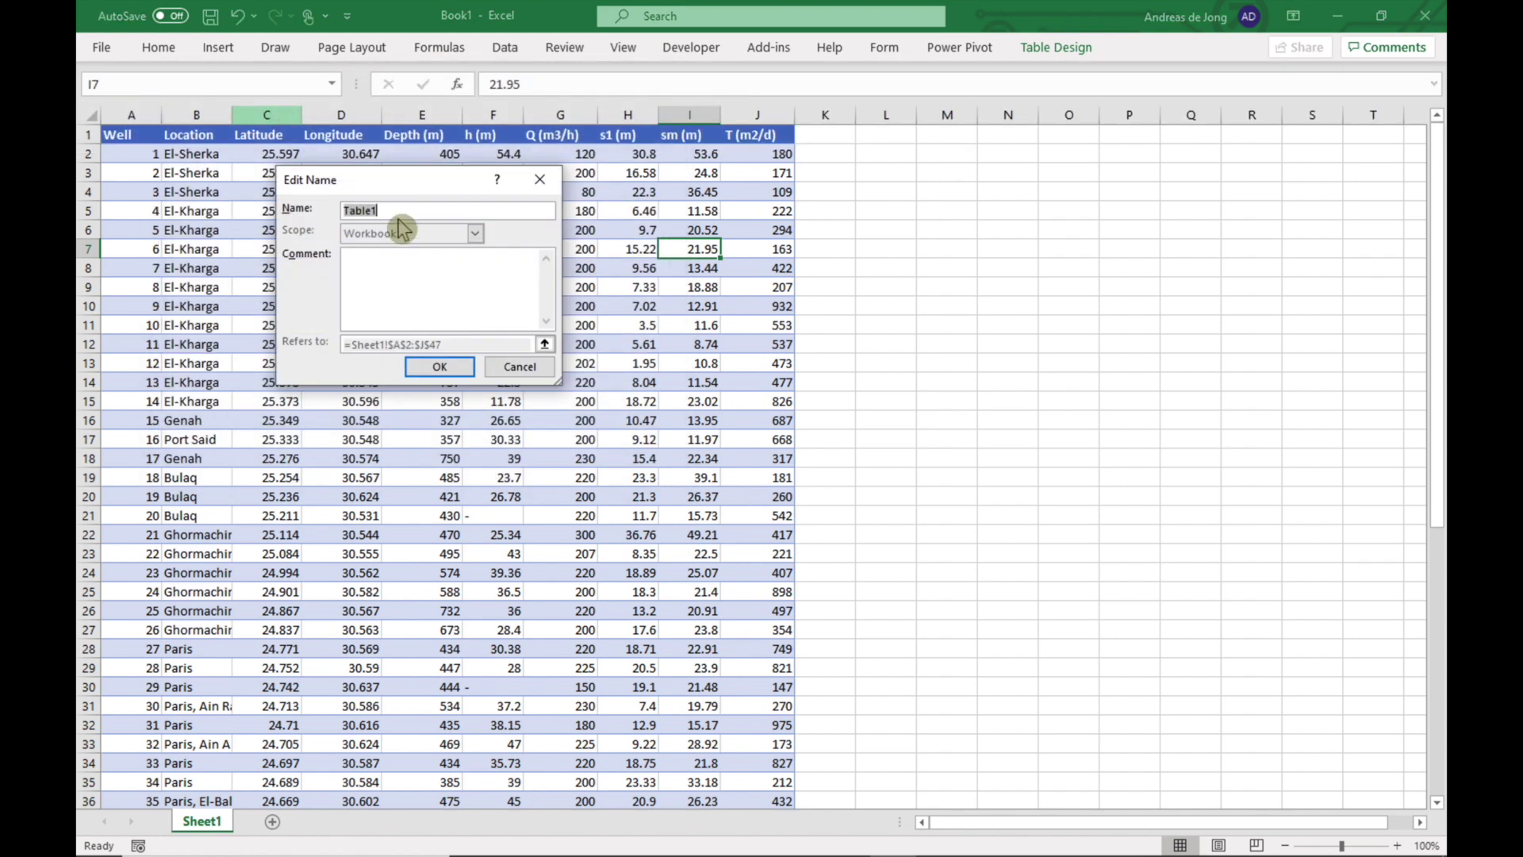
{"action": "type", "text": "Data"}
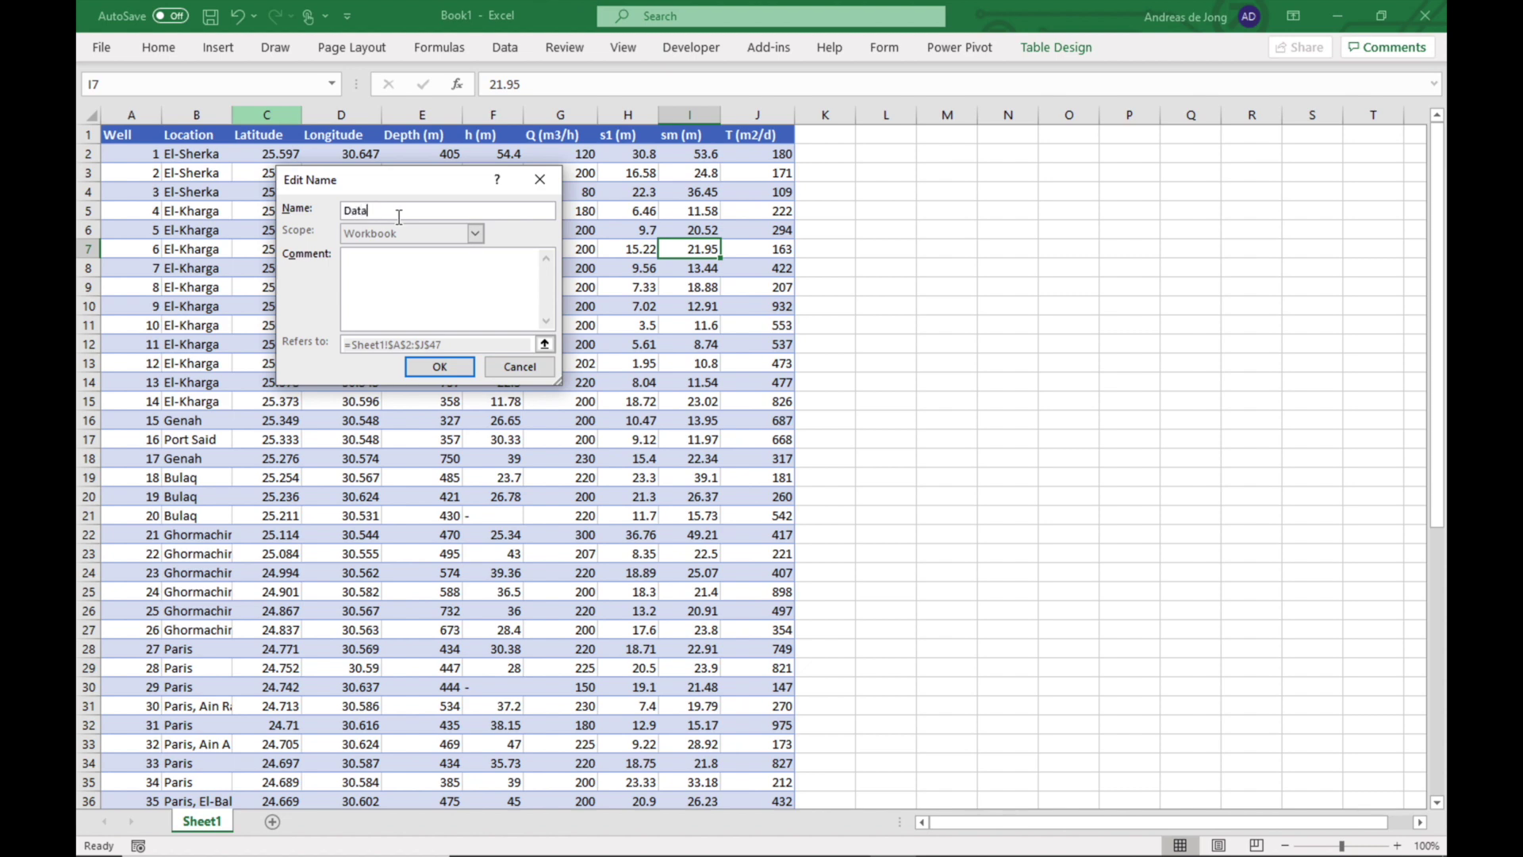
{"action": "left_click", "coordinate": [435, 367]}
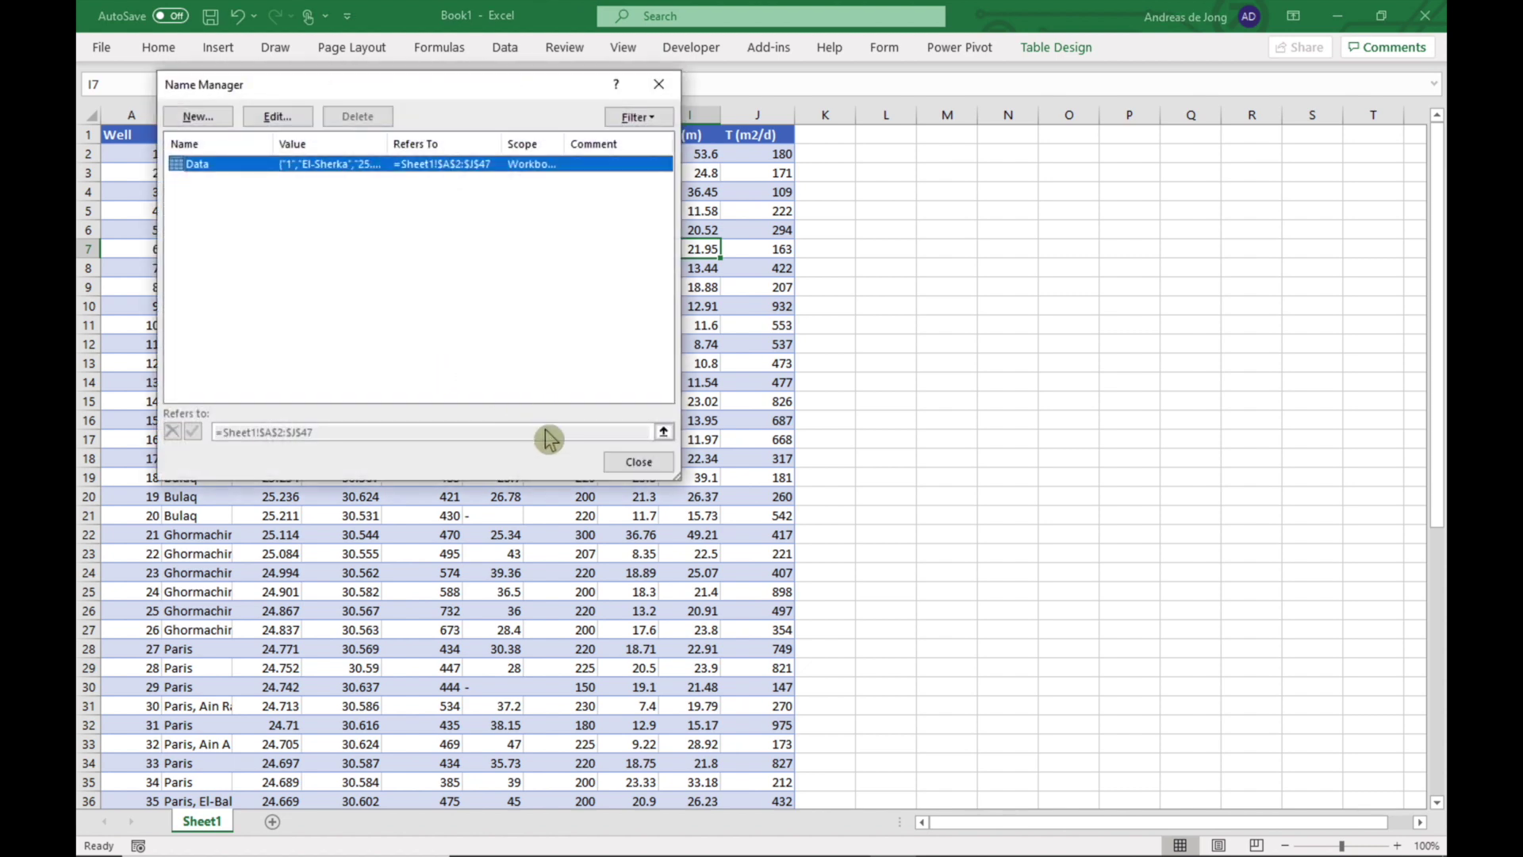
{"action": "left_click", "coordinate": [627, 462]}
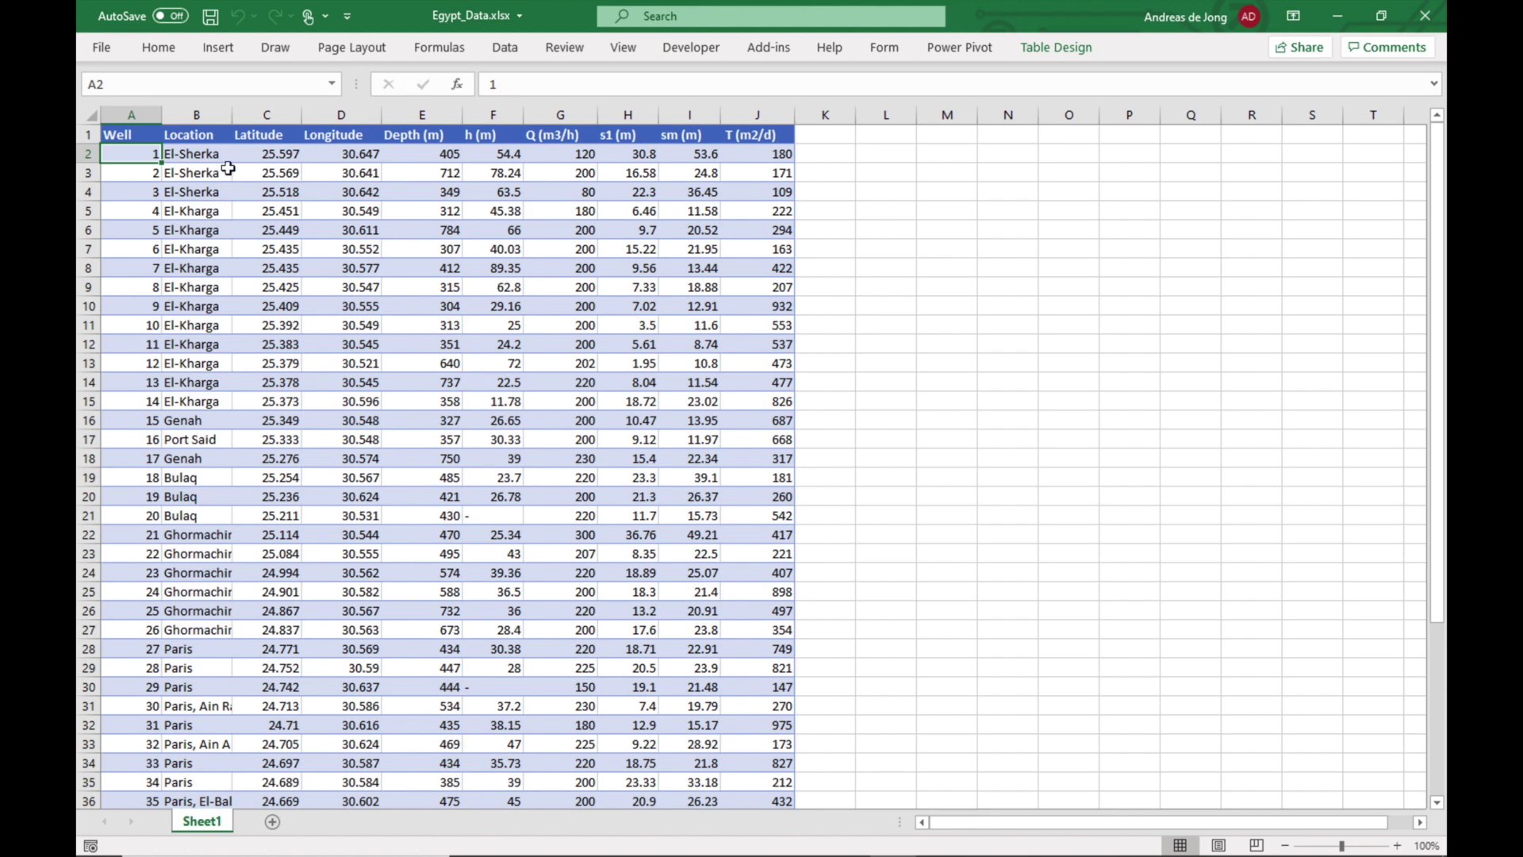
Center the well numbers in column A
{"action": "left_click", "coordinate": [141, 113]}
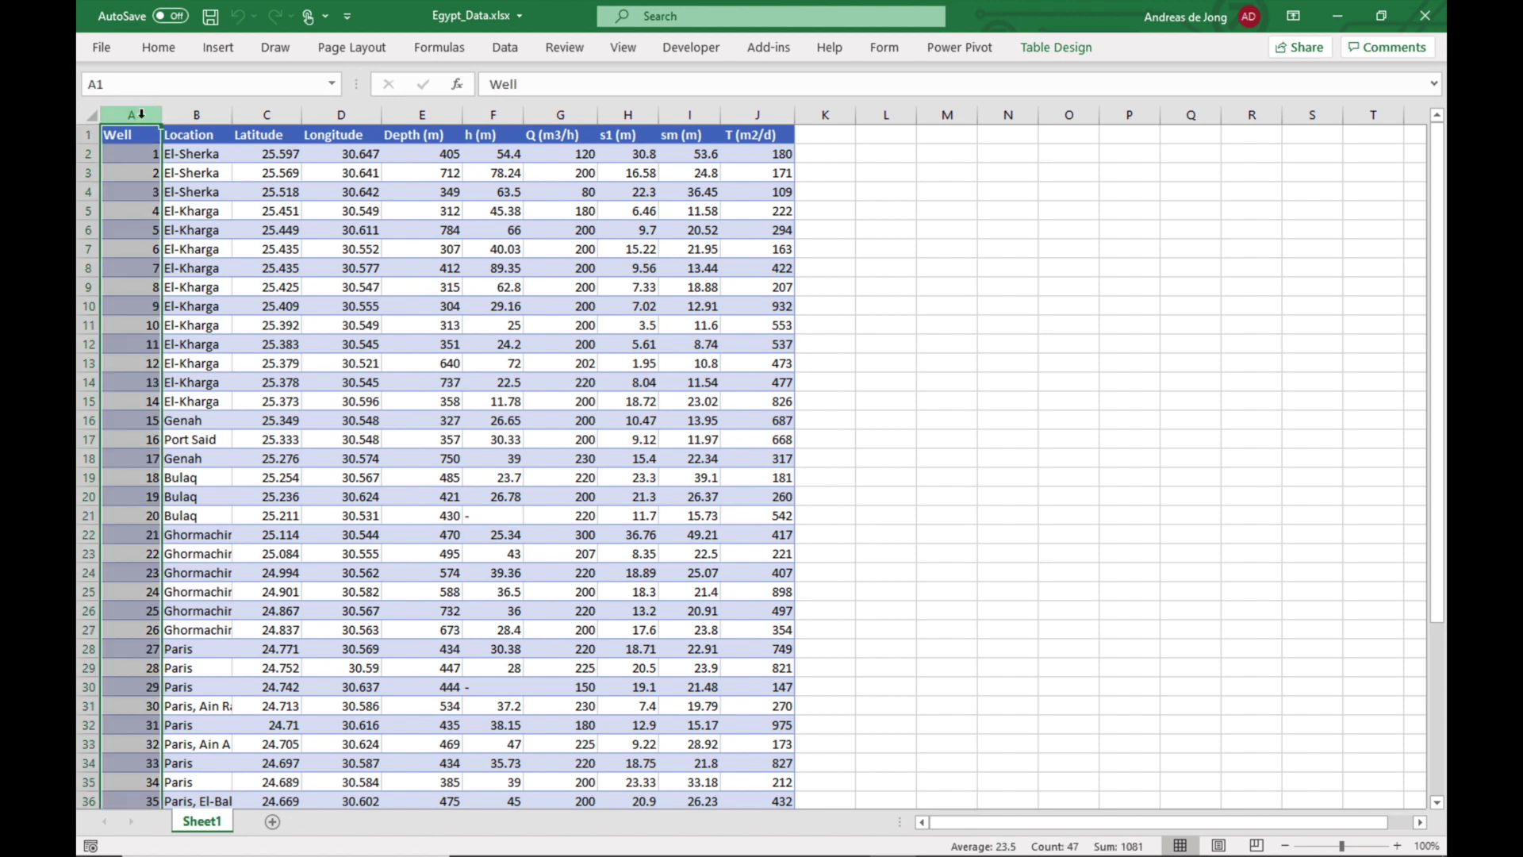
{"action": "left_click", "coordinate": [158, 49]}
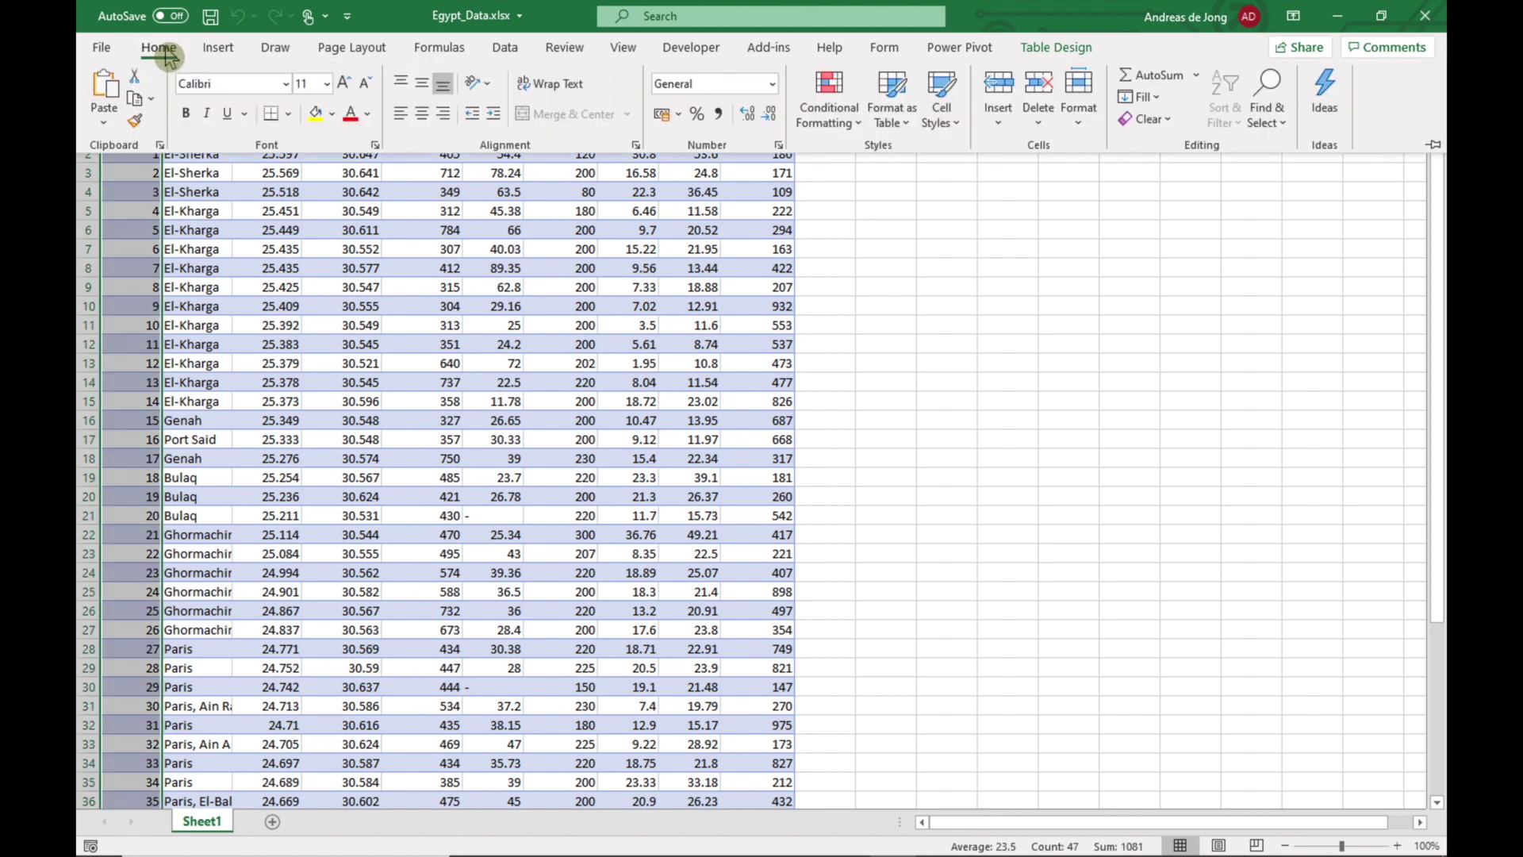
{"action": "left_click", "coordinate": [422, 114]}
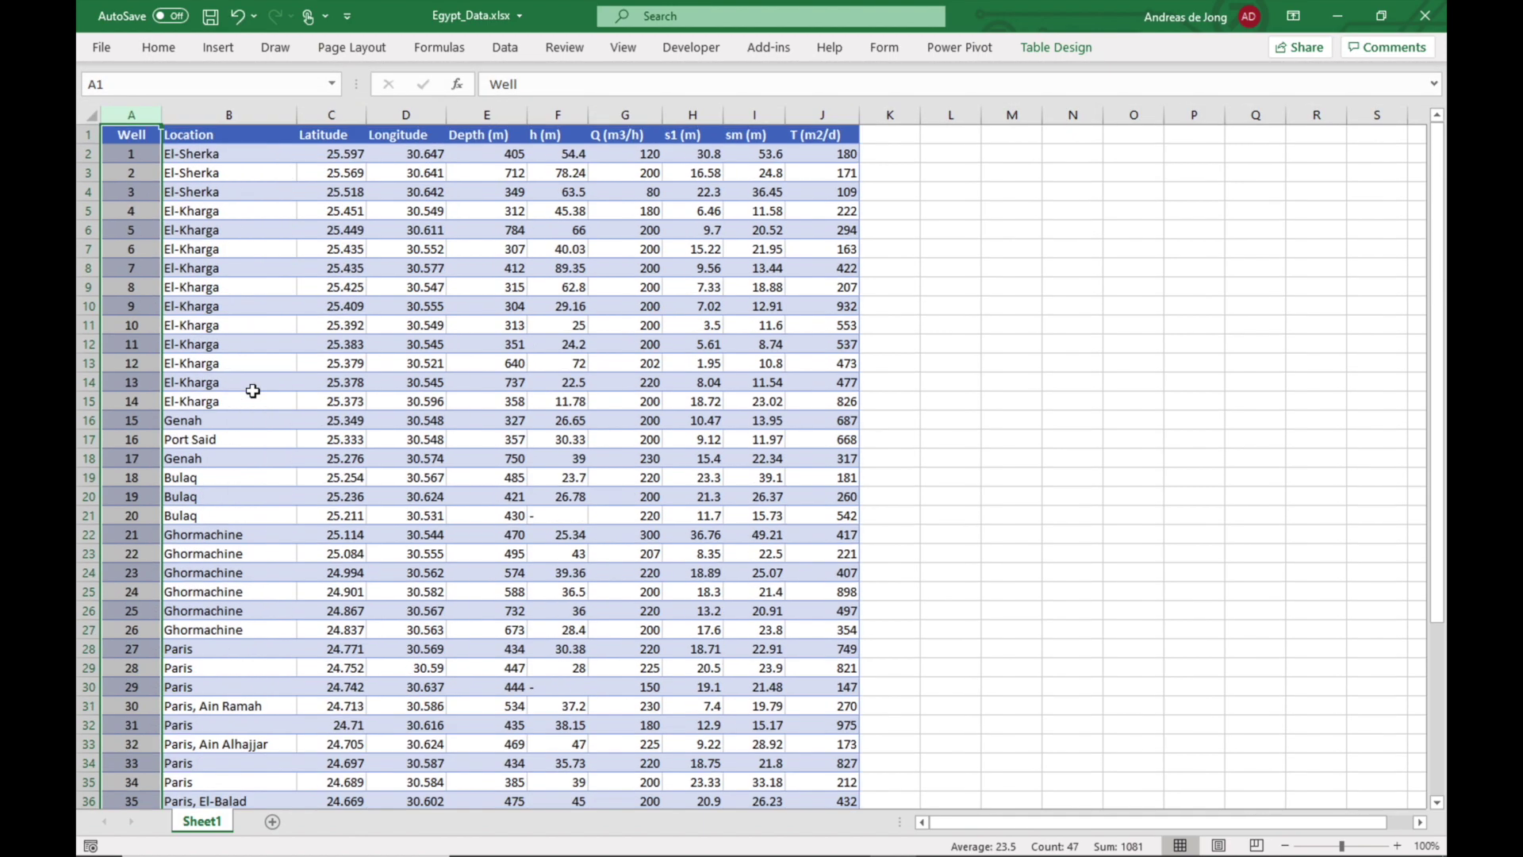
Append (WGS84) to the Latitude and Longitude headers
{"action": "left_click", "coordinate": [331, 135]}
{"action": "left_click", "coordinate": [563, 84]}
{"action": "type", "text": "(WGS84)"}
{"action": "double_click", "coordinate": [476, 135]}
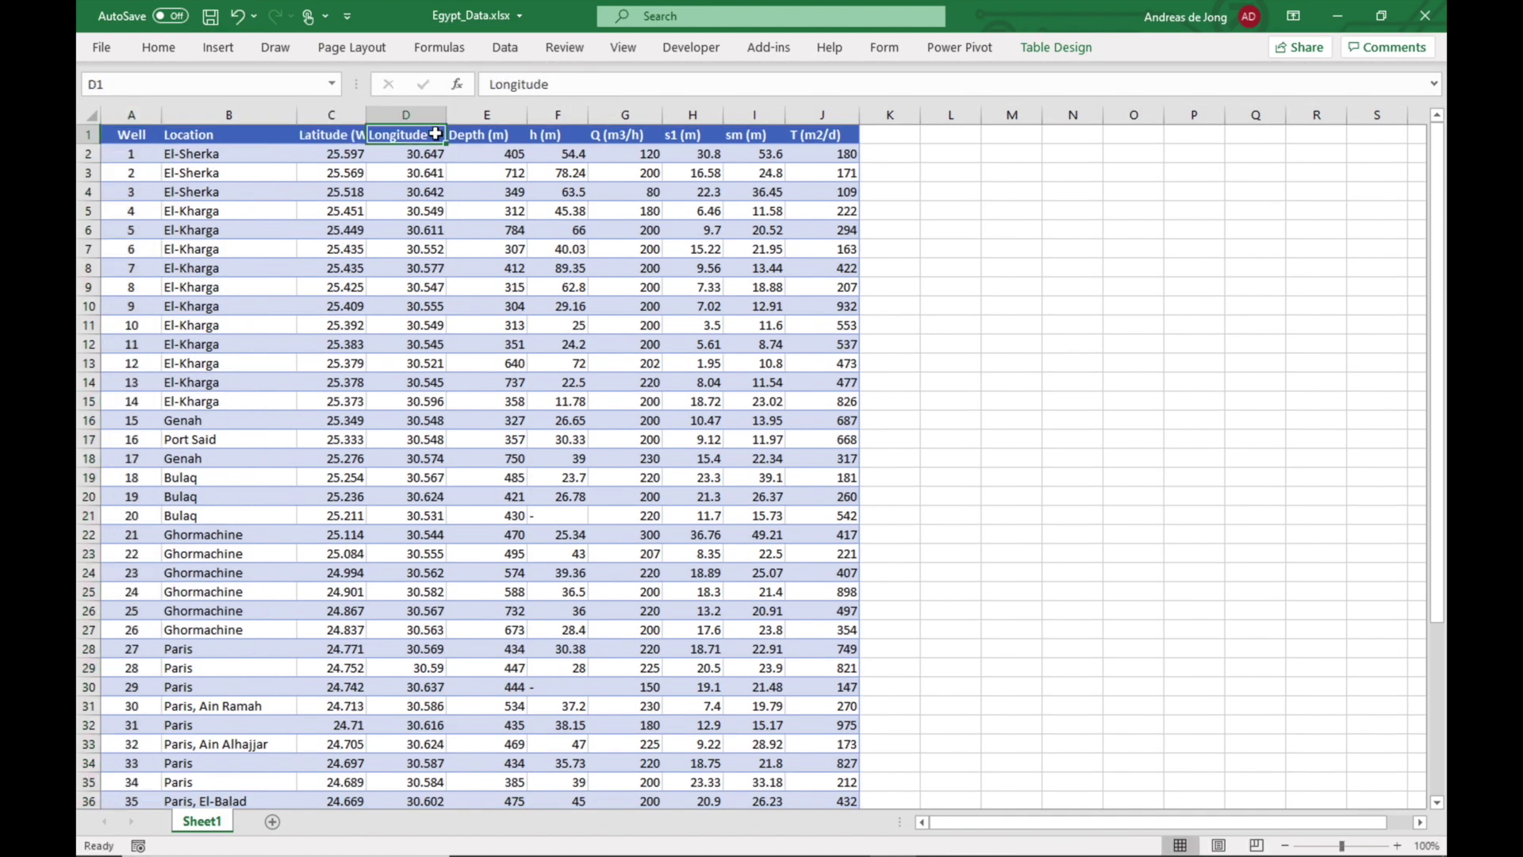
{"action": "type", "text": "(WGS84)"}
{"action": "key", "text": "Return"}
{"action": "left_click", "coordinate": [572, 135]}
Rename the h, s1 and sm headers to swl (m), s 1min (m) and s max (m)
{"action": "key", "text": "Tab"}
{"action": "type", "text": "swl (m)"}
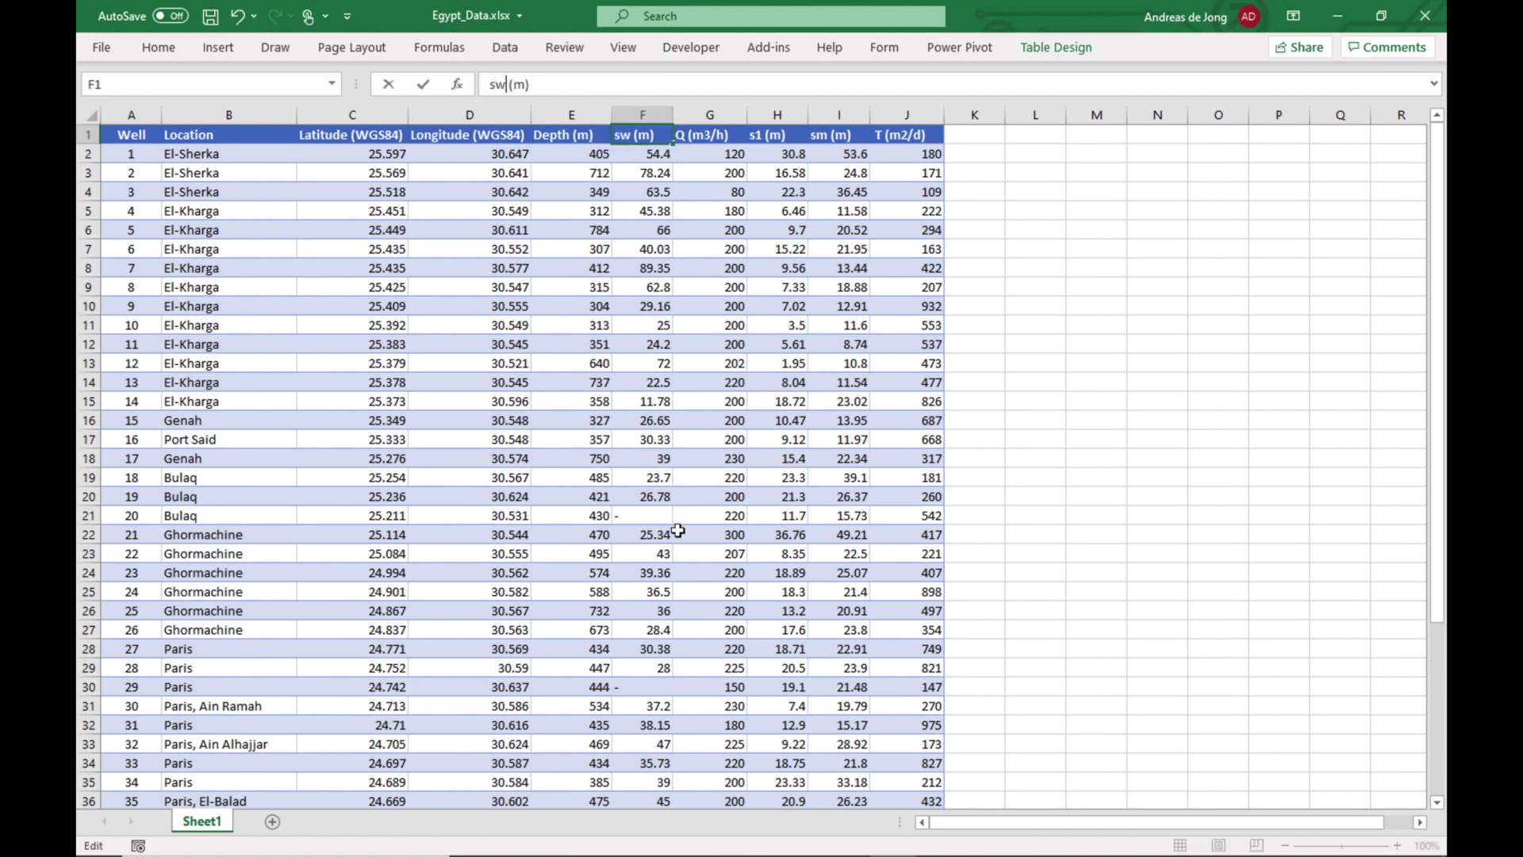
{"action": "key", "text": "Tab"}
{"action": "key", "text": "Tab"}
{"action": "type", "text": "s 1min (m)"}
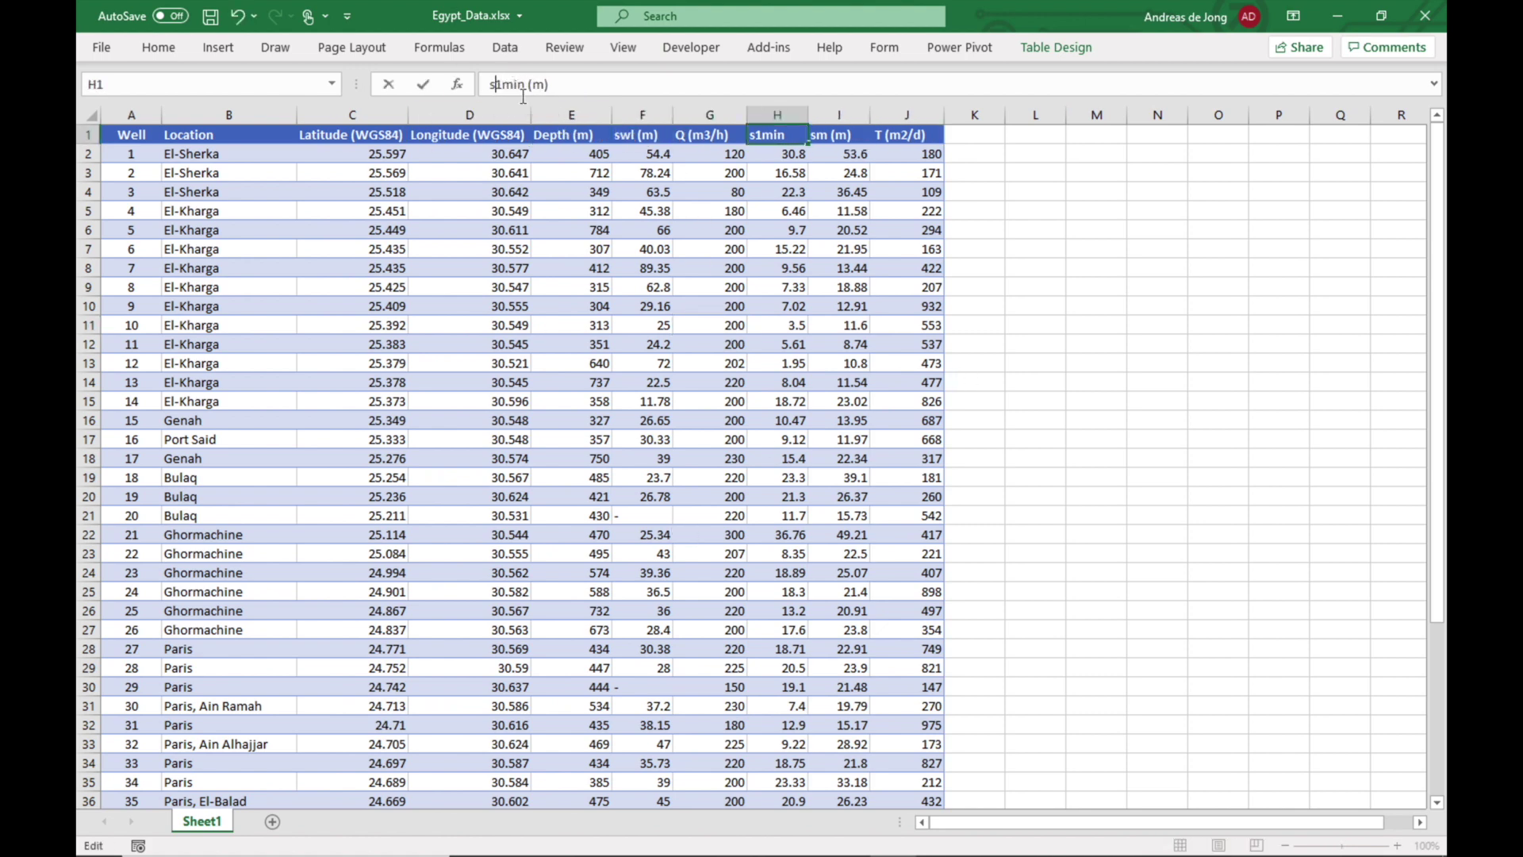
{"action": "key", "text": "Tab"}
{"action": "type", "text": "s max (m)"}
{"action": "left_click", "coordinate": [901, 135]}
Auto-fit all worksheet columns to their contents
{"action": "left_click", "coordinate": [92, 116]}
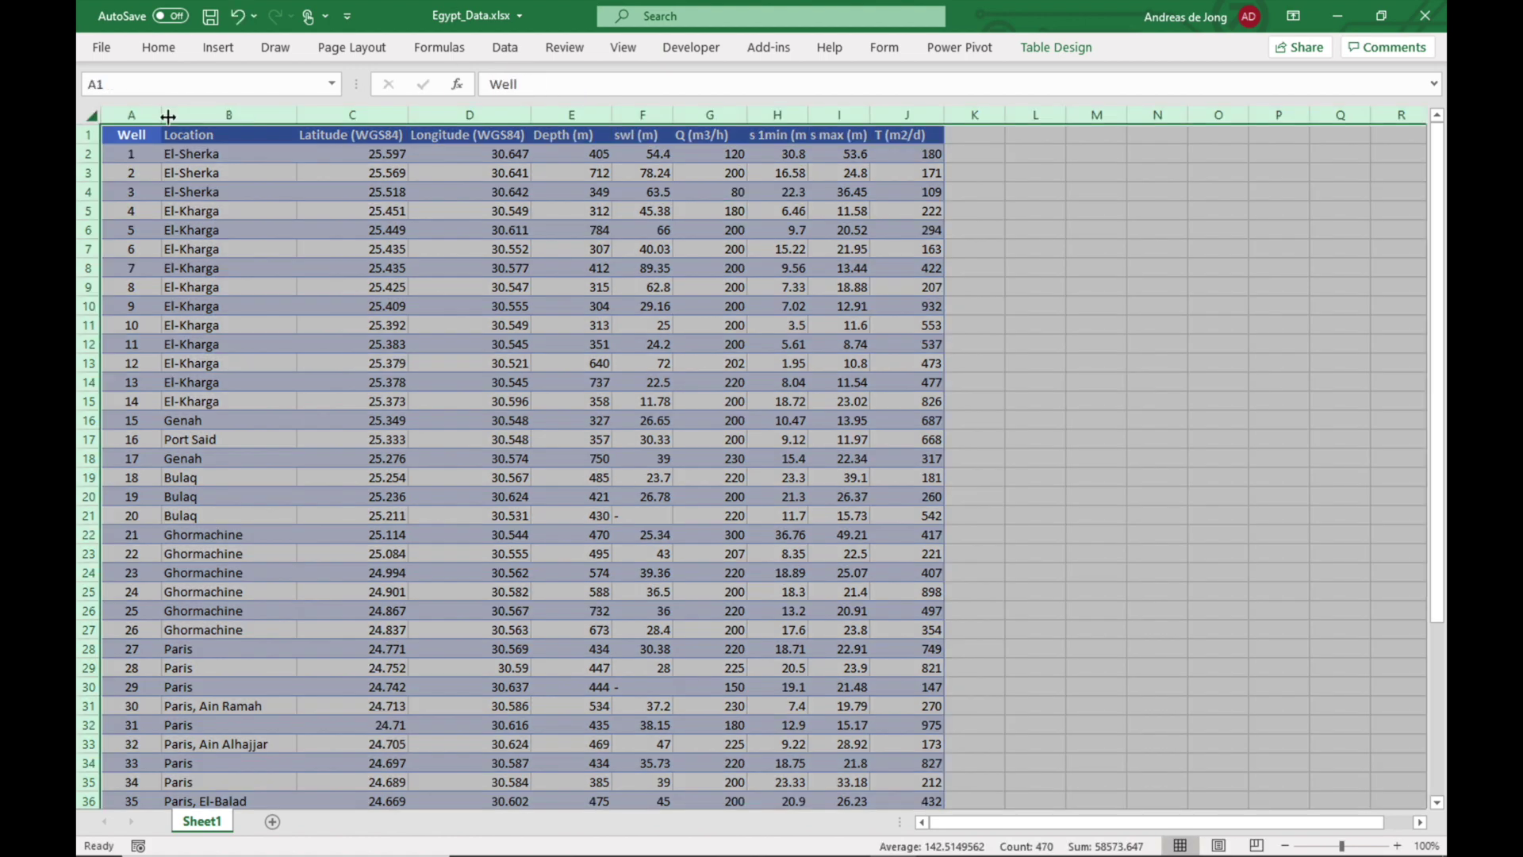
{"action": "double_click", "coordinate": [164, 114]}
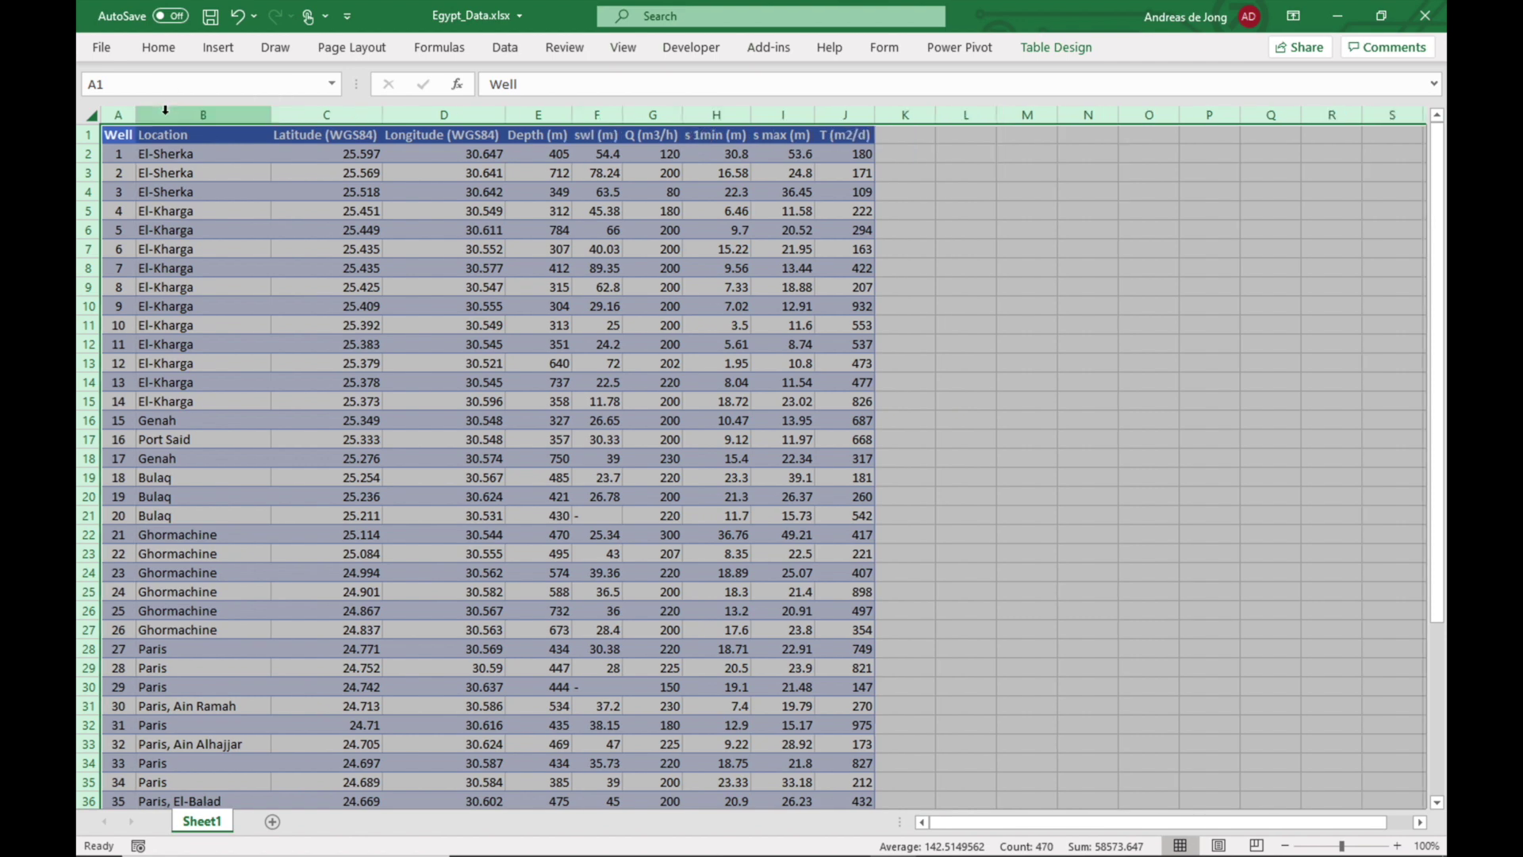
{"action": "left_click", "coordinate": [421, 325]}
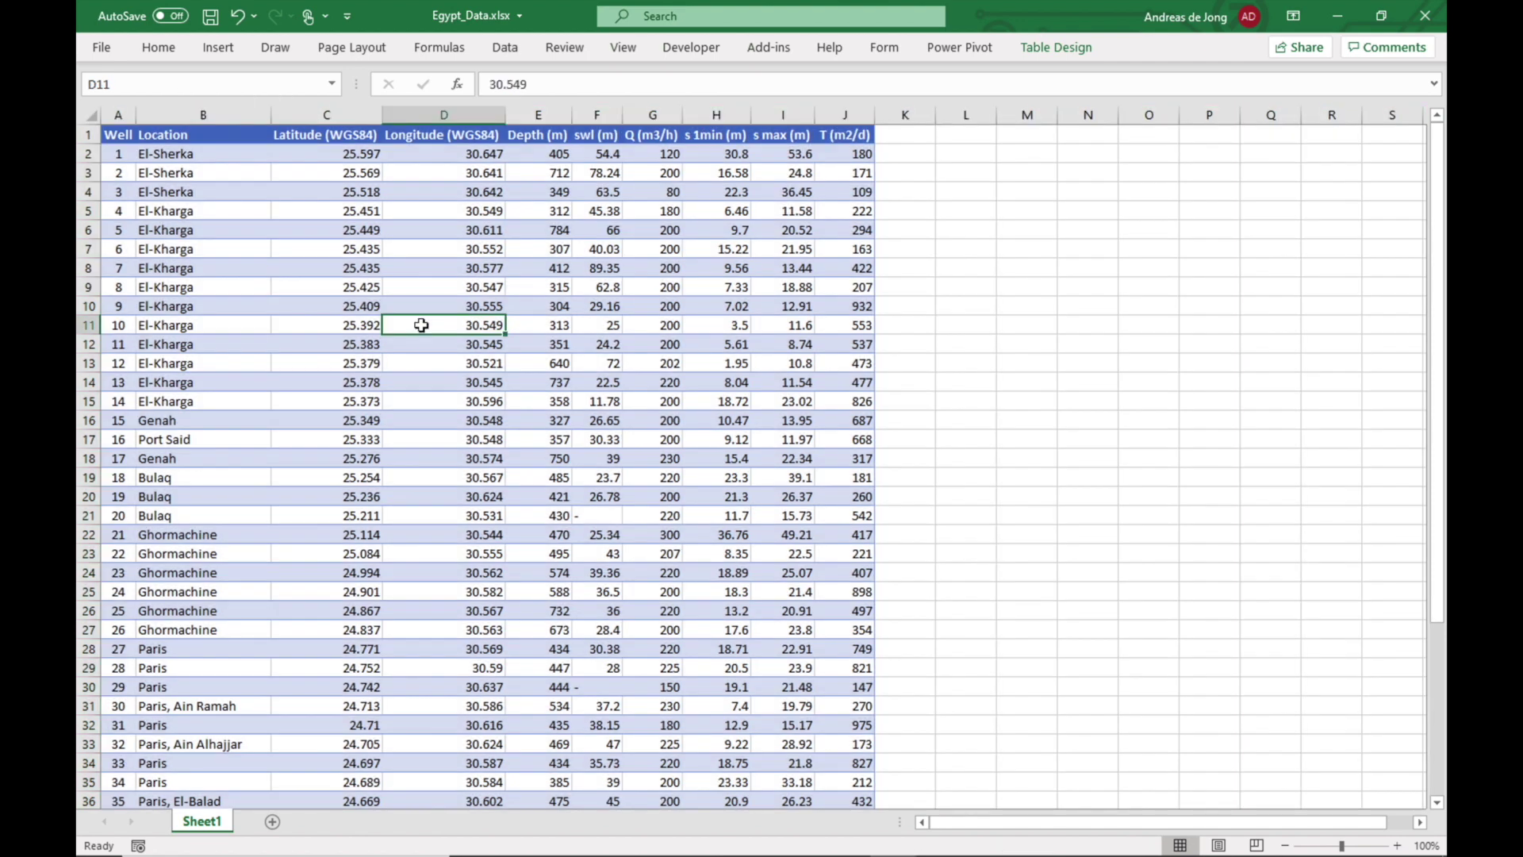
{"action": "key", "text": "ctrl+z"}
{"action": "scroll", "coordinate": [426, 325], "scroll_direction": "down", "scroll_amount": 8}
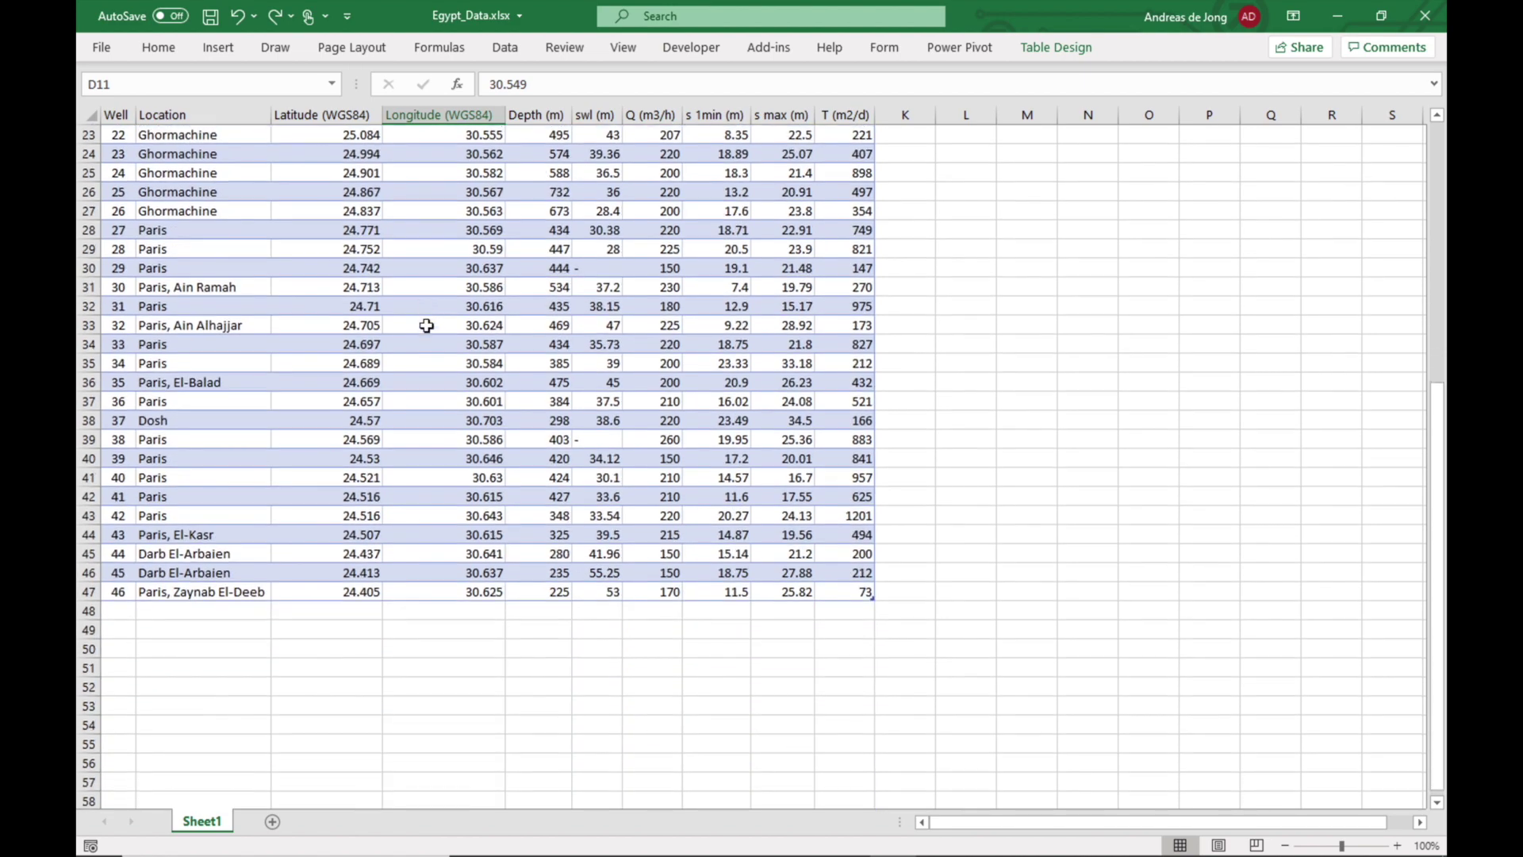
Inspect the dash placeholders in cells F21, F30 and F39 and widen the swl (m) column
{"action": "scroll", "coordinate": [426, 325], "scroll_direction": "up", "scroll_amount": 8}
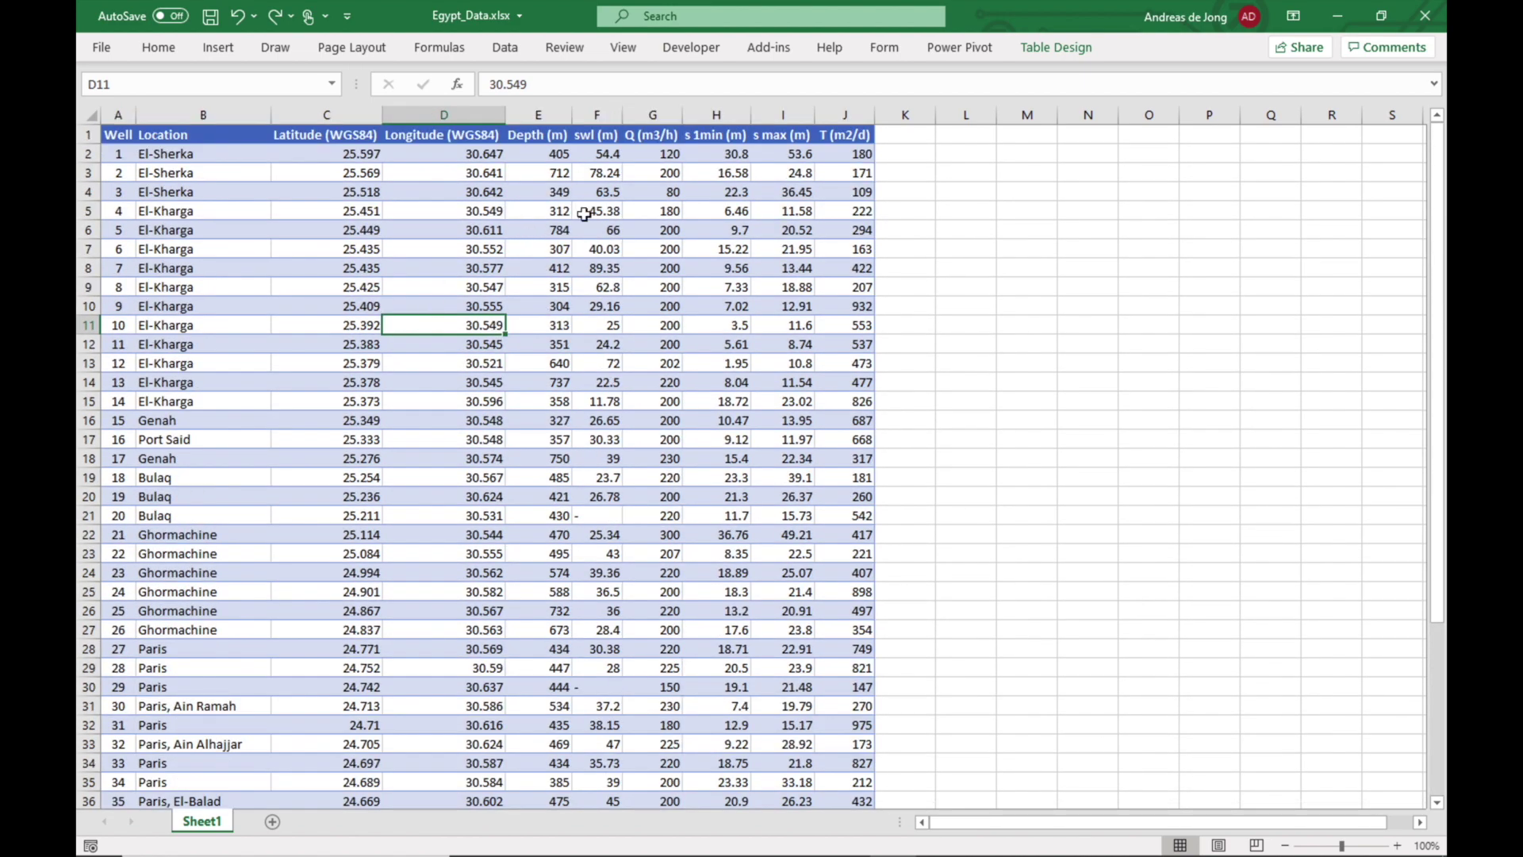
{"action": "left_click", "coordinate": [598, 514]}
{"action": "scroll", "coordinate": [596, 508], "scroll_direction": "down", "scroll_amount": 3}
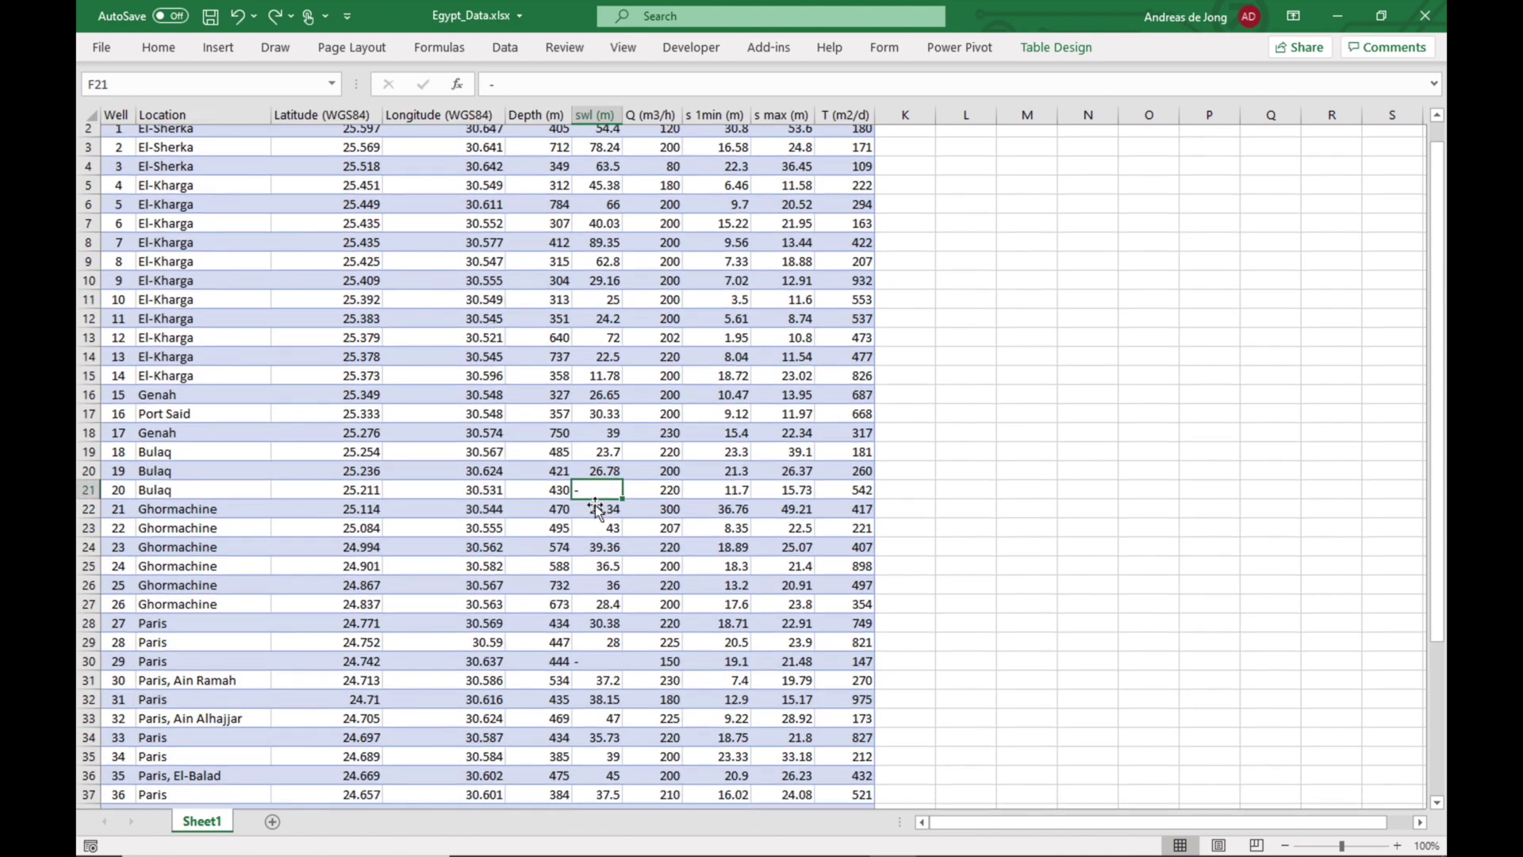
{"action": "left_click", "coordinate": [597, 517]}
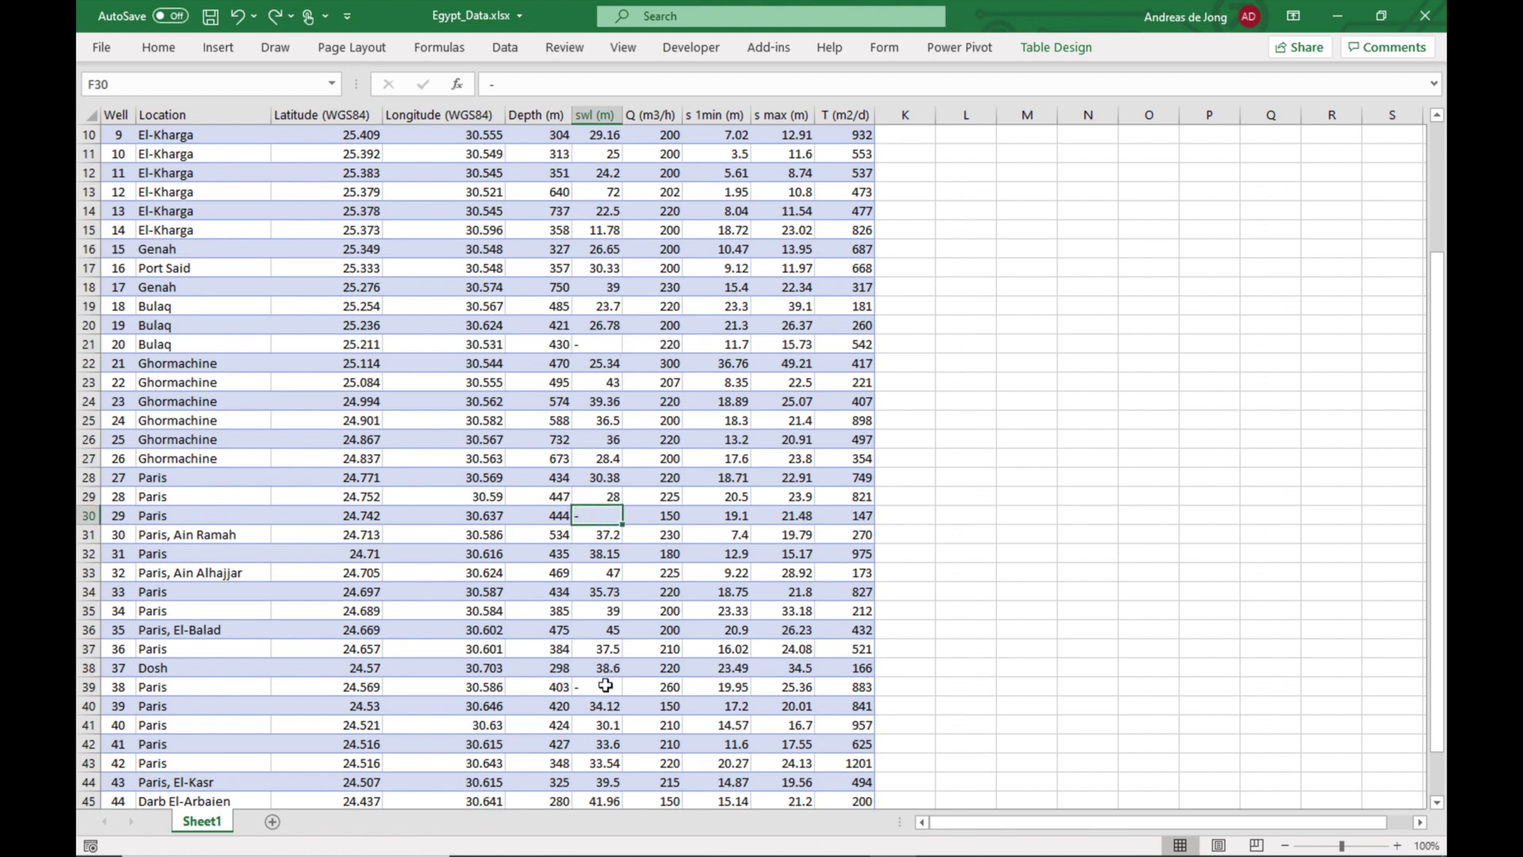
{"action": "left_click", "coordinate": [604, 684]}
{"action": "left_click_drag", "start_coordinate": [619, 116], "coordinate": [676, 117]}
{"action": "scroll", "coordinate": [676, 345], "scroll_direction": "up", "scroll_amount": 3}
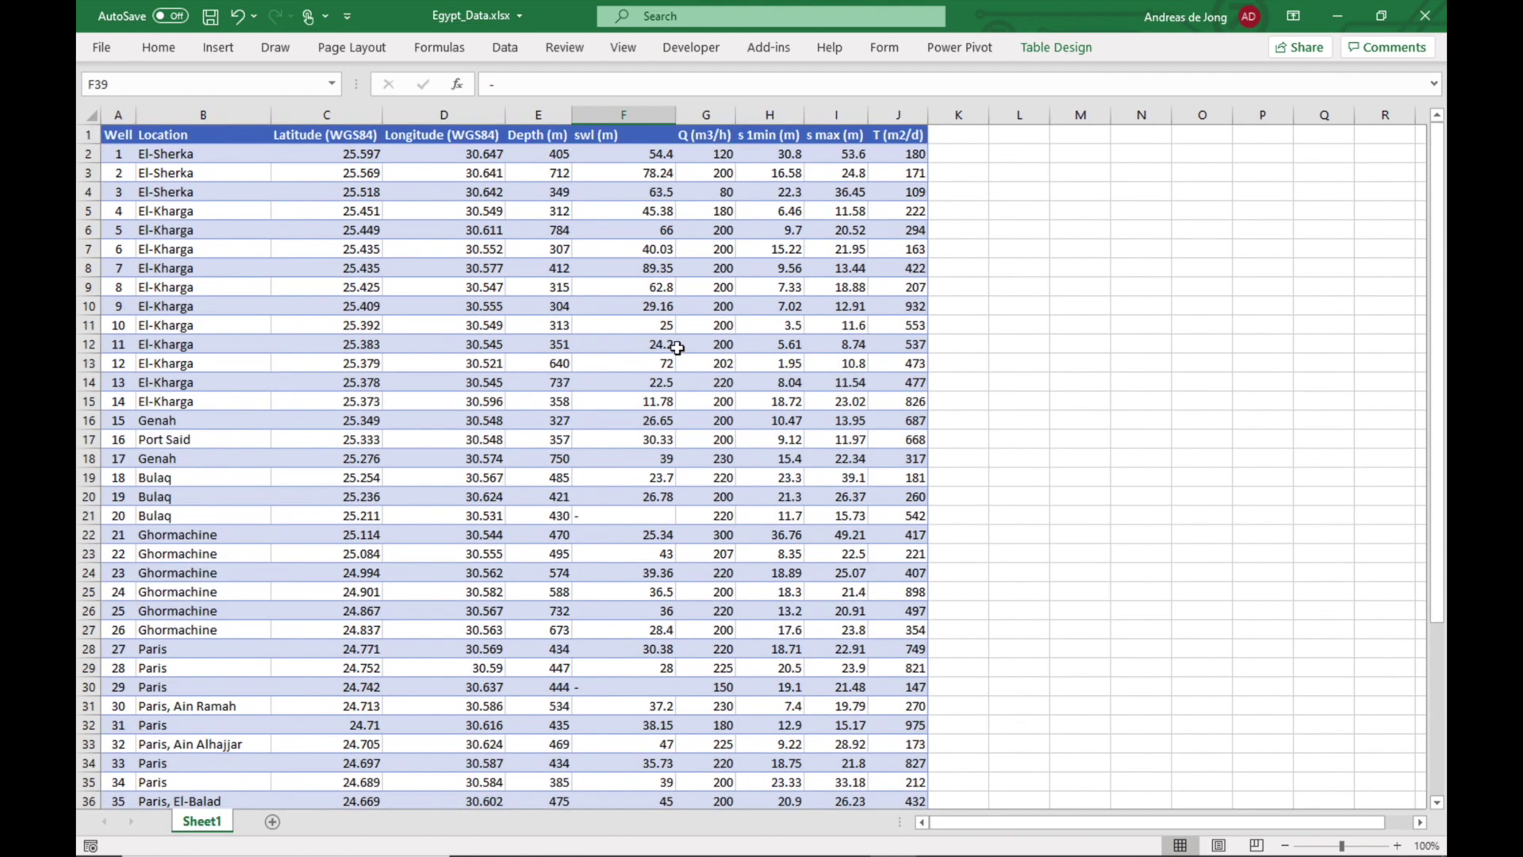
In column F, replace every '-' with nothing using Replace All
{"action": "left_click", "coordinate": [644, 114]}
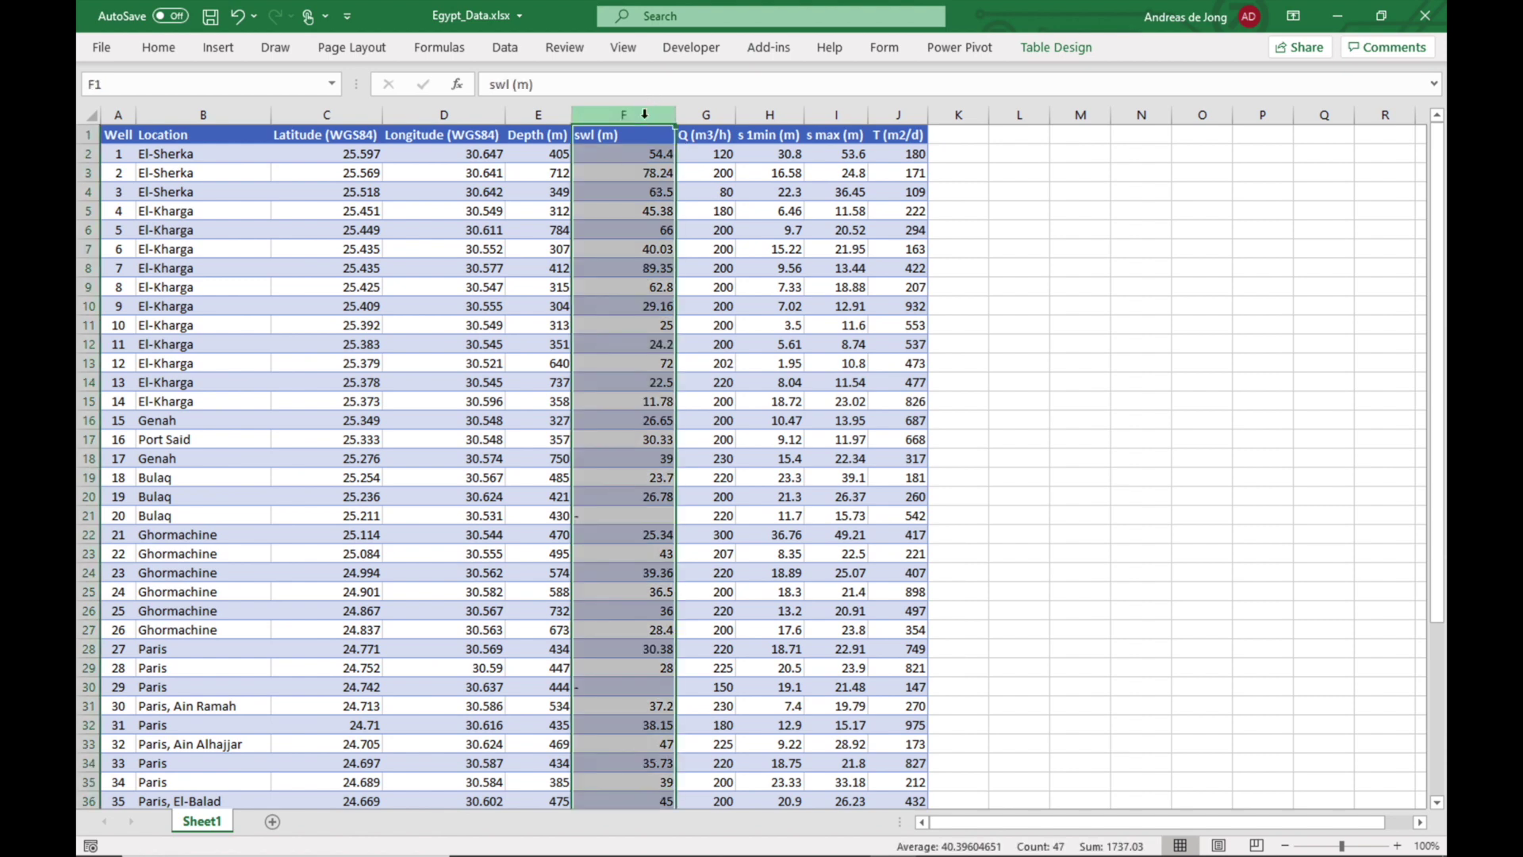
{"action": "left_click", "coordinate": [159, 49]}
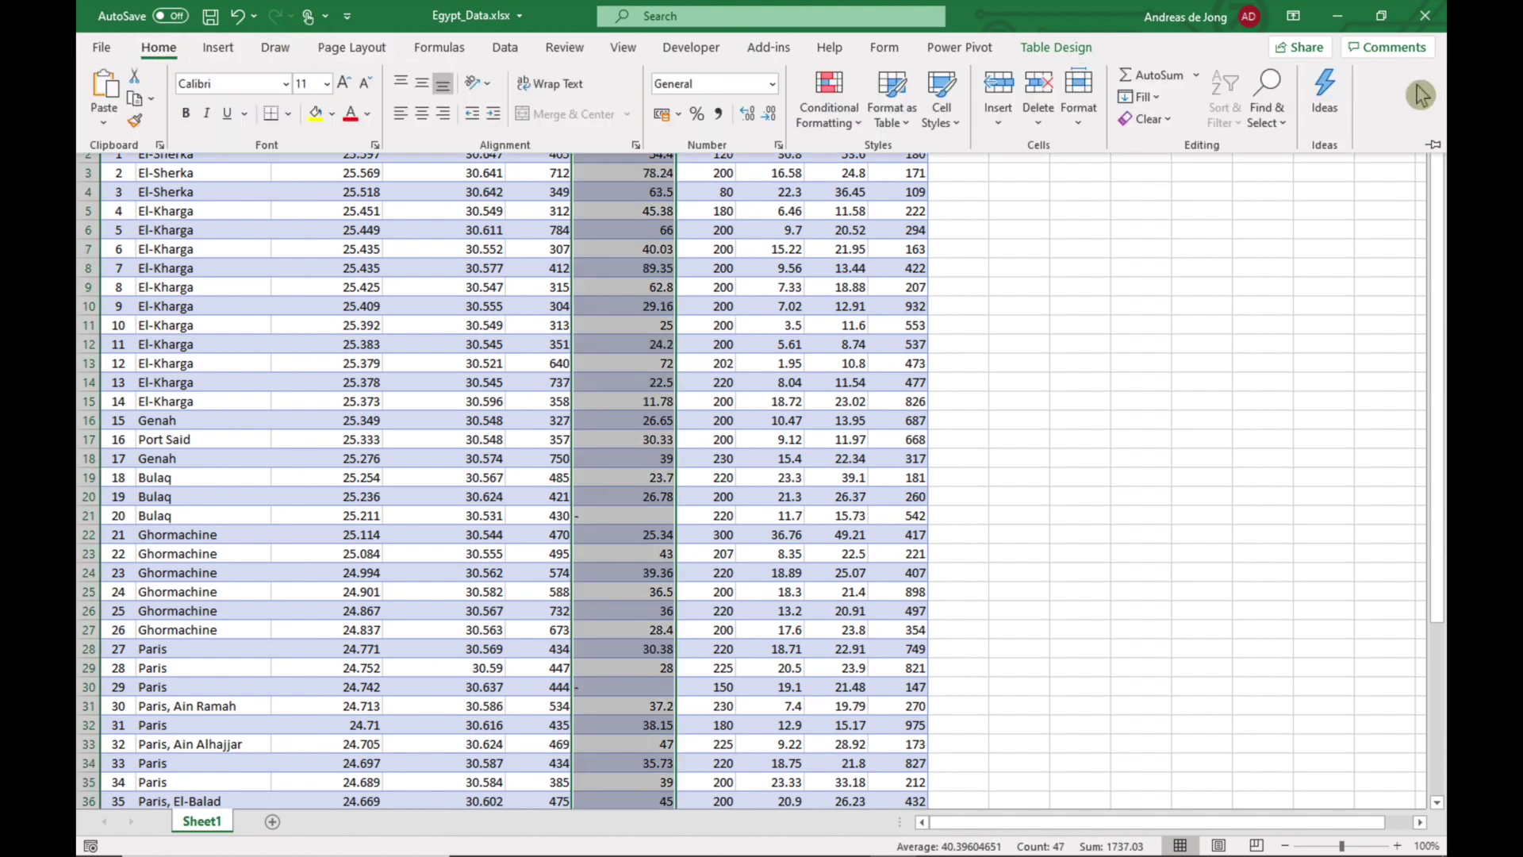
{"action": "left_click", "coordinate": [1268, 103]}
{"action": "left_click", "coordinate": [1304, 173]}
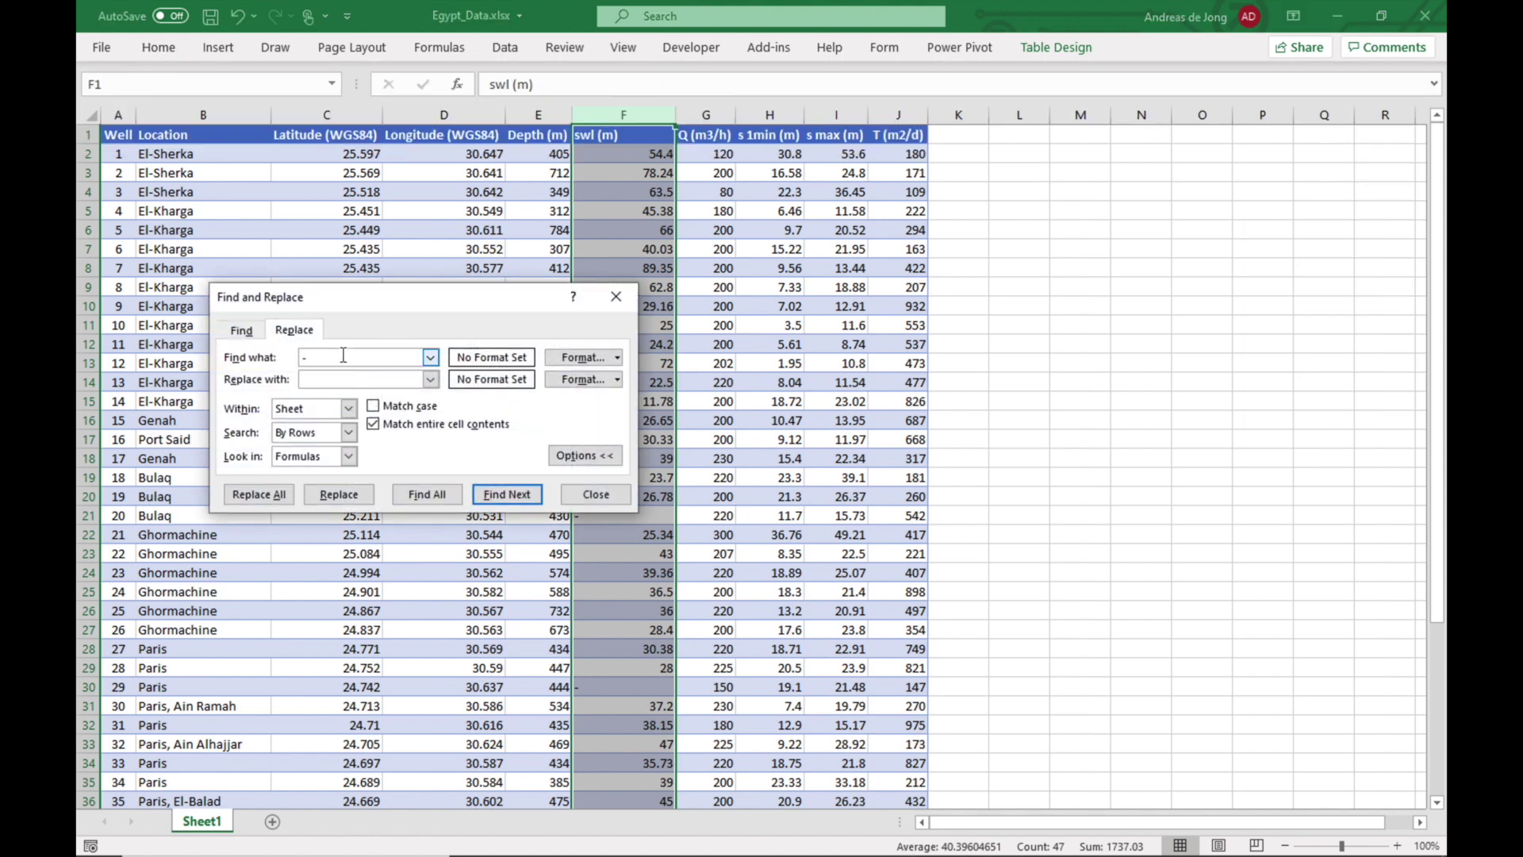
{"action": "type", "text": "-"}
{"action": "left_click", "coordinate": [320, 380]}
{"action": "left_click", "coordinate": [259, 494]}
{"action": "left_click", "coordinate": [756, 491]}
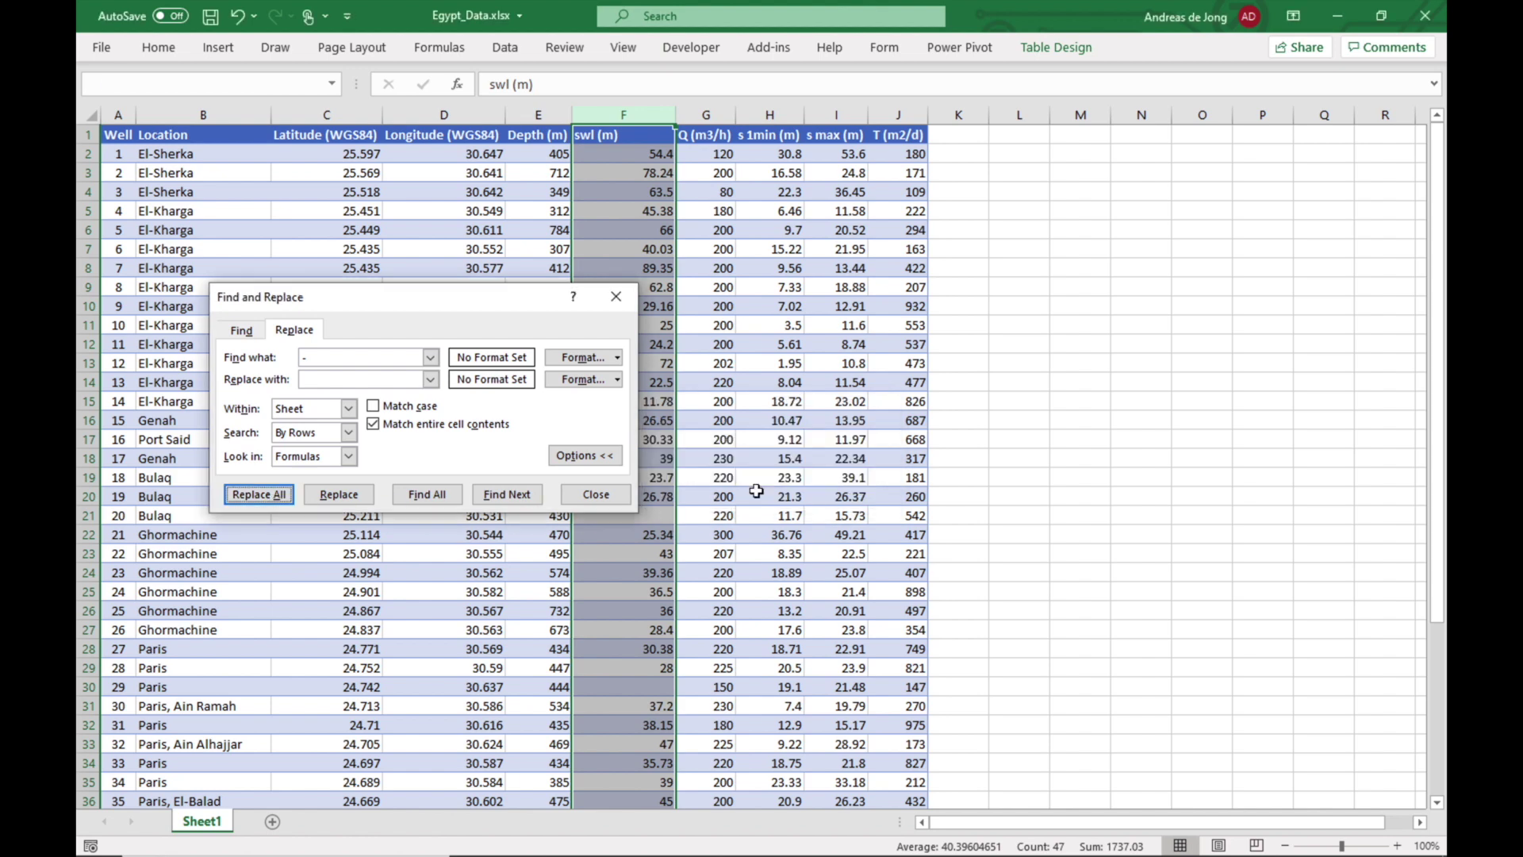
{"action": "left_click", "coordinate": [596, 495]}
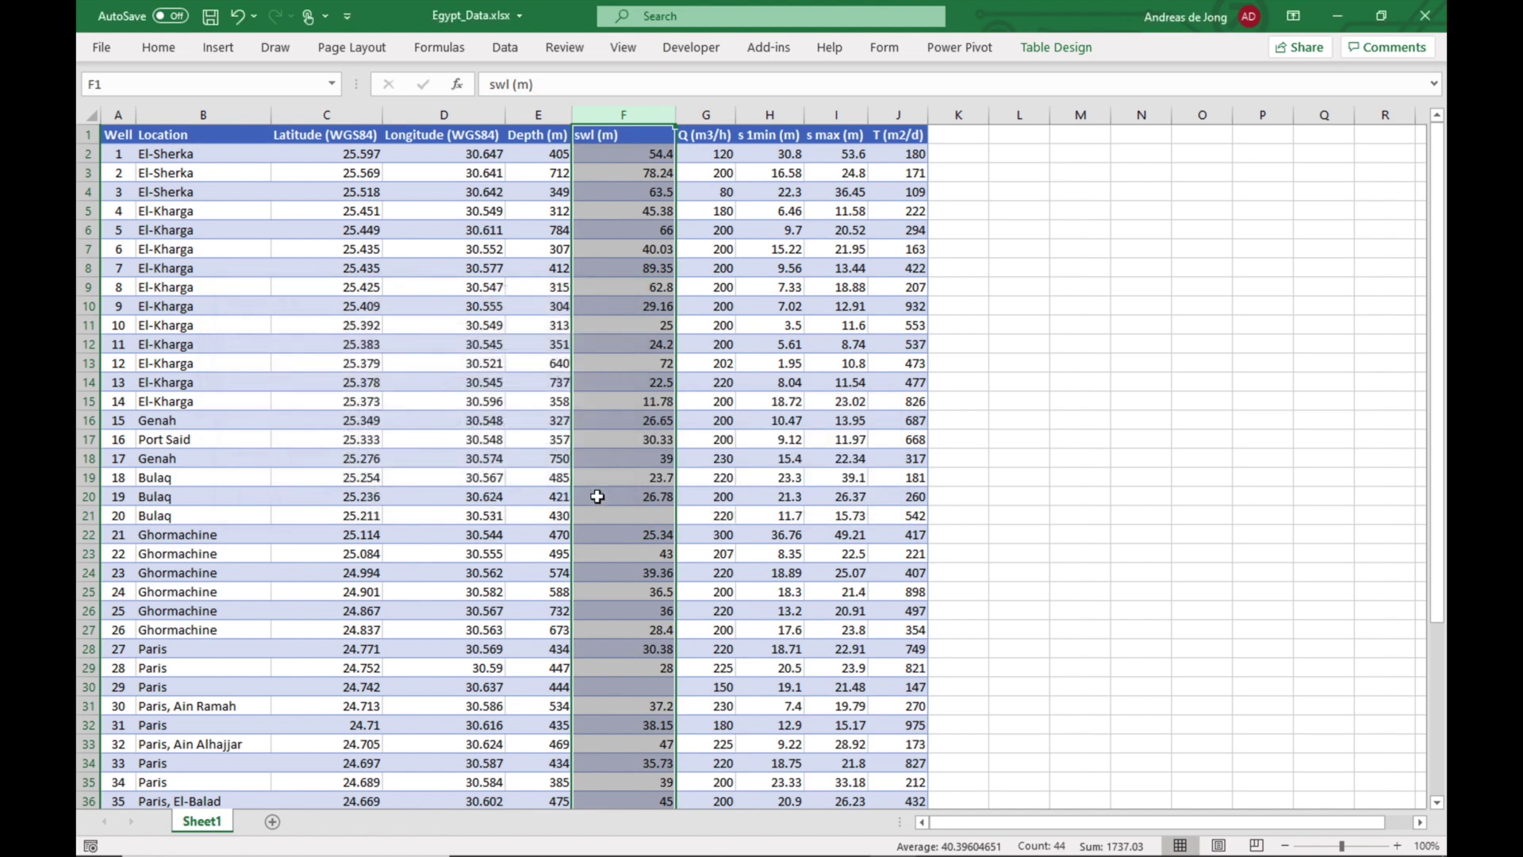
Confirm F21, F30 and F39 are now blank and AutoFit the swl (m) column width
{"action": "left_click", "coordinate": [627, 508]}
{"action": "scroll", "coordinate": [627, 514], "scroll_direction": "down", "scroll_amount": 5}
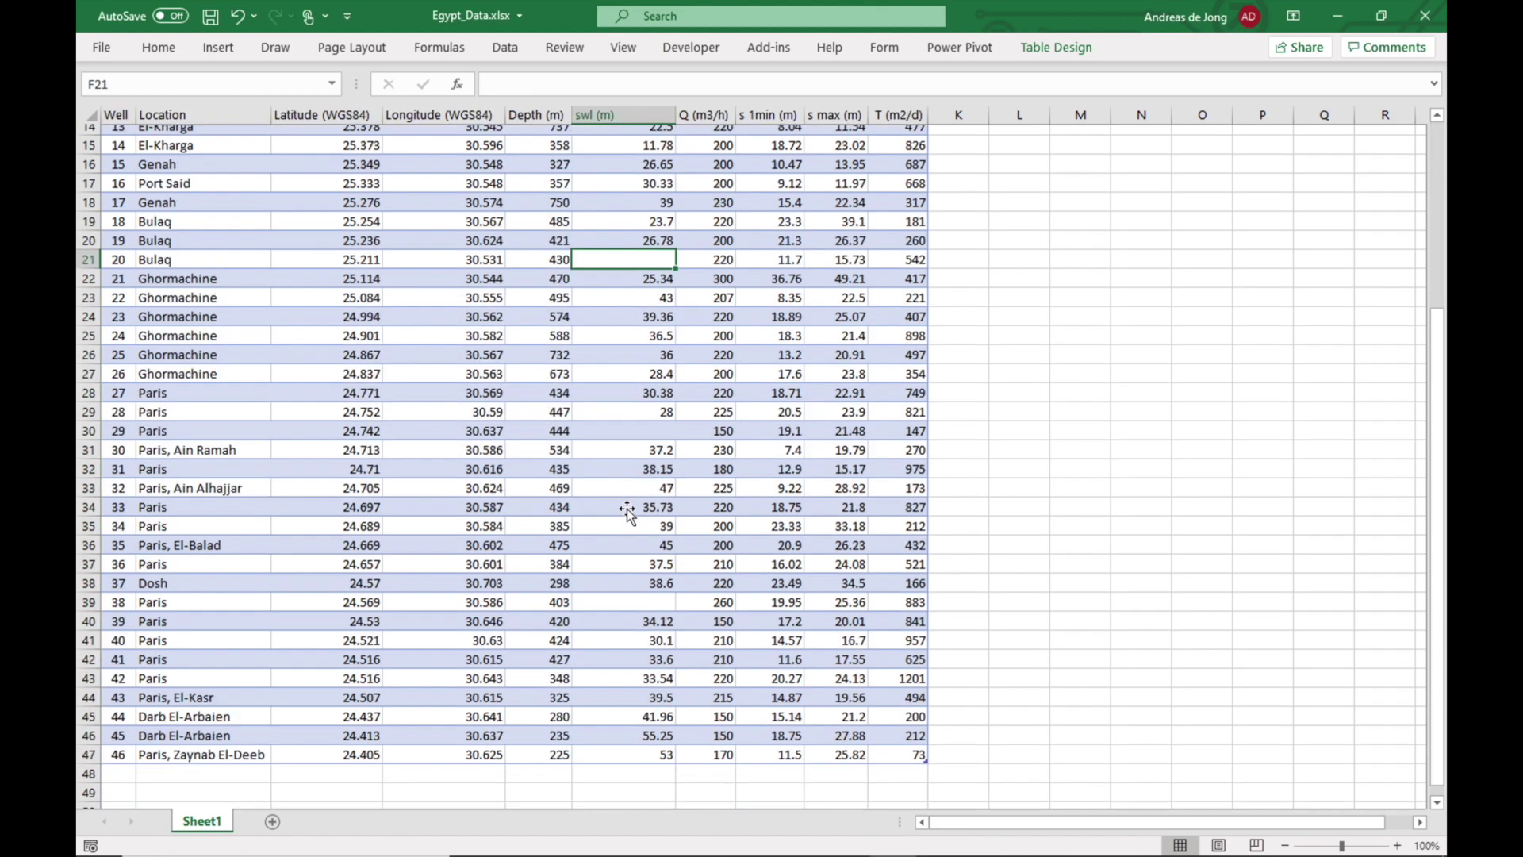
{"action": "left_click", "coordinate": [617, 402]}
{"action": "left_click", "coordinate": [628, 567]}
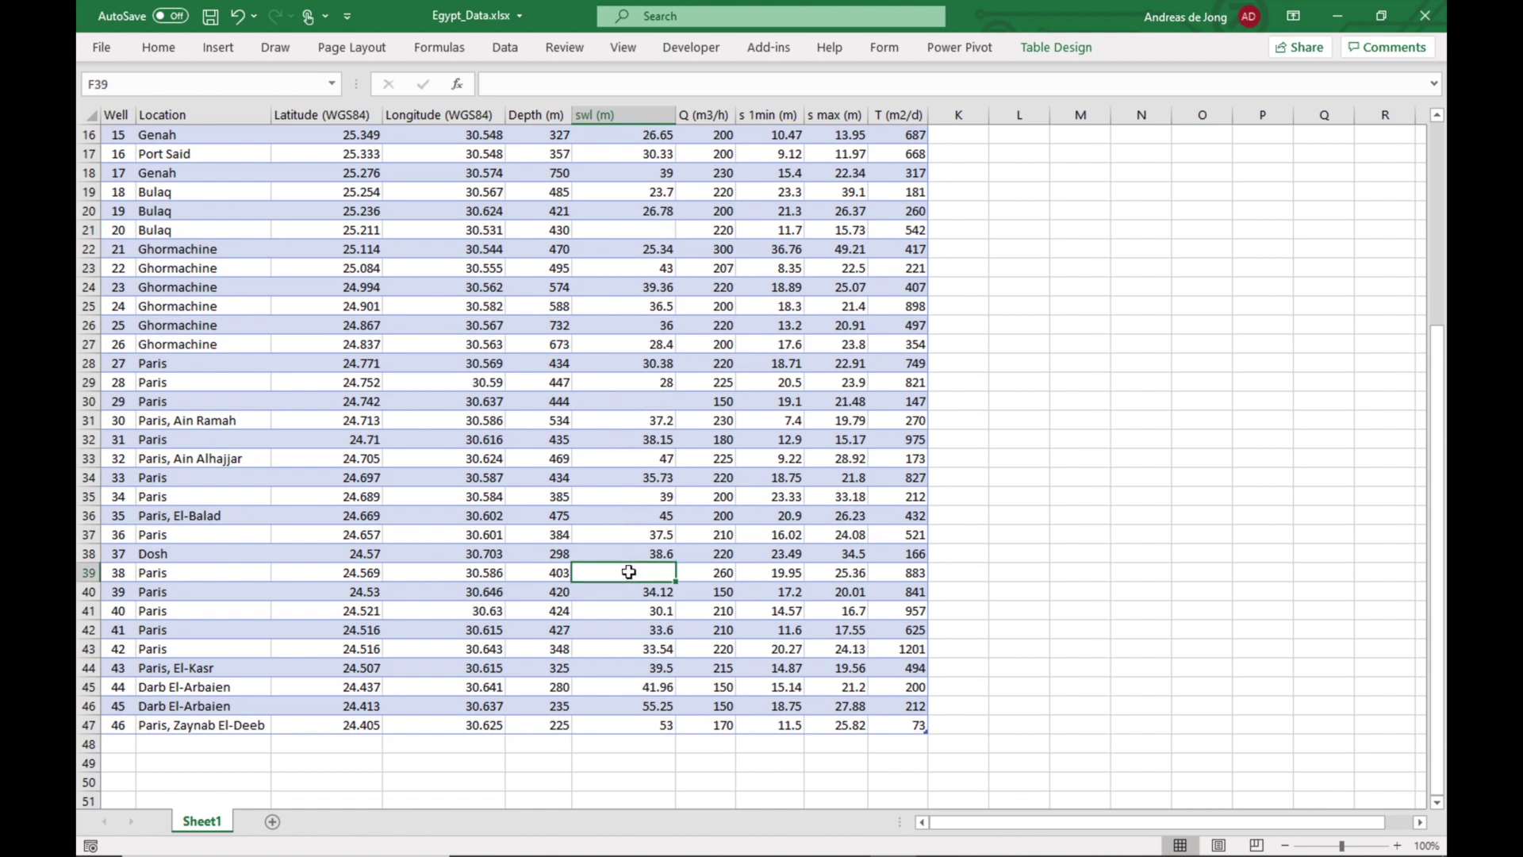
{"action": "scroll", "coordinate": [622, 514], "scroll_direction": "up", "scroll_amount": 5}
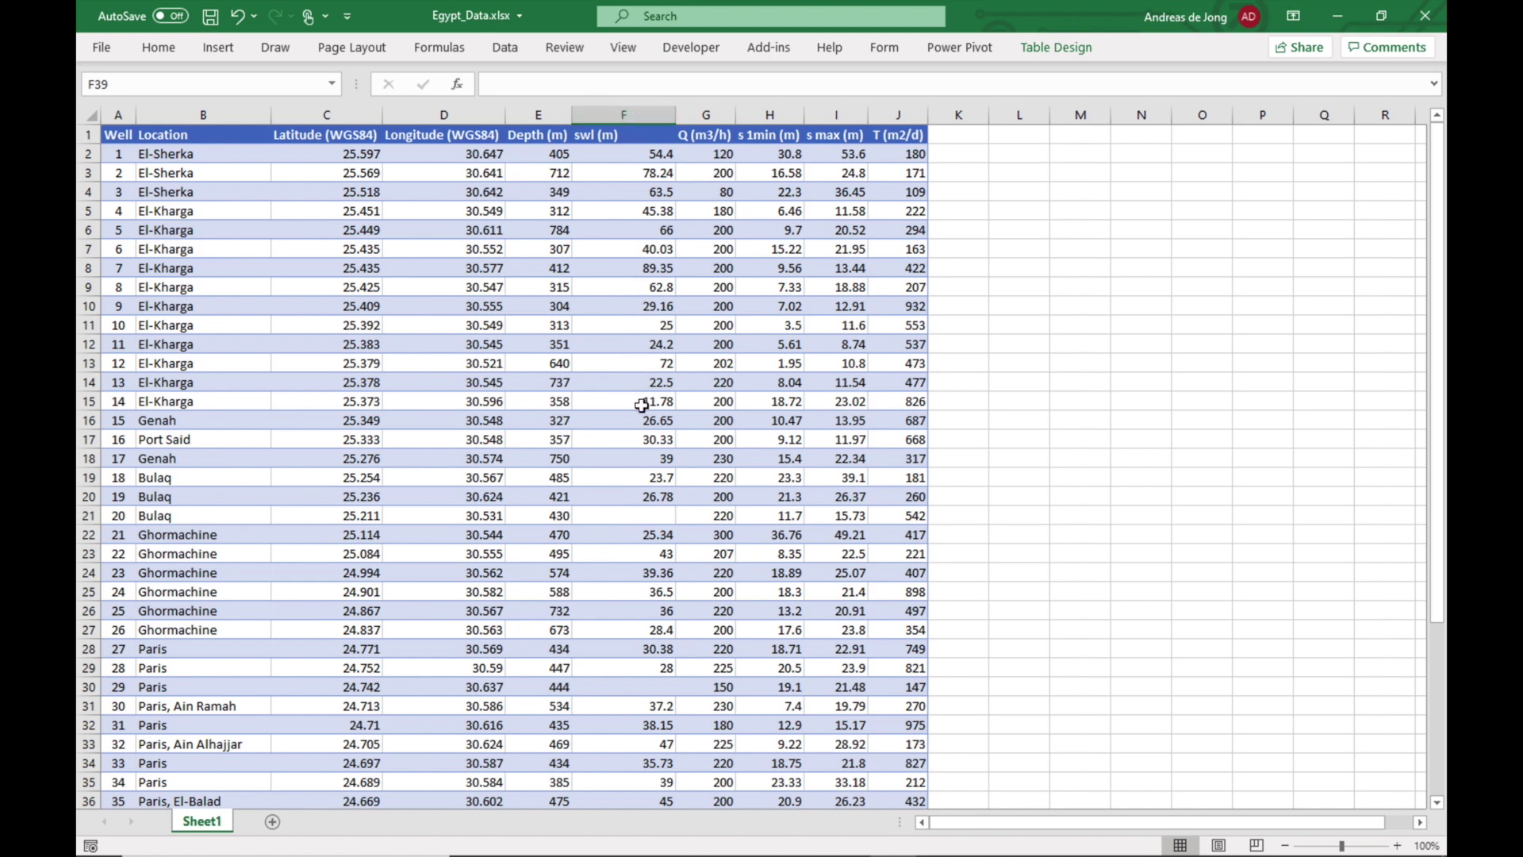
{"action": "scroll", "coordinate": [655, 522], "scroll_direction": "down", "scroll_amount": 7}
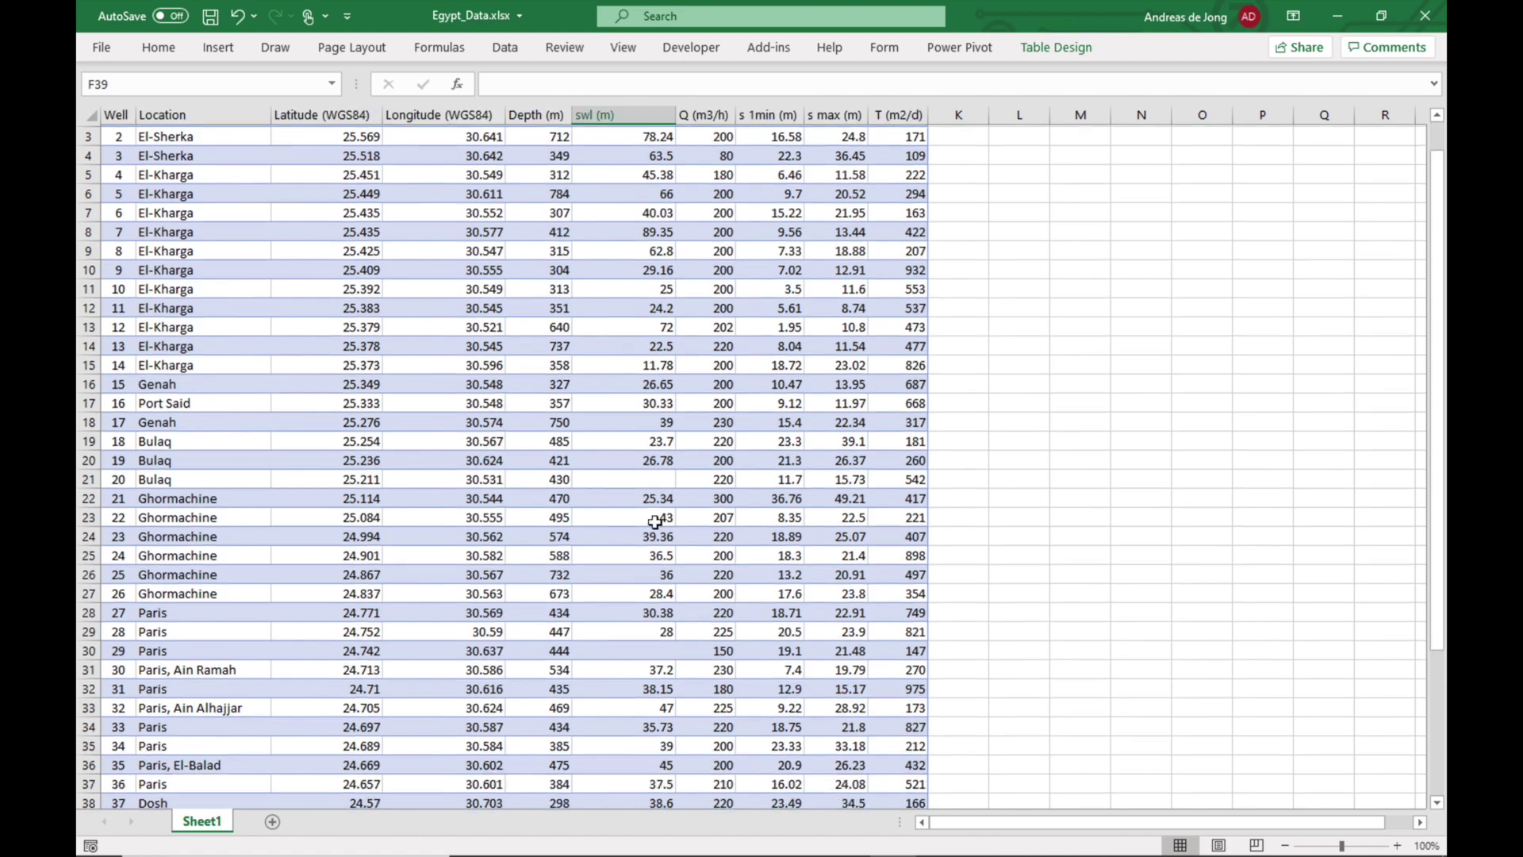
{"action": "scroll", "coordinate": [655, 522], "scroll_direction": "up", "scroll_amount": 7}
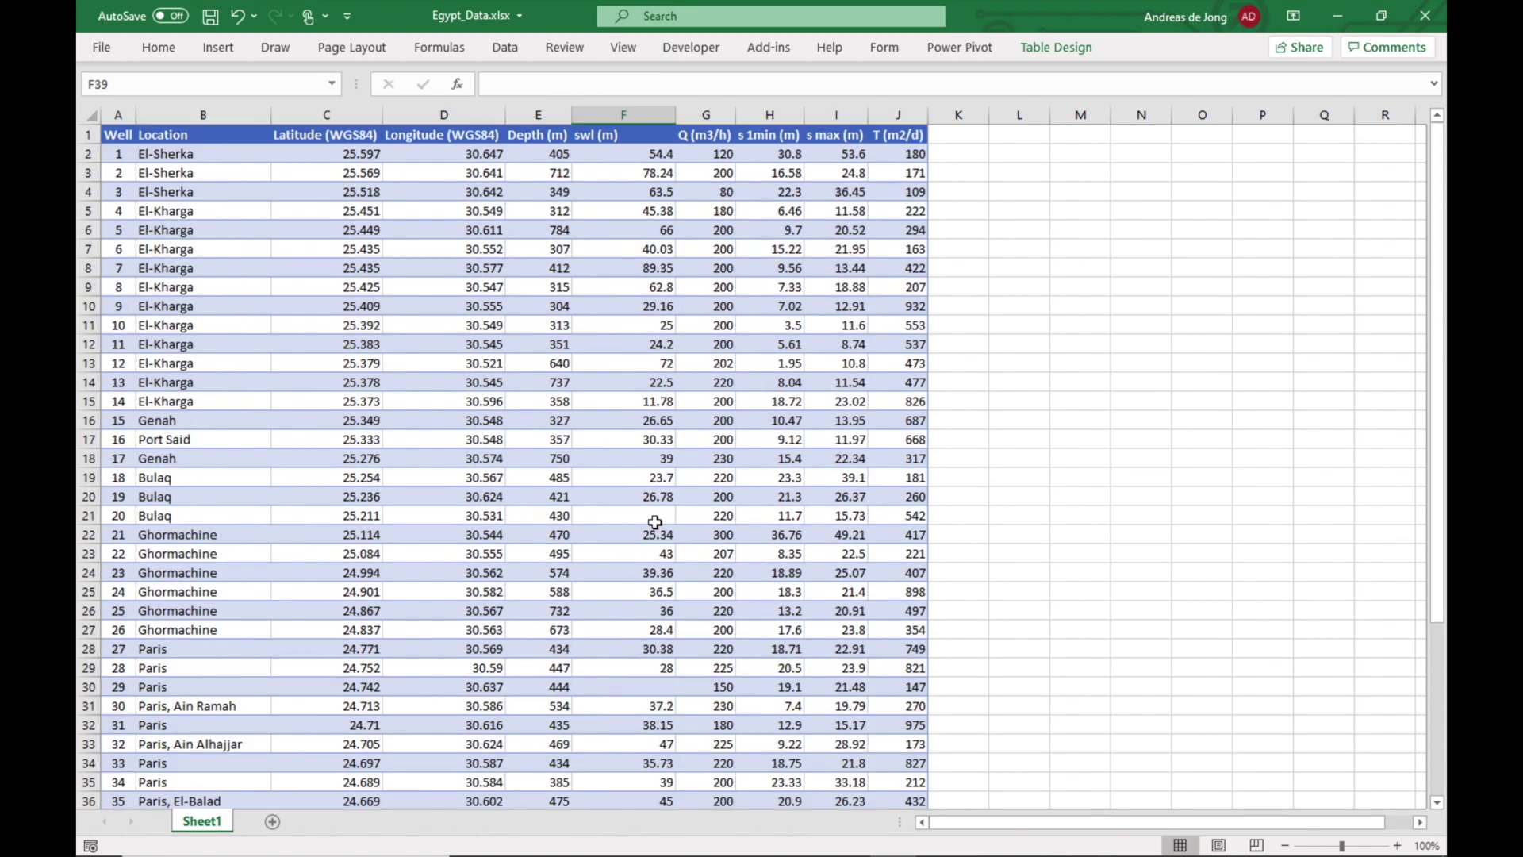
{"action": "left_click", "coordinate": [619, 110]}
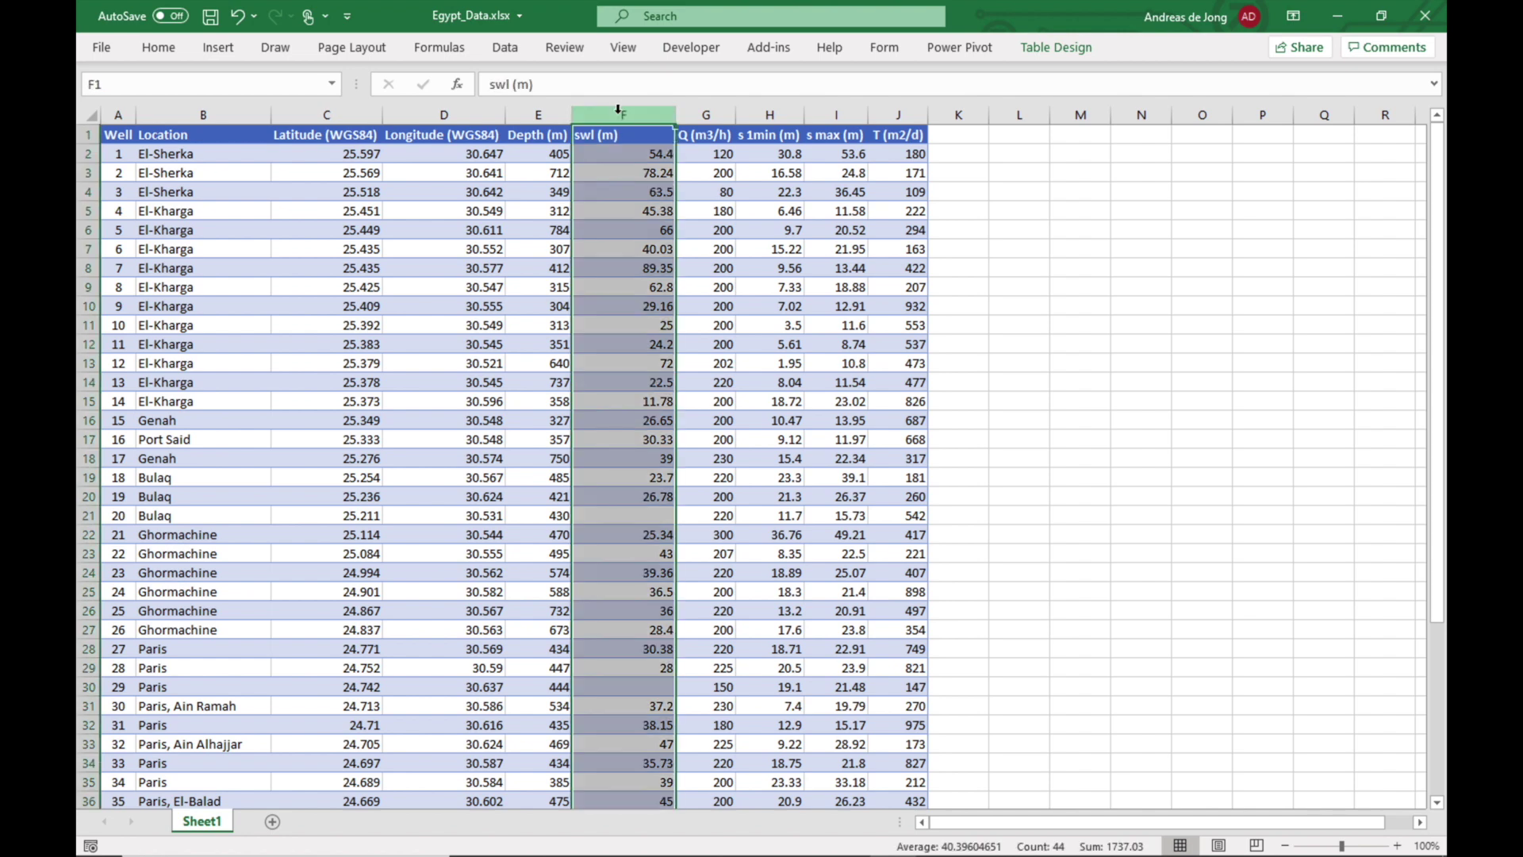
{"action": "left_click", "coordinate": [261, 194]}
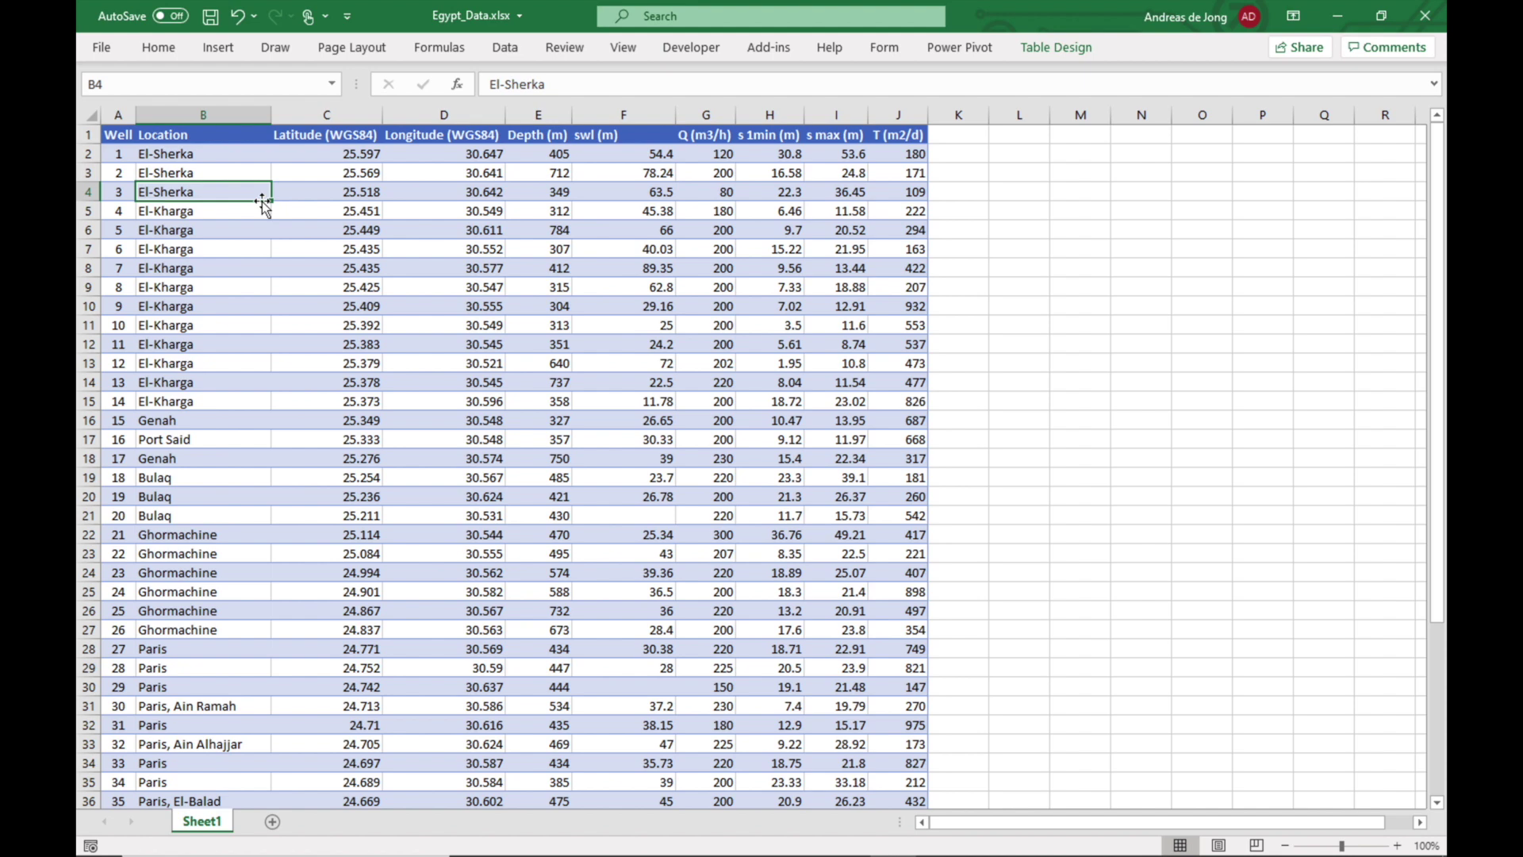
{"action": "double_click", "coordinate": [680, 113]}
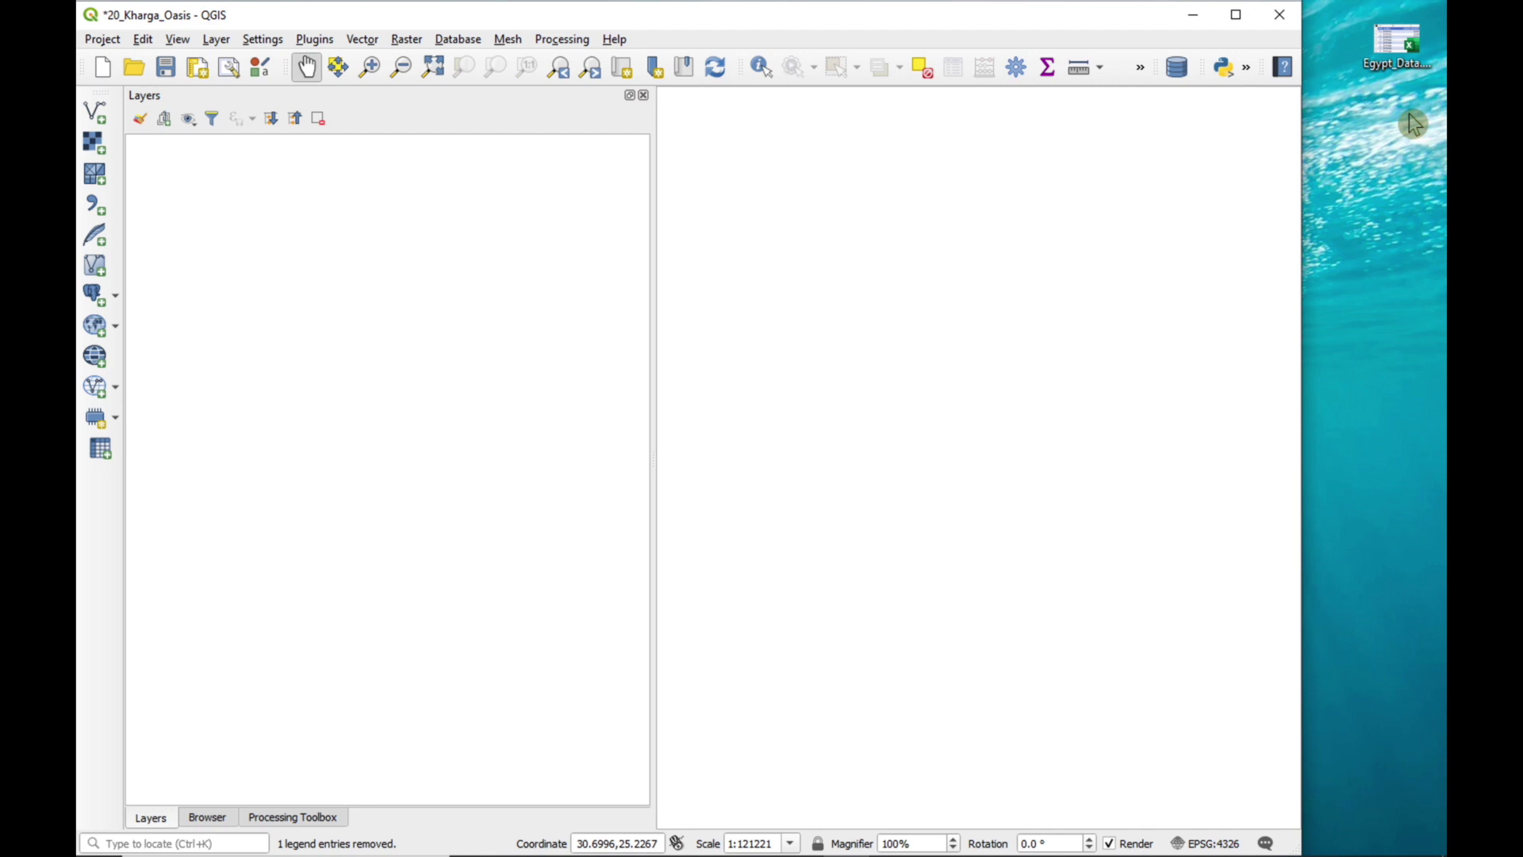
Drag the Egypt_Data workbook from the desktop into QGIS and view its Sheet1 layer options
{"action": "left_click", "coordinate": [1394, 51]}
{"action": "left_click_drag", "start_coordinate": [1394, 52], "coordinate": [243, 207]}
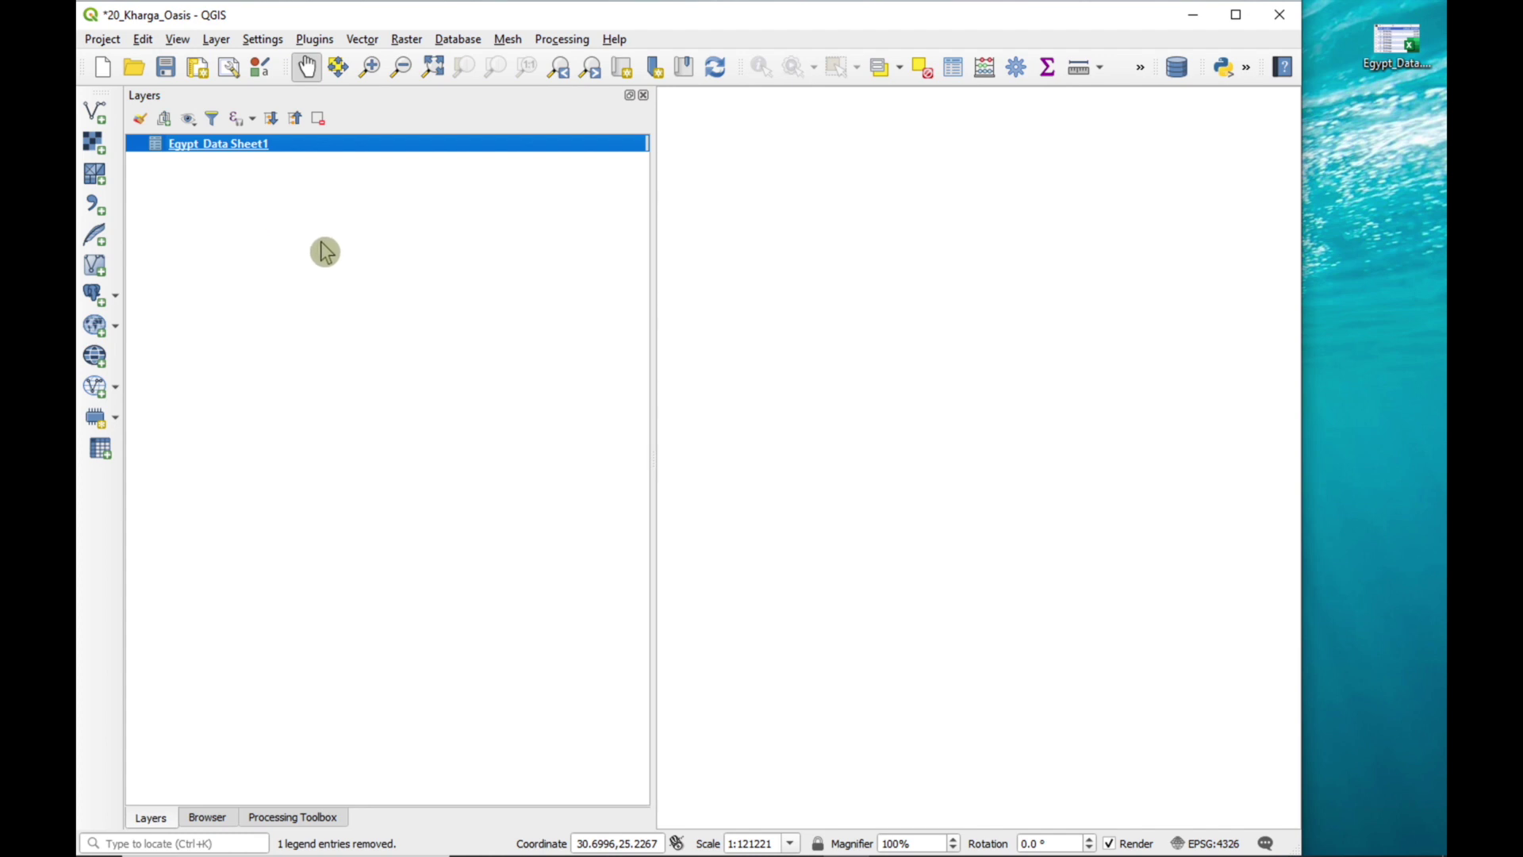
{"action": "right_click", "coordinate": [271, 149]}
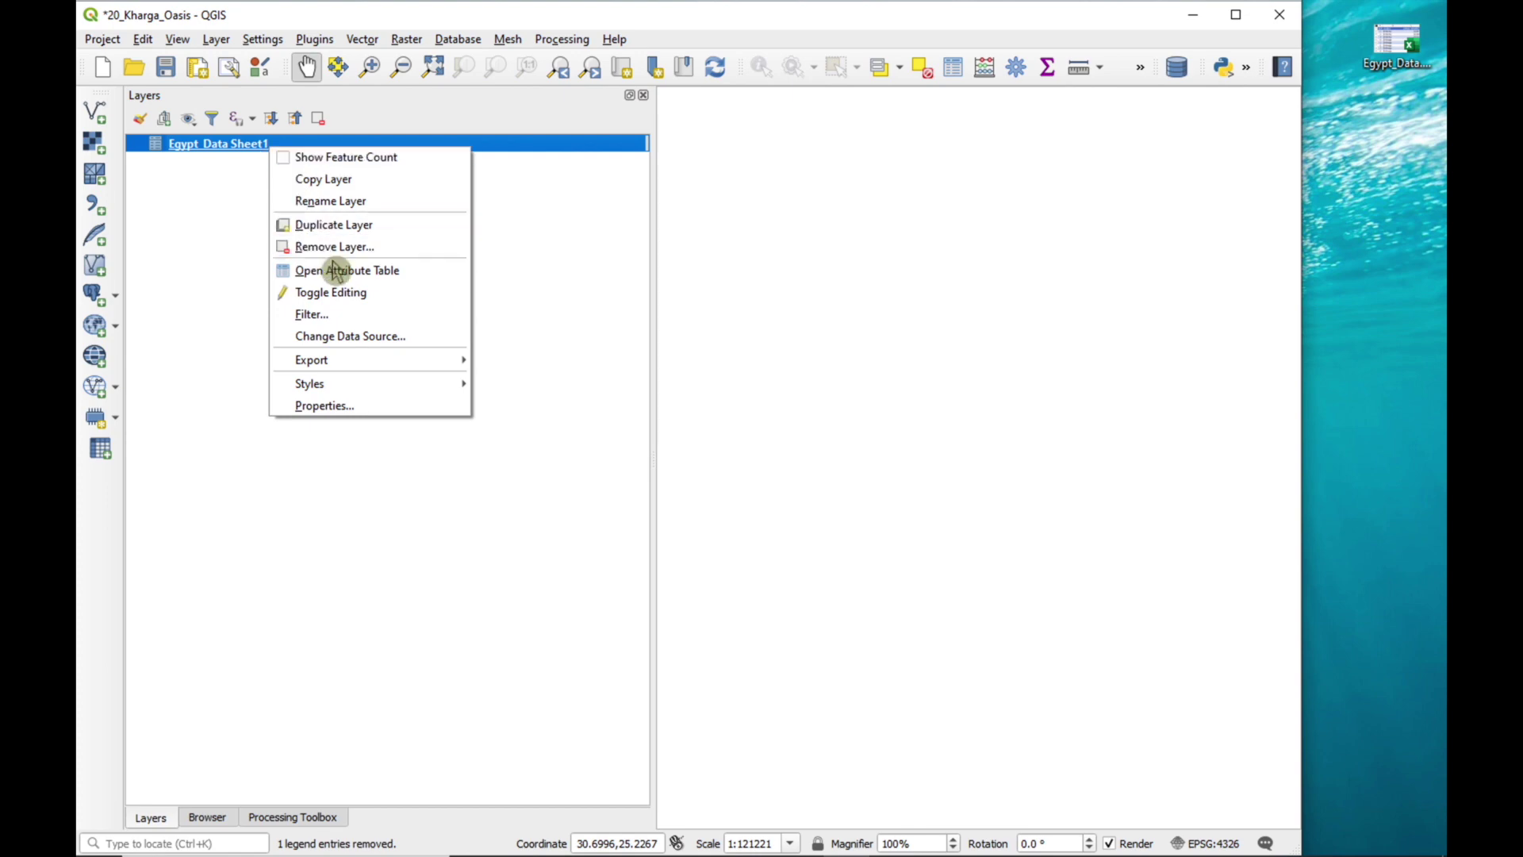
{"action": "left_click", "coordinate": [438, 284]}
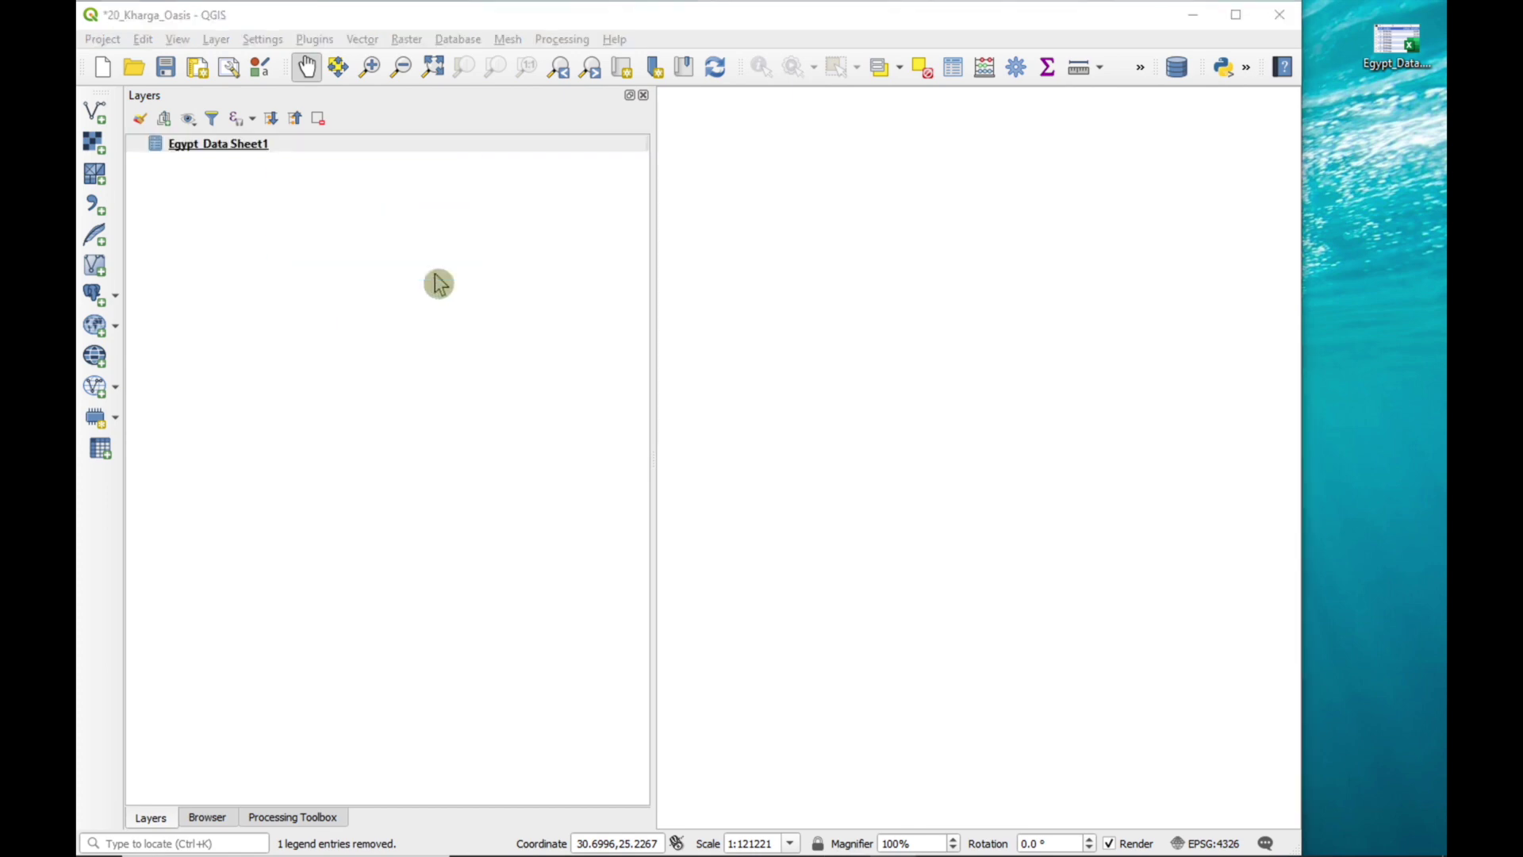
{"action": "scroll", "coordinate": [442, 296], "scroll_direction": "down", "scroll_amount": 6}
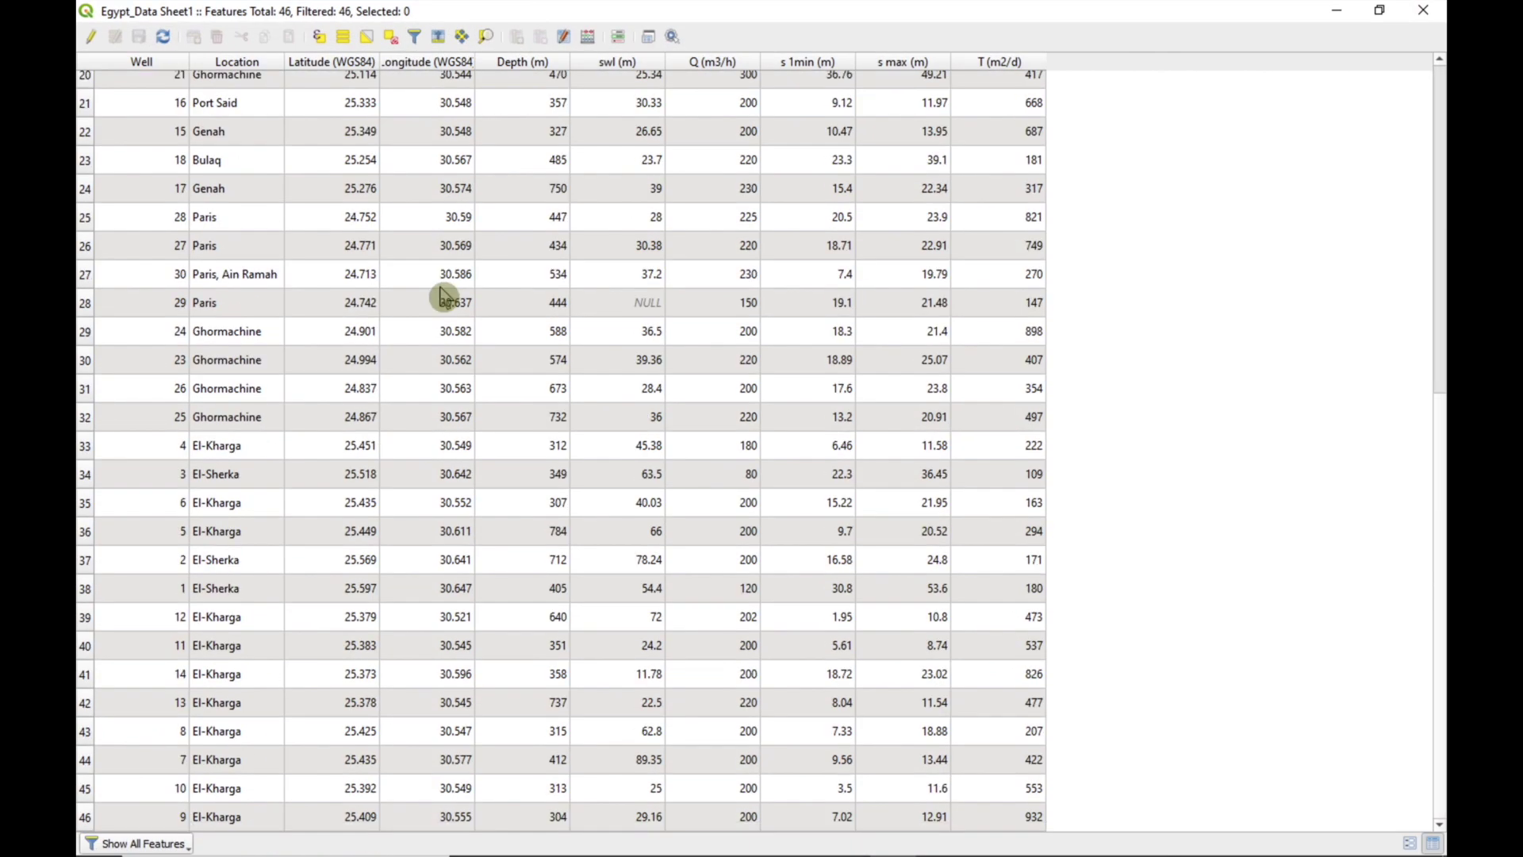
{"action": "scroll", "coordinate": [442, 296], "scroll_direction": "up", "scroll_amount": 6}
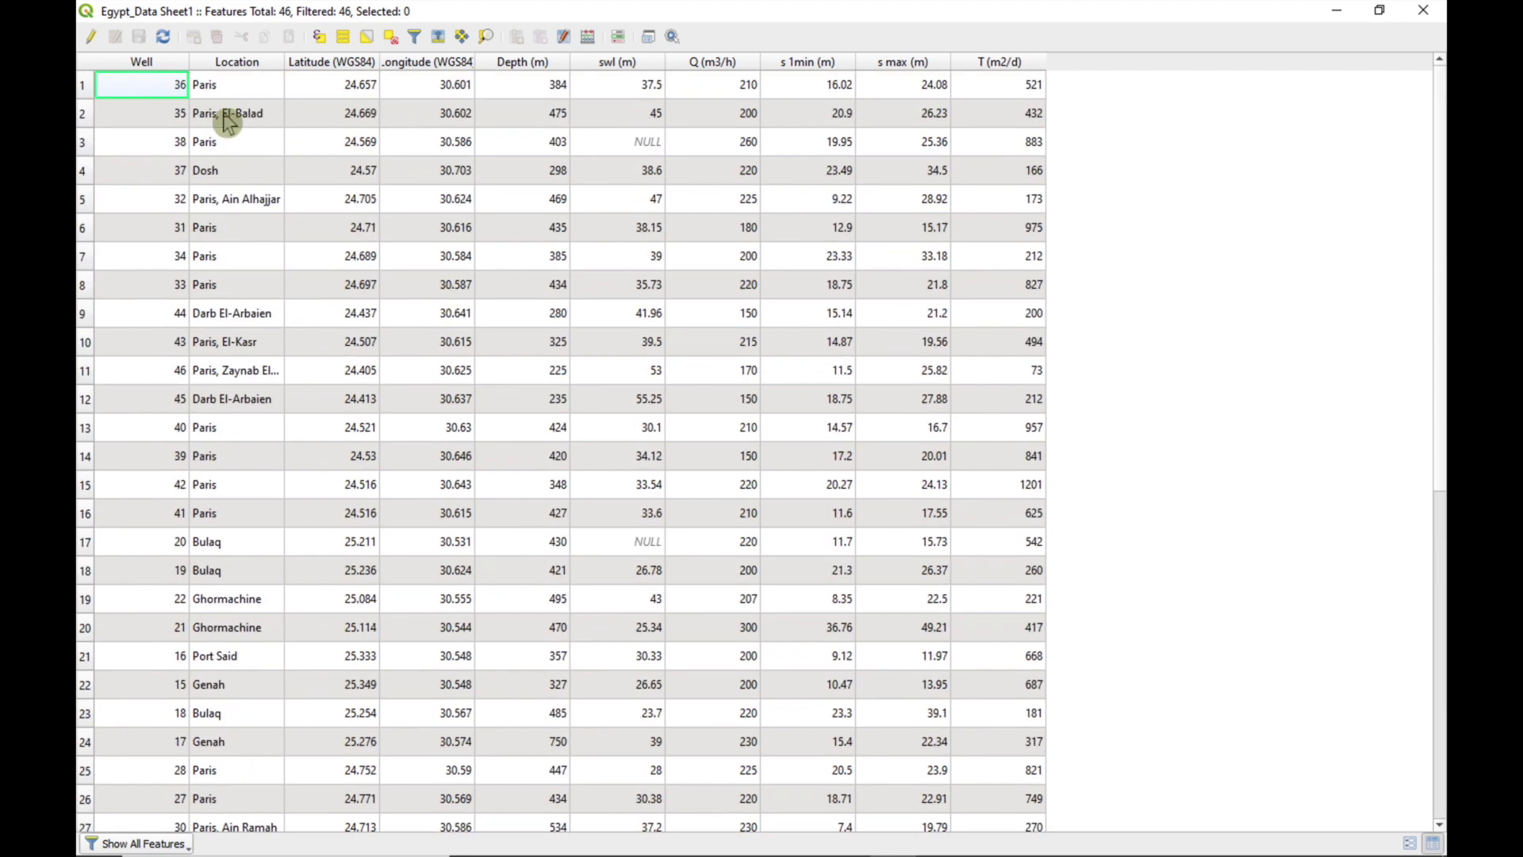
{"action": "left_click", "coordinate": [170, 64]}
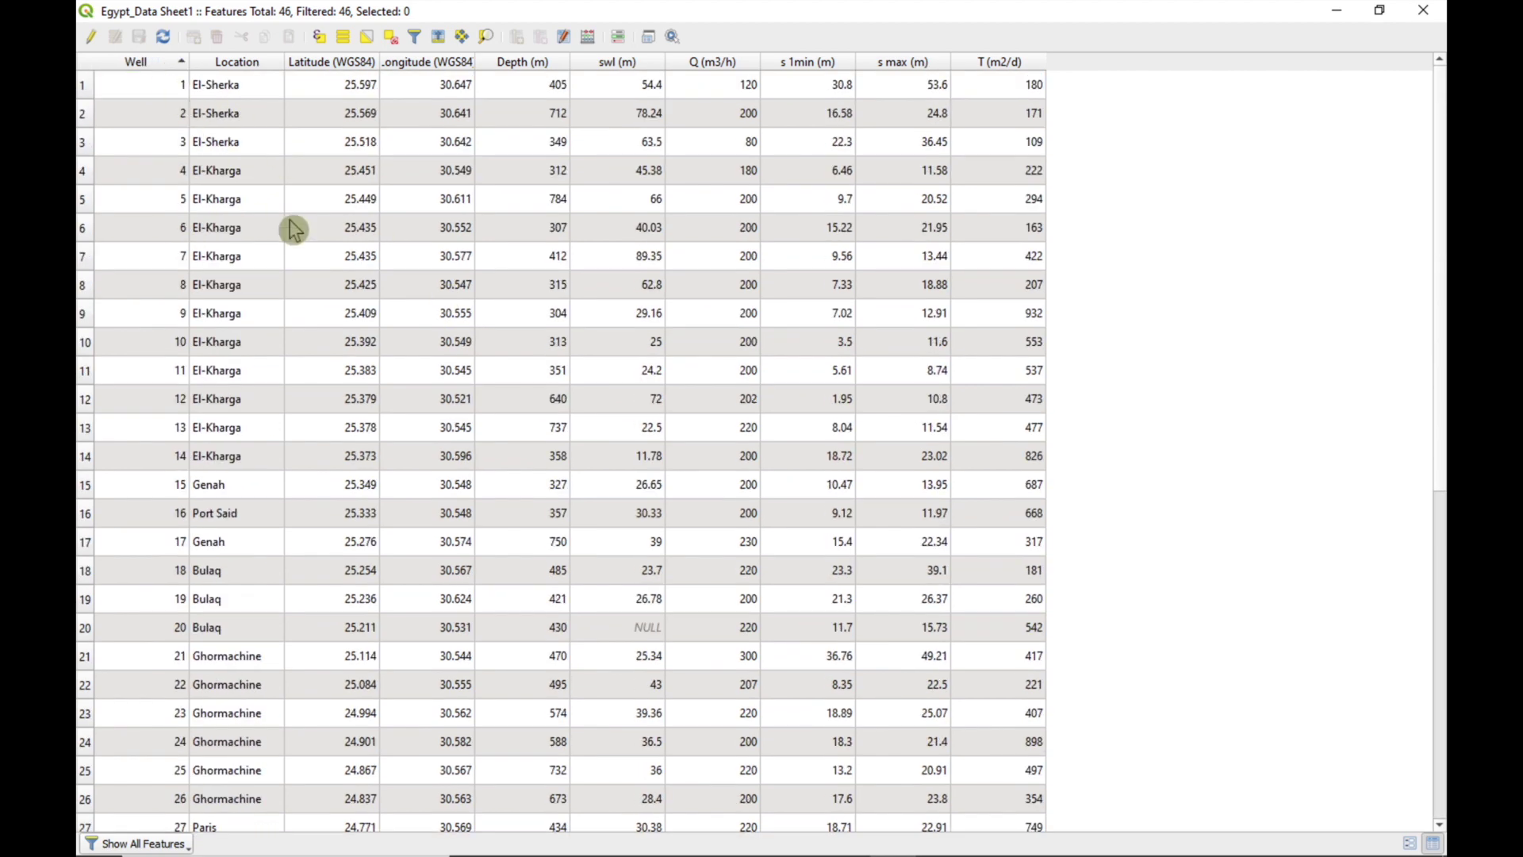
{"action": "scroll", "coordinate": [300, 238], "scroll_direction": "down", "scroll_amount": 6}
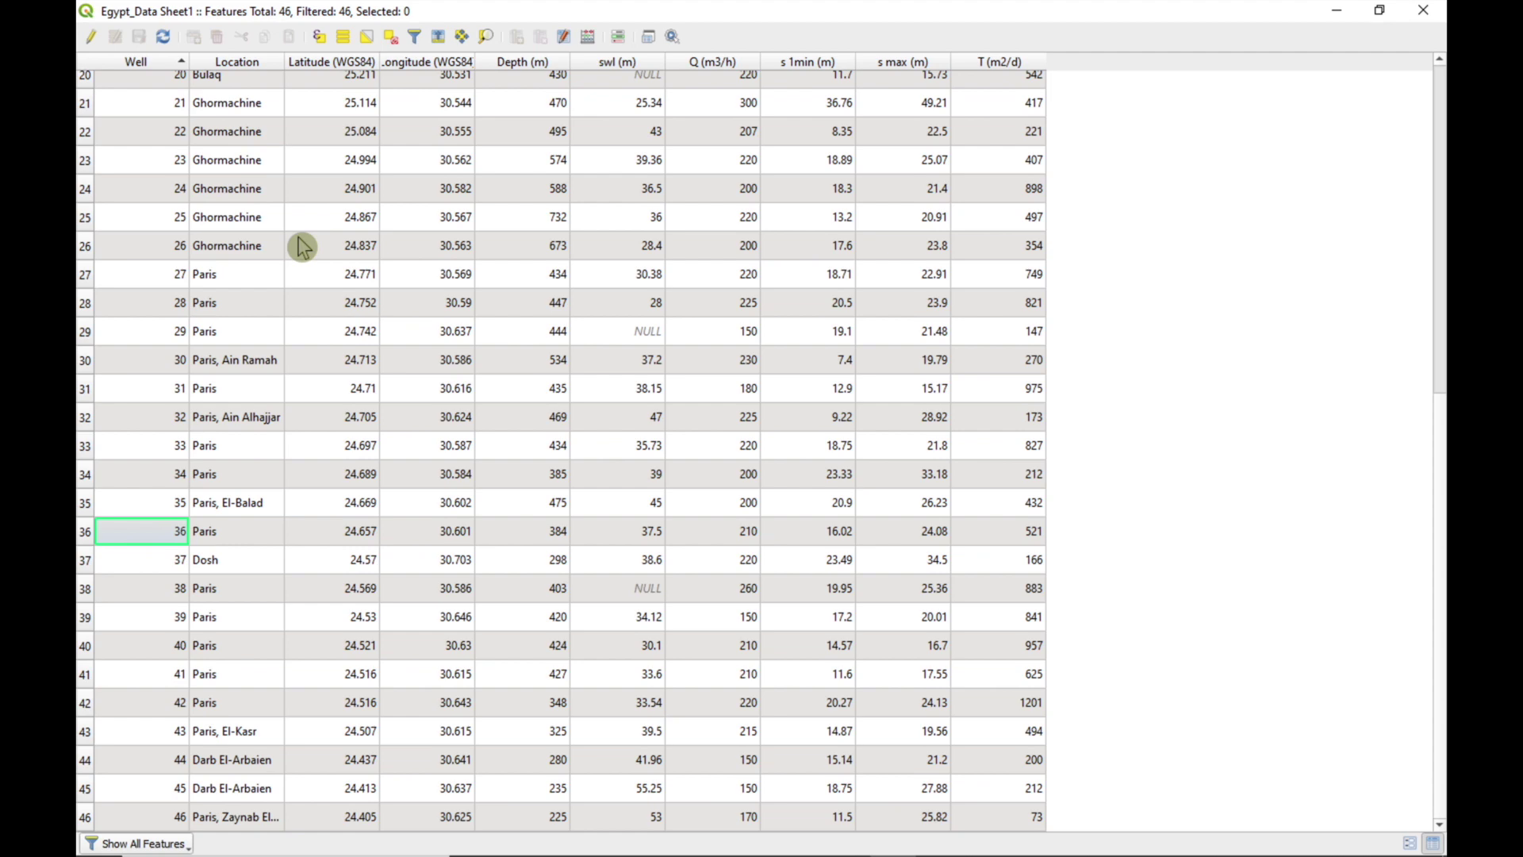
{"action": "scroll", "coordinate": [299, 238], "scroll_direction": "up", "scroll_amount": 6}
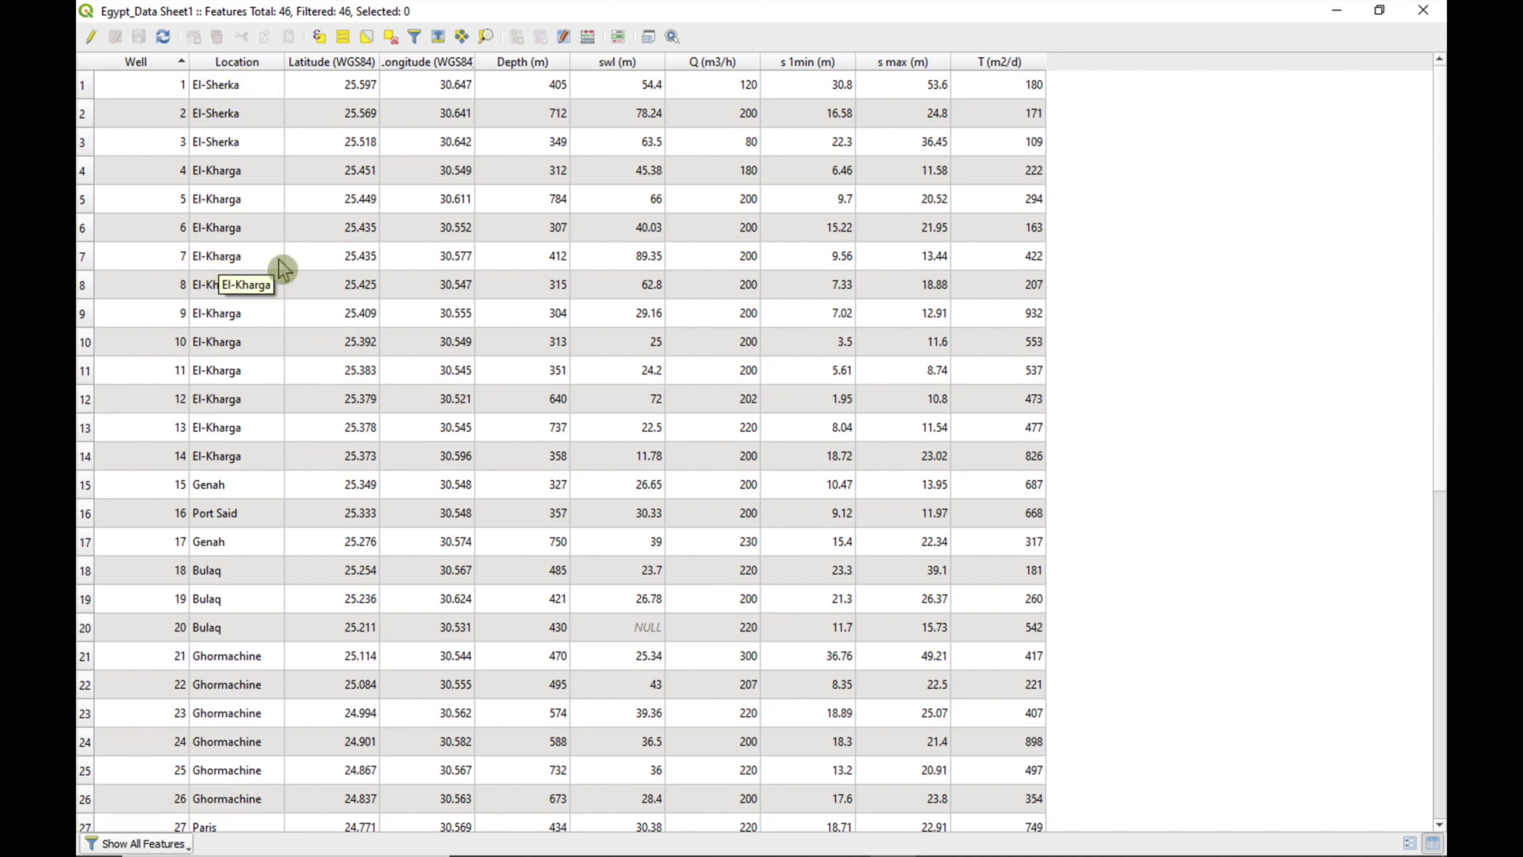
{"action": "scroll", "coordinate": [643, 611], "scroll_direction": "down", "scroll_amount": 1}
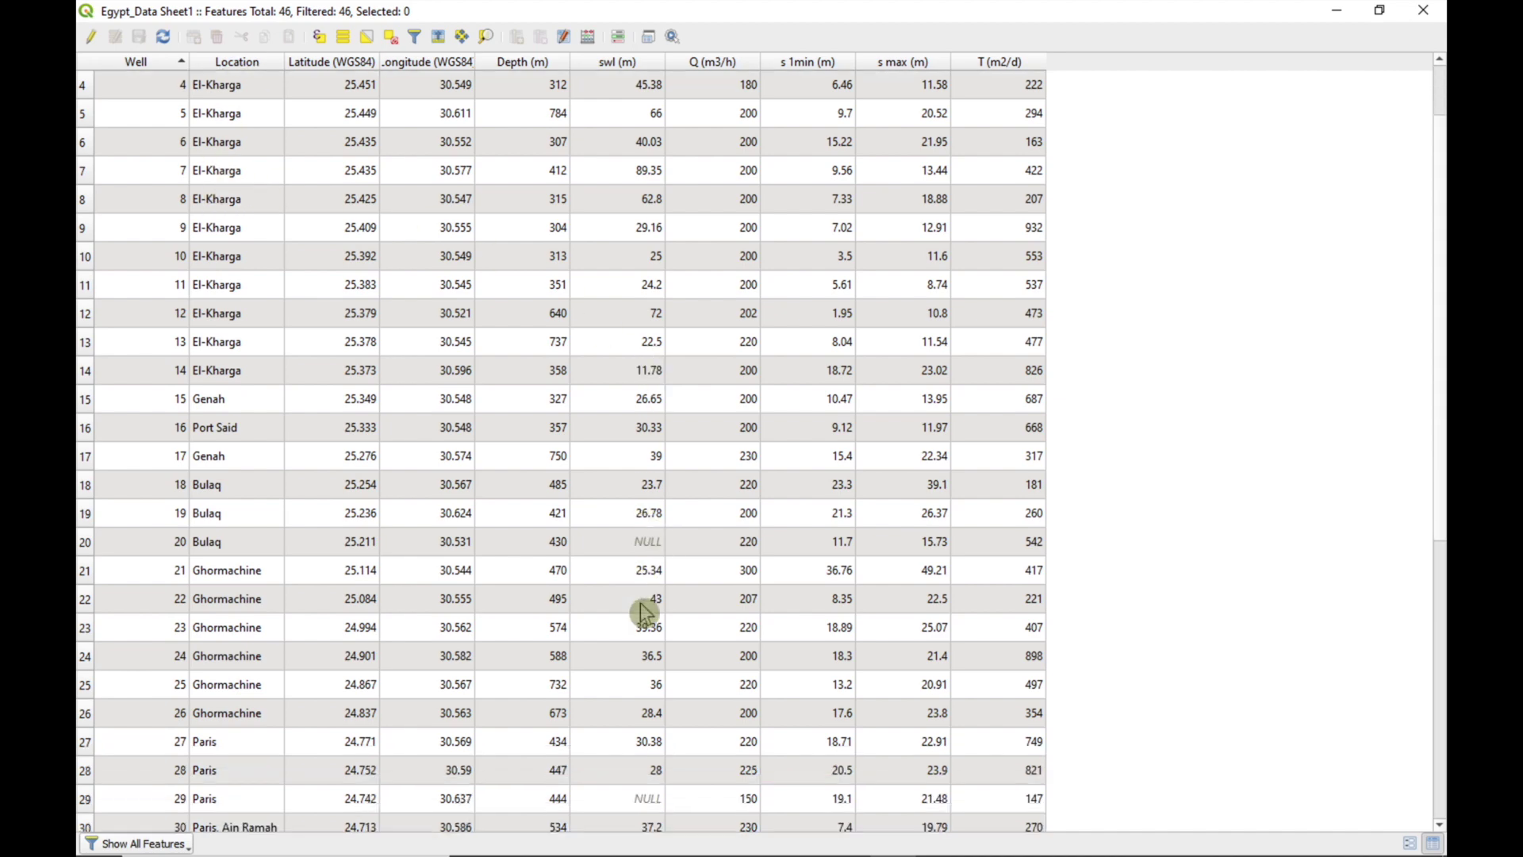
{"action": "left_click", "coordinate": [637, 546]}
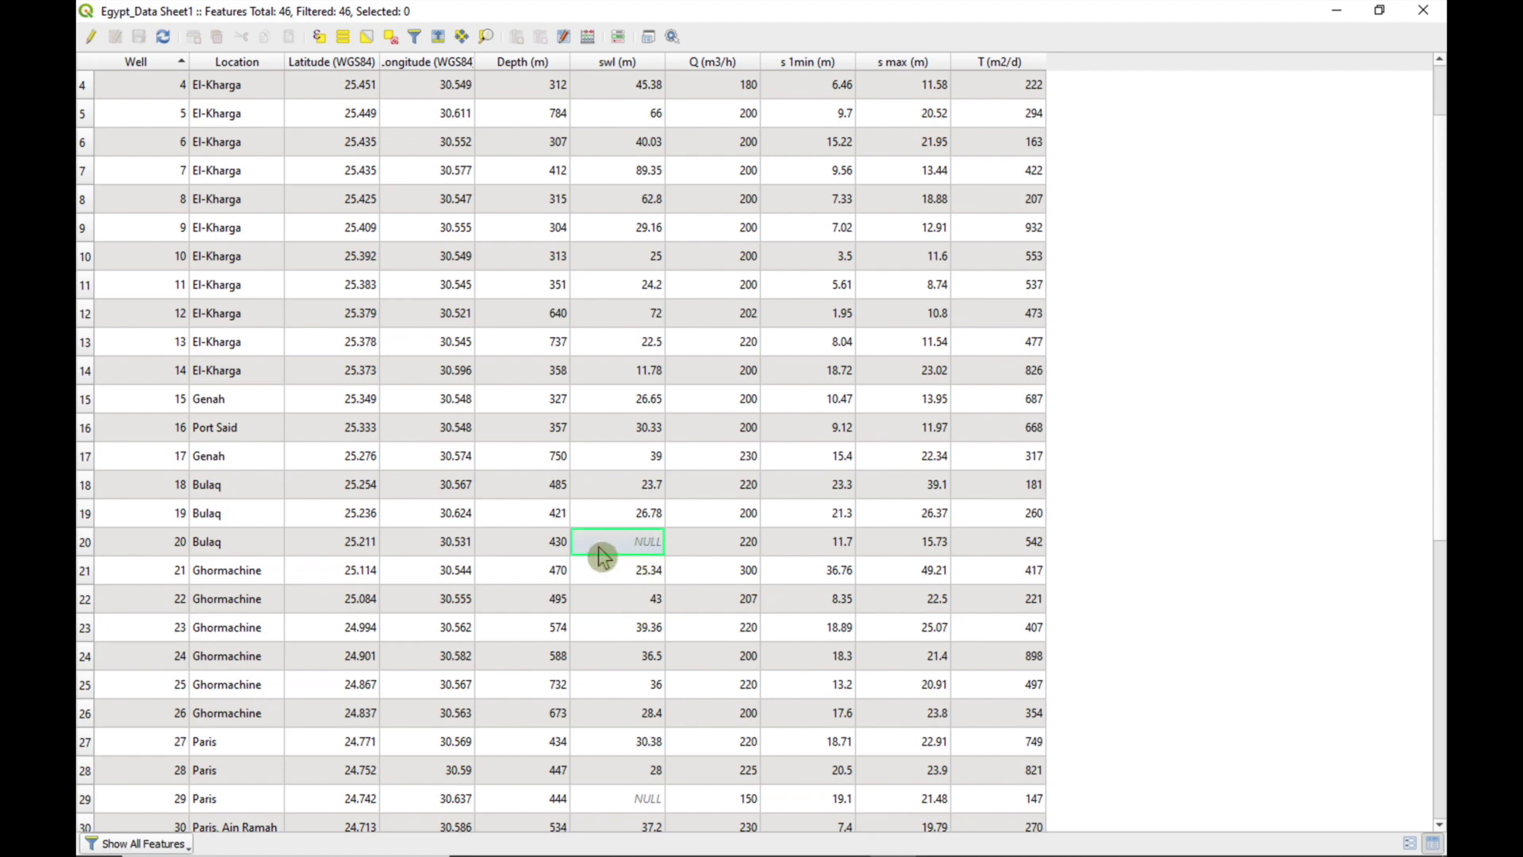
{"action": "scroll", "coordinate": [640, 550], "scroll_direction": "down", "scroll_amount": 4}
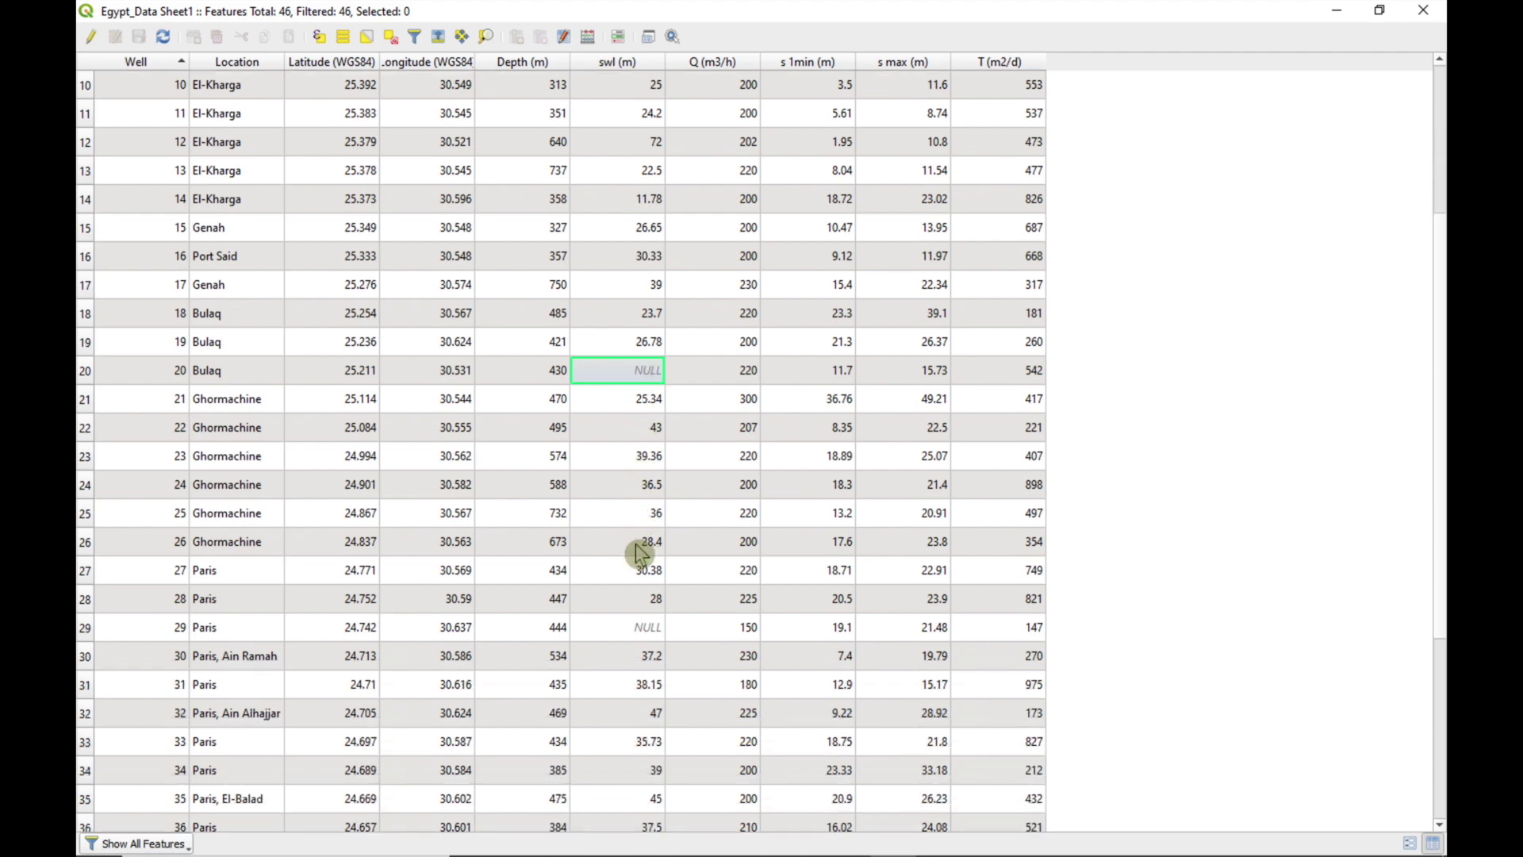
{"action": "left_click", "coordinate": [631, 492]}
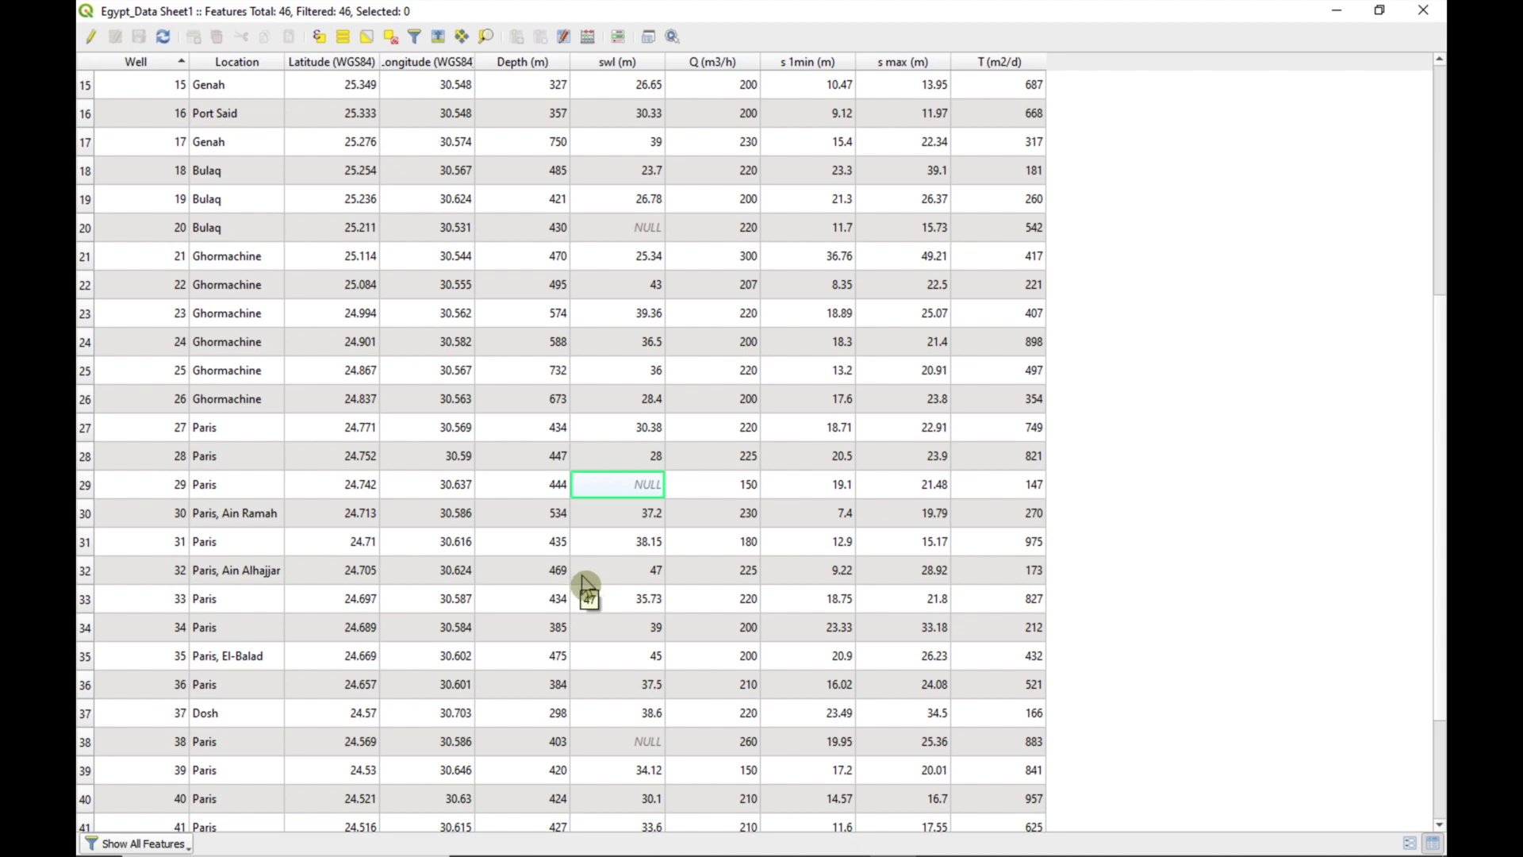
{"action": "scroll", "coordinate": [582, 574], "scroll_direction": "up", "scroll_amount": 5}
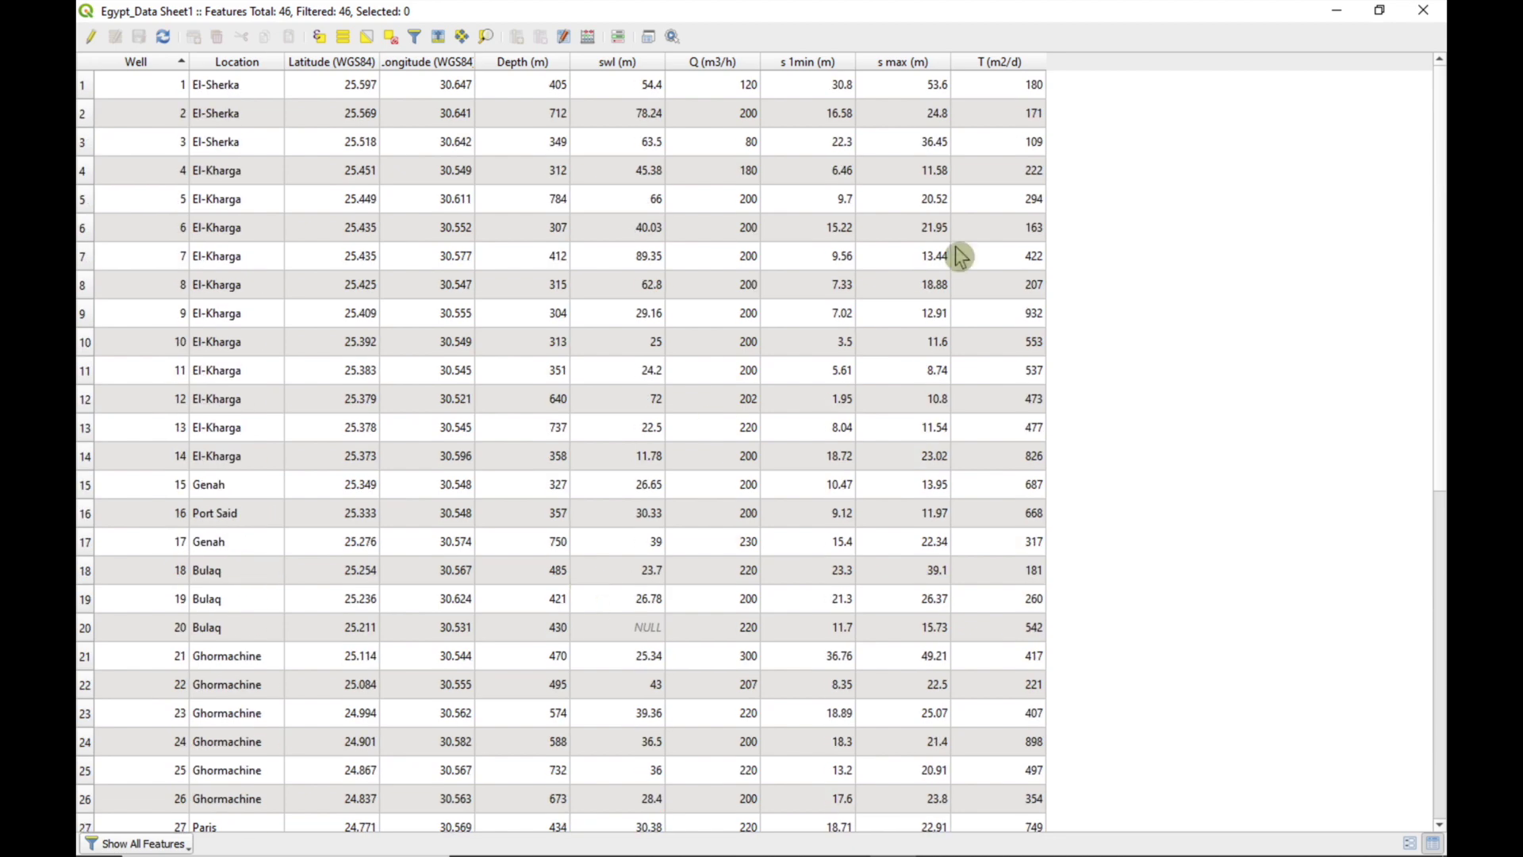
{"action": "left_click", "coordinate": [1423, 11]}
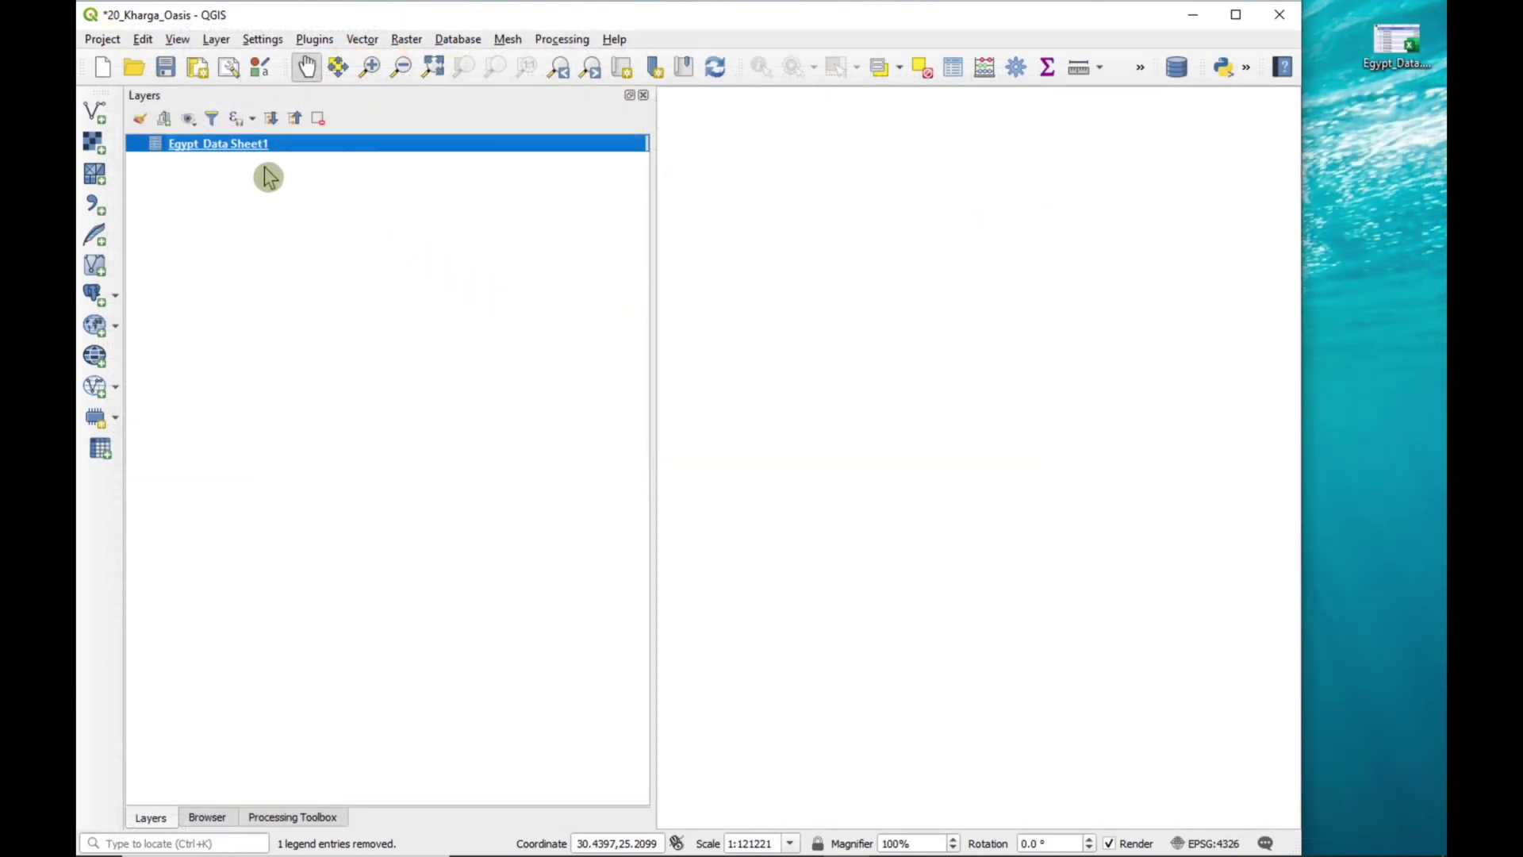
{"action": "right_click", "coordinate": [227, 156]}
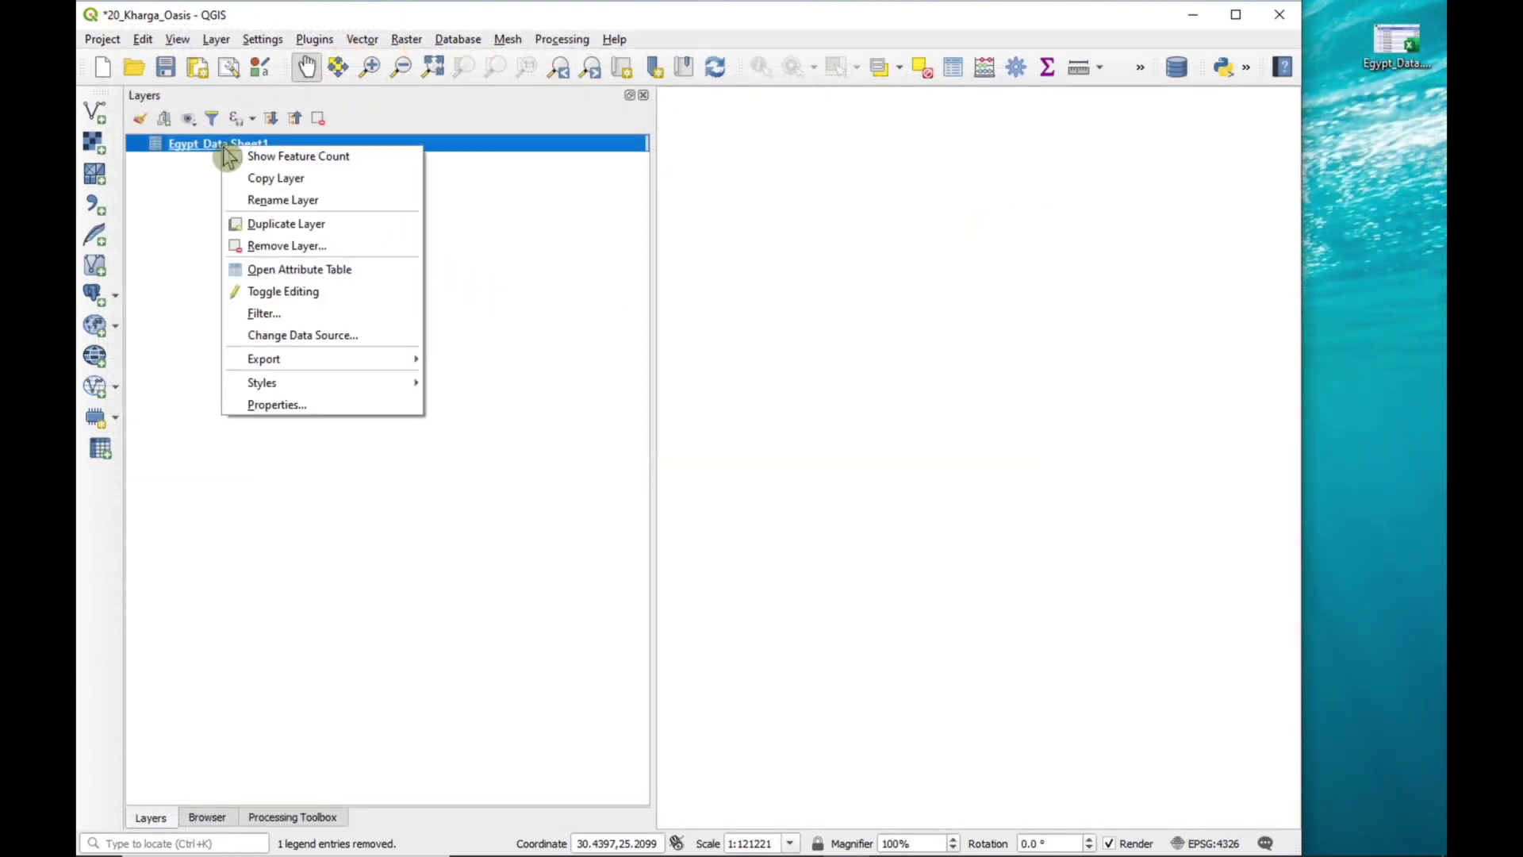
{"action": "left_click", "coordinate": [279, 405]}
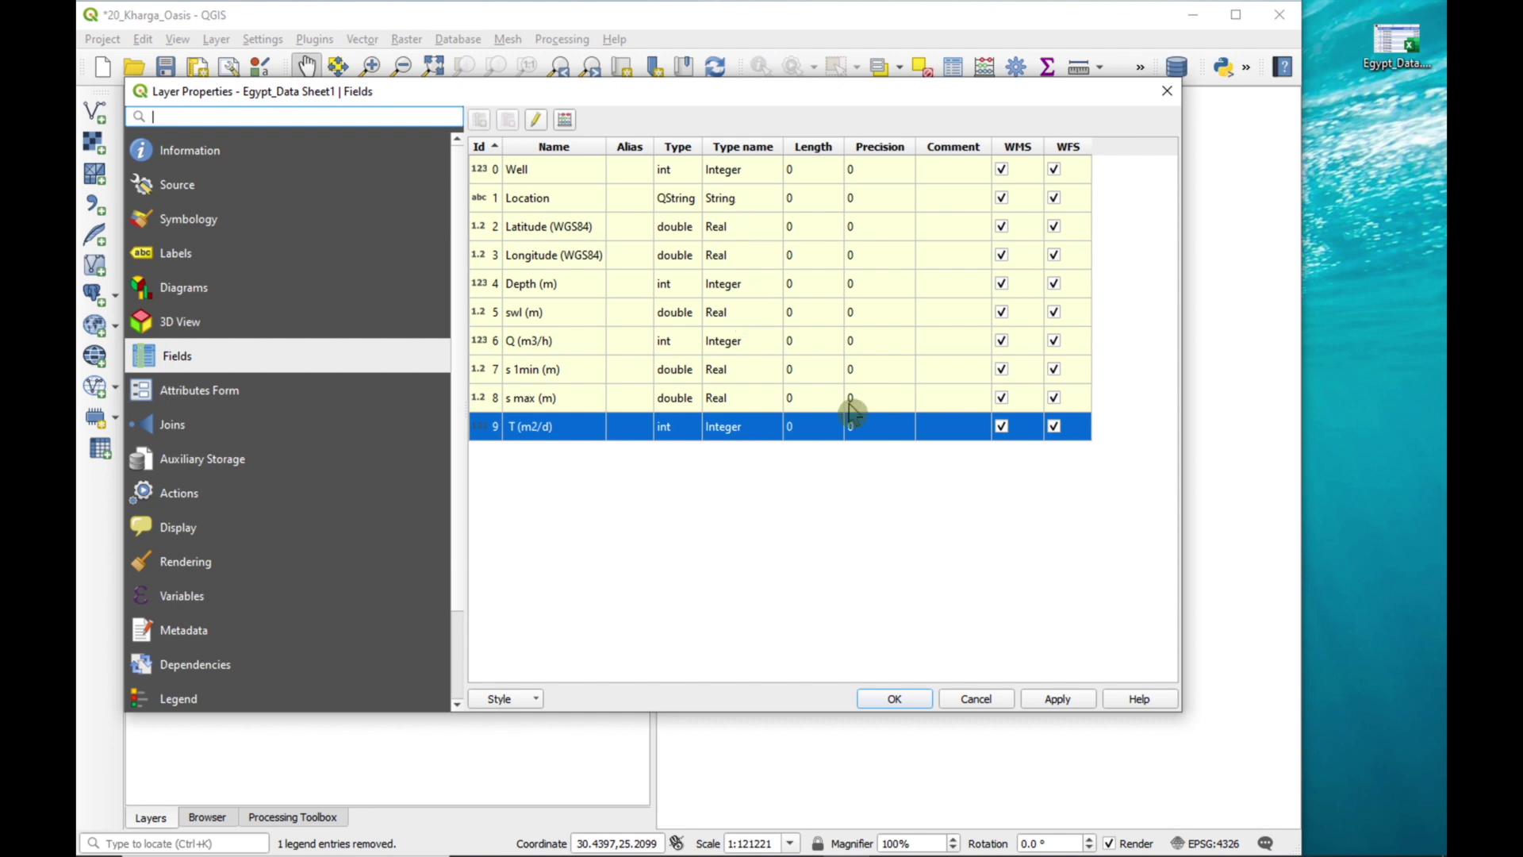
{"action": "left_click", "coordinate": [1060, 700]}
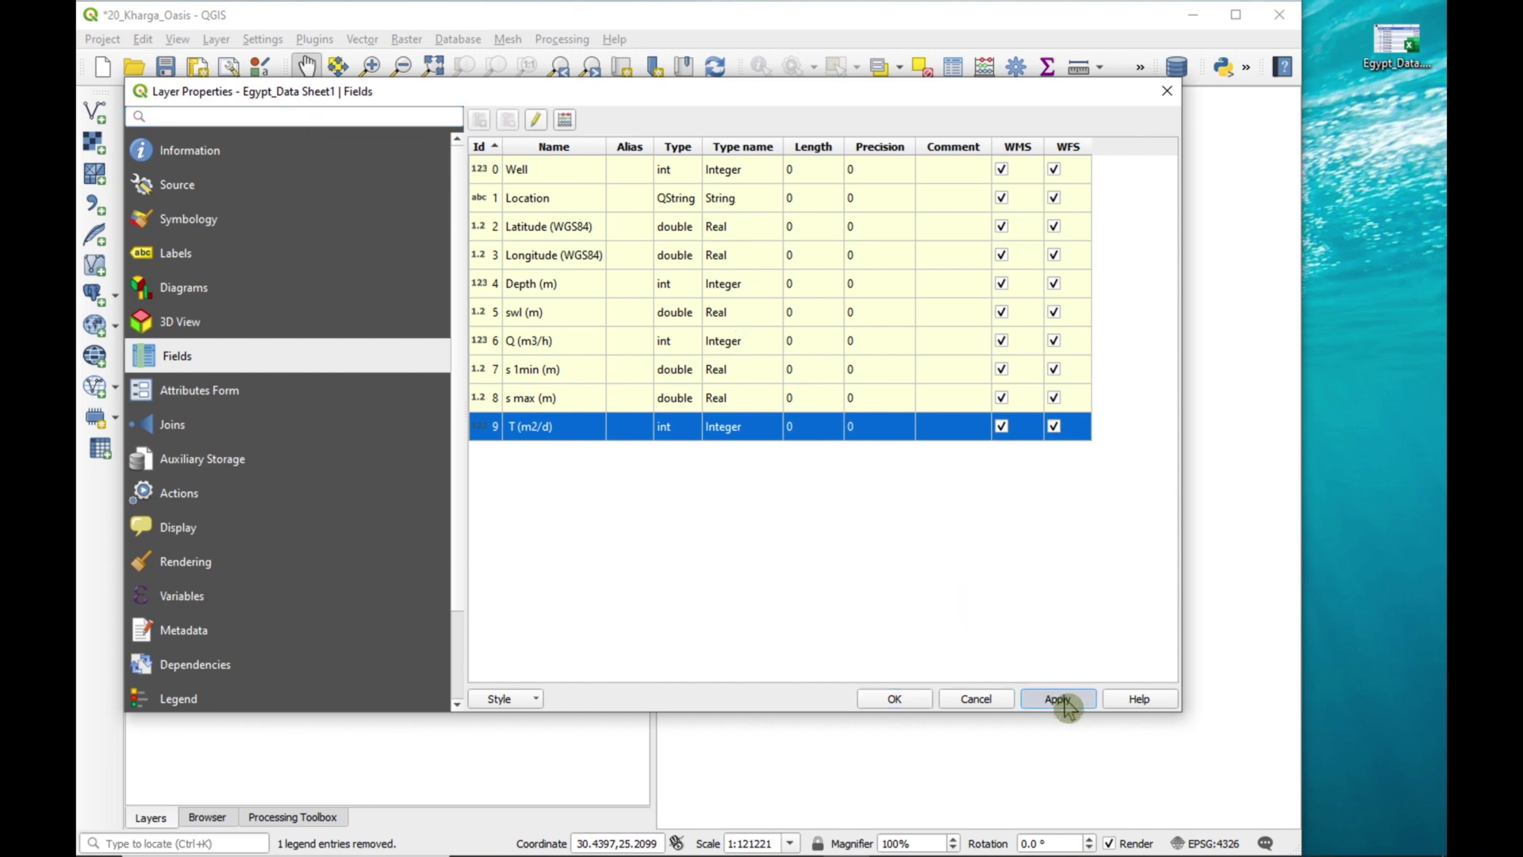
{"action": "left_click", "coordinate": [904, 701]}
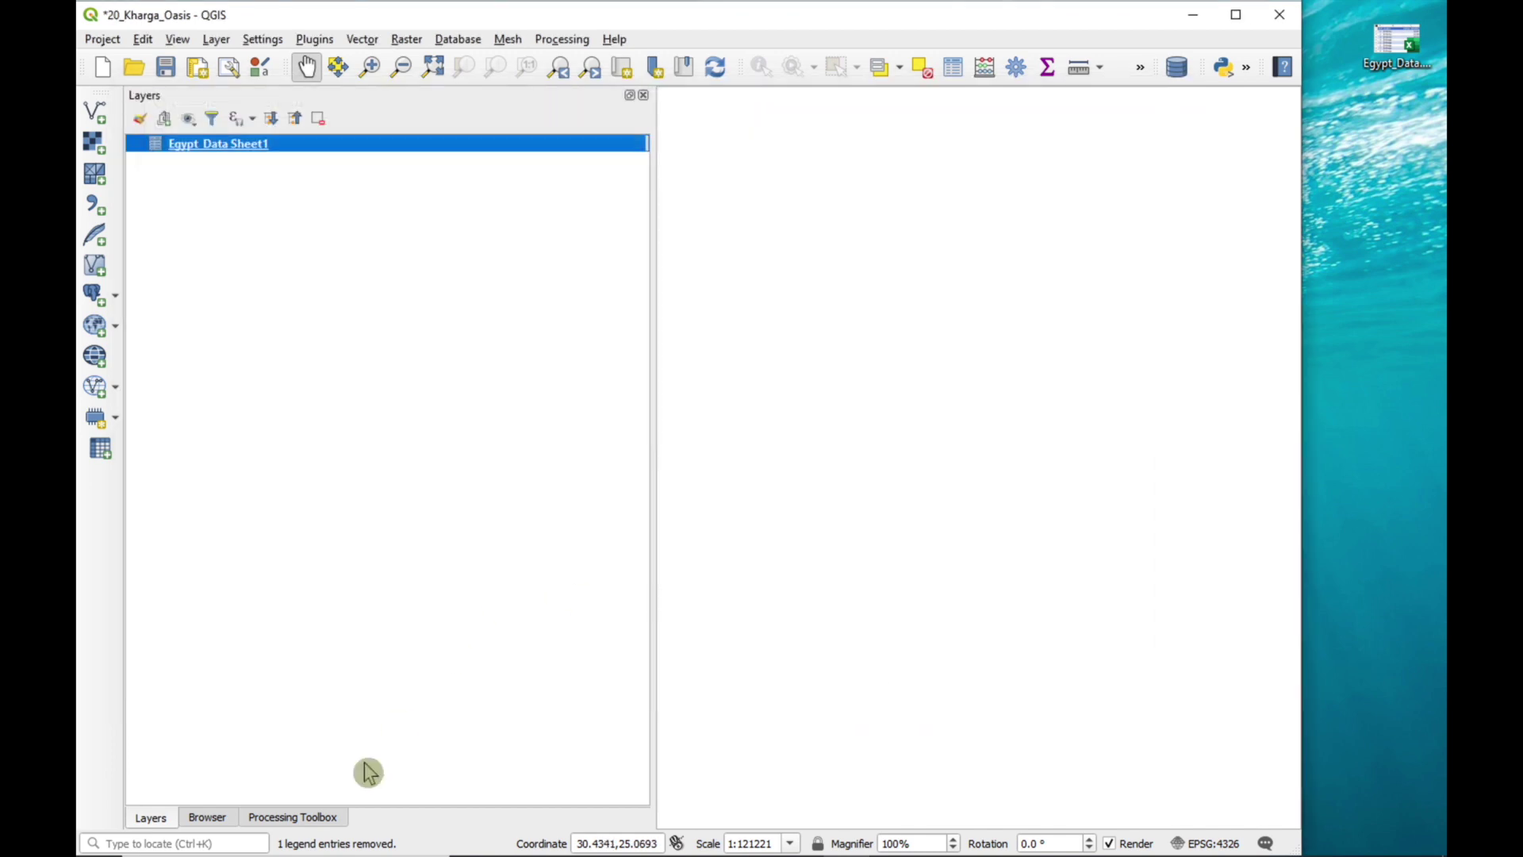
Search 'points' in the Processing Toolbox and open Create points layer from table
{"action": "left_click", "coordinate": [309, 818]}
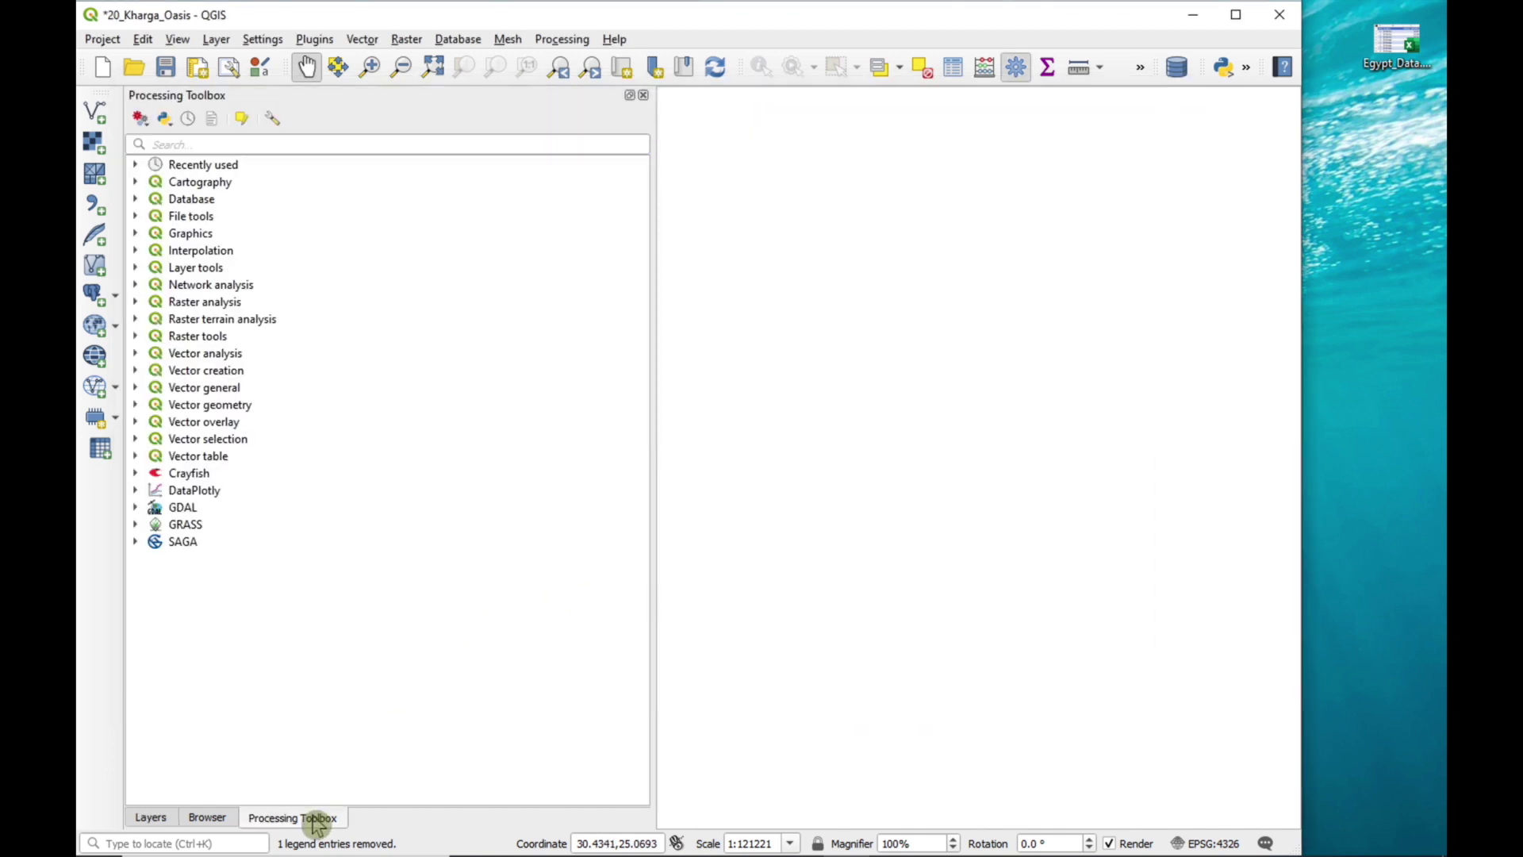
{"action": "left_click", "coordinate": [166, 146]}
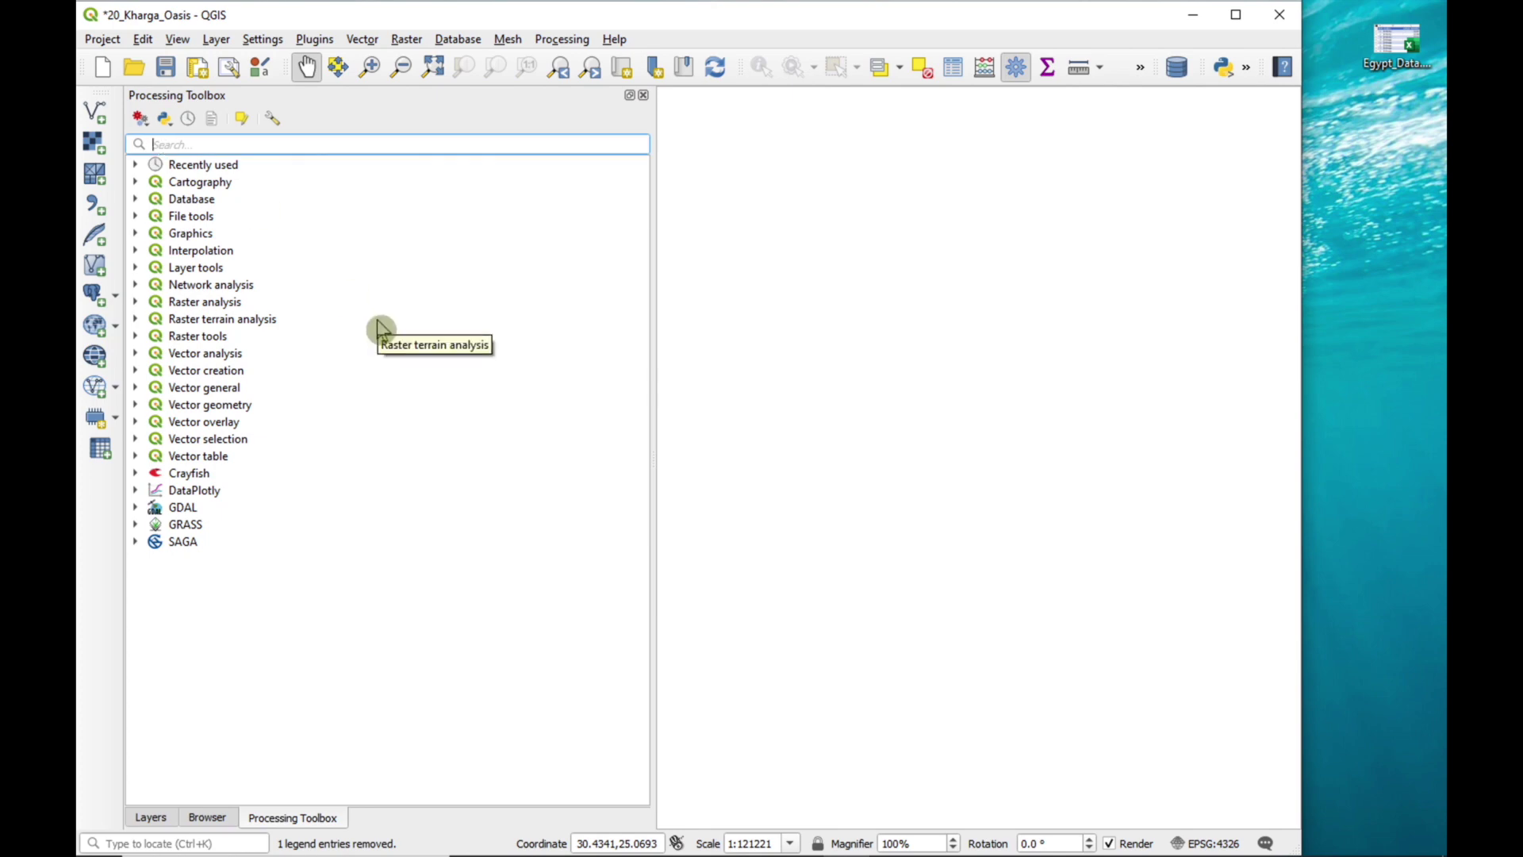
{"action": "type", "text": "points"}
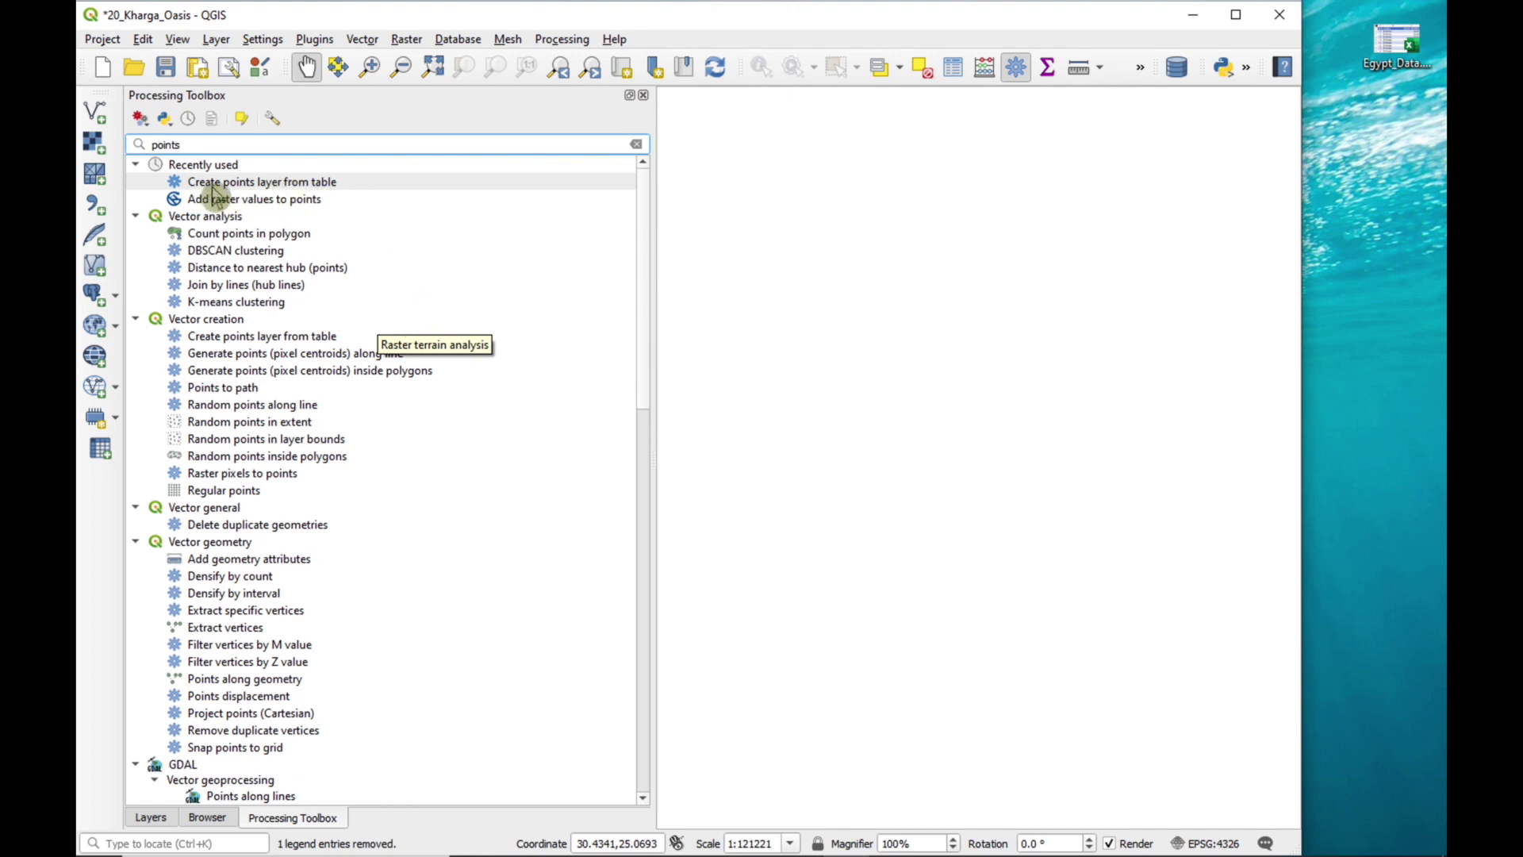
{"action": "double_click", "coordinate": [290, 187]}
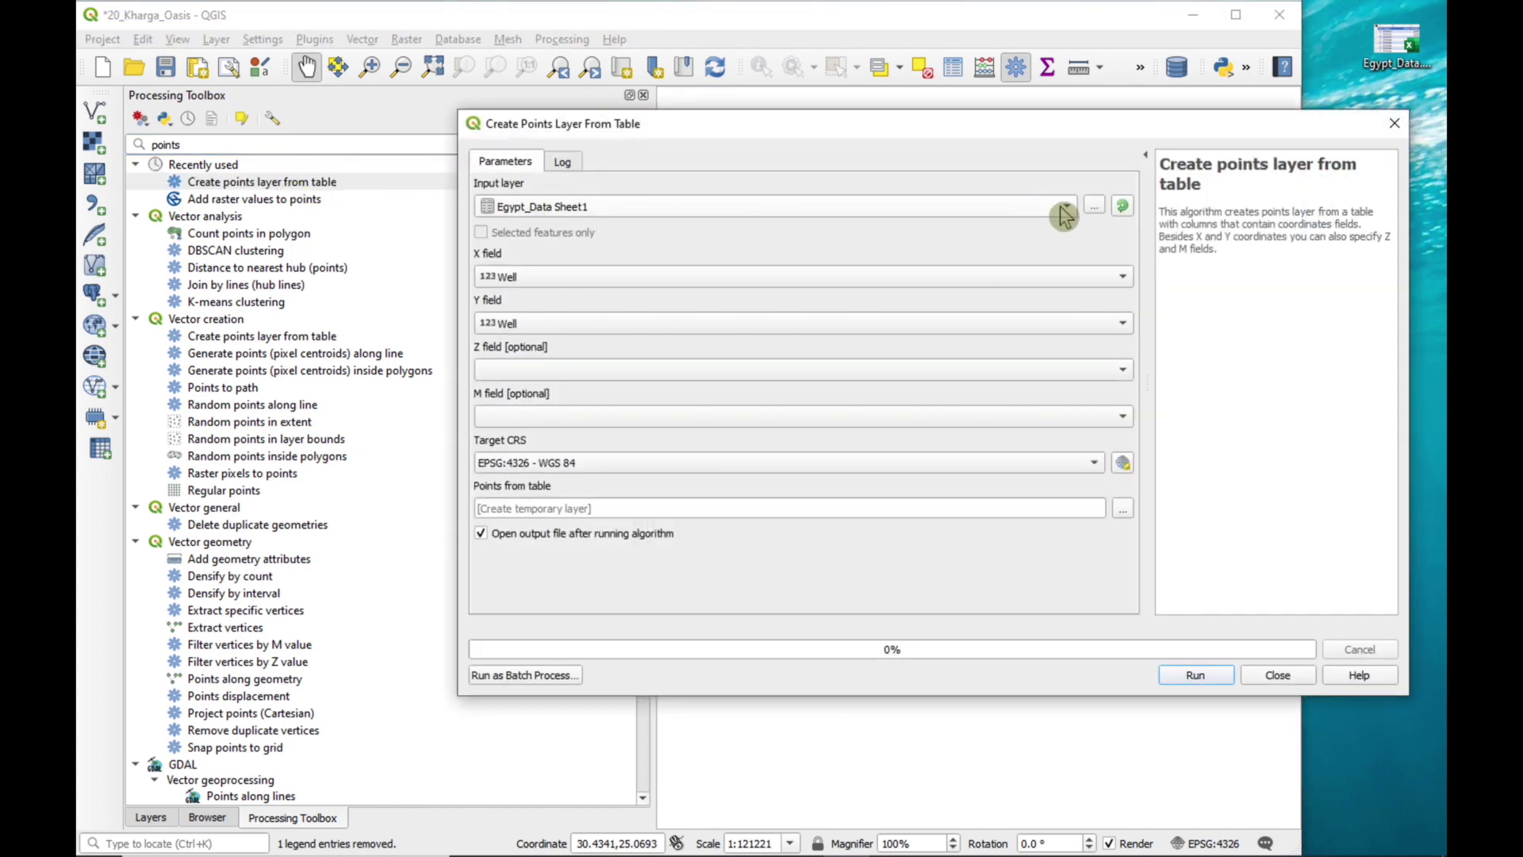
Run it with Longitude (WGS84) as X and Latitude (WGS84) as Y
{"action": "left_click", "coordinate": [1123, 279]}
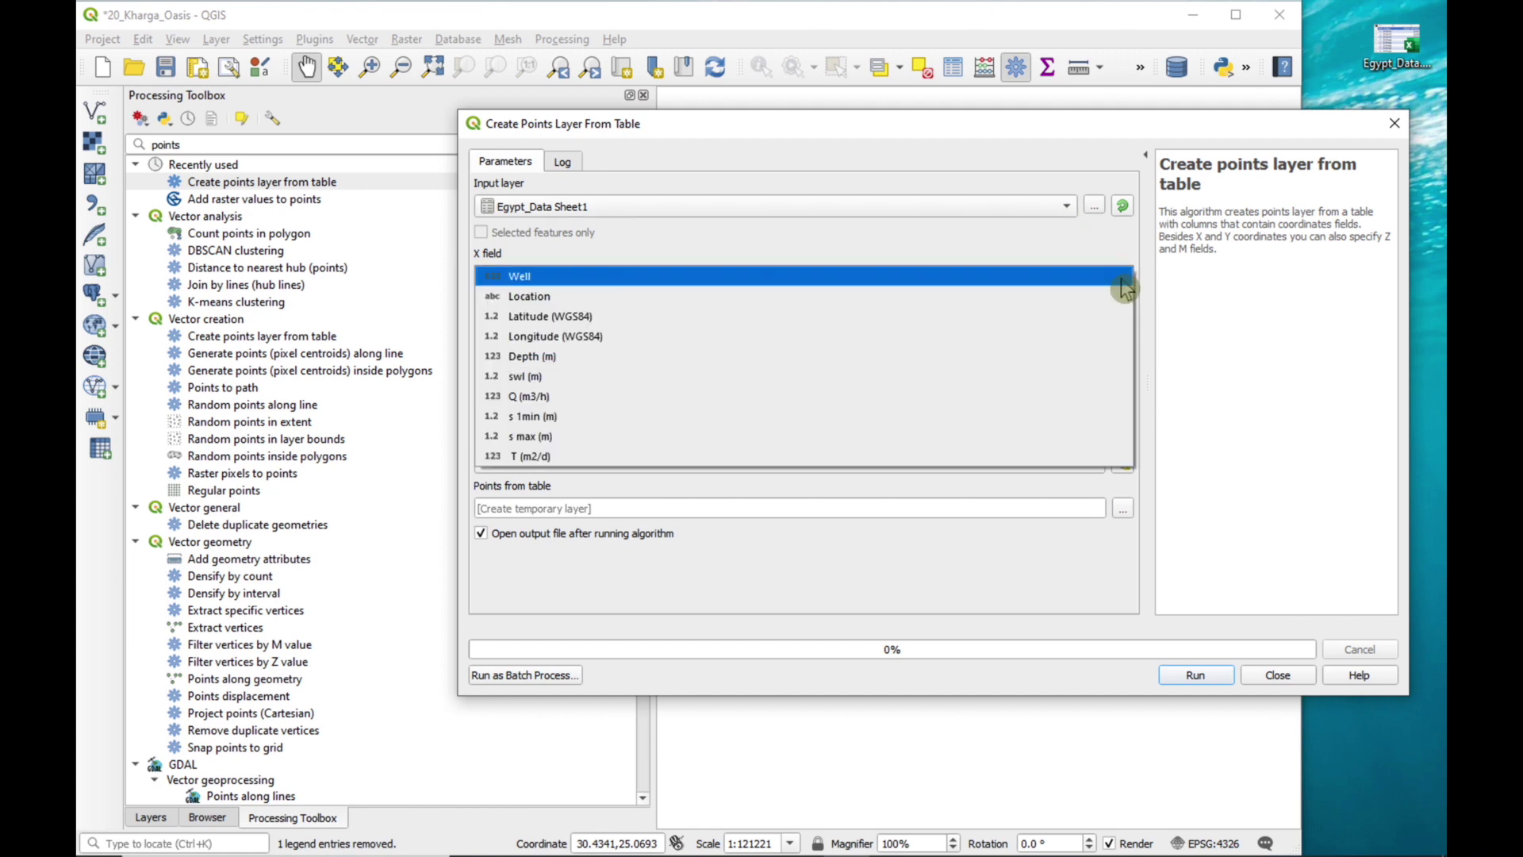
{"action": "left_click", "coordinate": [887, 346]}
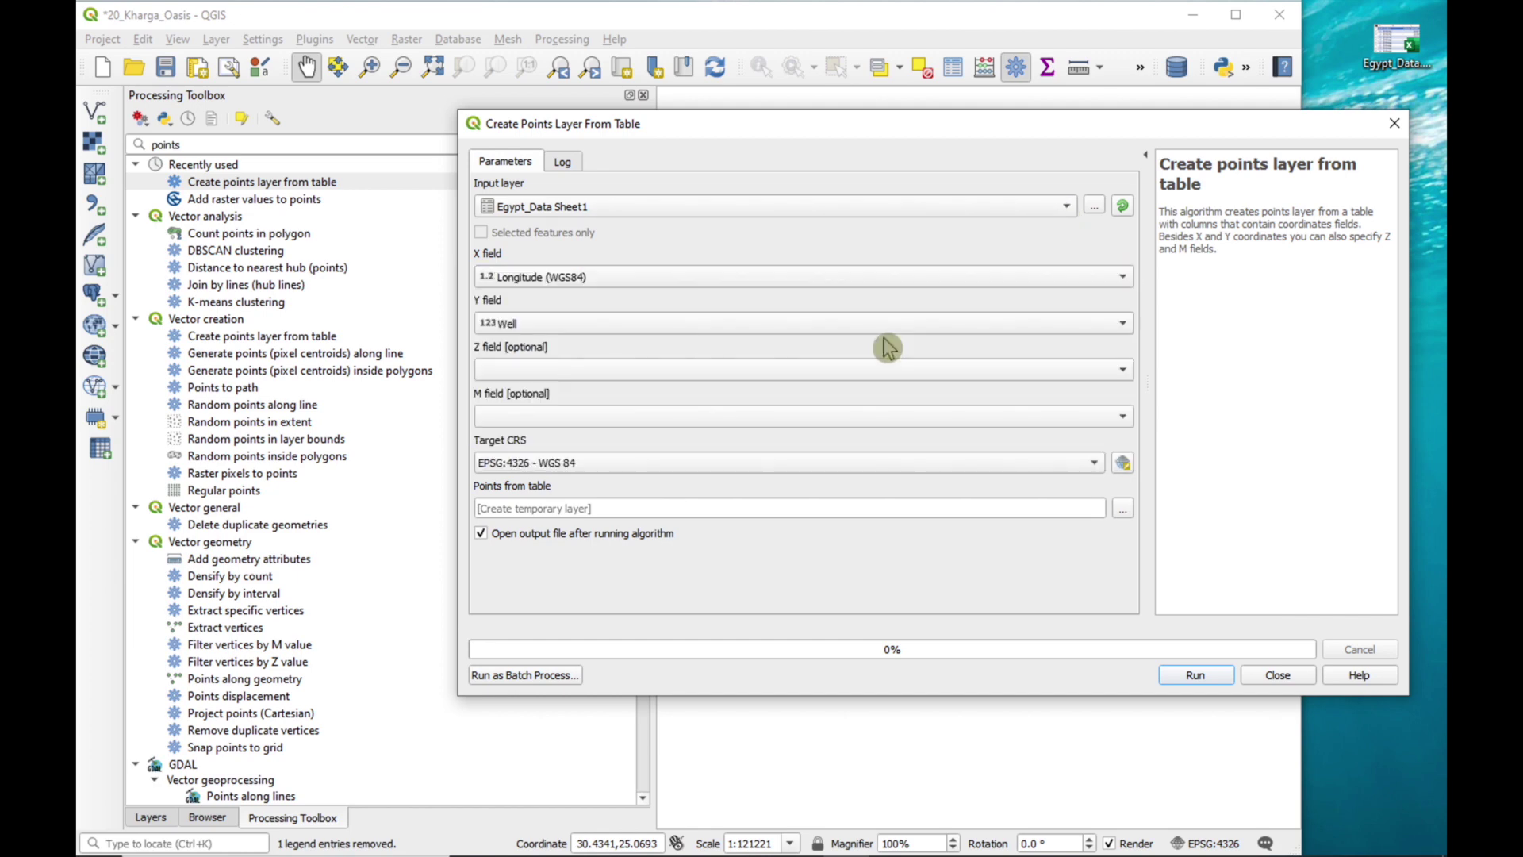
{"action": "left_click", "coordinate": [1107, 335]}
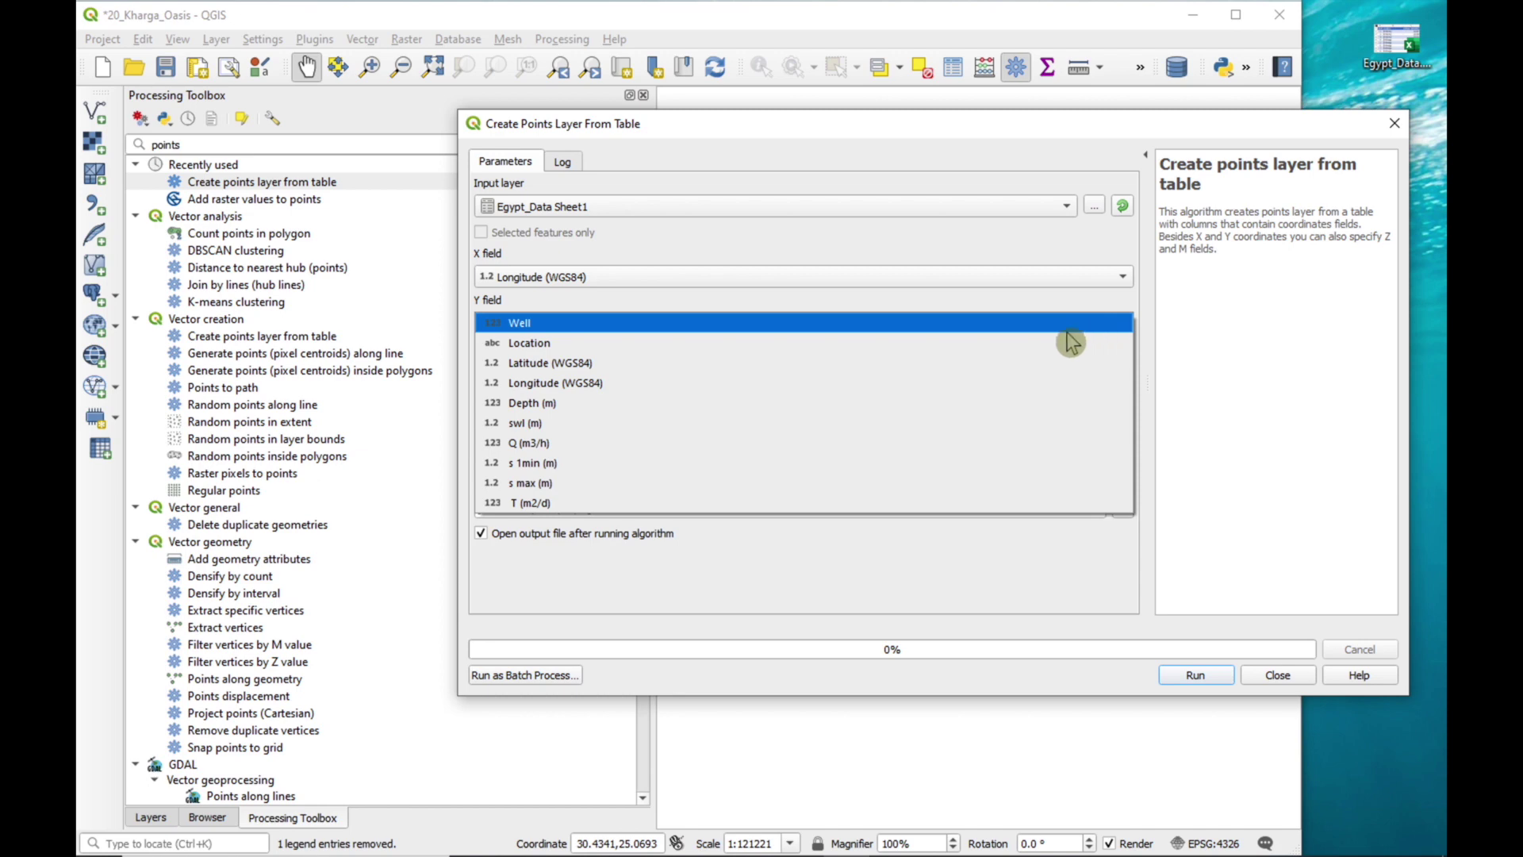
{"action": "left_click", "coordinate": [957, 367]}
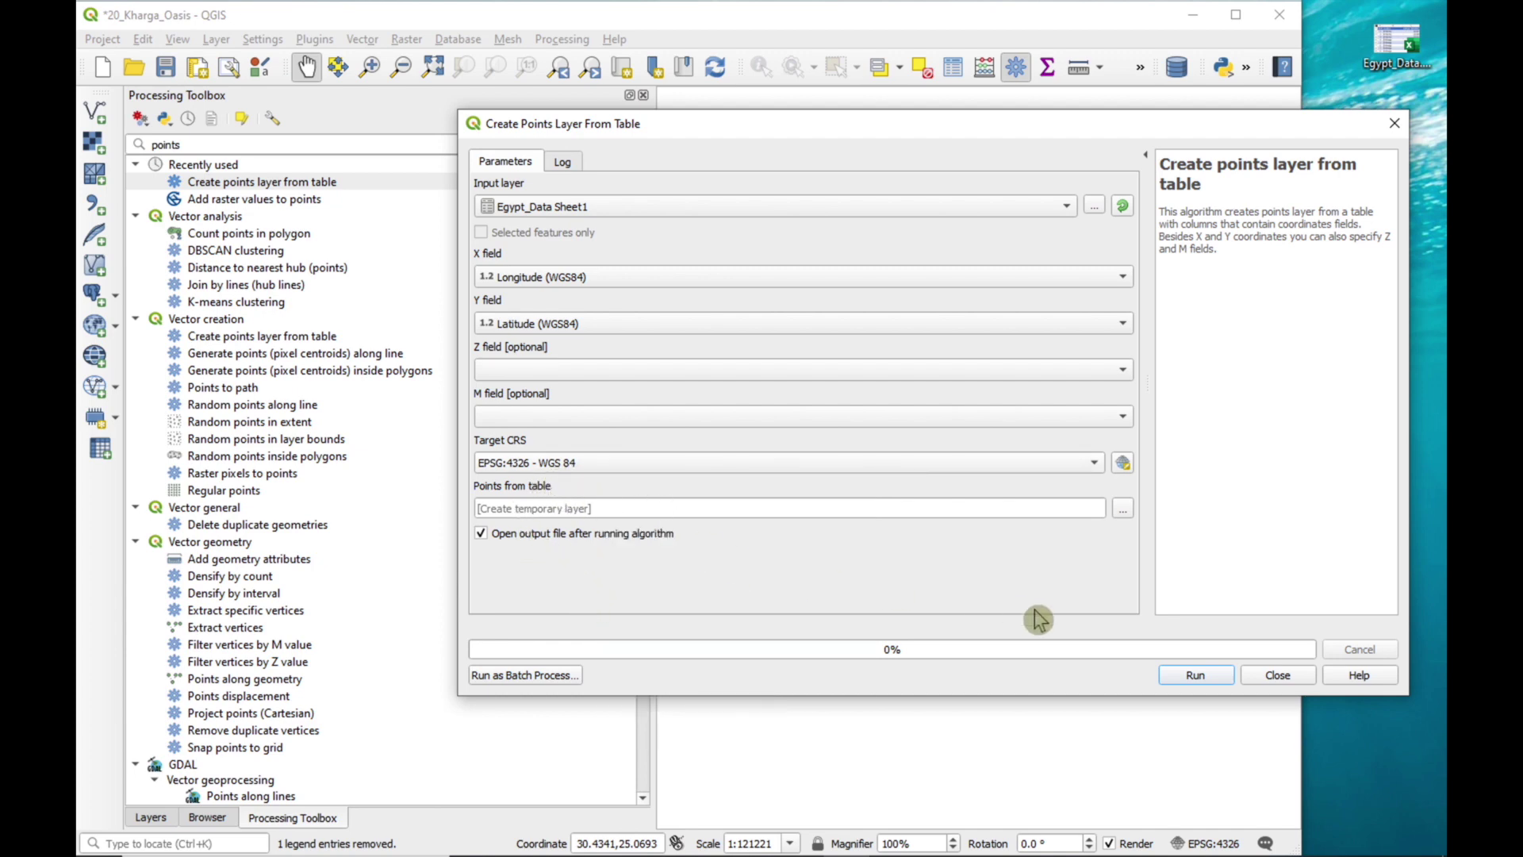
{"action": "left_click", "coordinate": [1183, 677]}
Add the Google Satellite Hybrid XYZ basemap and move Points from table above it
{"action": "left_click", "coordinate": [1281, 676]}
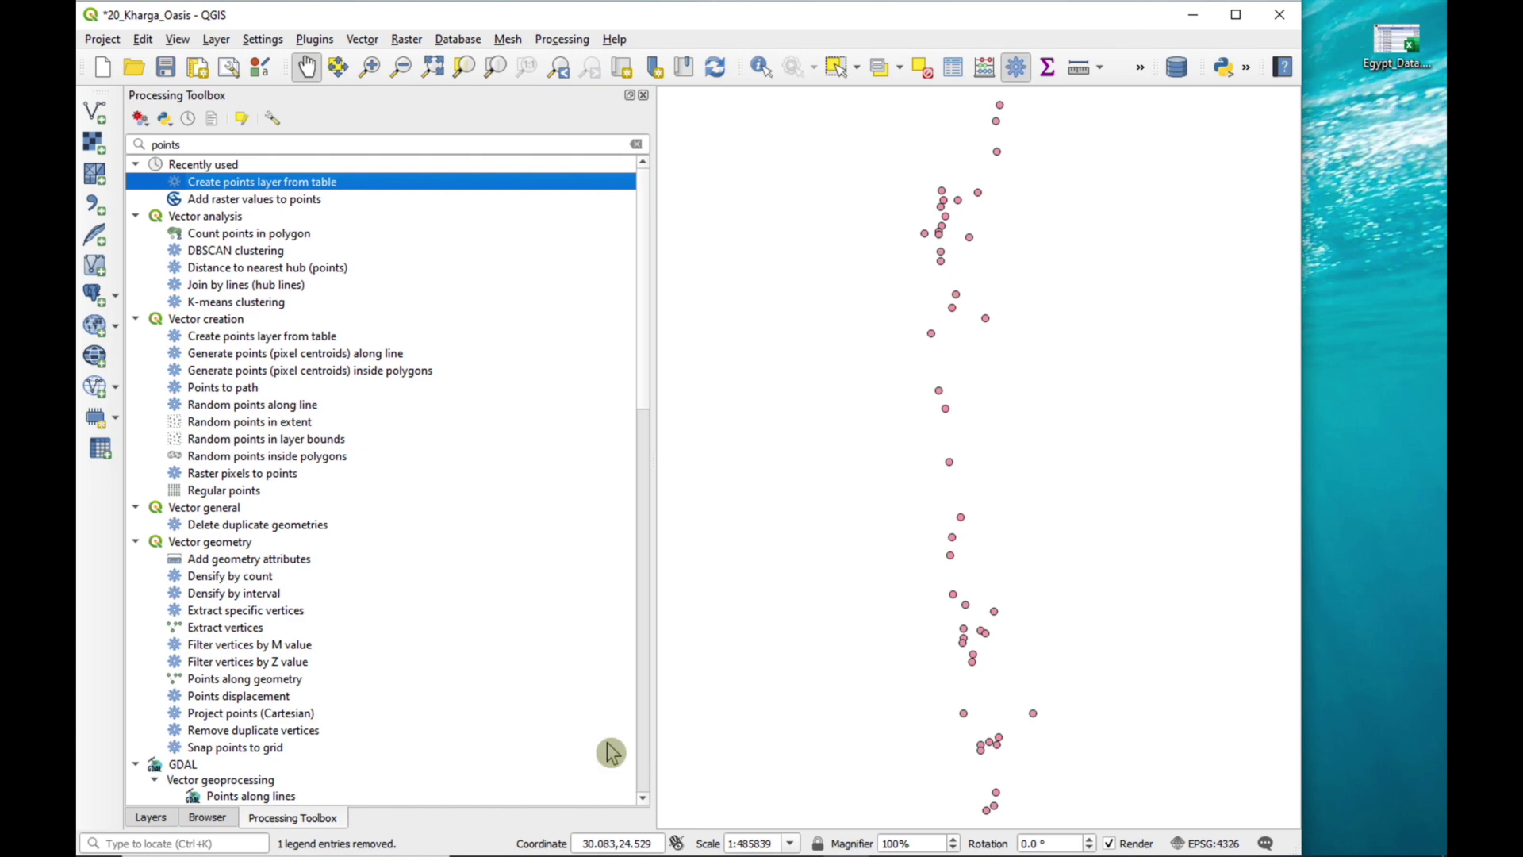
{"action": "left_click", "coordinate": [151, 818]}
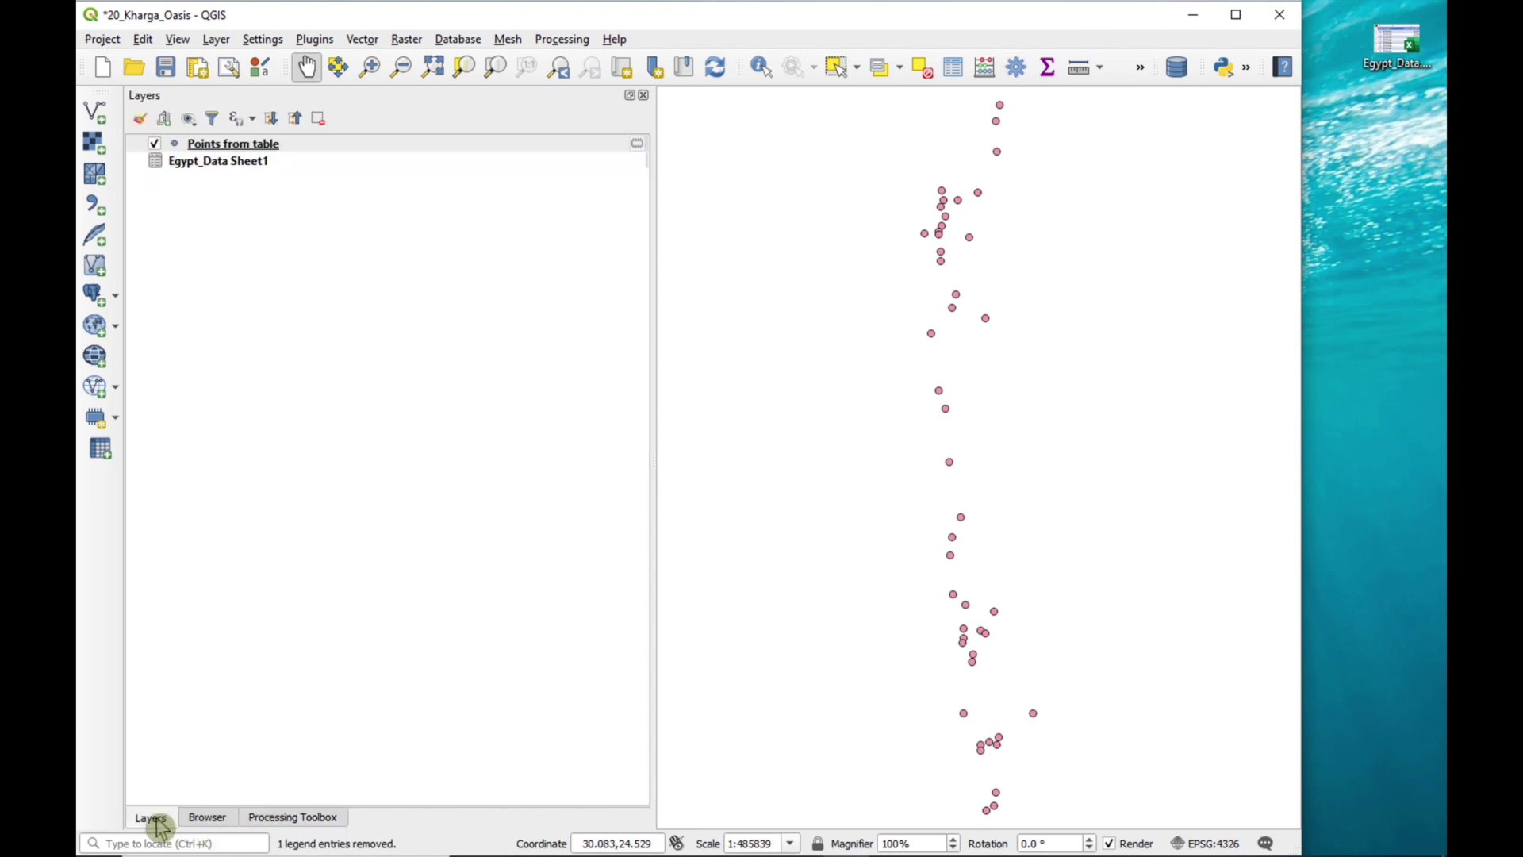
{"action": "left_click", "coordinate": [207, 818]}
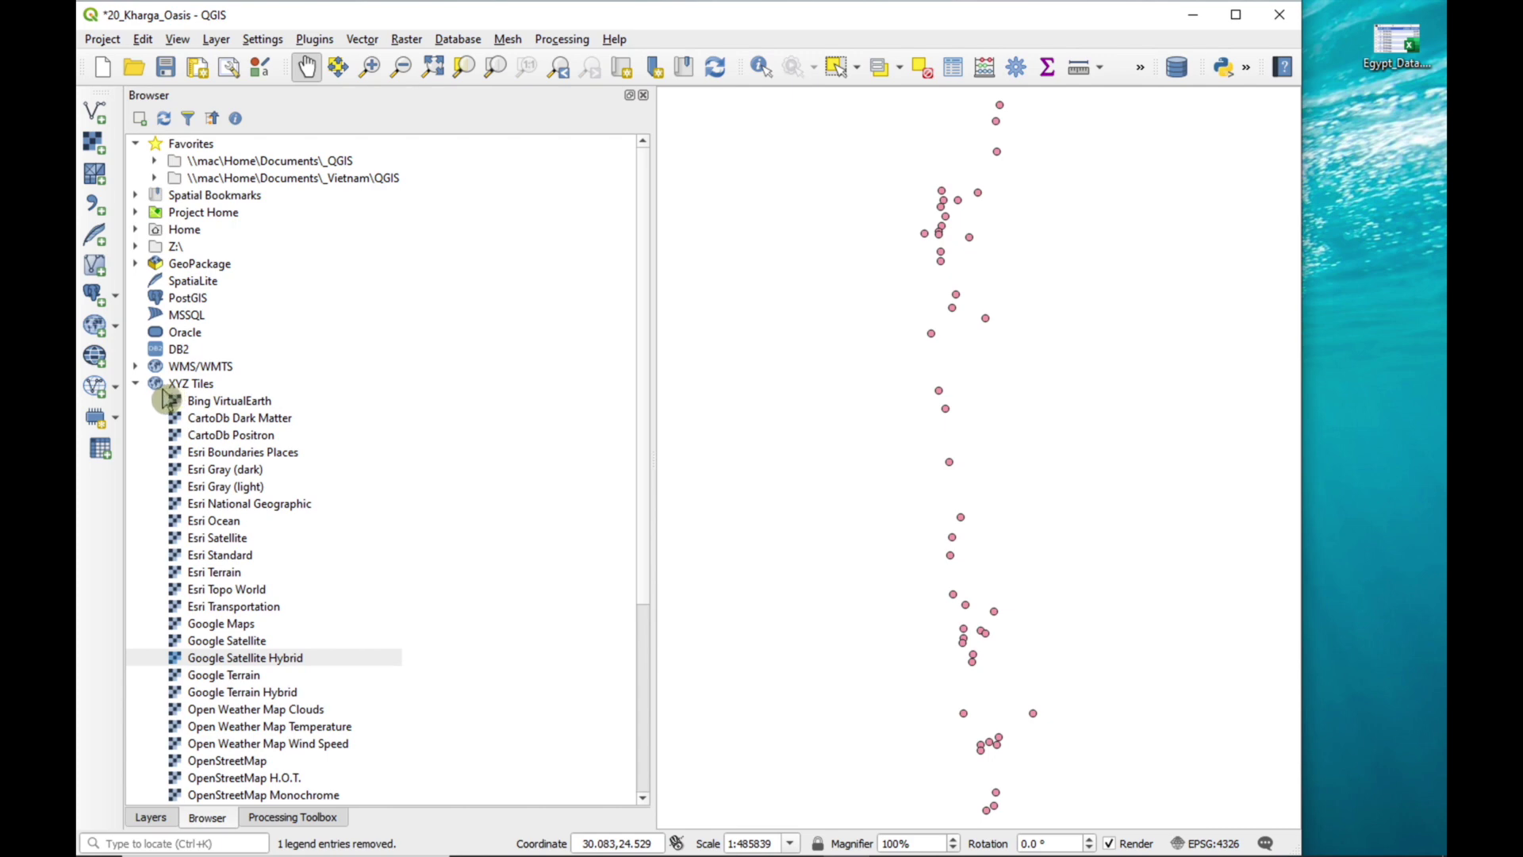
{"action": "double_click", "coordinate": [282, 661]}
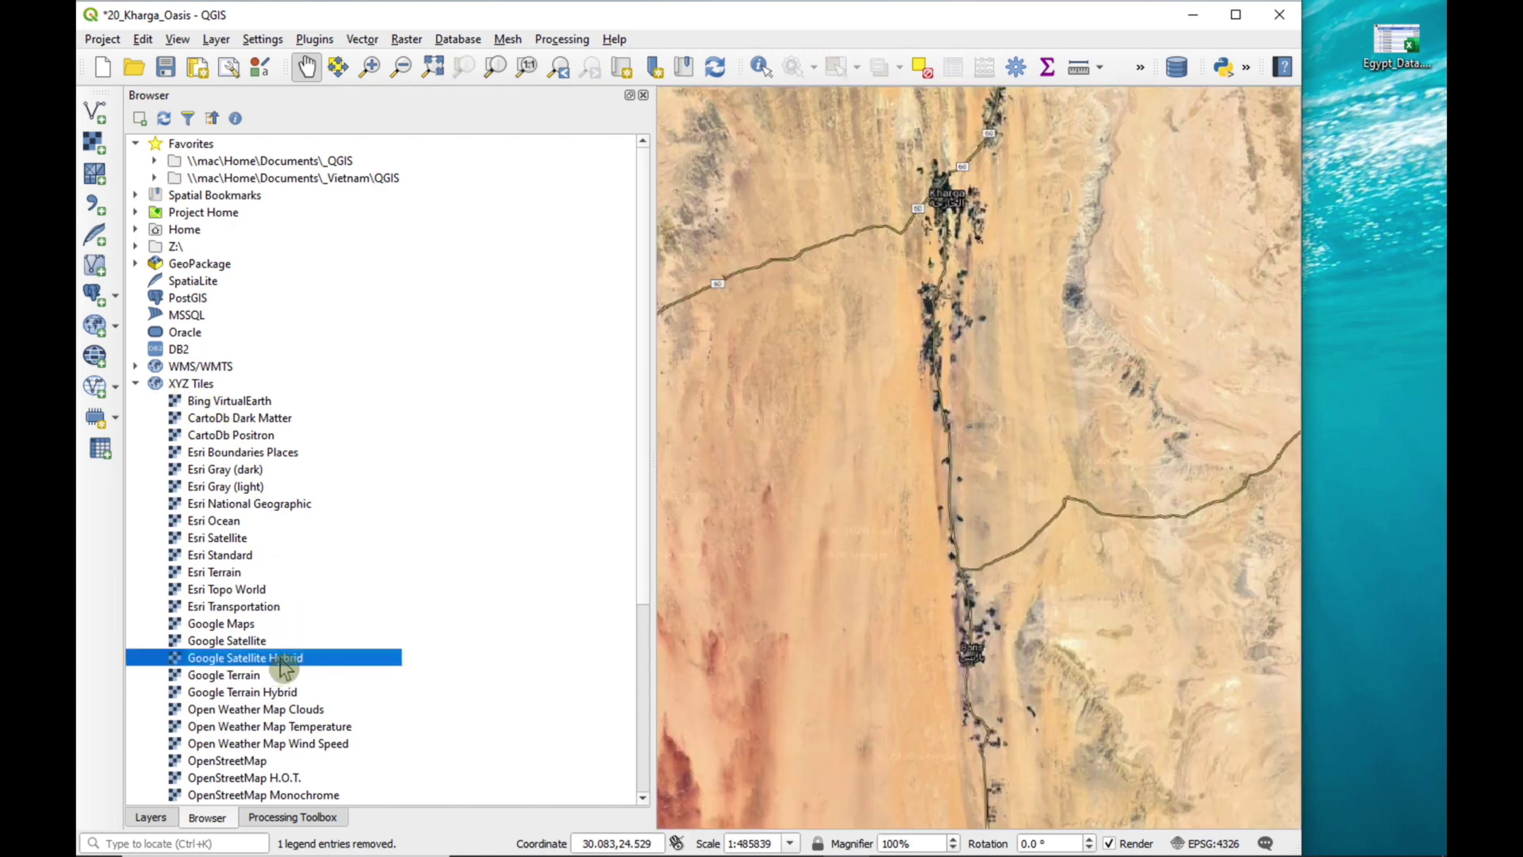
{"action": "left_click", "coordinate": [153, 820]}
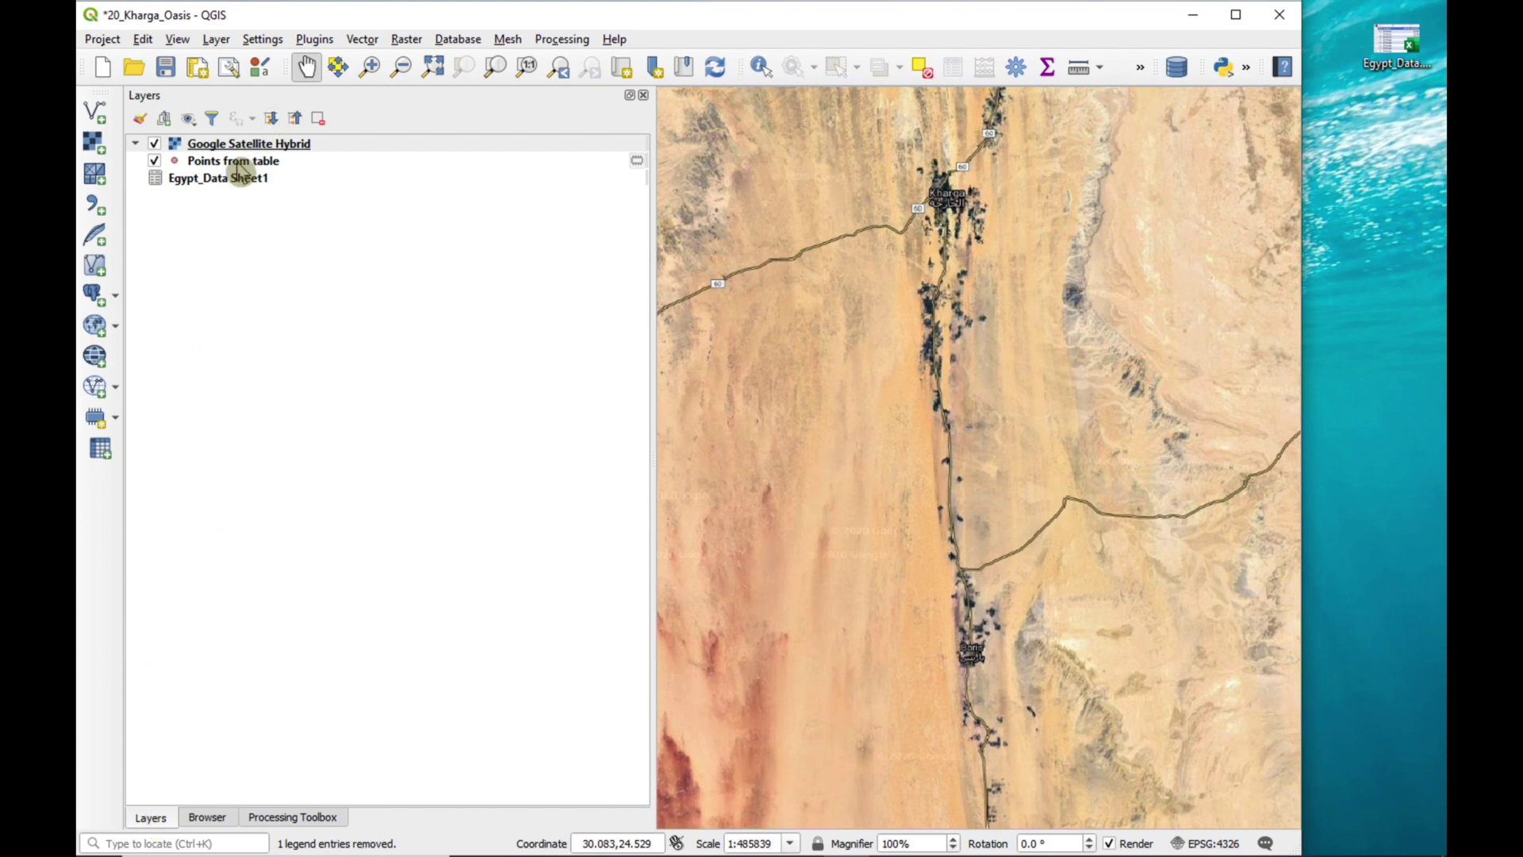
{"action": "left_click_drag", "start_coordinate": [236, 162], "coordinate": [240, 149]}
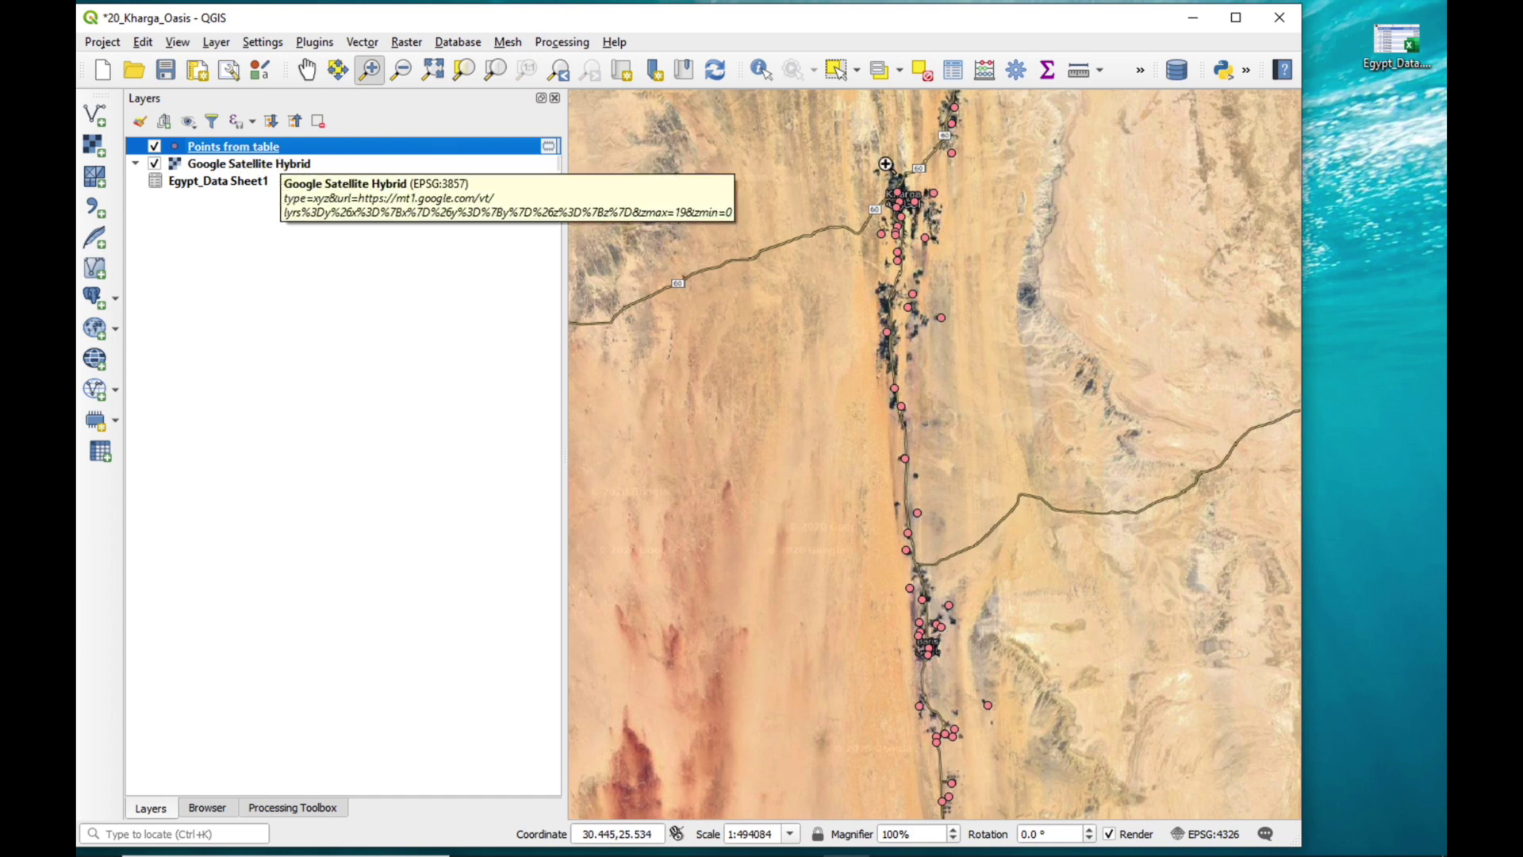
Maximize QGIS, narrow the Layers panel and pan the map north-west
{"action": "left_click", "coordinate": [1237, 24]}
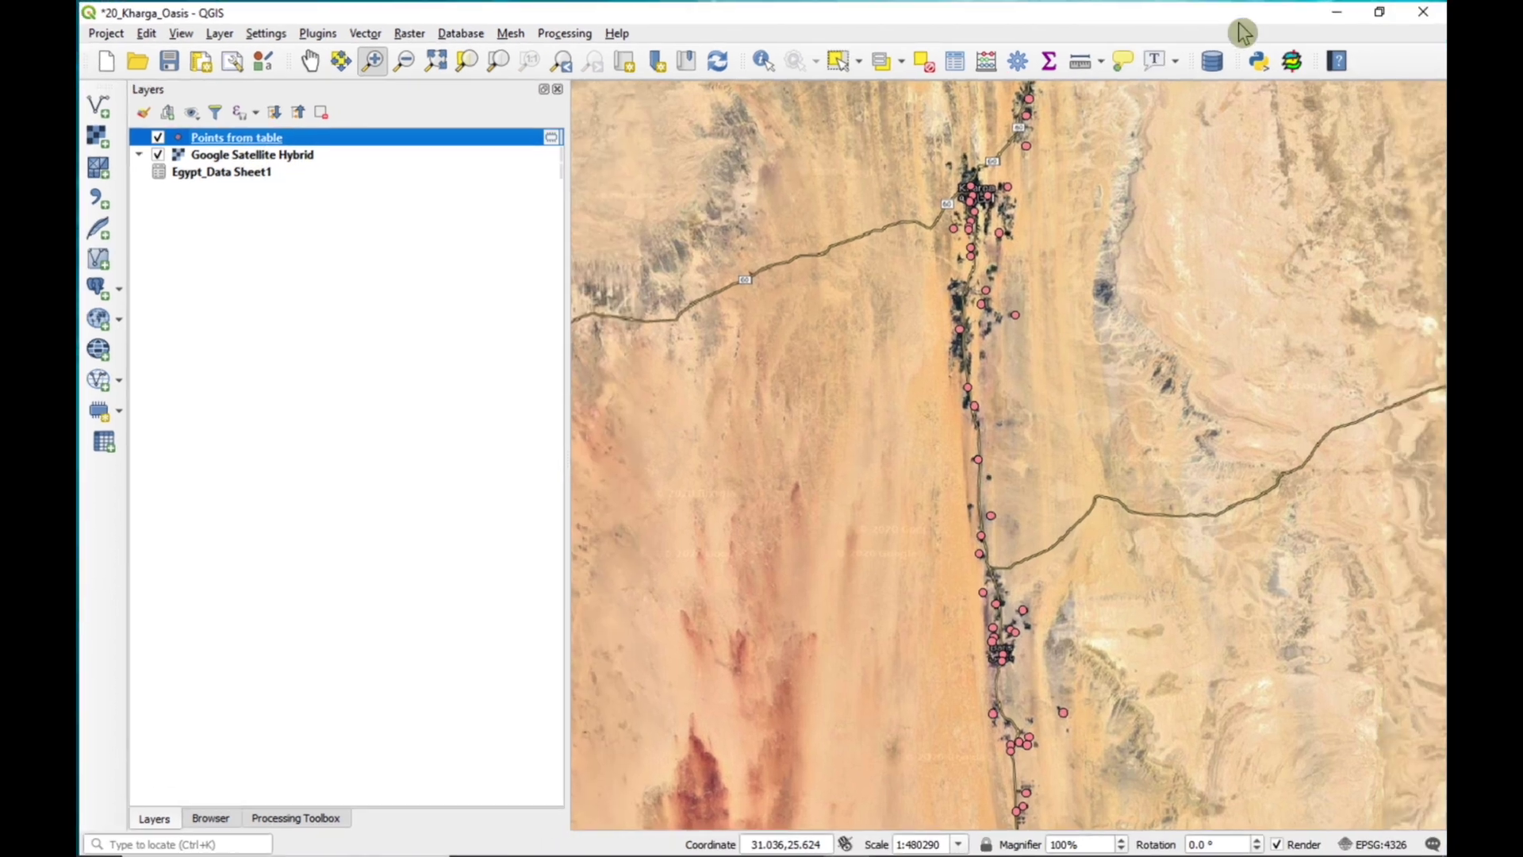
{"action": "left_click_drag", "start_coordinate": [564, 196], "coordinate": [379, 194]}
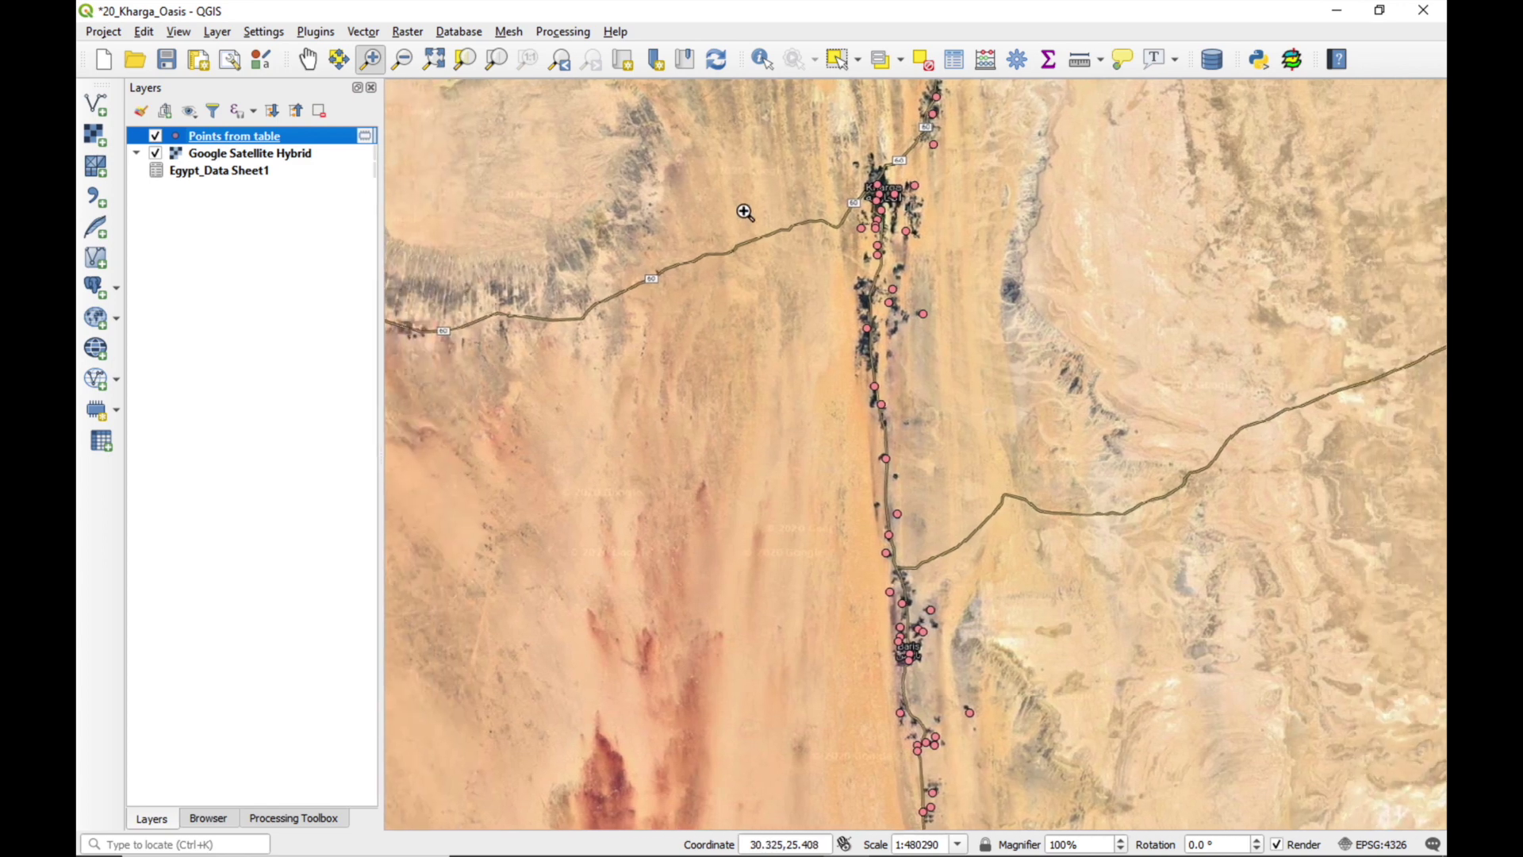
{"action": "left_click", "coordinate": [308, 59]}
{"action": "left_click_drag", "start_coordinate": [712, 193], "coordinate": [891, 292]}
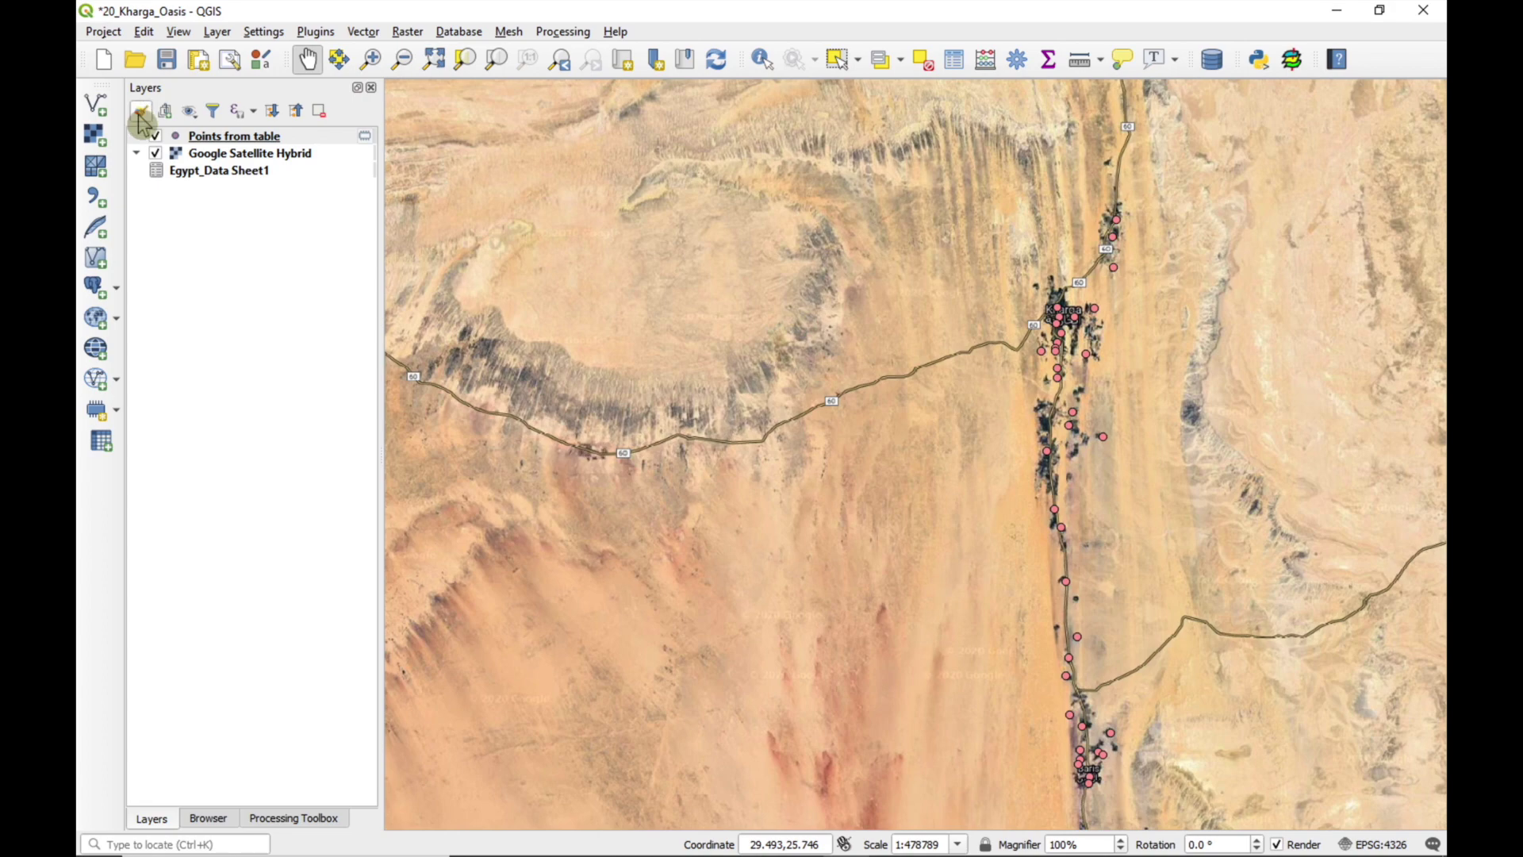
{"action": "left_click", "coordinate": [203, 143]}
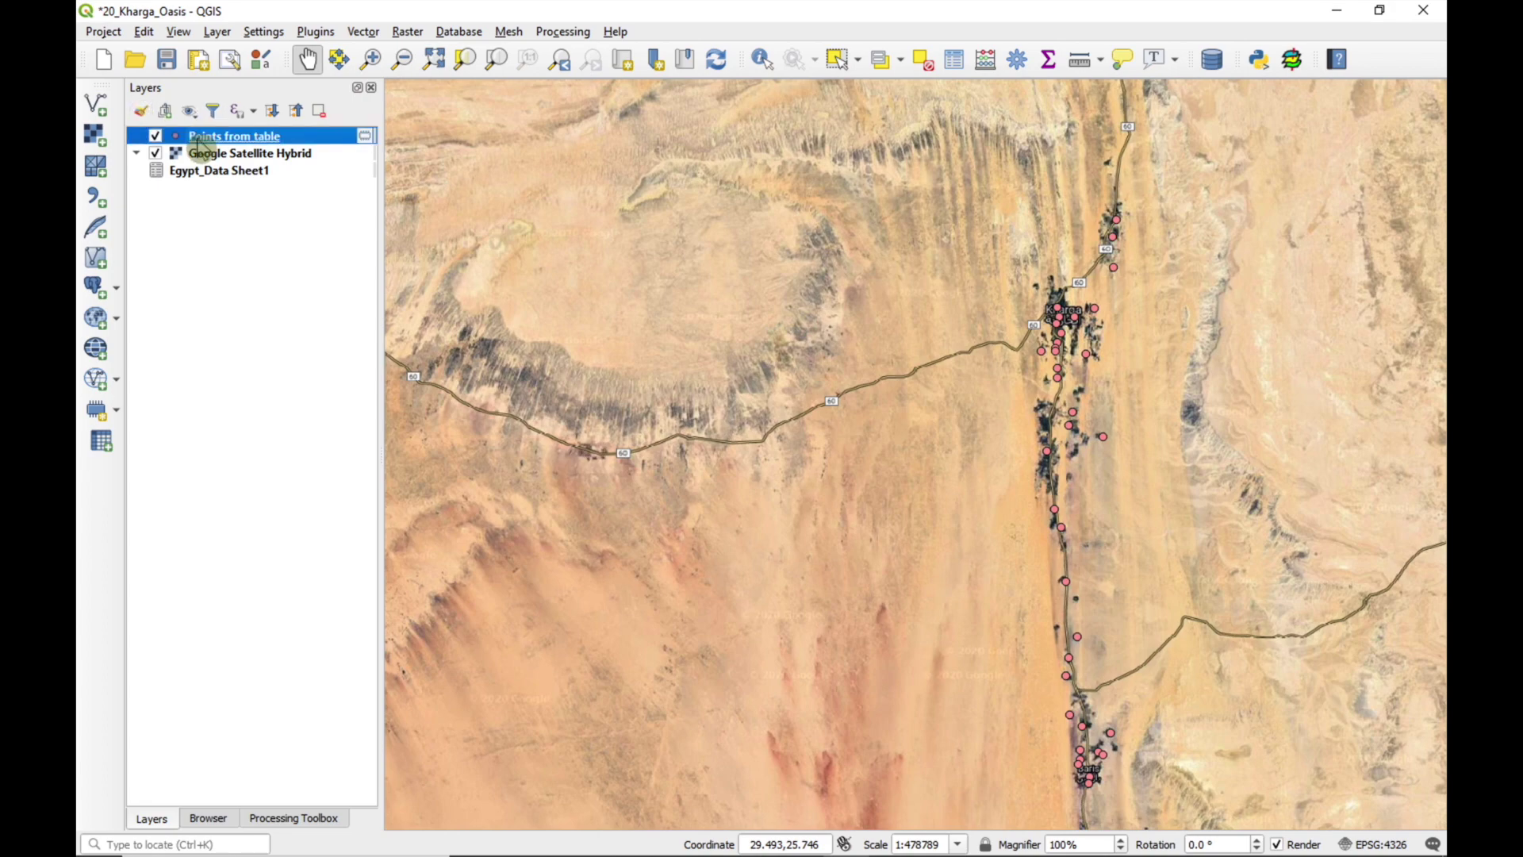
Give Points from table the capital marker symbol with its second Simple marker filled red
{"action": "double_click", "coordinate": [202, 144]}
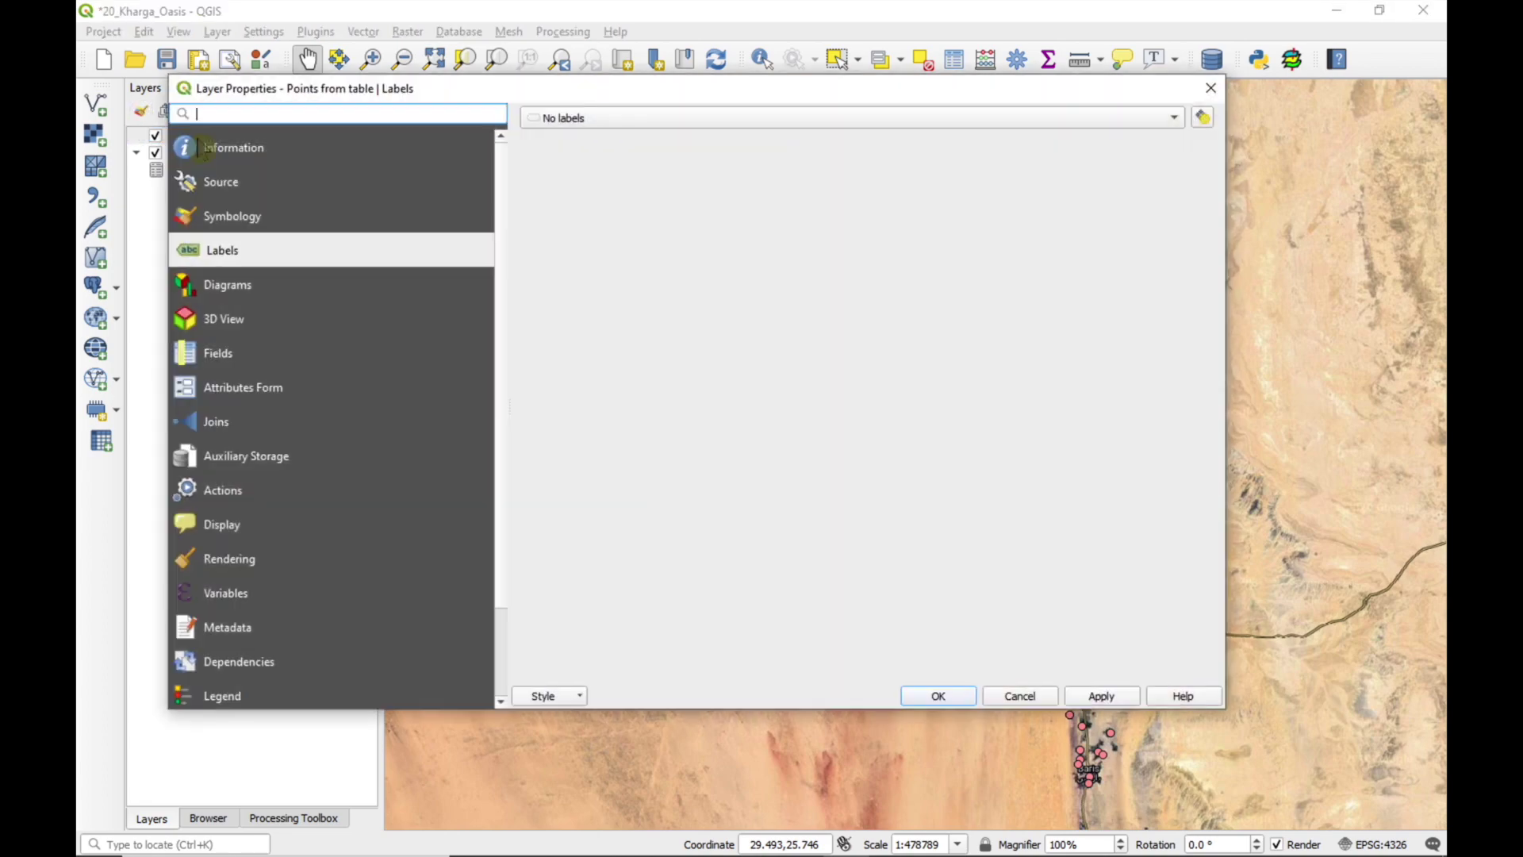
{"action": "left_click", "coordinate": [251, 219]}
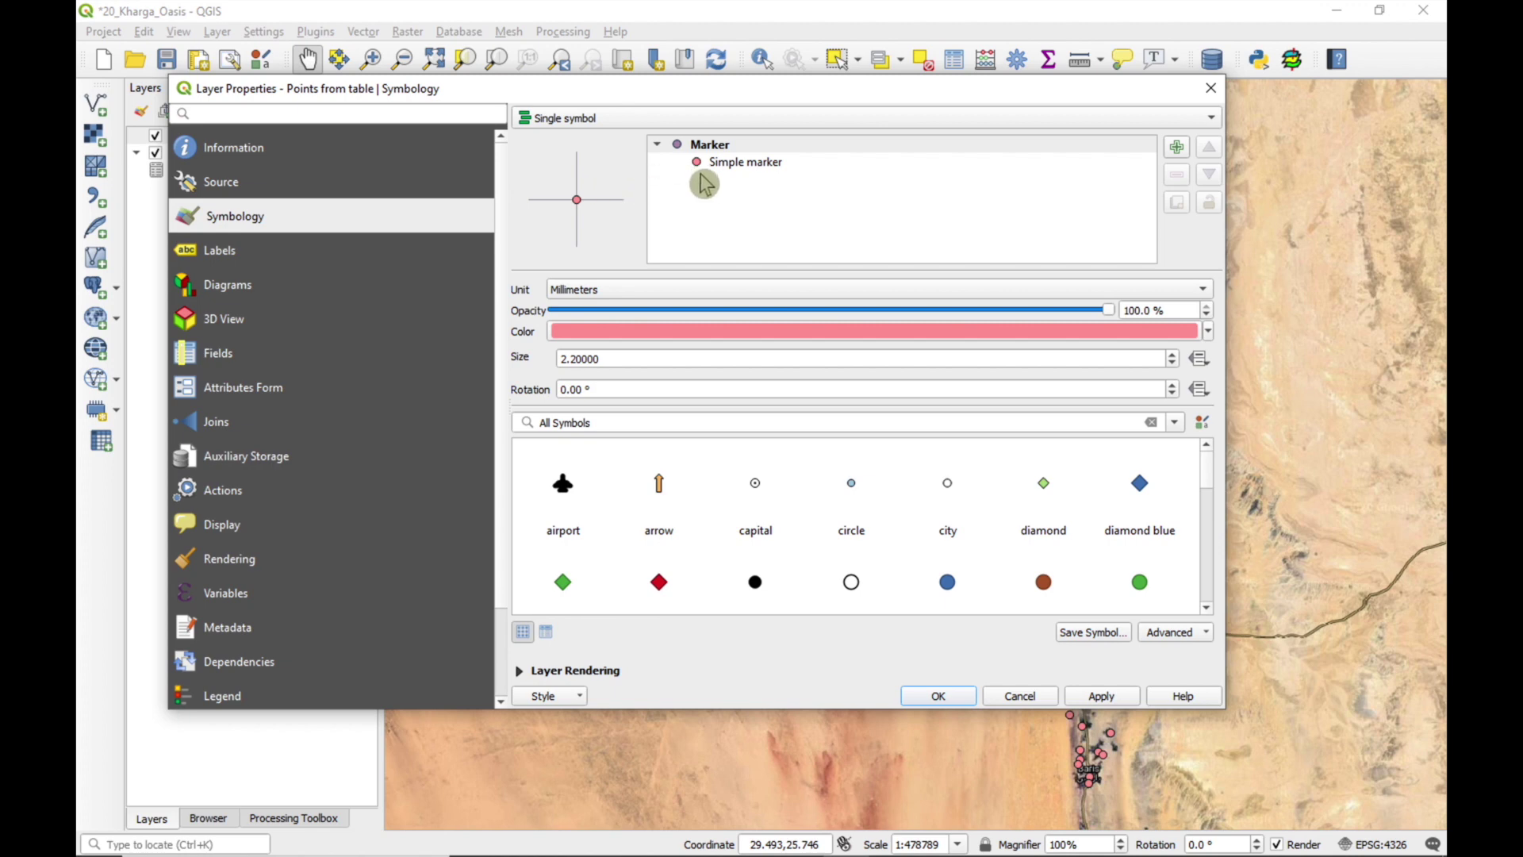
{"action": "left_click", "coordinate": [757, 494]}
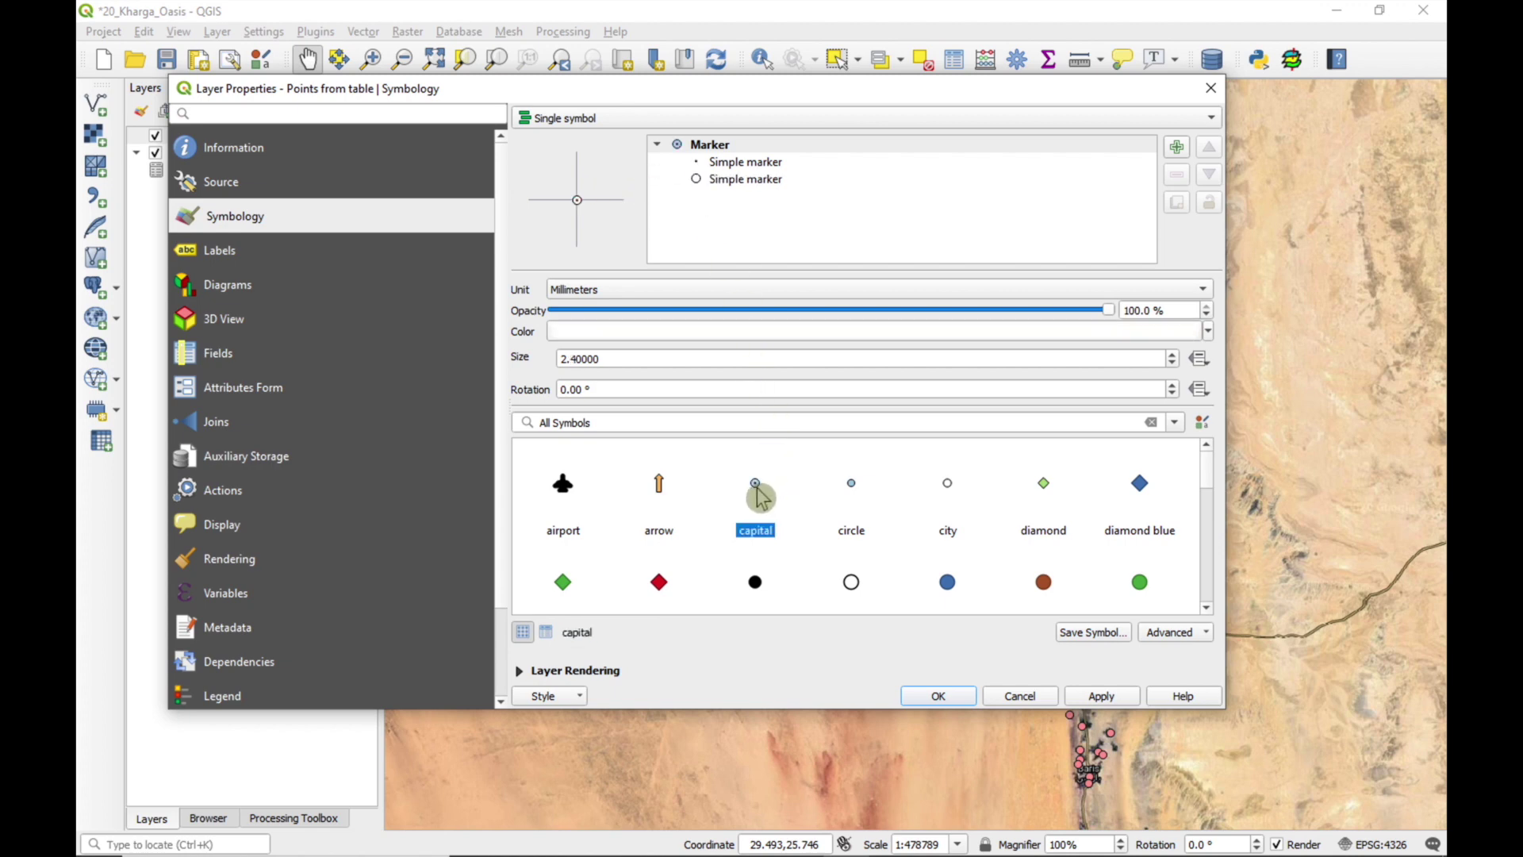
{"action": "left_click", "coordinate": [750, 181]}
{"action": "left_click", "coordinate": [1151, 354]}
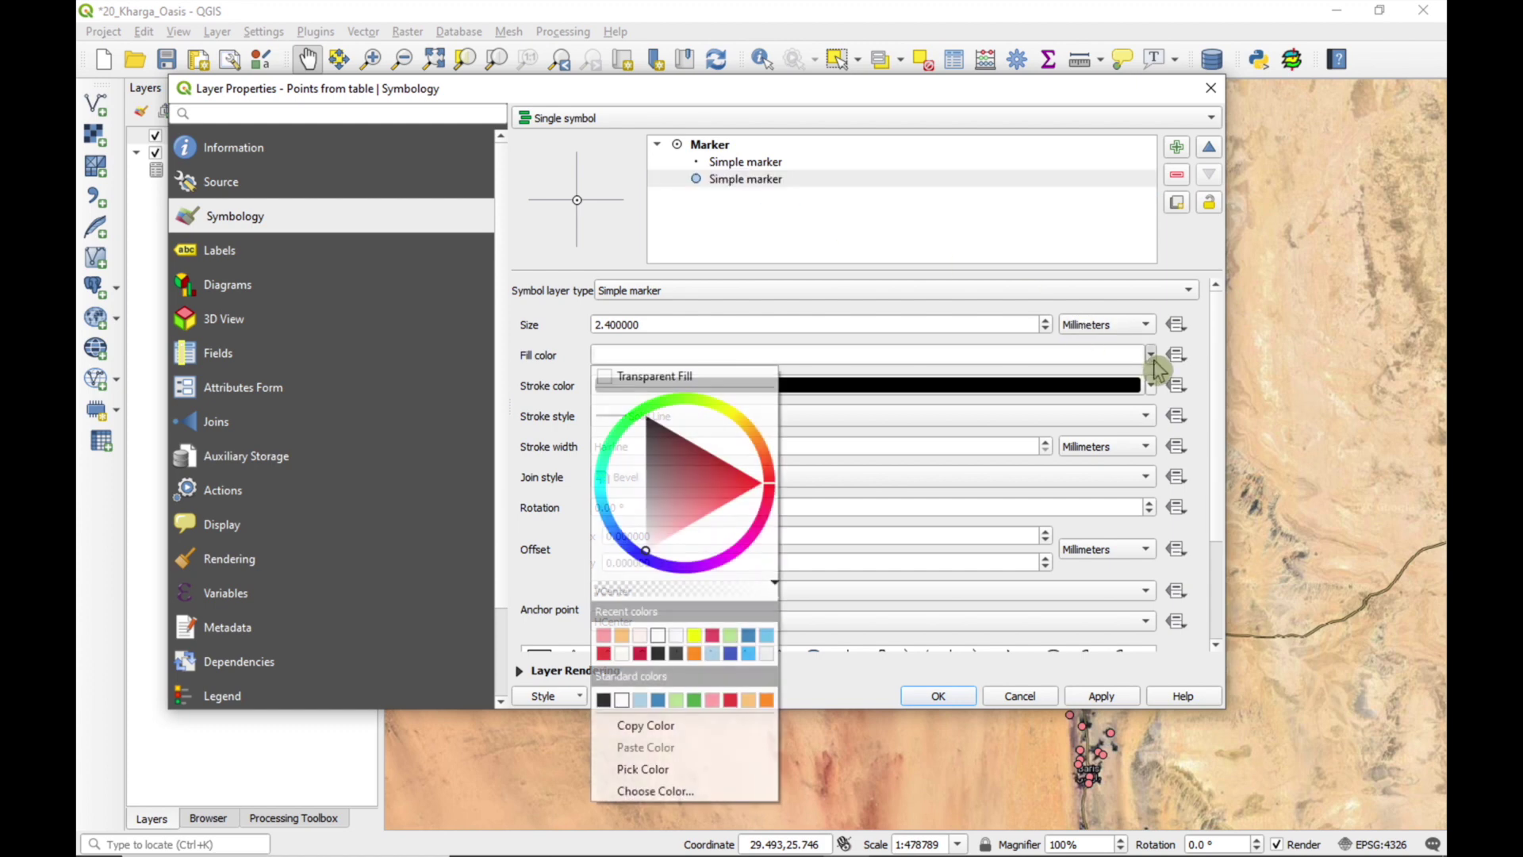
{"action": "left_click", "coordinate": [604, 653]}
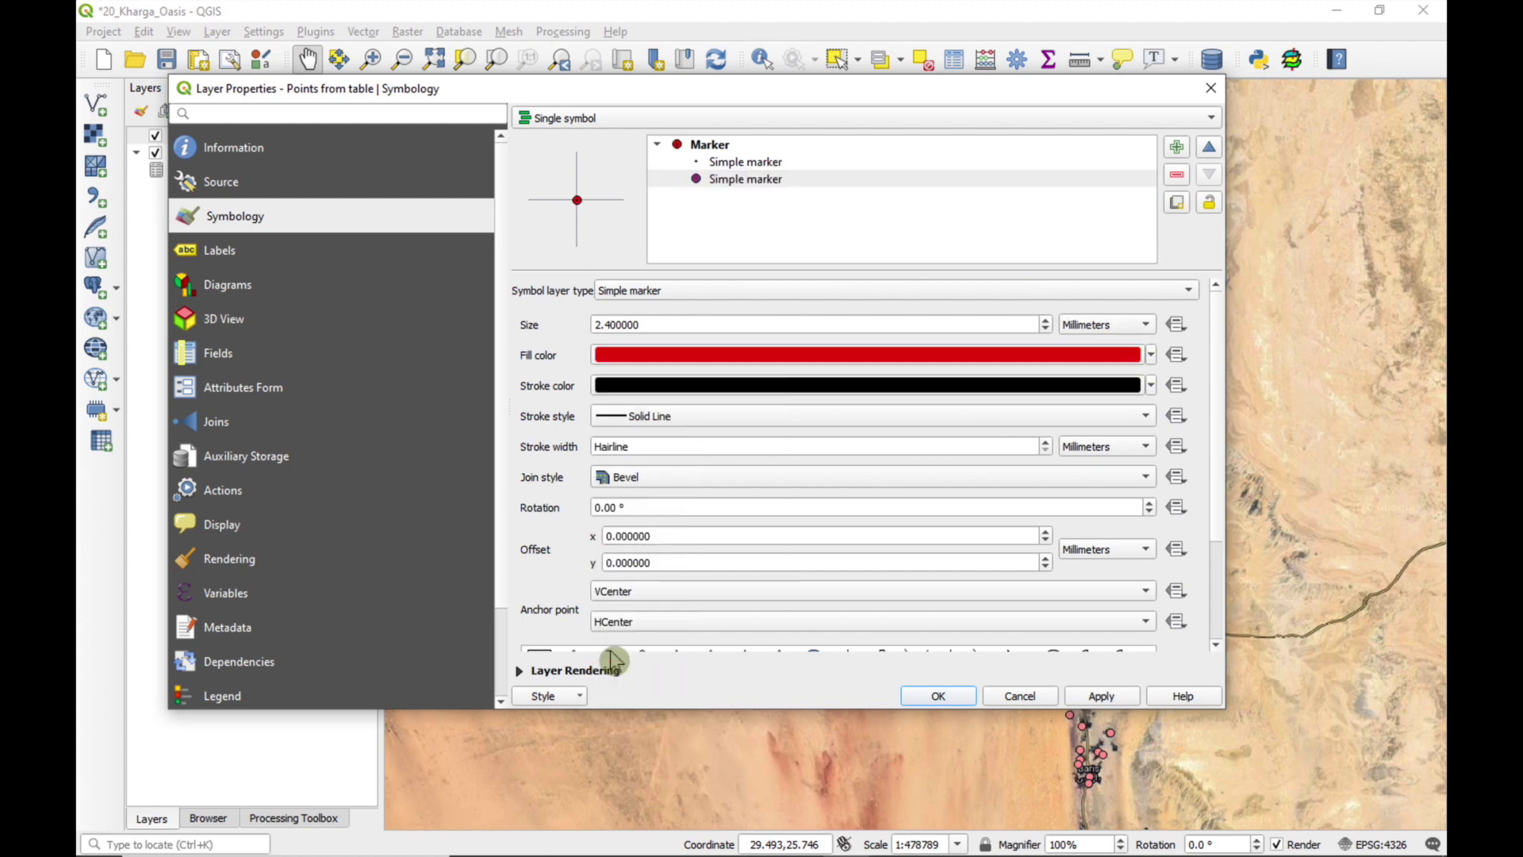
{"action": "left_click", "coordinate": [1101, 696]}
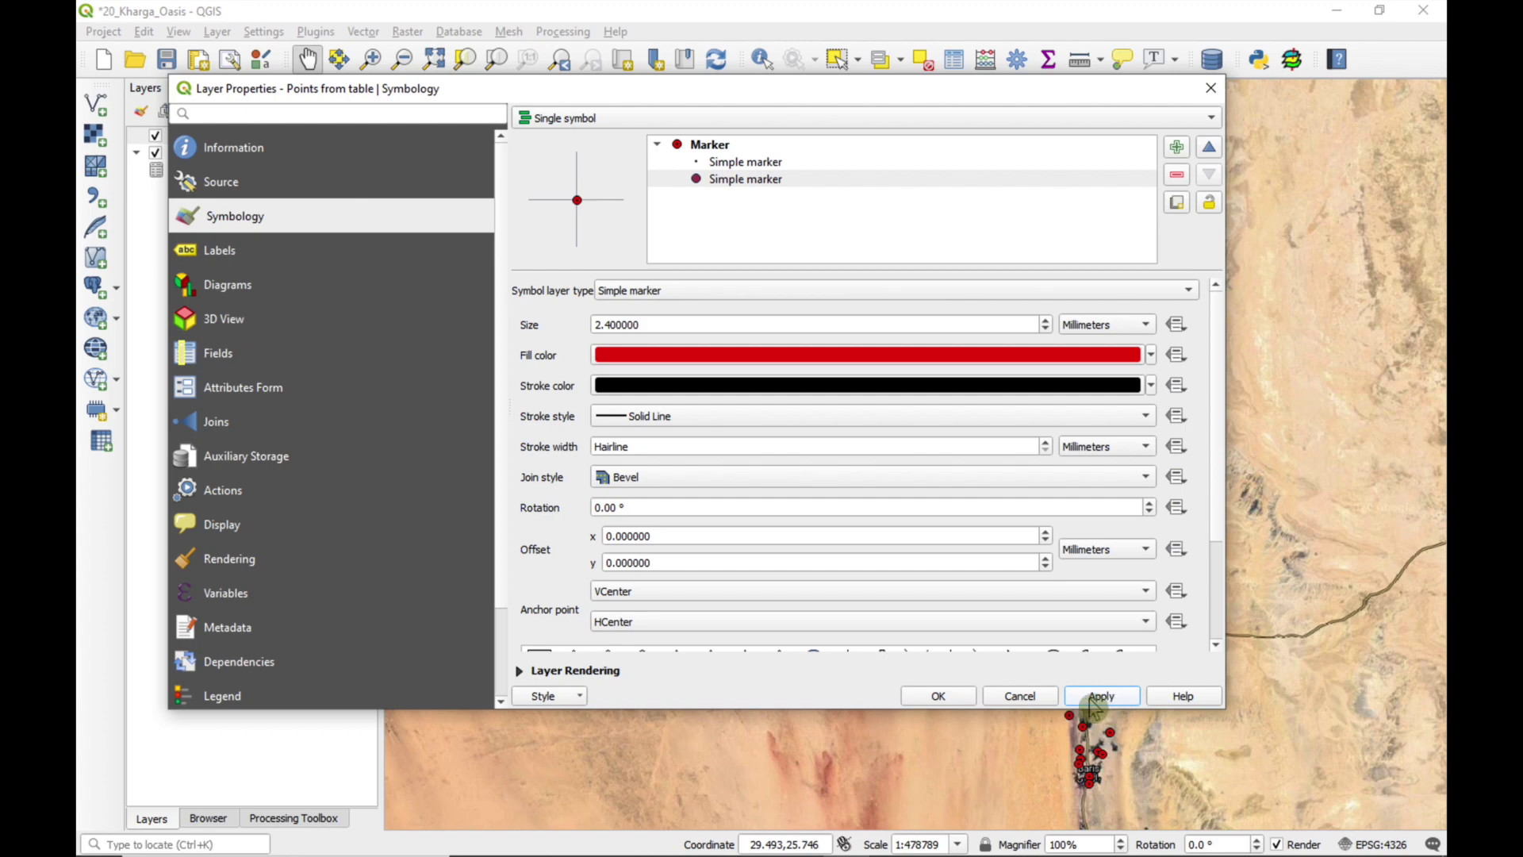
{"action": "left_click", "coordinate": [940, 698]}
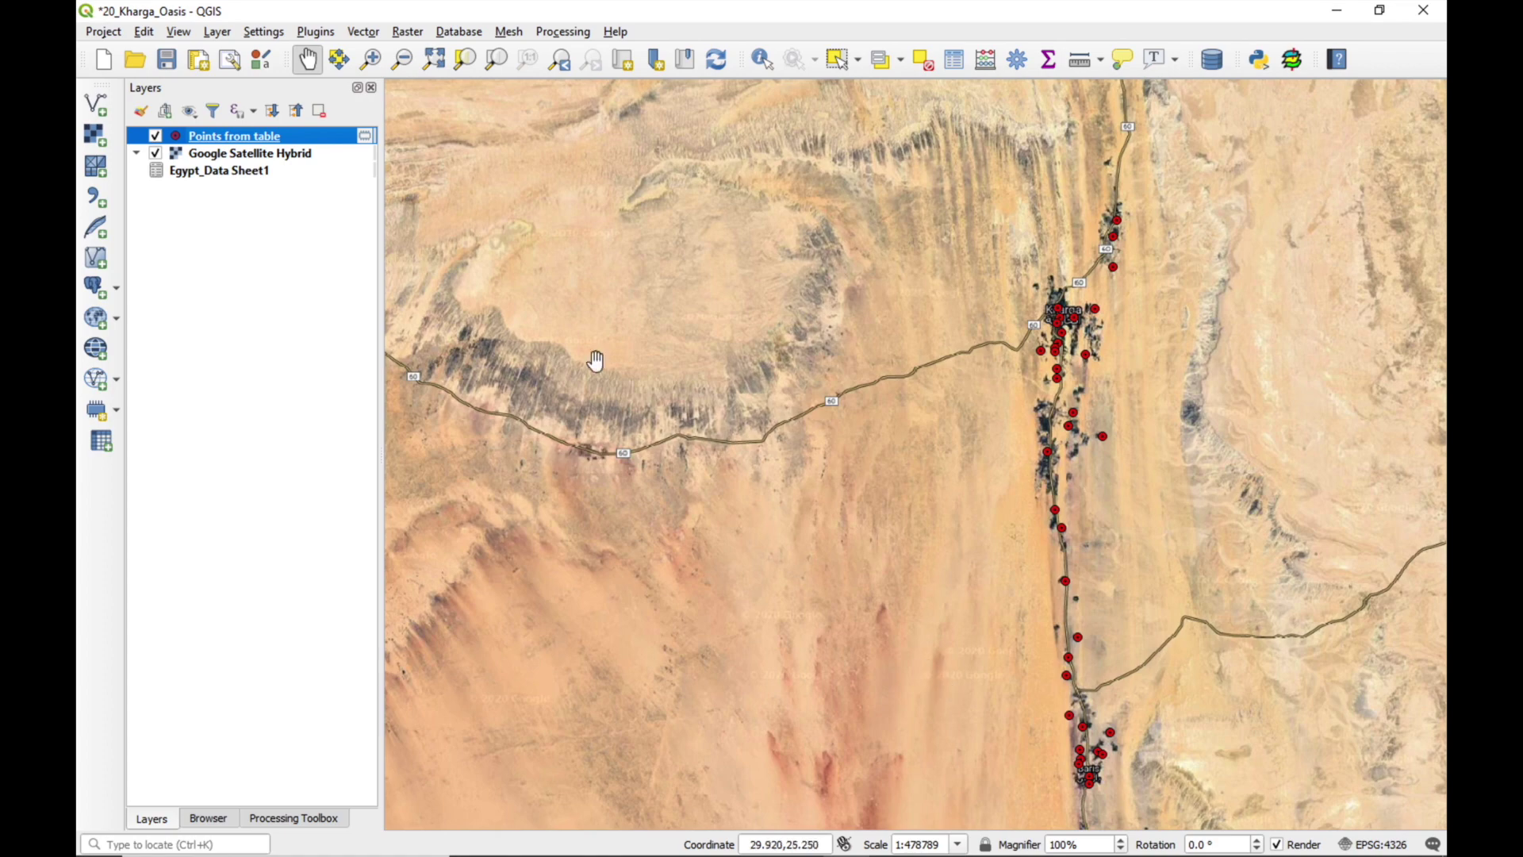
Turn on Single labels for Points from table using the Well field
{"action": "double_click", "coordinate": [224, 138]}
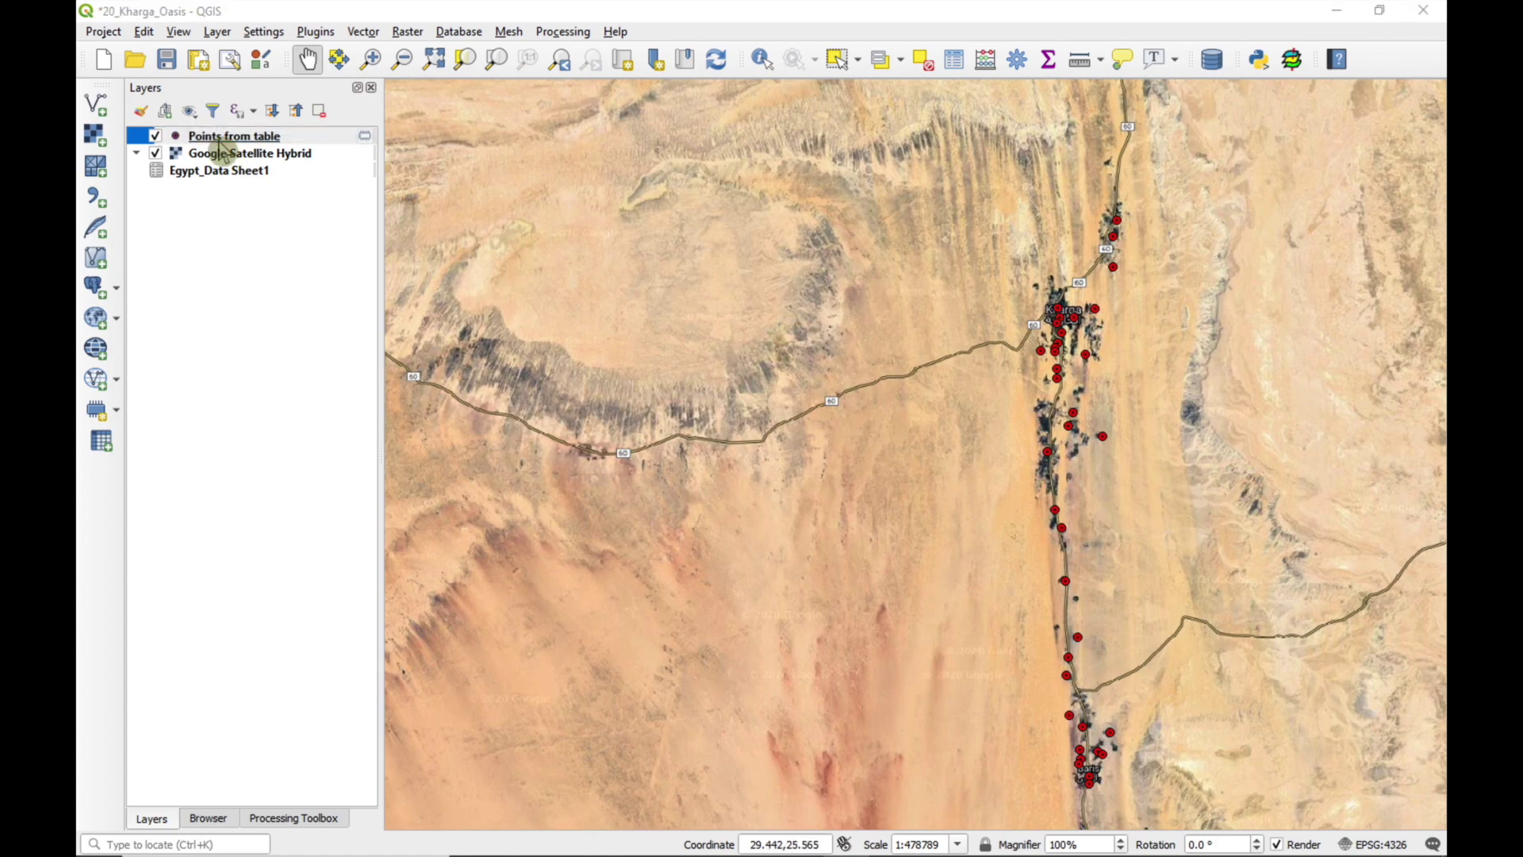
{"action": "left_click", "coordinate": [249, 260]}
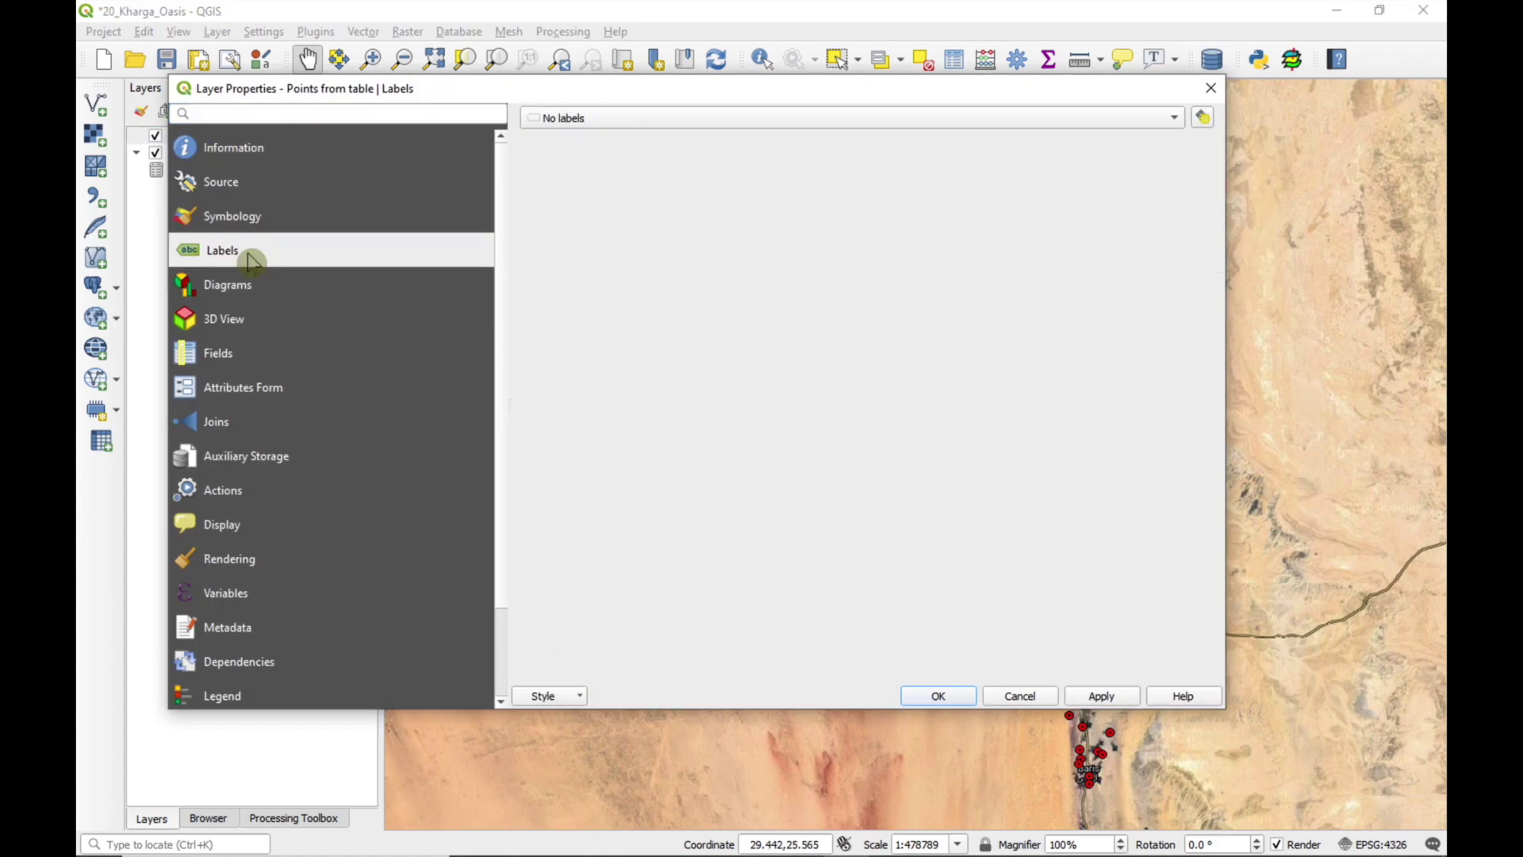
{"action": "left_click", "coordinate": [605, 120]}
{"action": "left_click", "coordinate": [605, 141]}
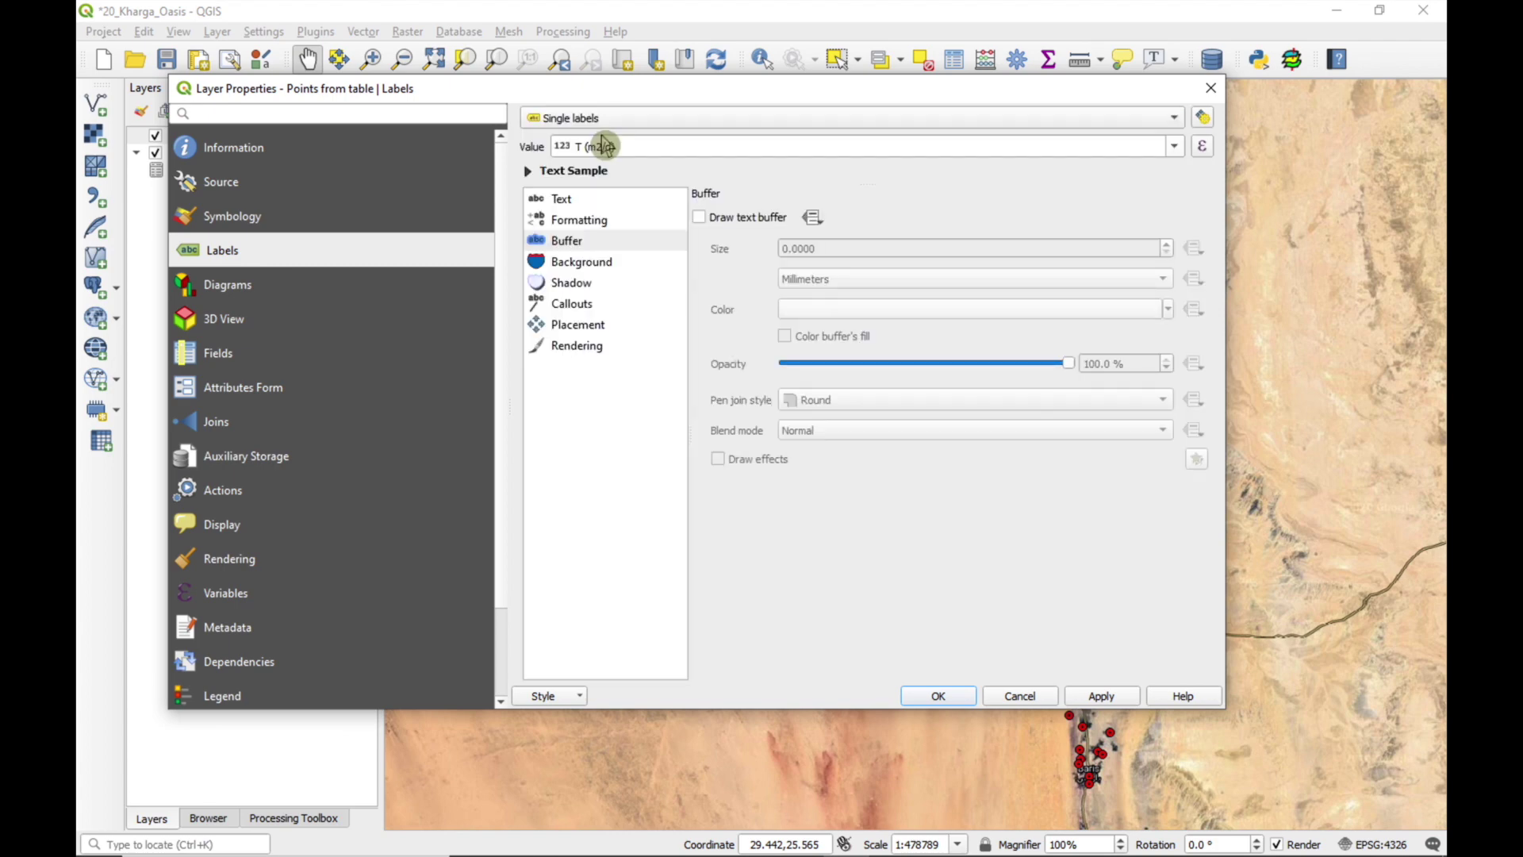
{"action": "left_click", "coordinate": [1174, 146]}
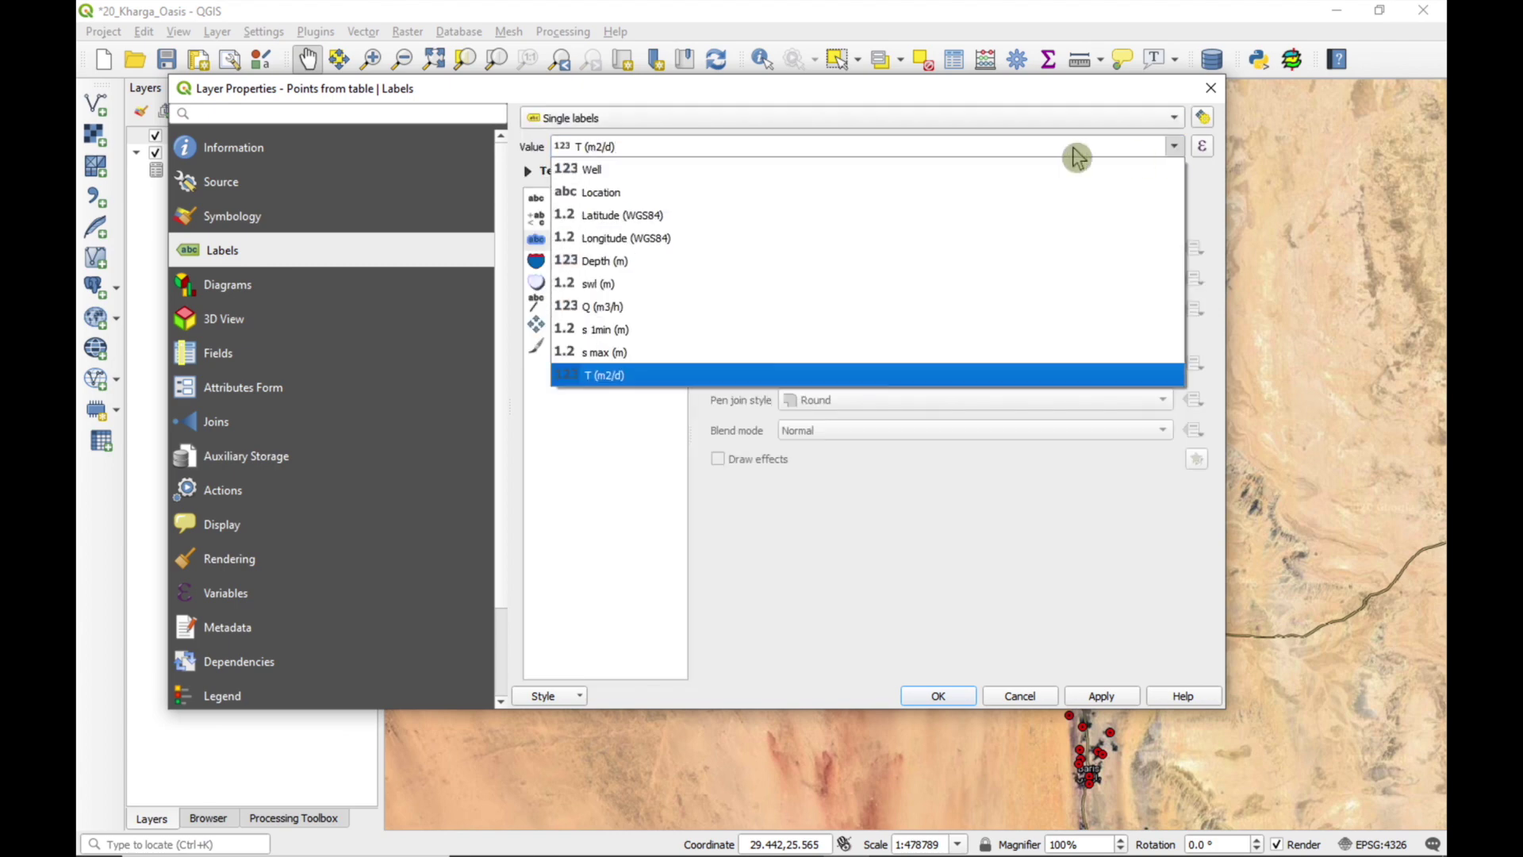
{"action": "left_click", "coordinate": [955, 178]}
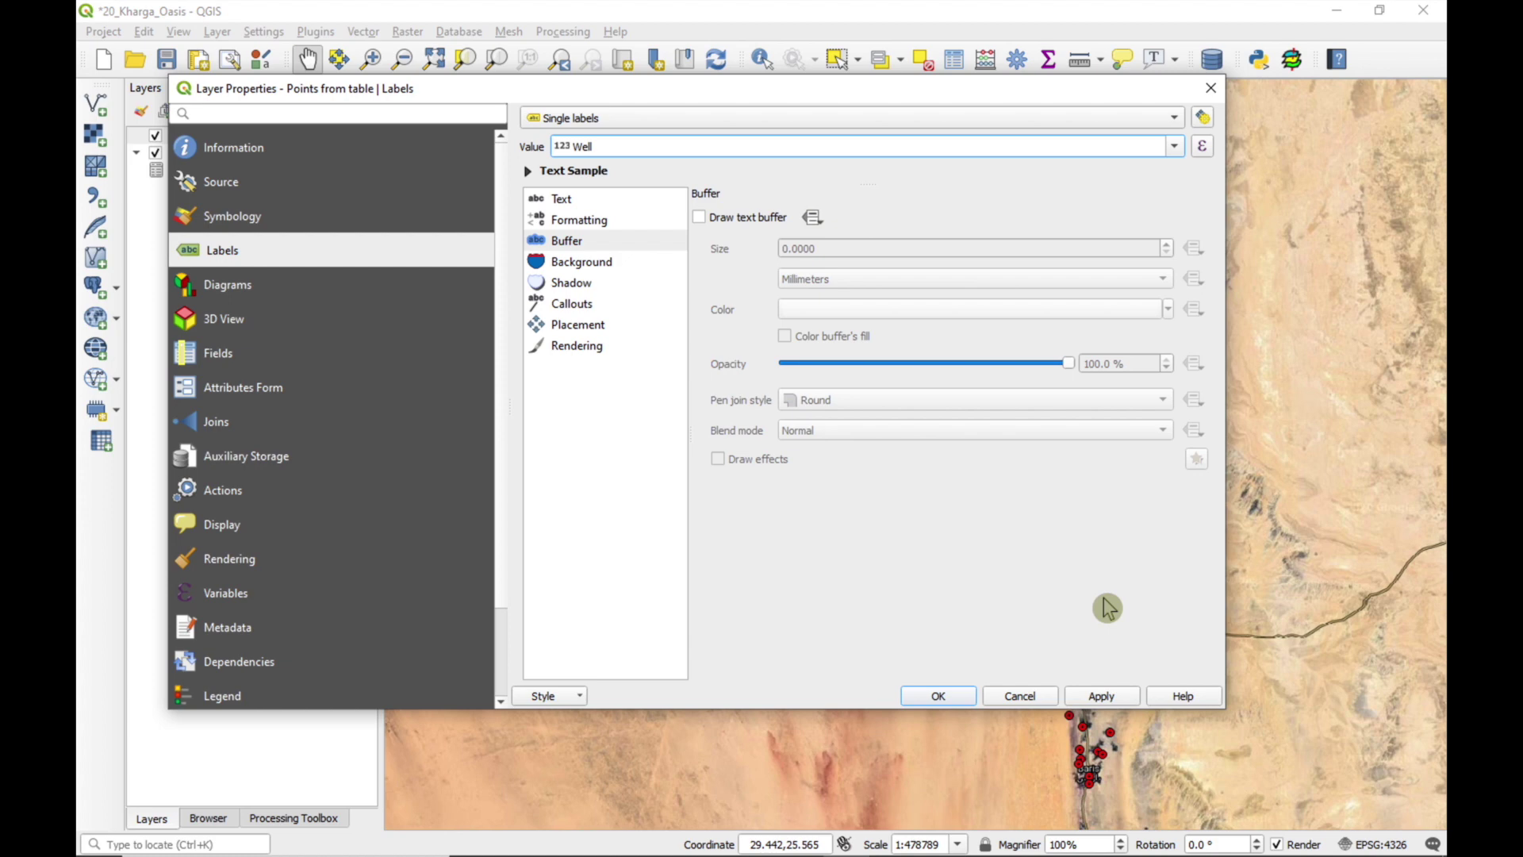
{"action": "left_click", "coordinate": [1104, 696]}
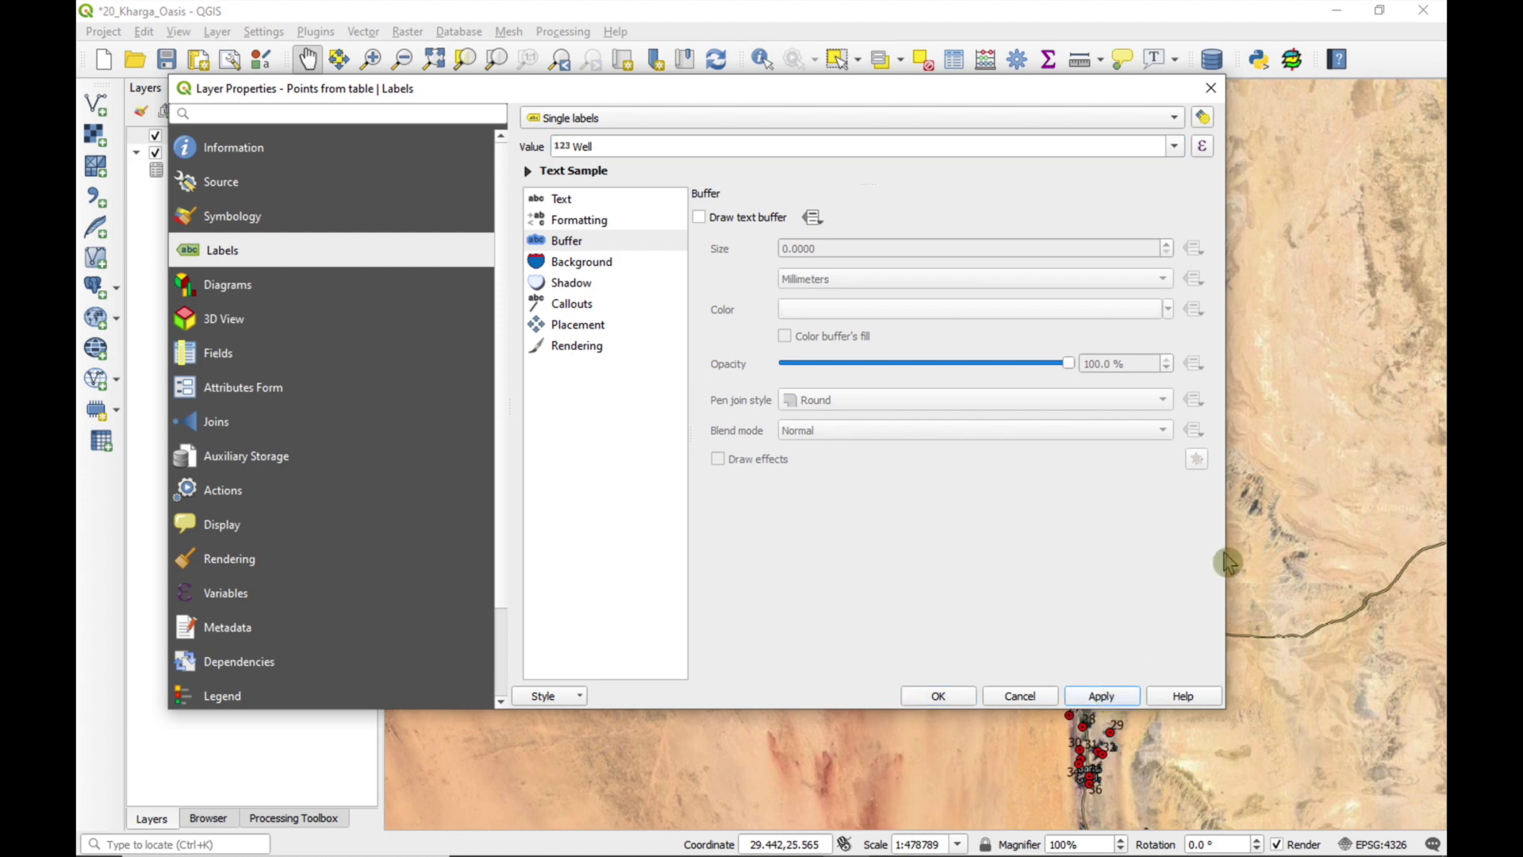
Enable a 1 mm text buffer around the well labels
{"action": "left_click_drag", "start_coordinate": [1227, 551], "coordinate": [918, 547]}
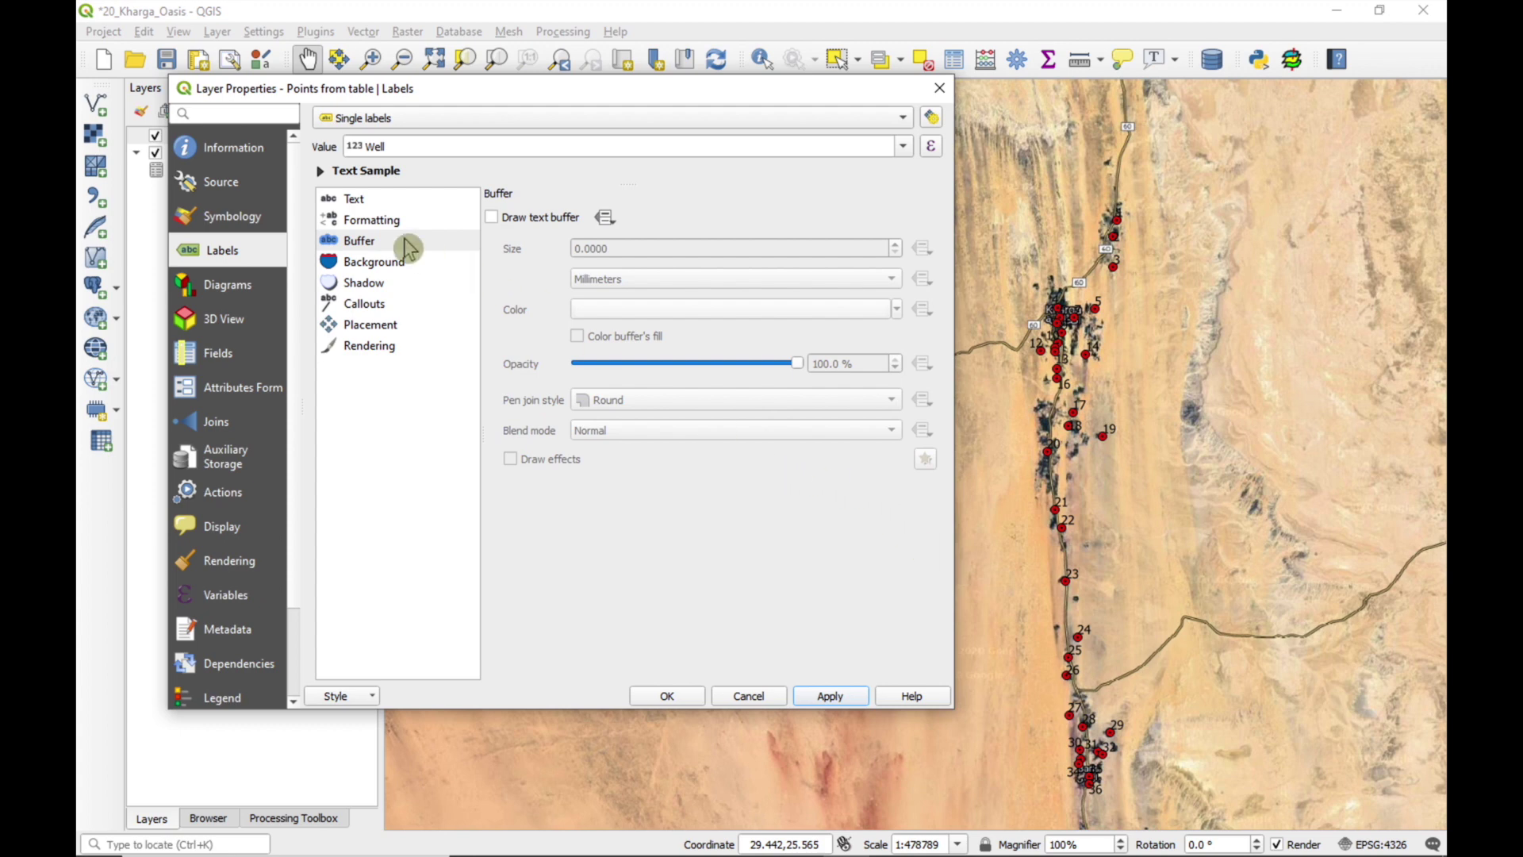
{"action": "left_click", "coordinate": [373, 222]}
{"action": "left_click", "coordinate": [405, 240]}
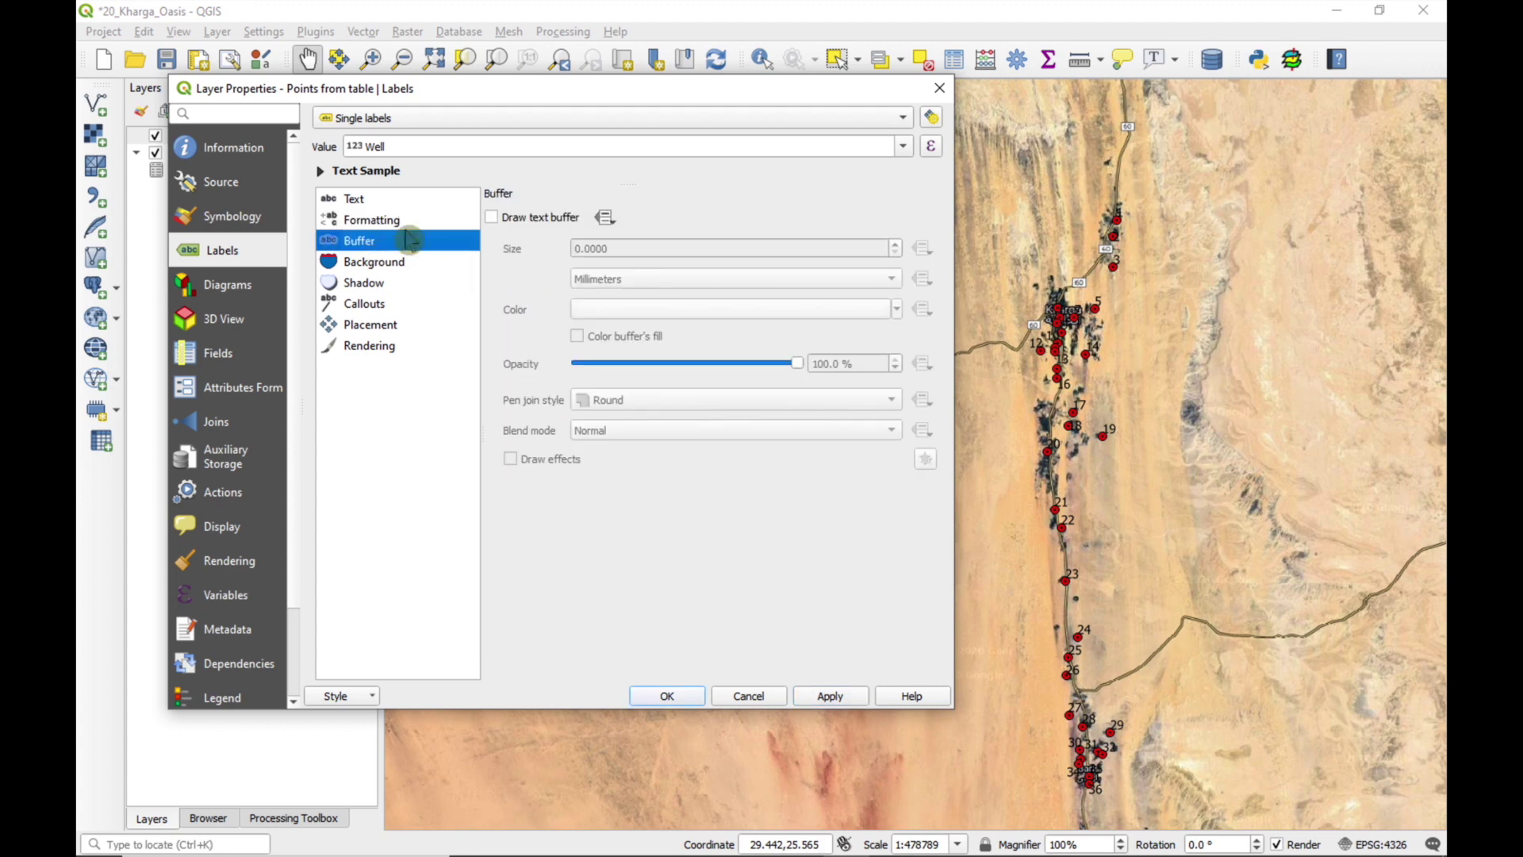
{"action": "left_click", "coordinate": [491, 217]}
{"action": "left_click", "coordinate": [573, 251]}
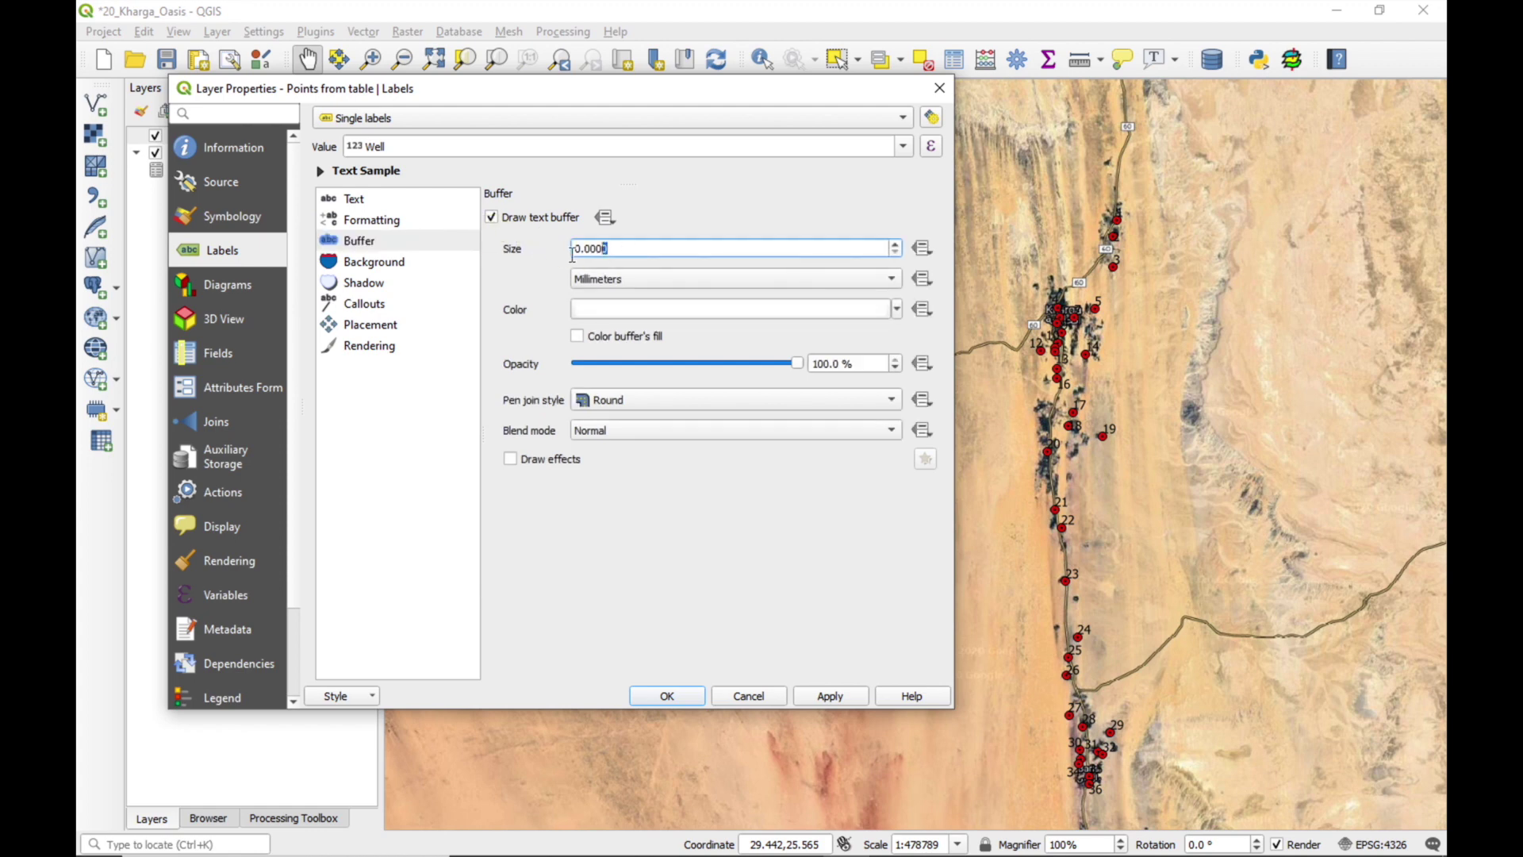
{"action": "left_click_drag", "start_coordinate": [608, 249], "coordinate": [453, 252]}
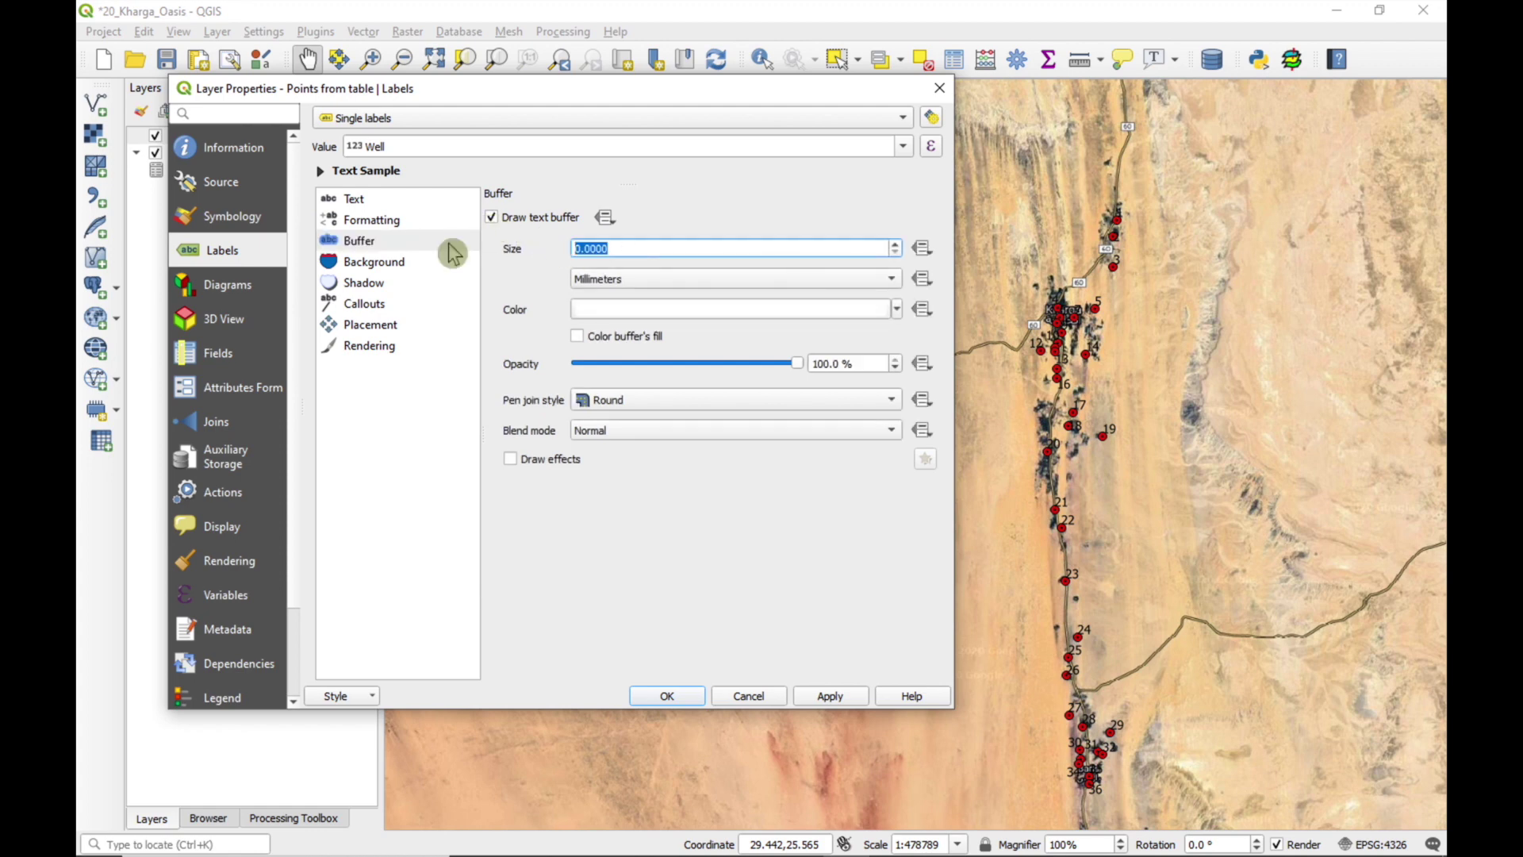
{"action": "left_click", "coordinate": [830, 695]}
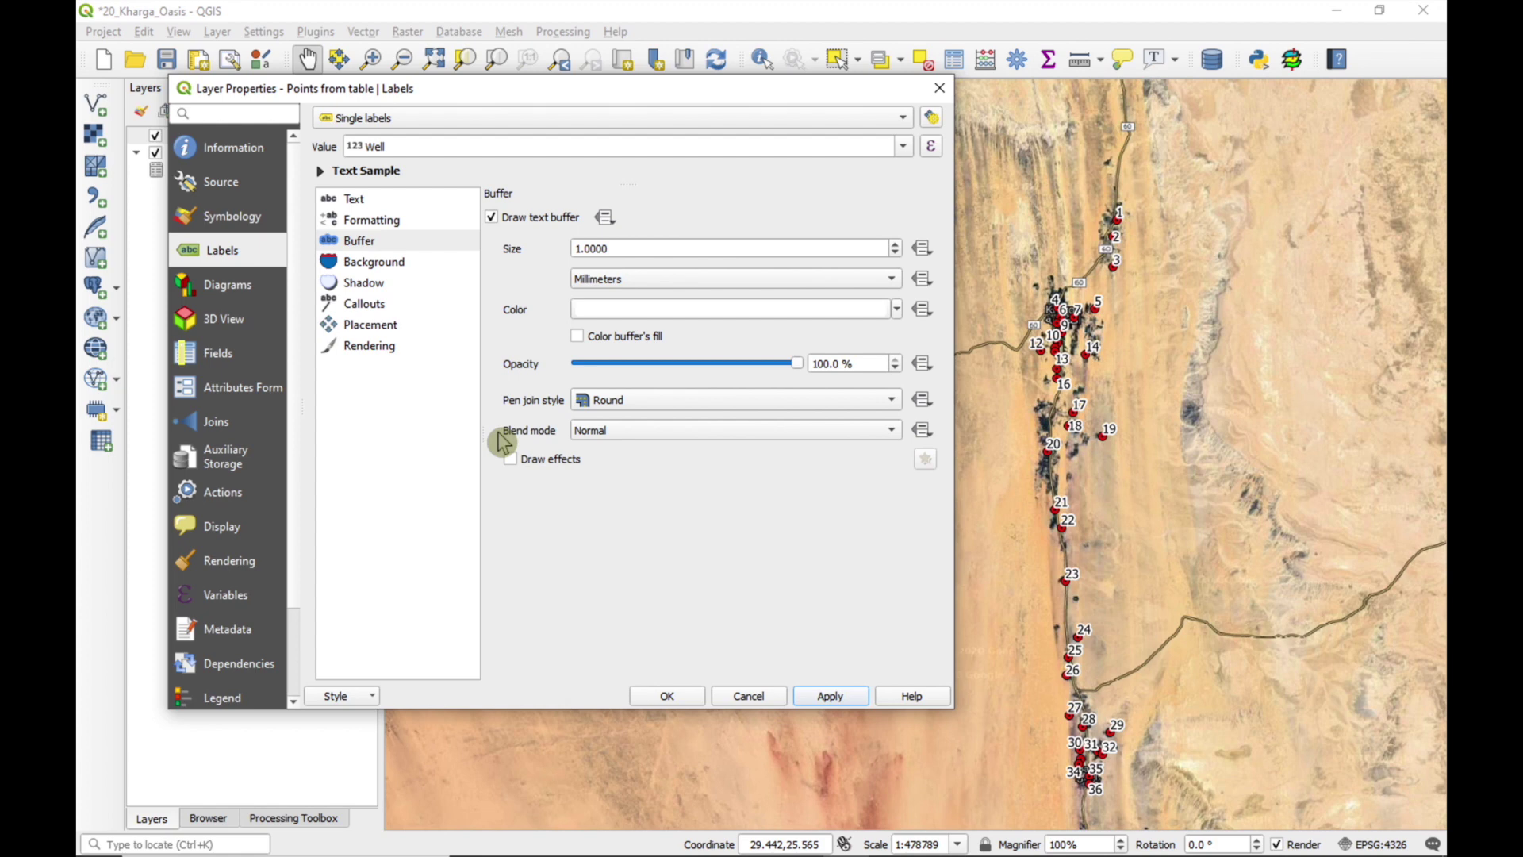
Set the label placement distance to 1 mm and apply
{"action": "left_click", "coordinate": [375, 327]}
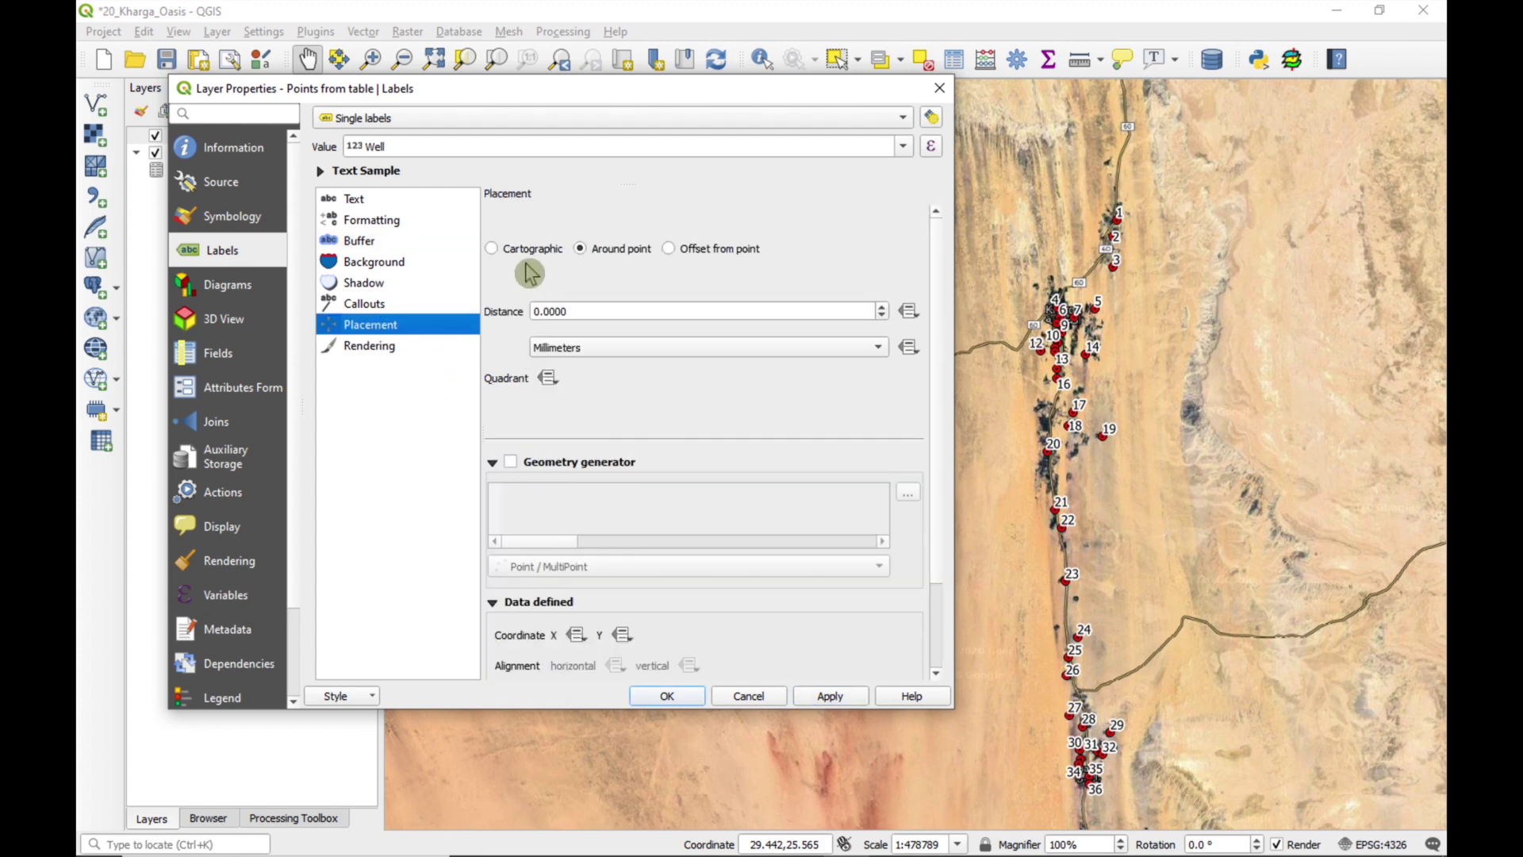
{"action": "left_click_drag", "start_coordinate": [576, 312], "coordinate": [463, 317]}
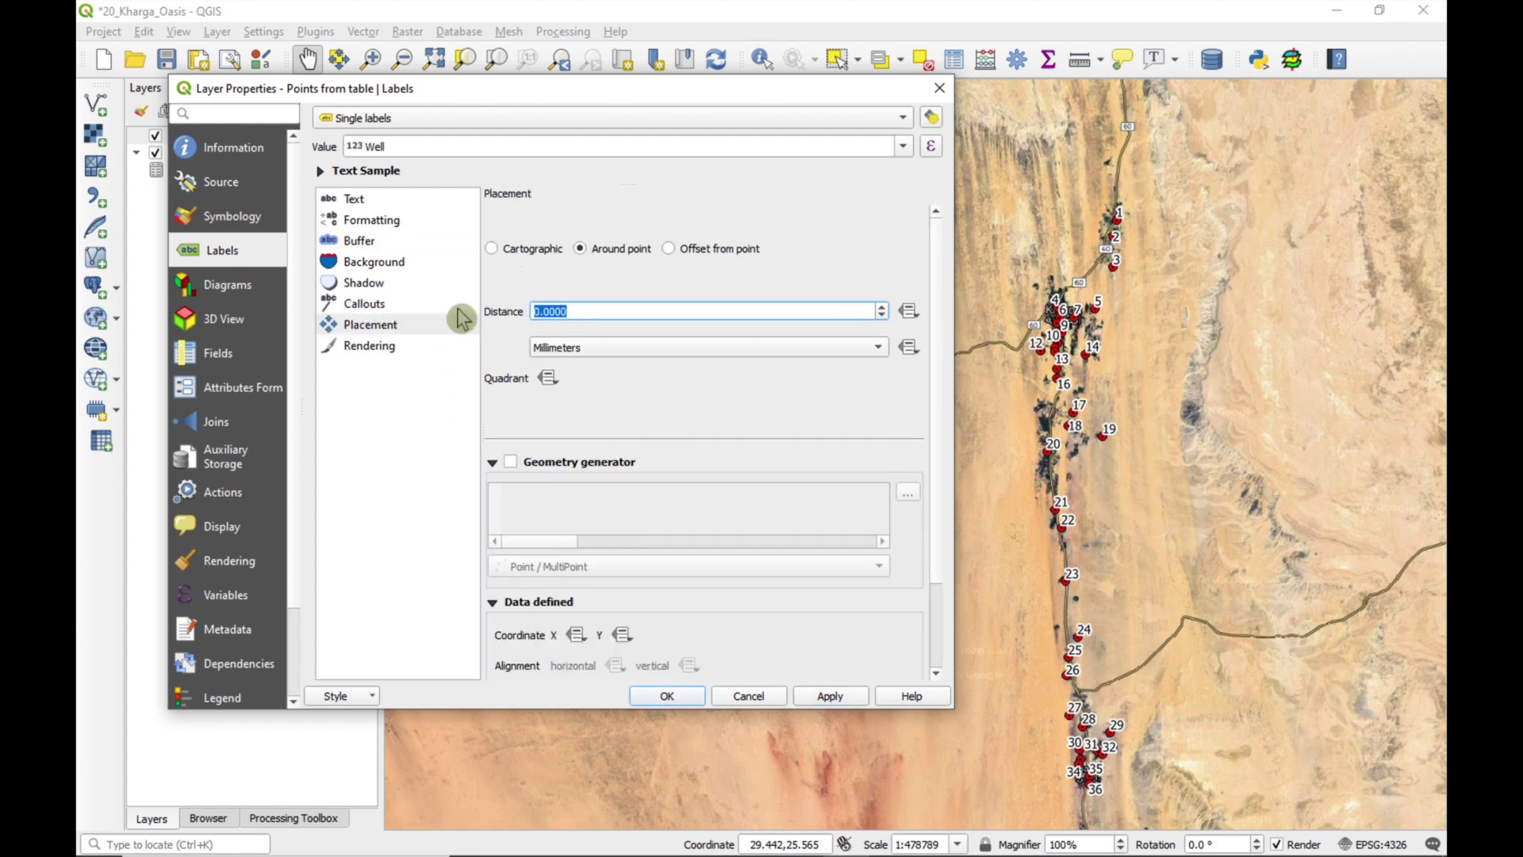
{"action": "type", "text": "1"}
{"action": "left_click", "coordinate": [830, 698]}
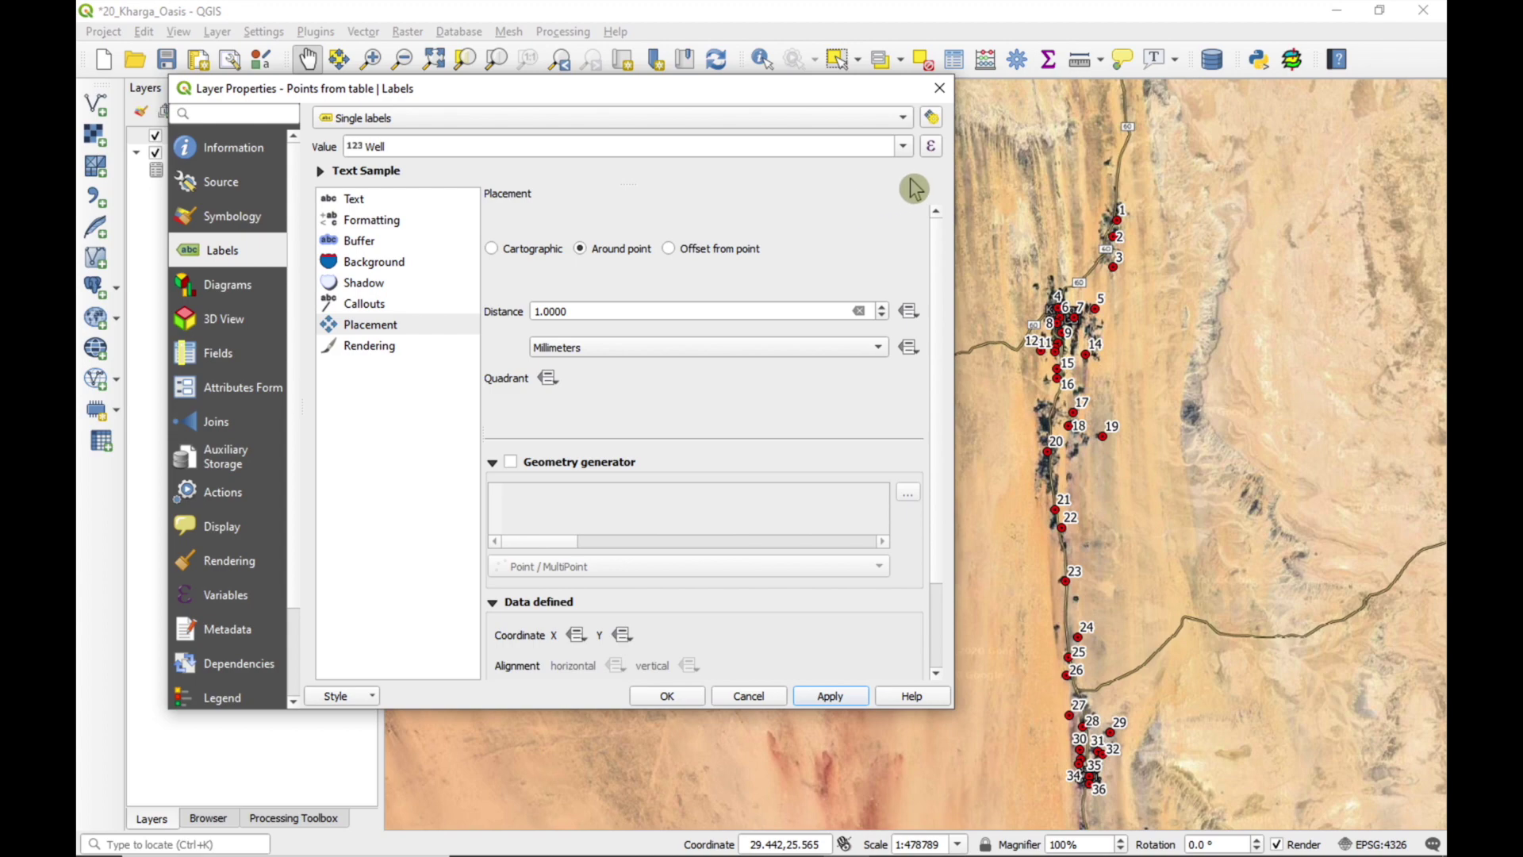
Change the label value to the expression 'W' || Well, apply, and close Layer Properties
{"action": "left_click", "coordinate": [932, 147]}
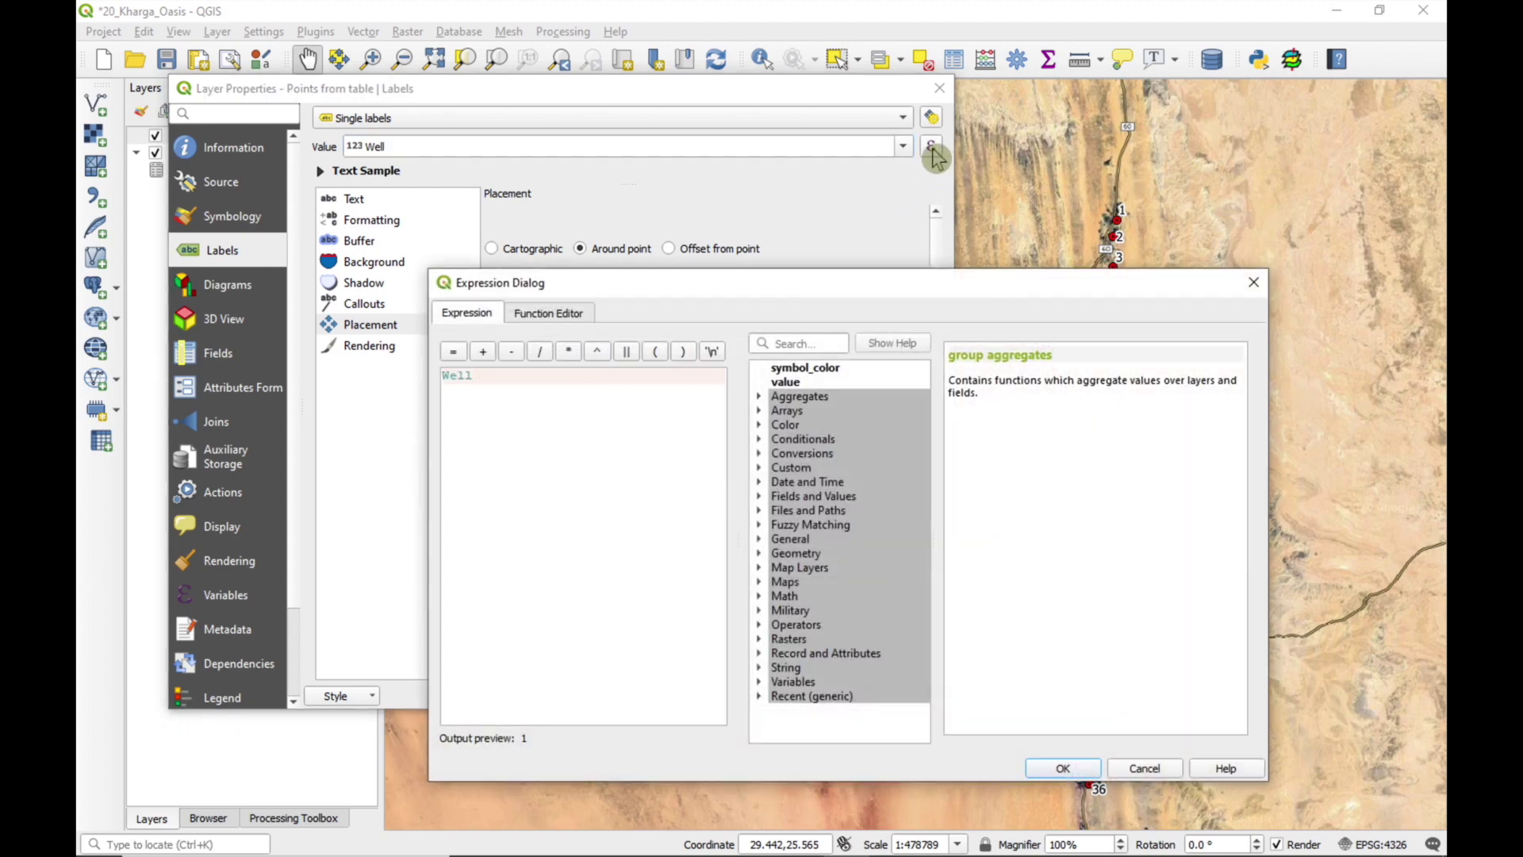
{"action": "type", "text": "'W"}
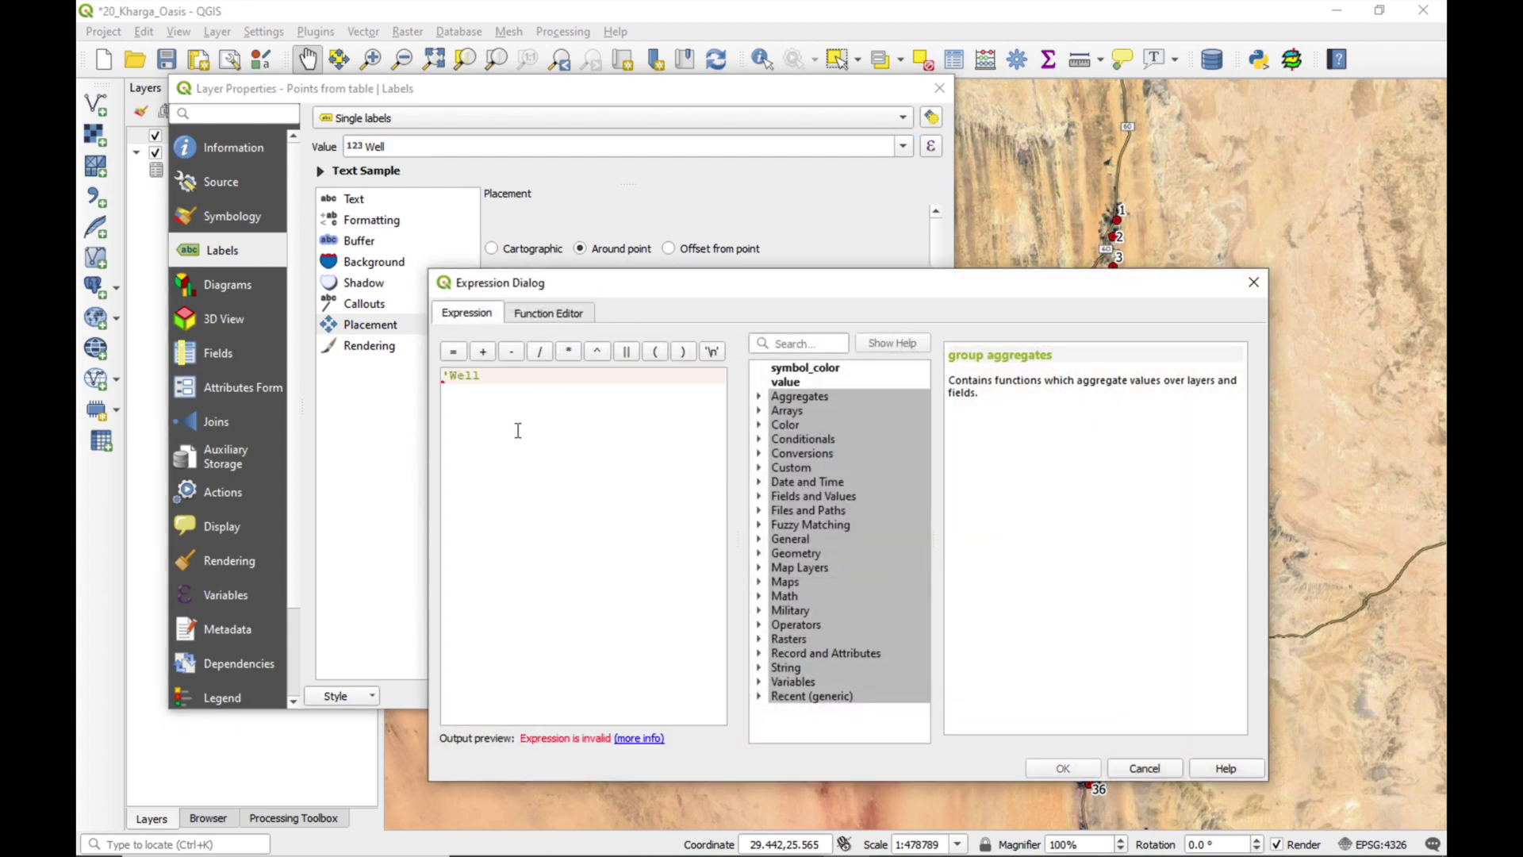
{"action": "left_click", "coordinate": [627, 357]}
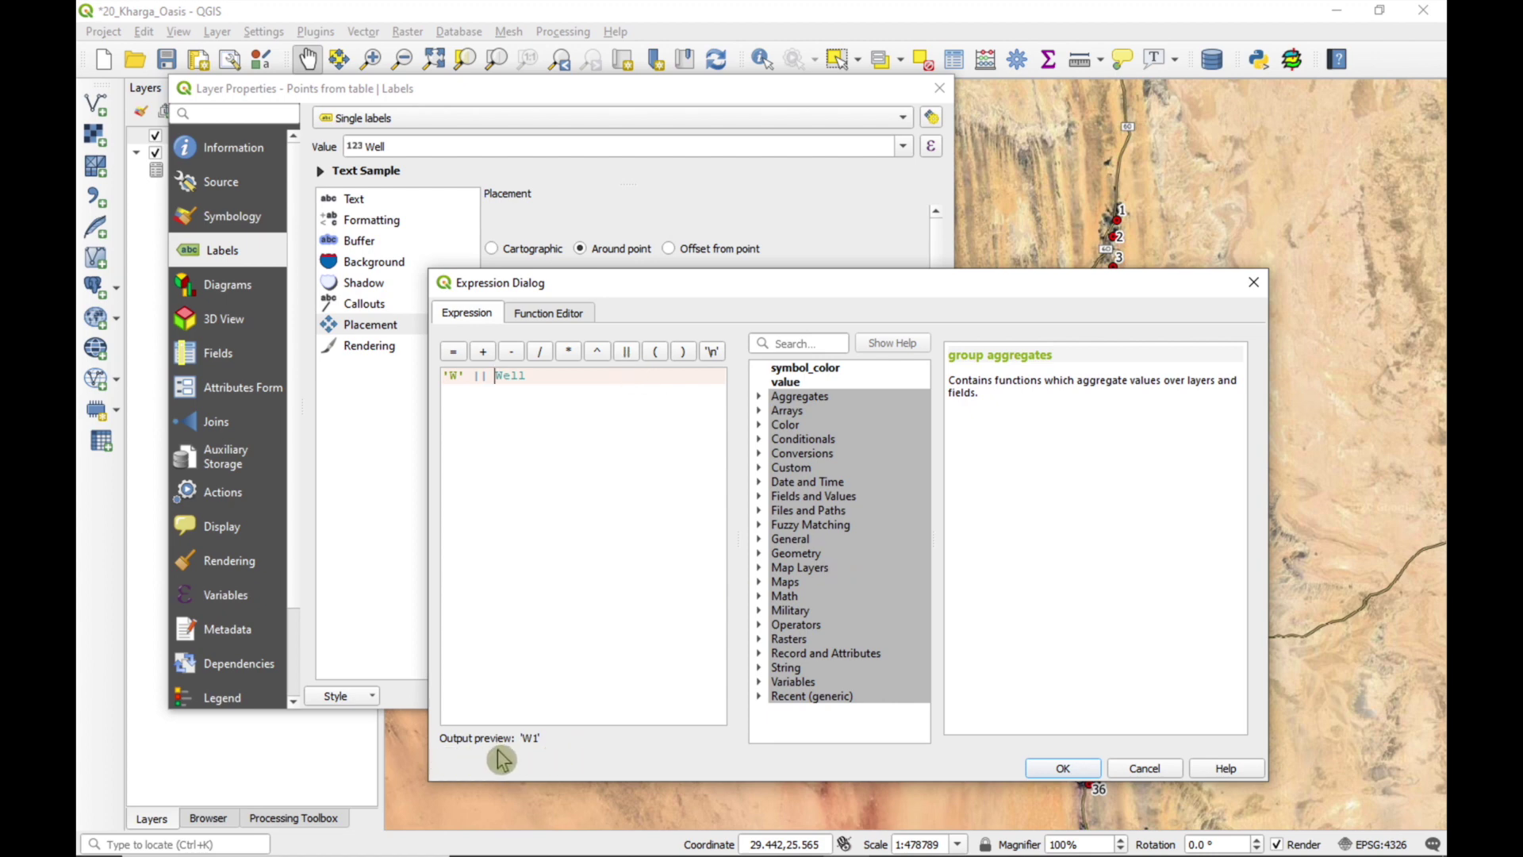
{"action": "left_click", "coordinate": [1064, 768]}
{"action": "left_click", "coordinate": [831, 698]}
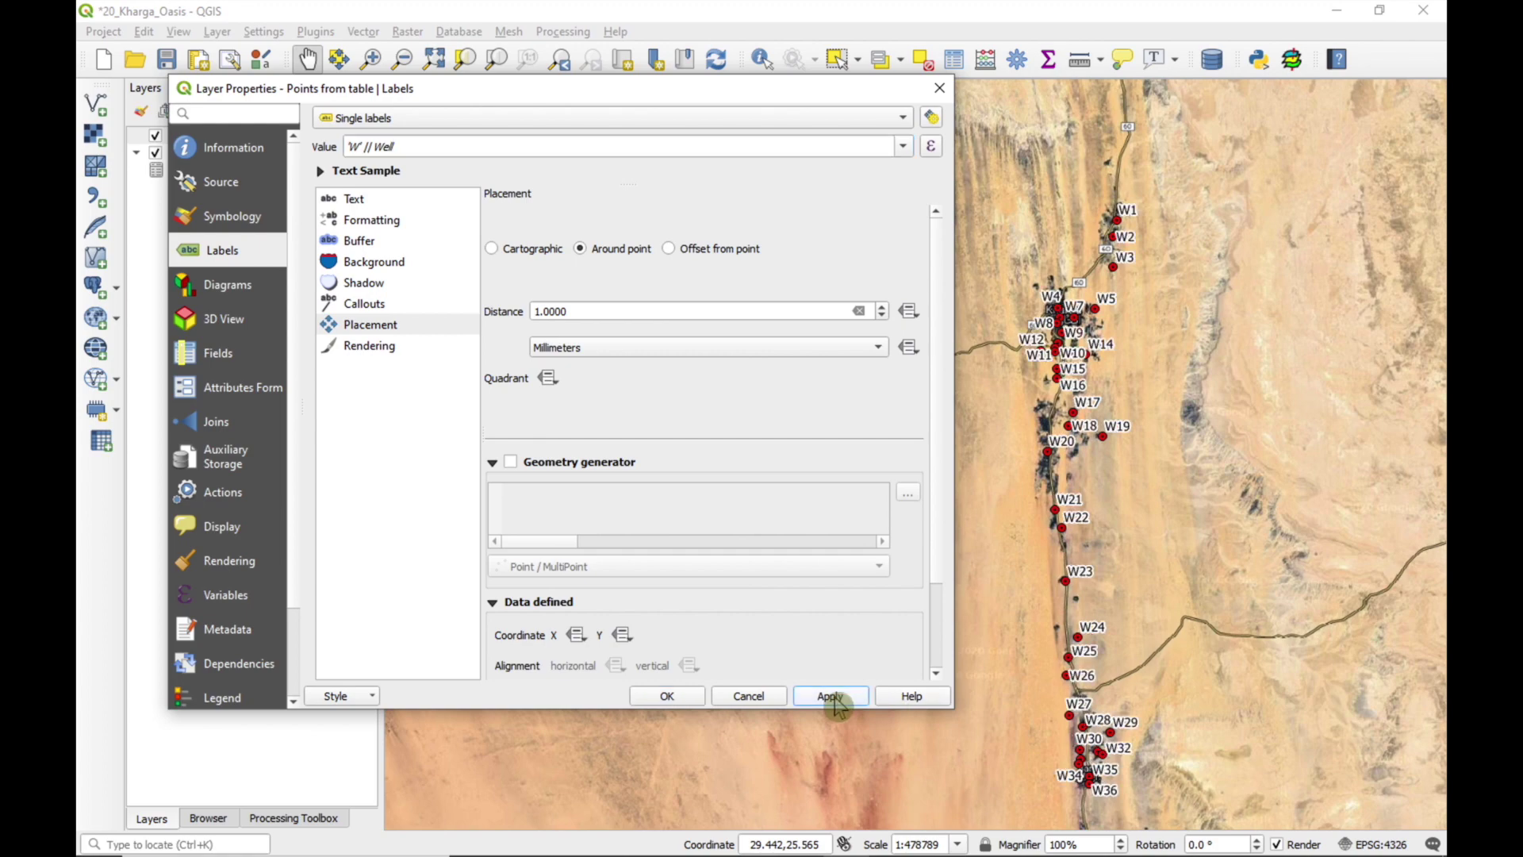
{"action": "left_click", "coordinate": [668, 696]}
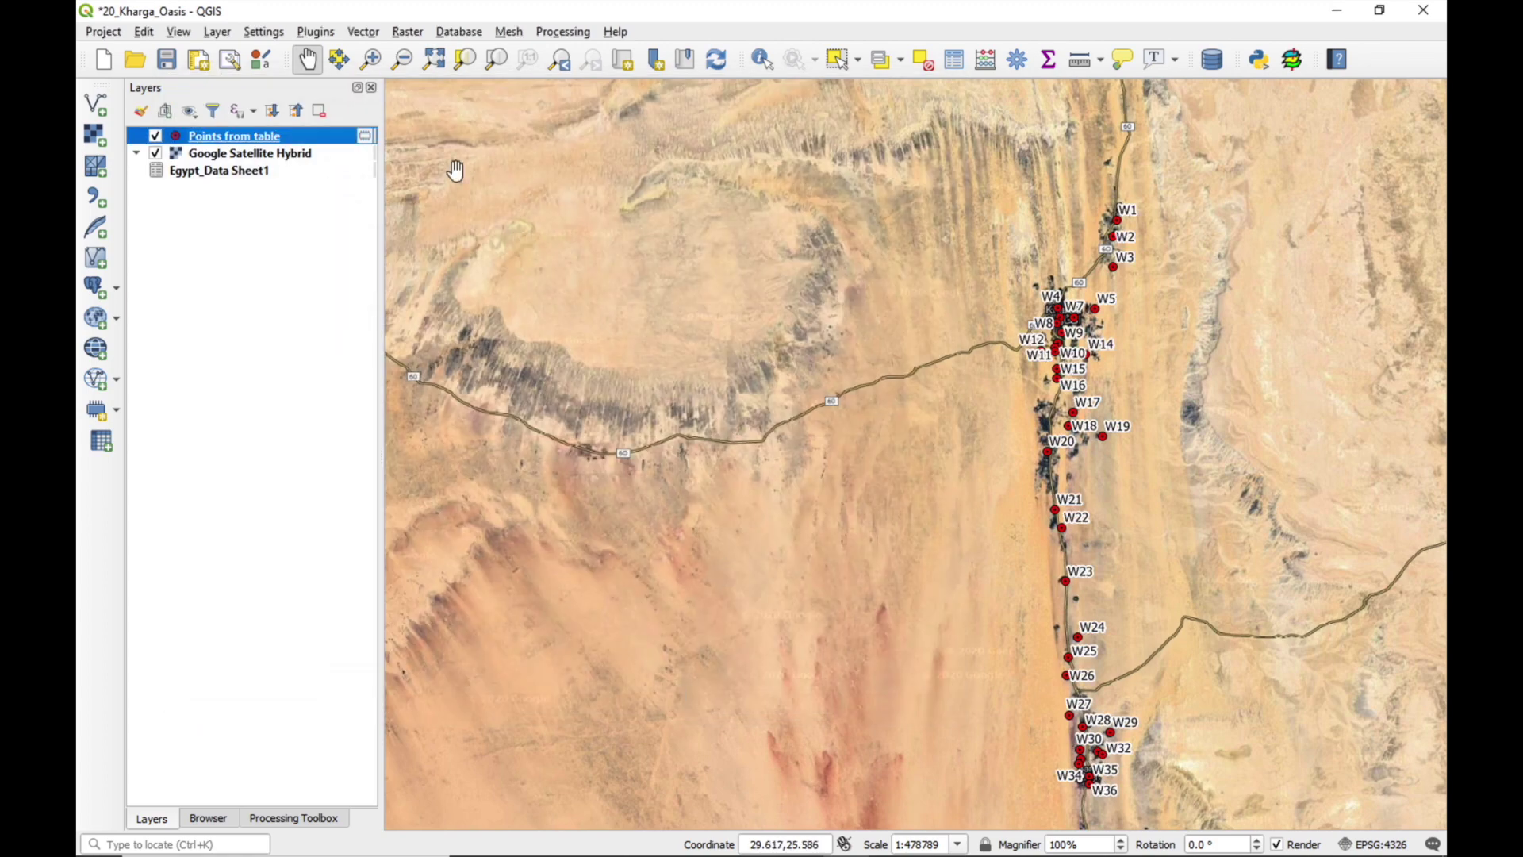
Export Points from table as Kharge_Oasis.gpkg in the 2_GeoPackage folder and add it to the map
{"action": "left_click", "coordinate": [308, 60]}
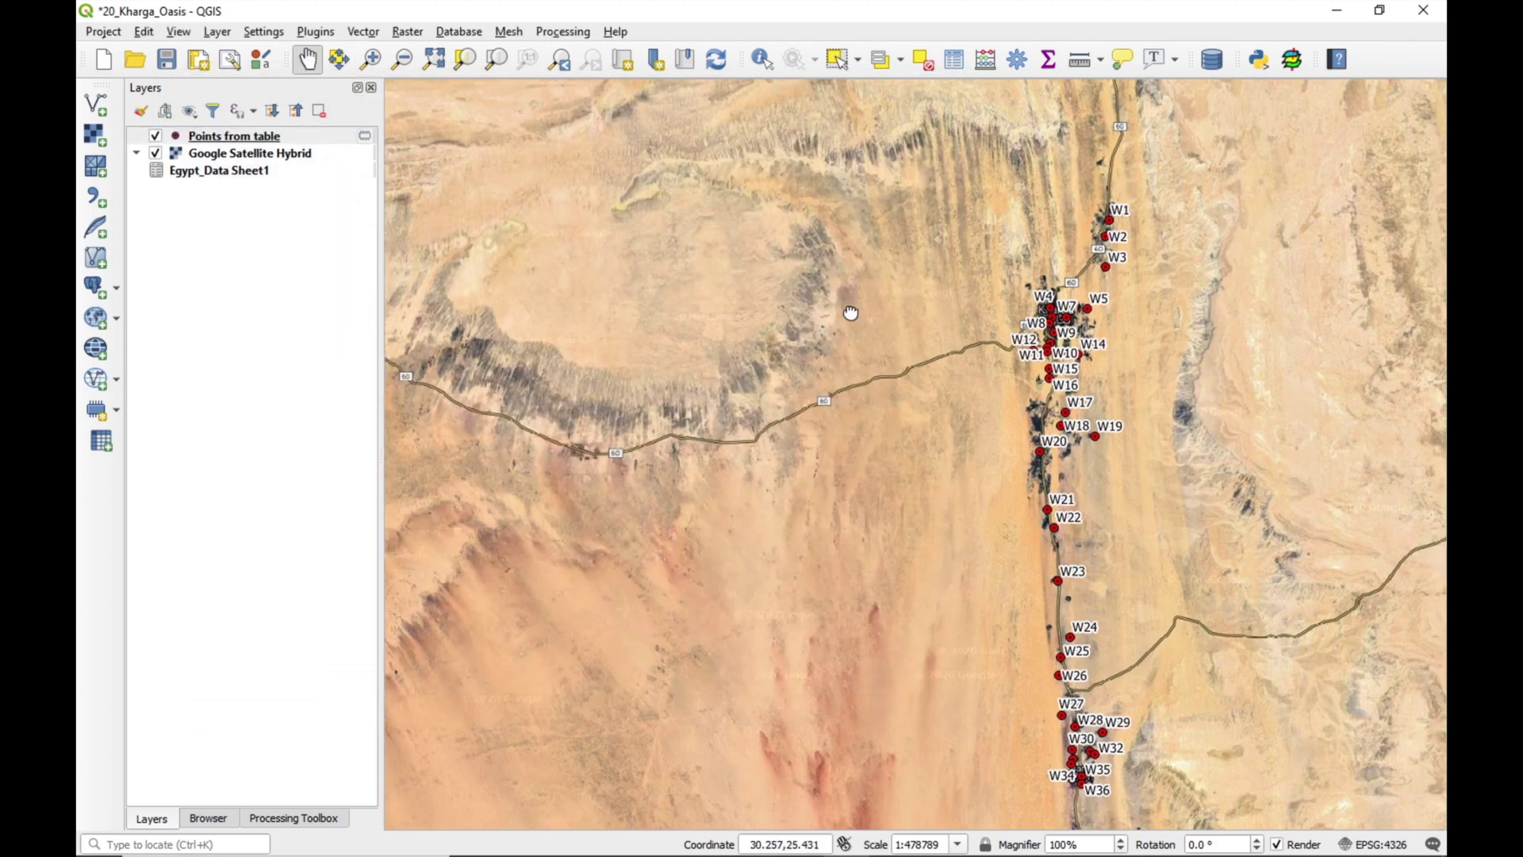
{"action": "left_click_drag", "start_coordinate": [846, 309], "coordinate": [650, 234]}
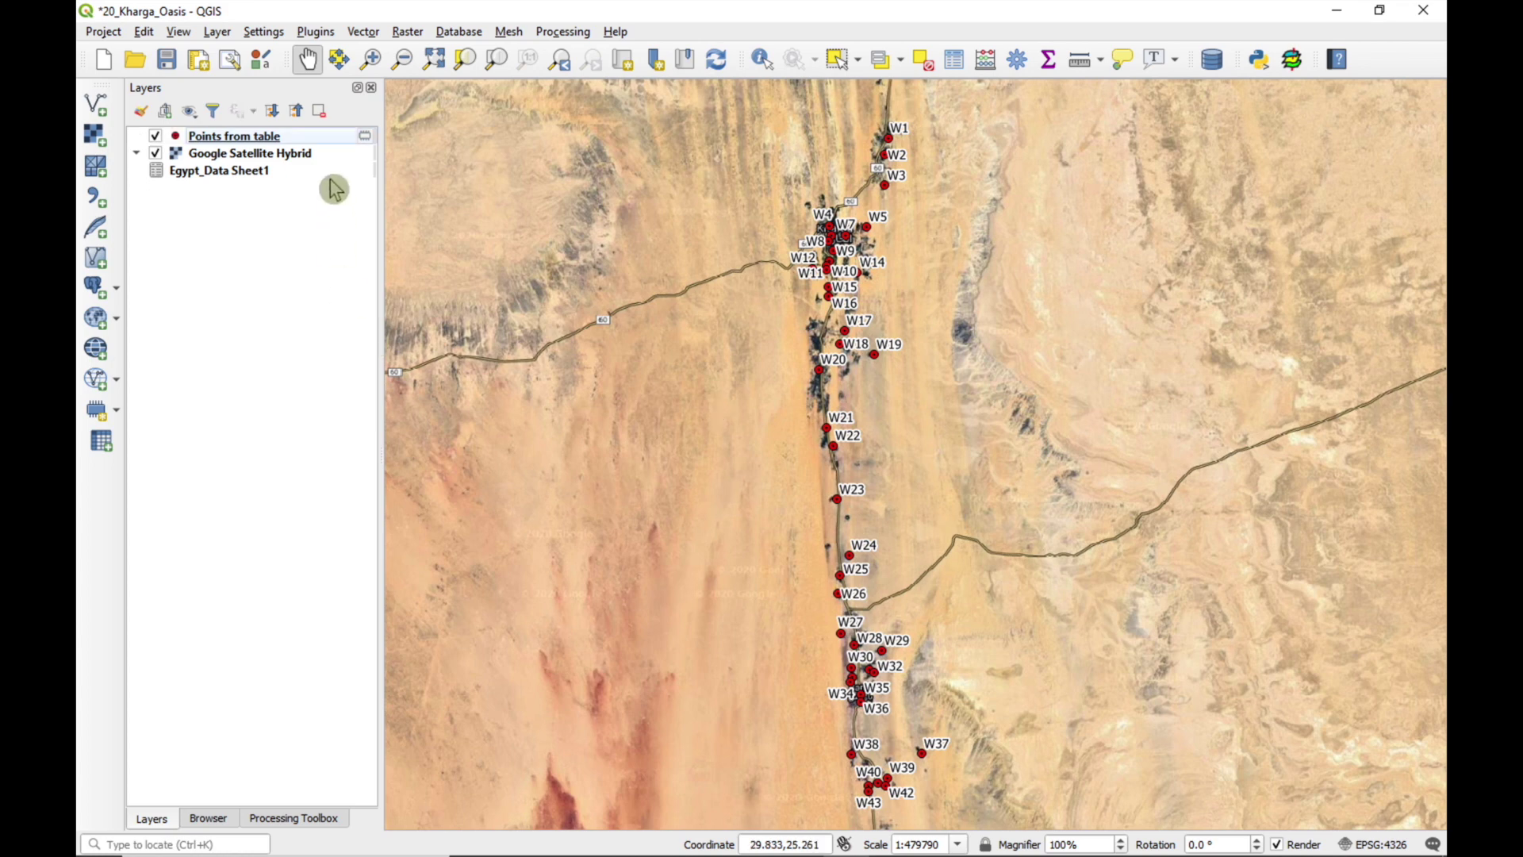
{"action": "right_click", "coordinate": [289, 139]}
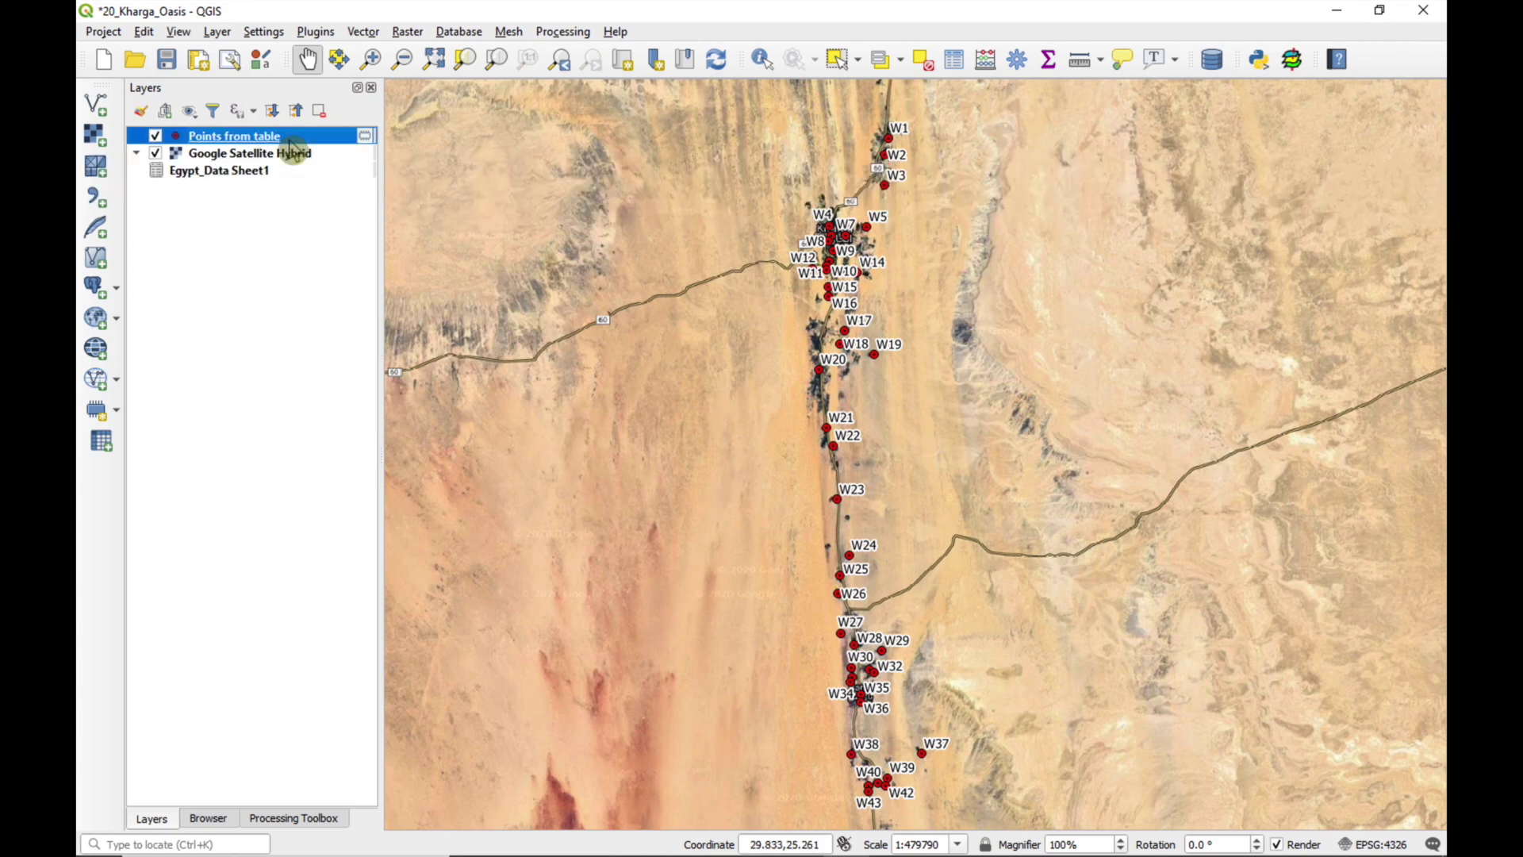
{"action": "mouse_move", "coordinate": [381, 485]}
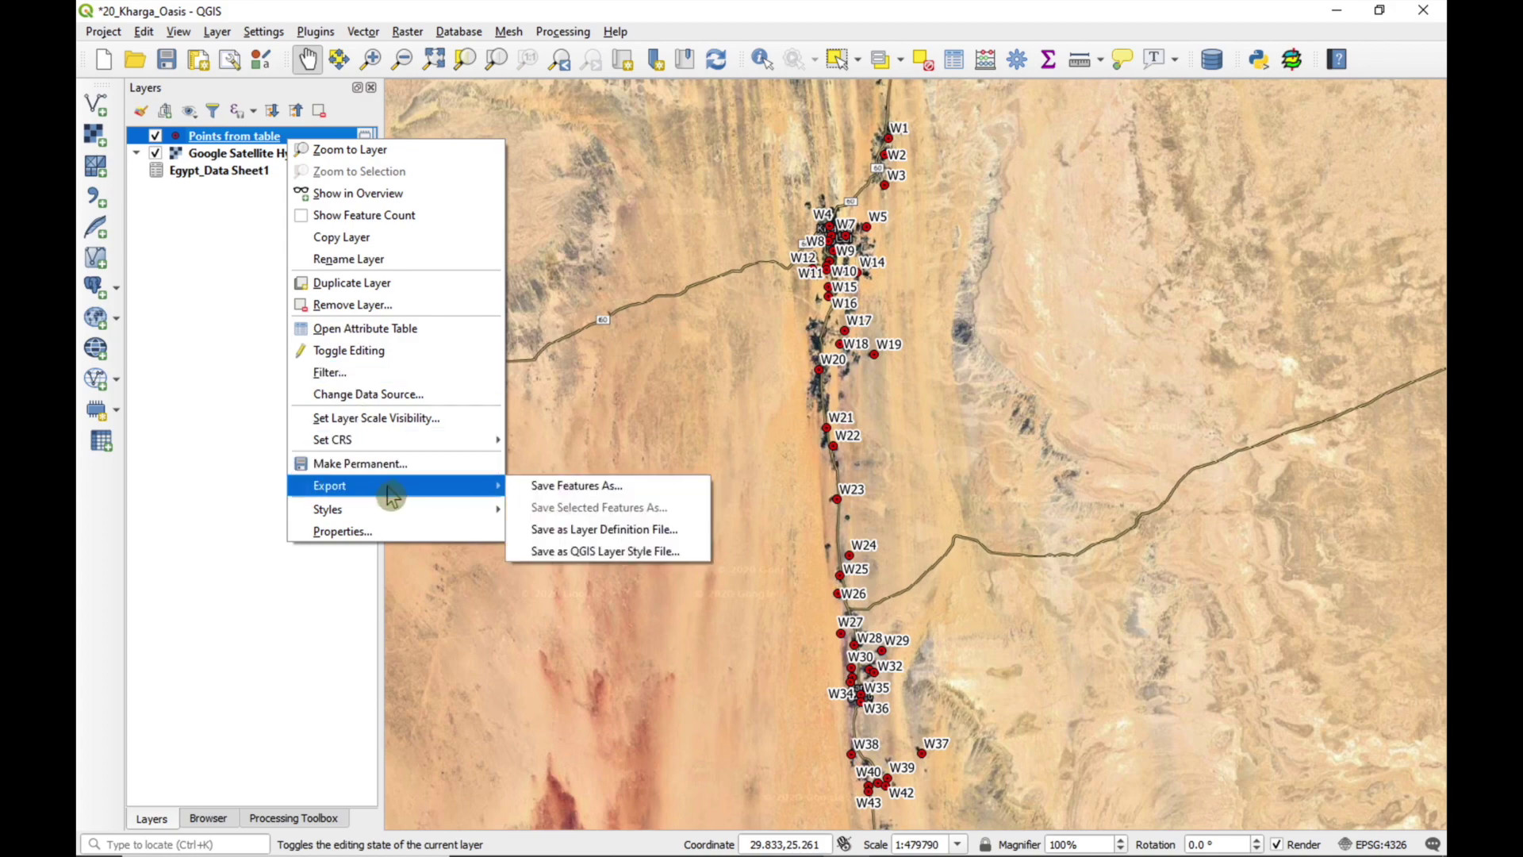
{"action": "left_click", "coordinate": [567, 481]}
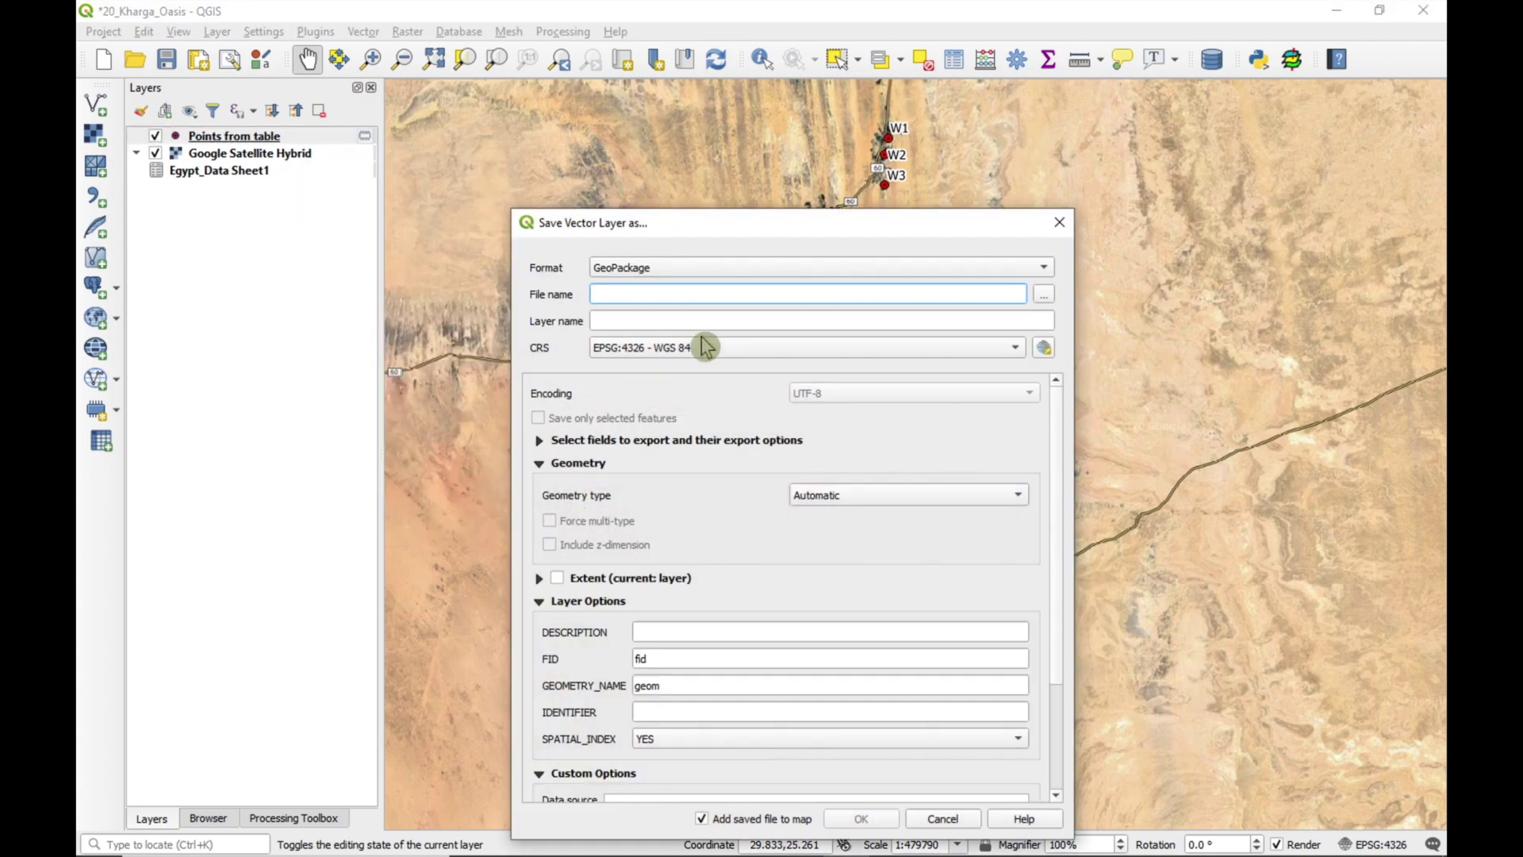
{"action": "left_click", "coordinate": [1044, 294]}
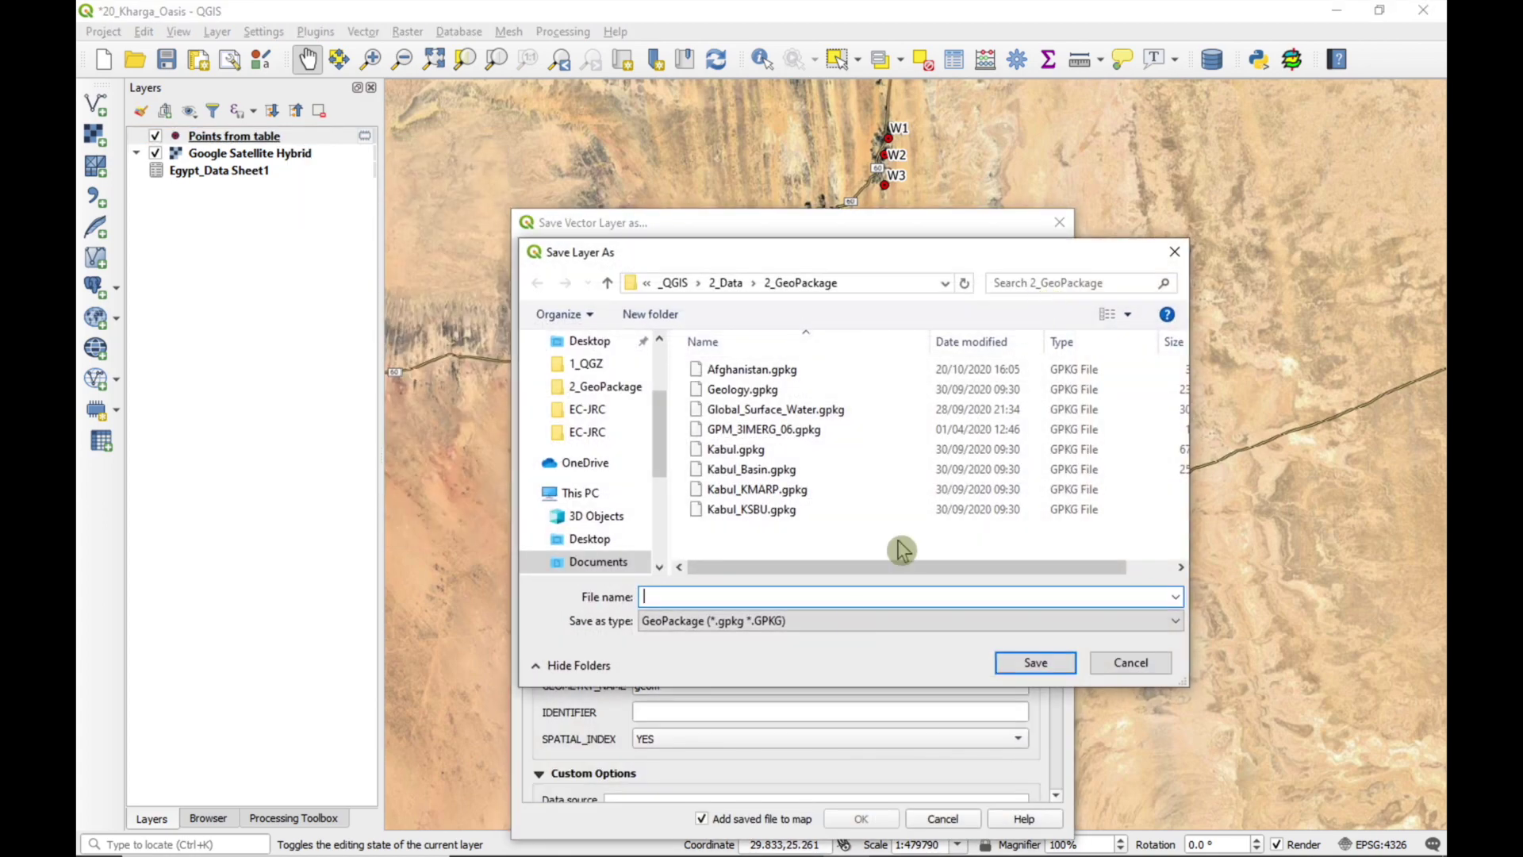
{"action": "left_click", "coordinate": [673, 597]}
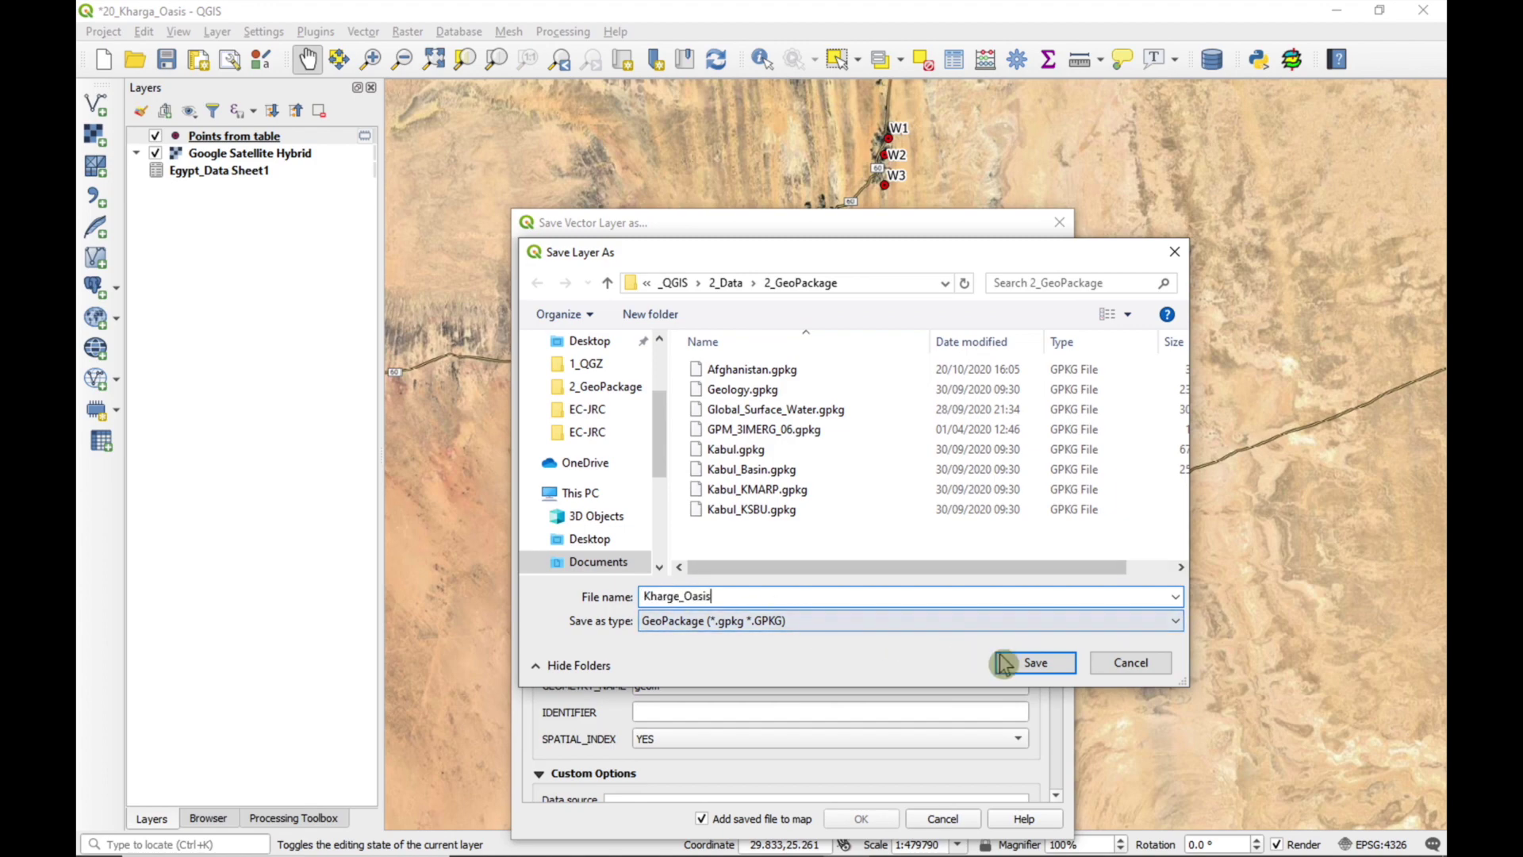
{"action": "left_click", "coordinate": [1028, 661]}
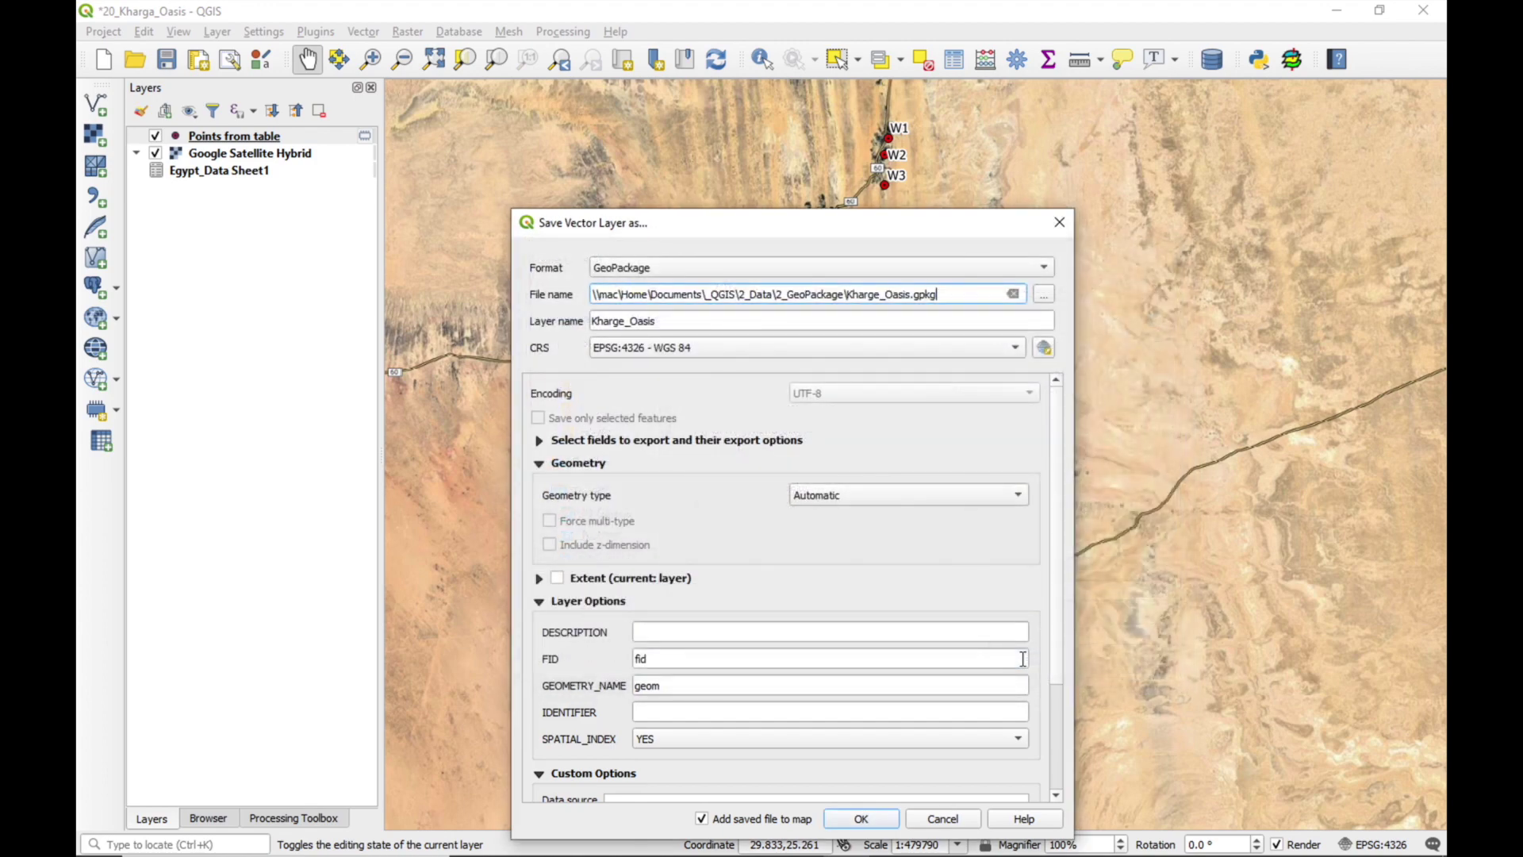
{"action": "left_click", "coordinate": [864, 818]}
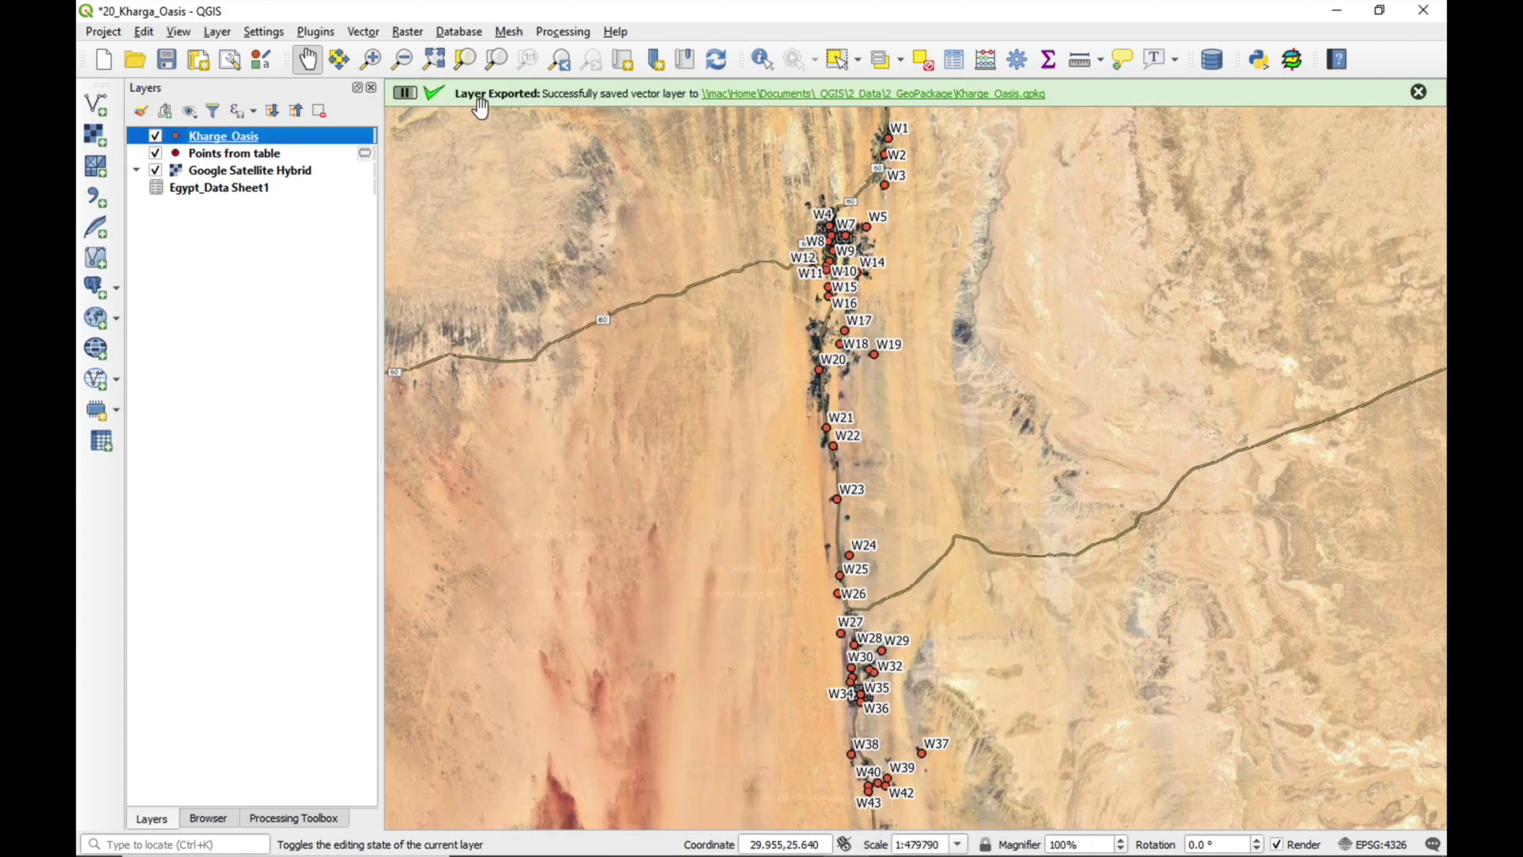
{"action": "left_click", "coordinate": [238, 159]}
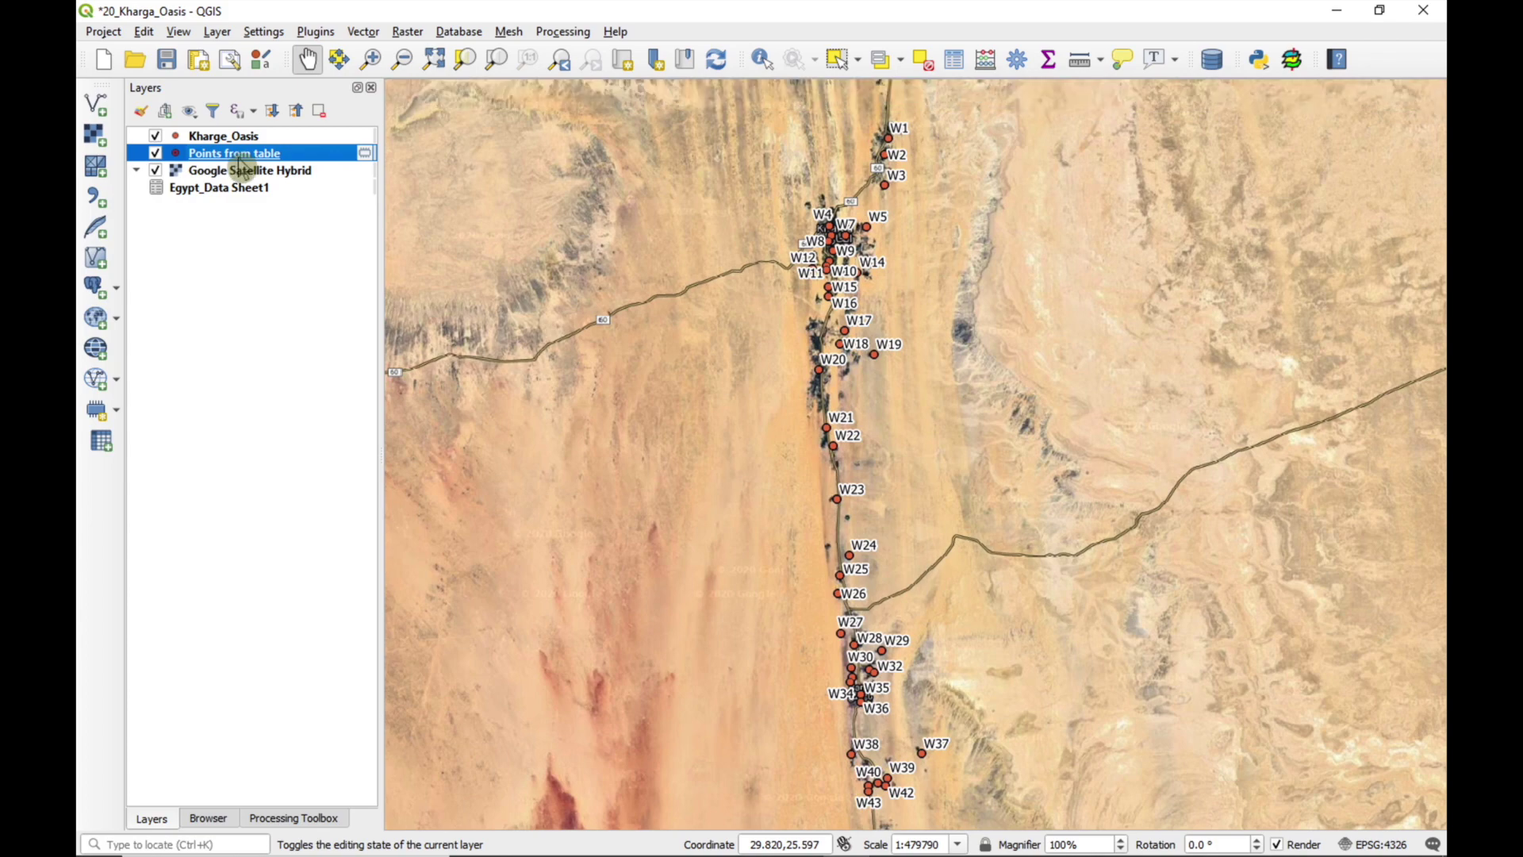
Copy all style categories from Points from table and paste them onto Kharge_Oasis
{"action": "right_click", "coordinate": [242, 166]}
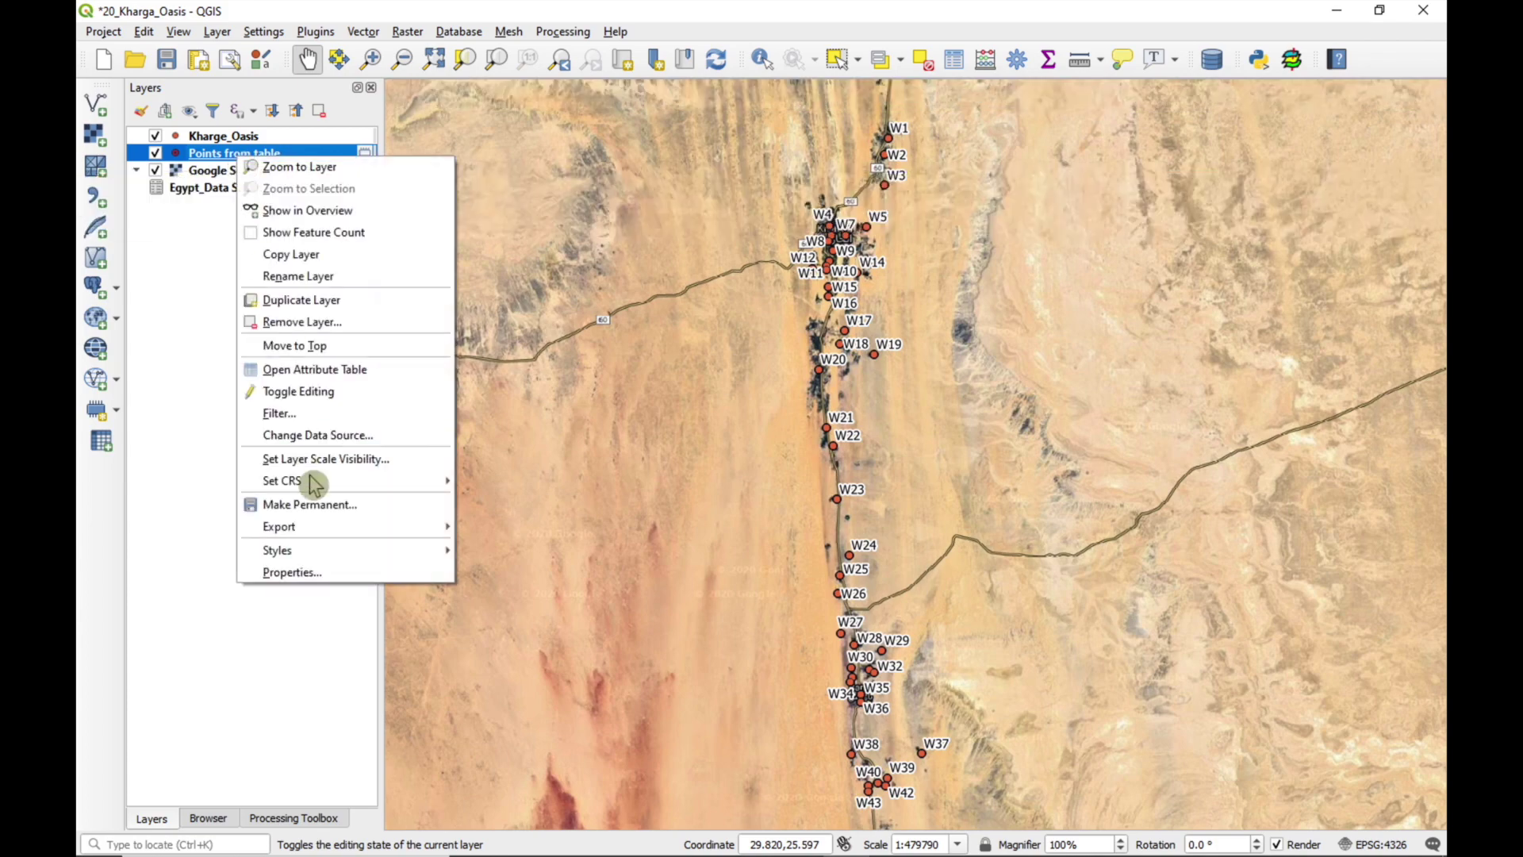
{"action": "mouse_move", "coordinate": [321, 549]}
{"action": "mouse_move", "coordinate": [537, 433]}
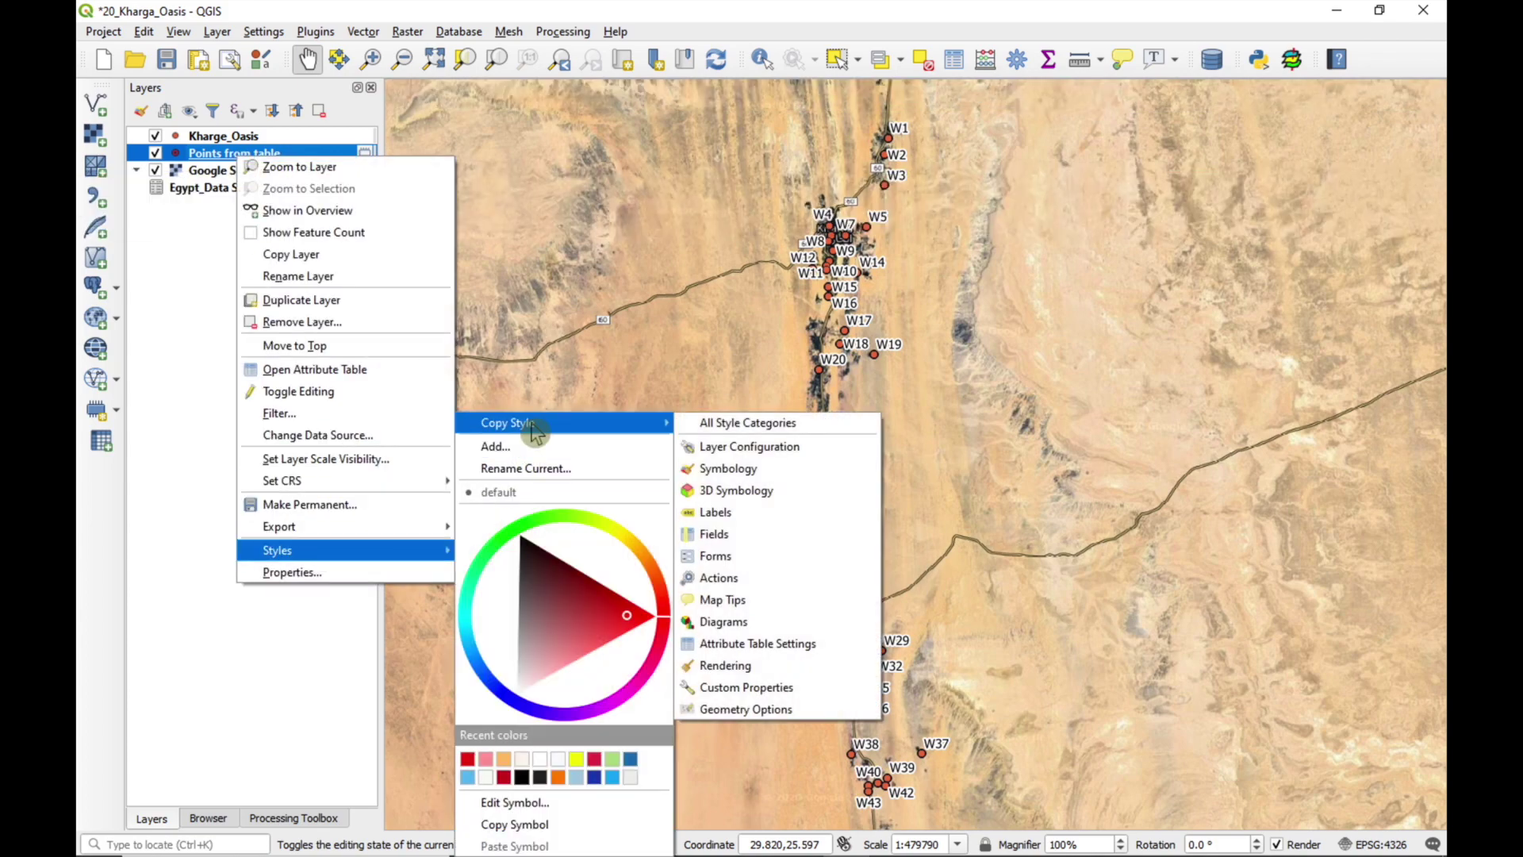
{"action": "left_click", "coordinate": [749, 428]}
{"action": "left_click", "coordinate": [224, 139]}
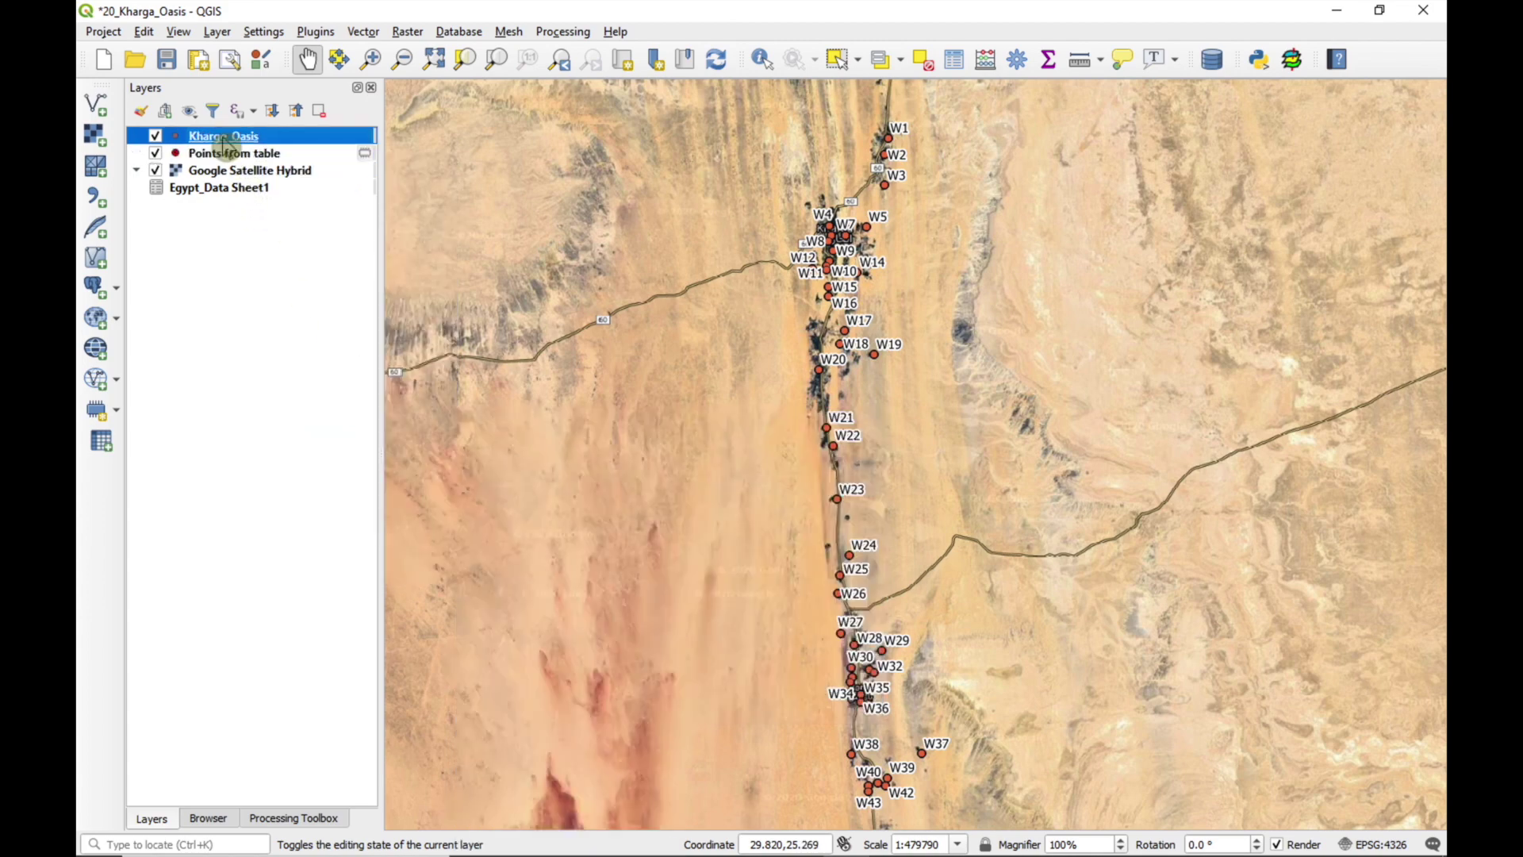
{"action": "right_click", "coordinate": [225, 144]}
{"action": "mouse_move", "coordinate": [293, 492]}
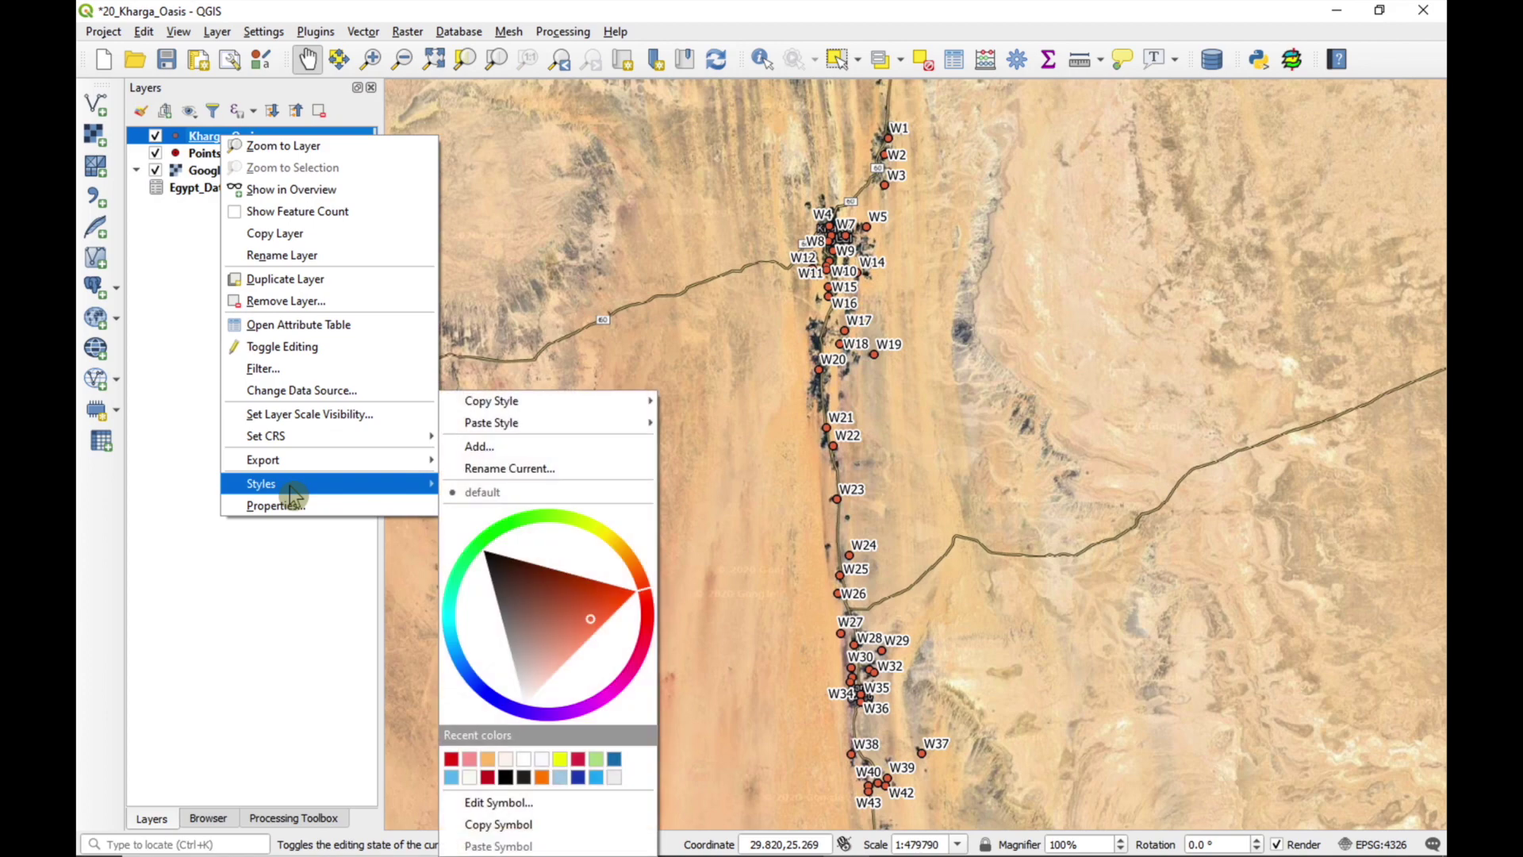
{"action": "mouse_move", "coordinate": [523, 423]}
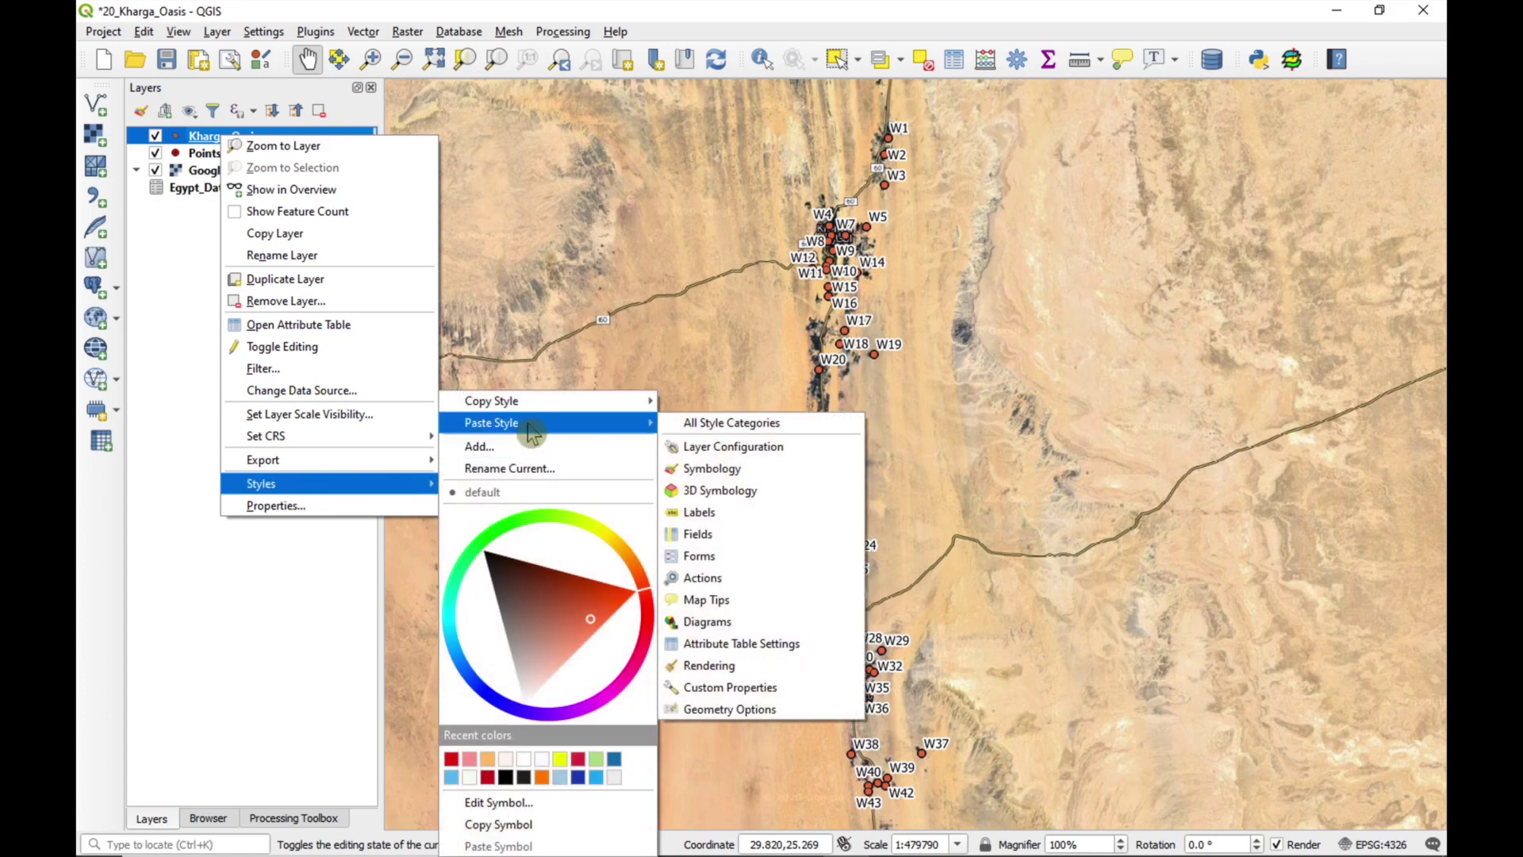
{"action": "left_click", "coordinate": [746, 429]}
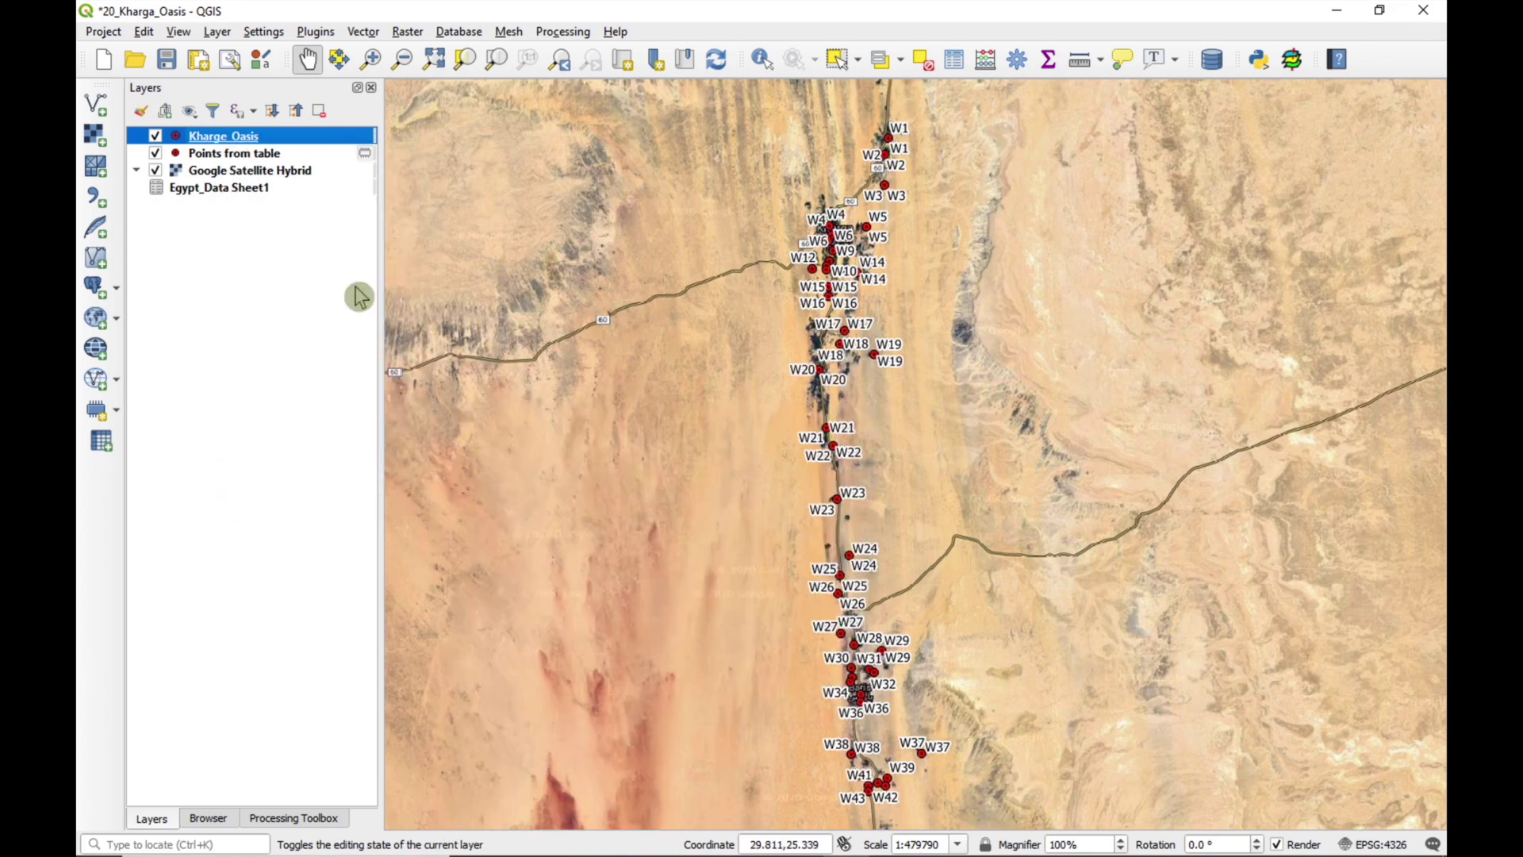
Remove the Points from table layer from the project
{"action": "right_click", "coordinate": [205, 156]}
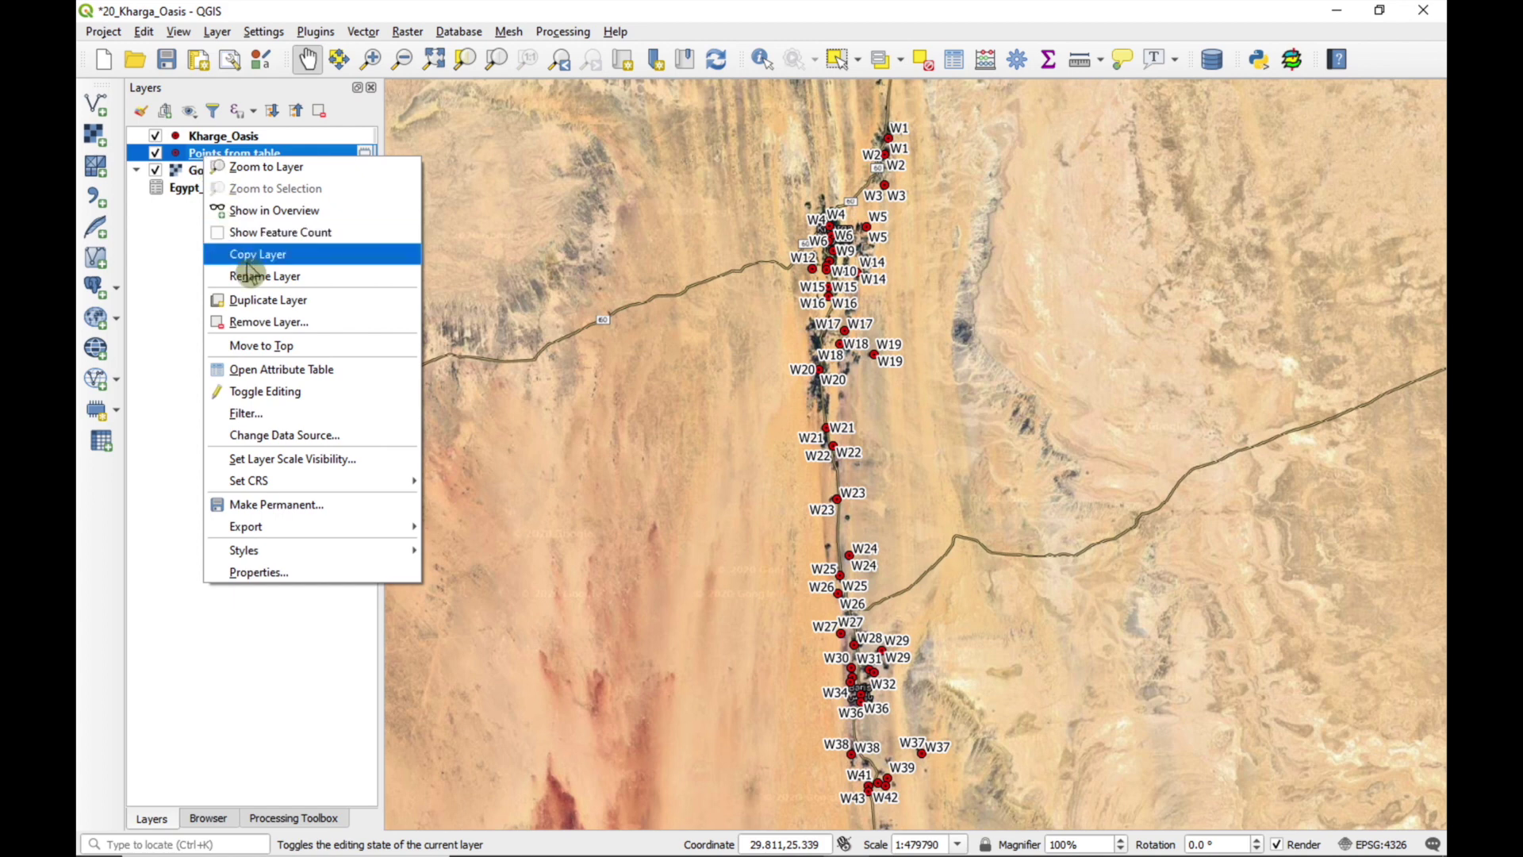
{"action": "left_click", "coordinate": [714, 459]}
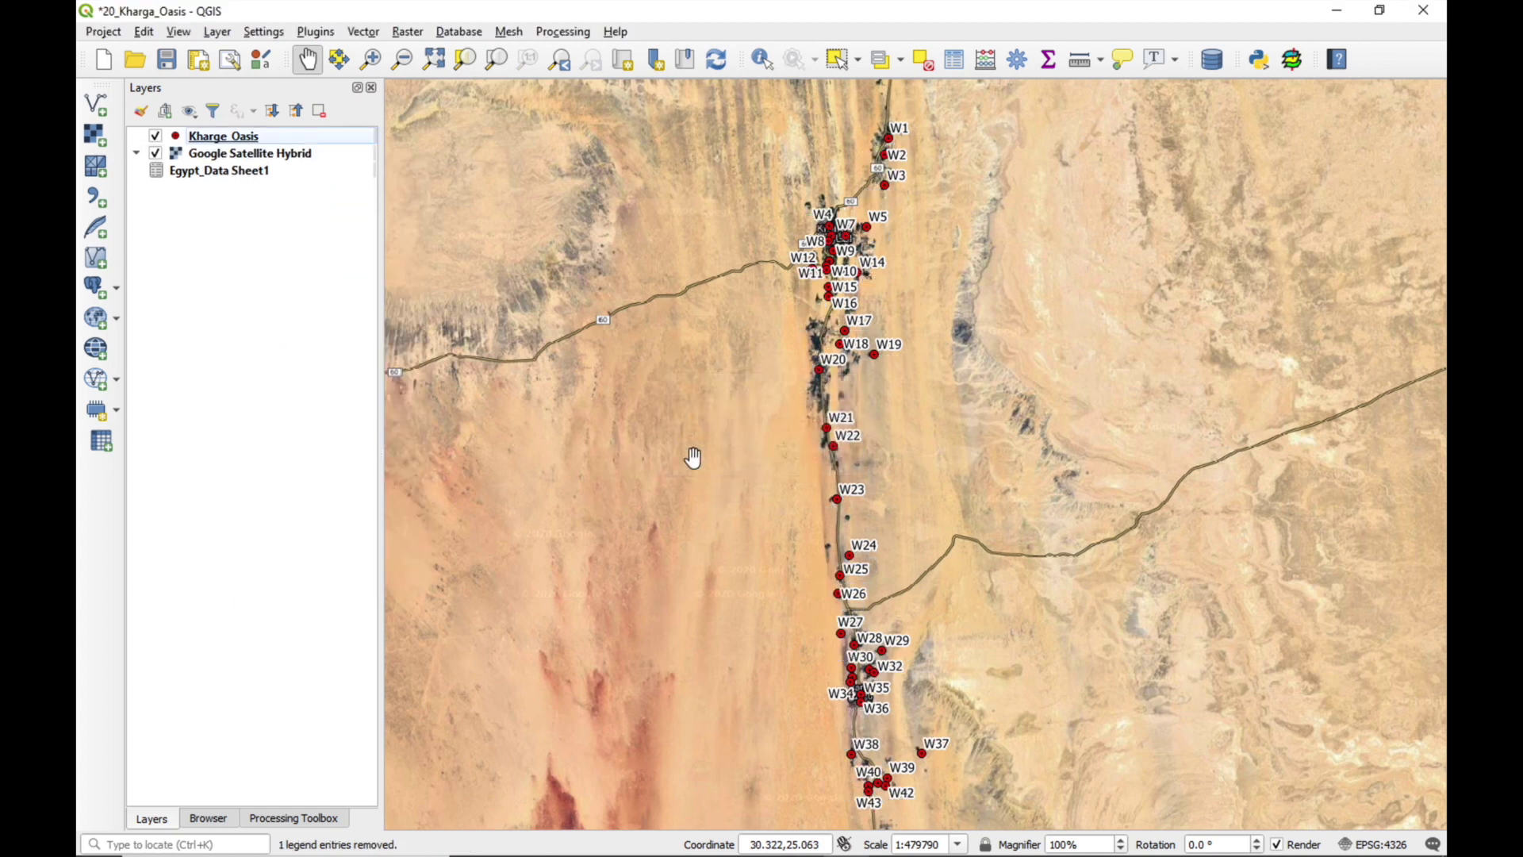
{"action": "left_click", "coordinate": [217, 139]}
Save Kharge_Oasis's style as the default in the GeoPackage datasource database, confirming the overwrite
{"action": "right_click", "coordinate": [216, 146]}
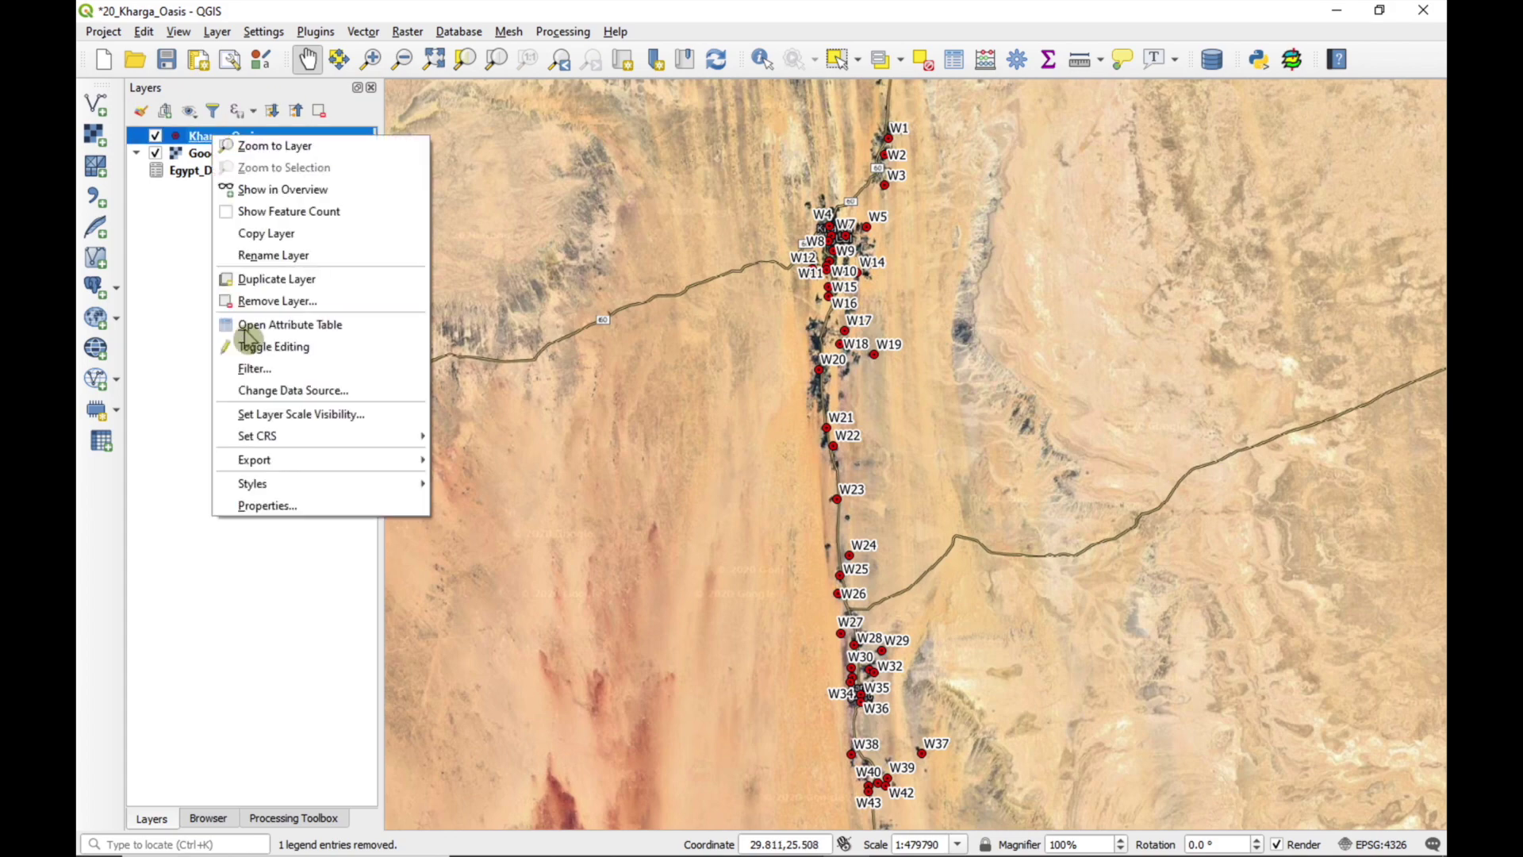
{"action": "left_click", "coordinate": [270, 505]}
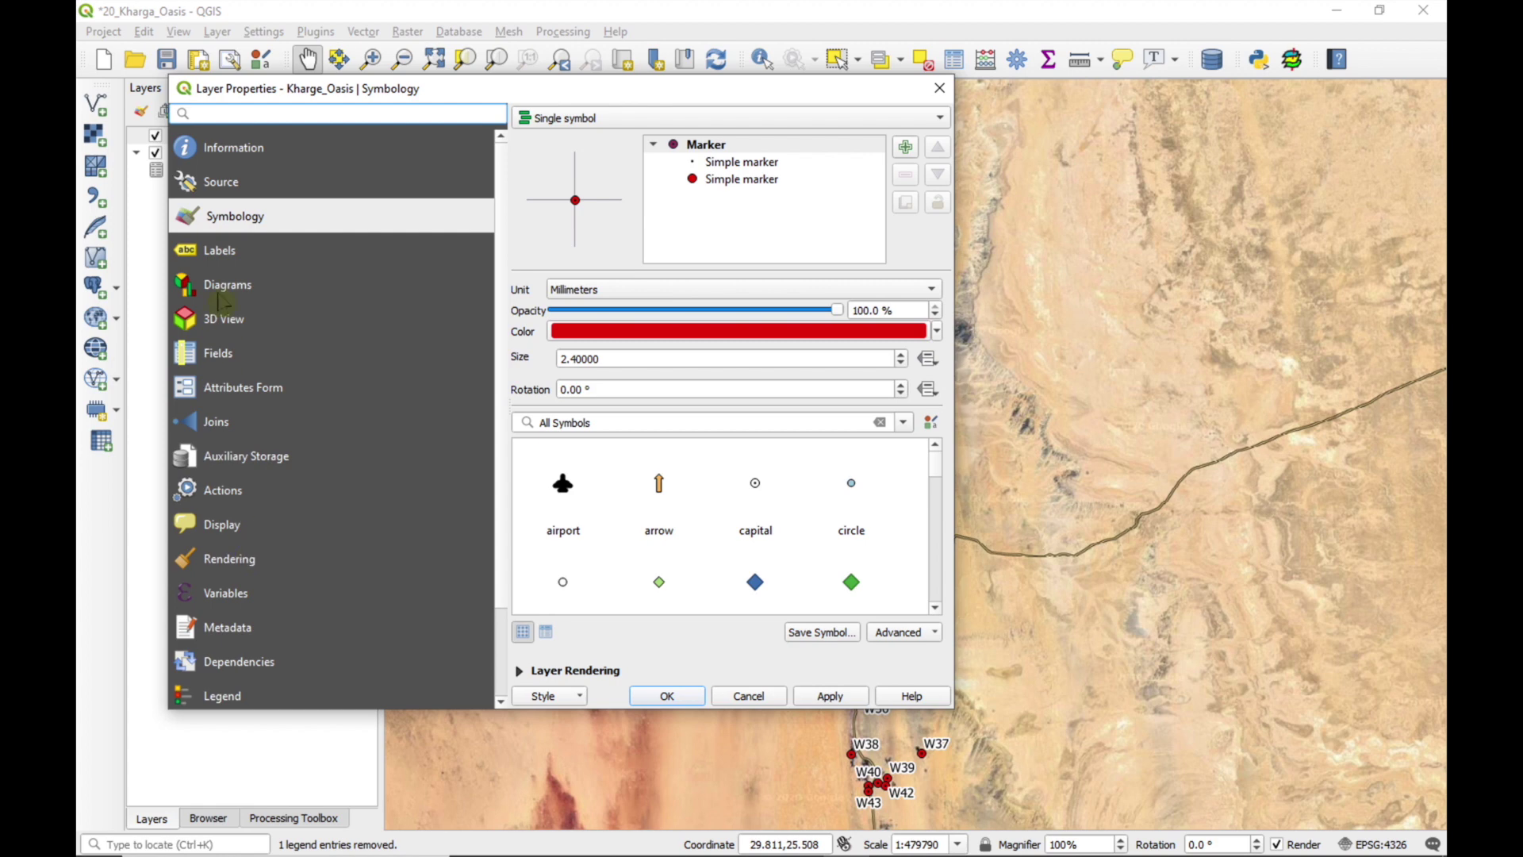
{"action": "left_click", "coordinate": [533, 698]}
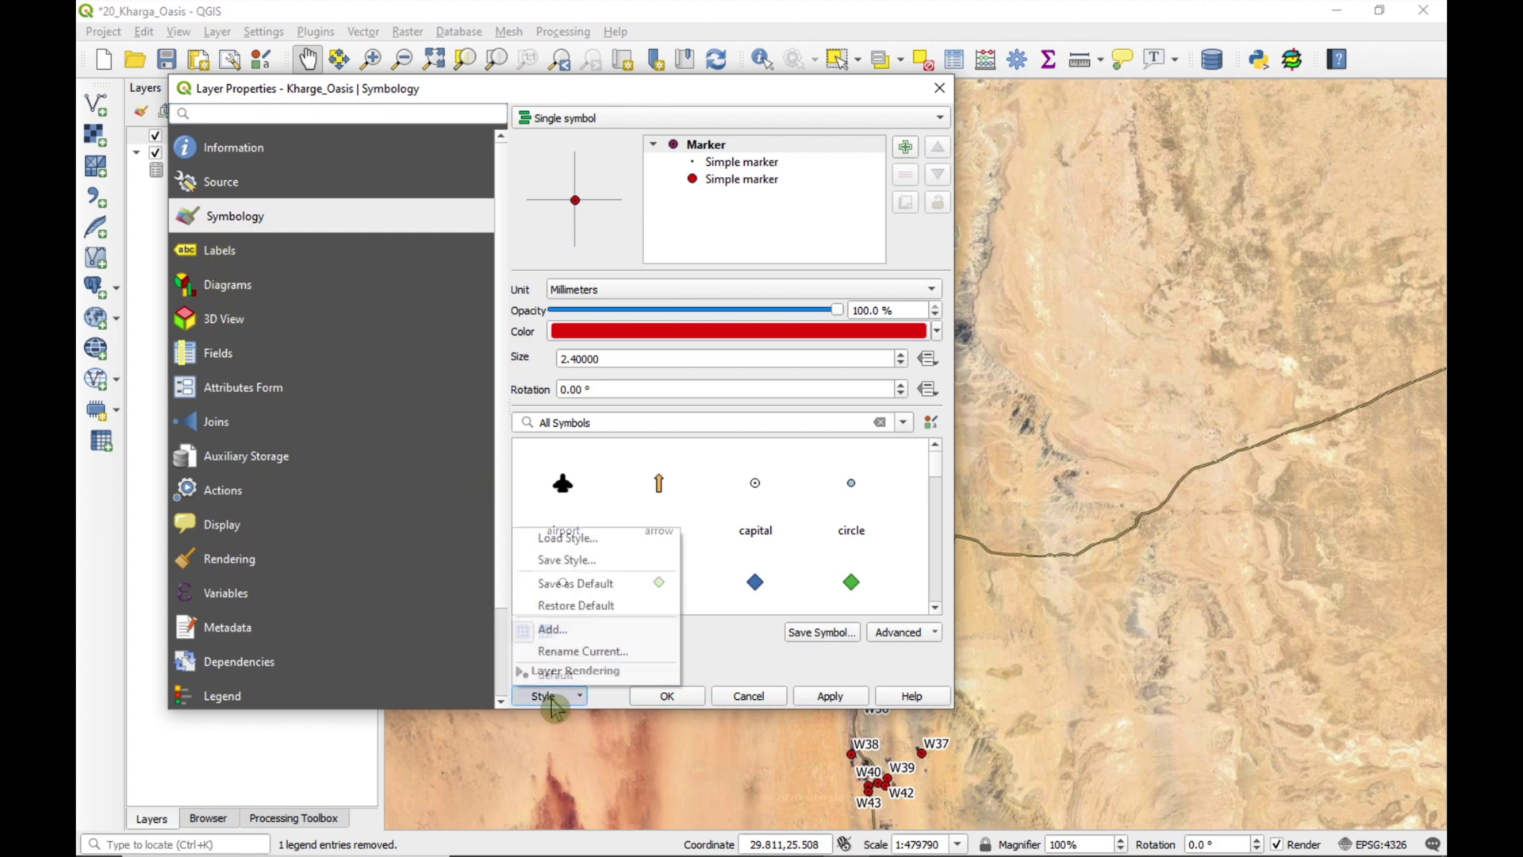
{"action": "left_click", "coordinate": [595, 586]}
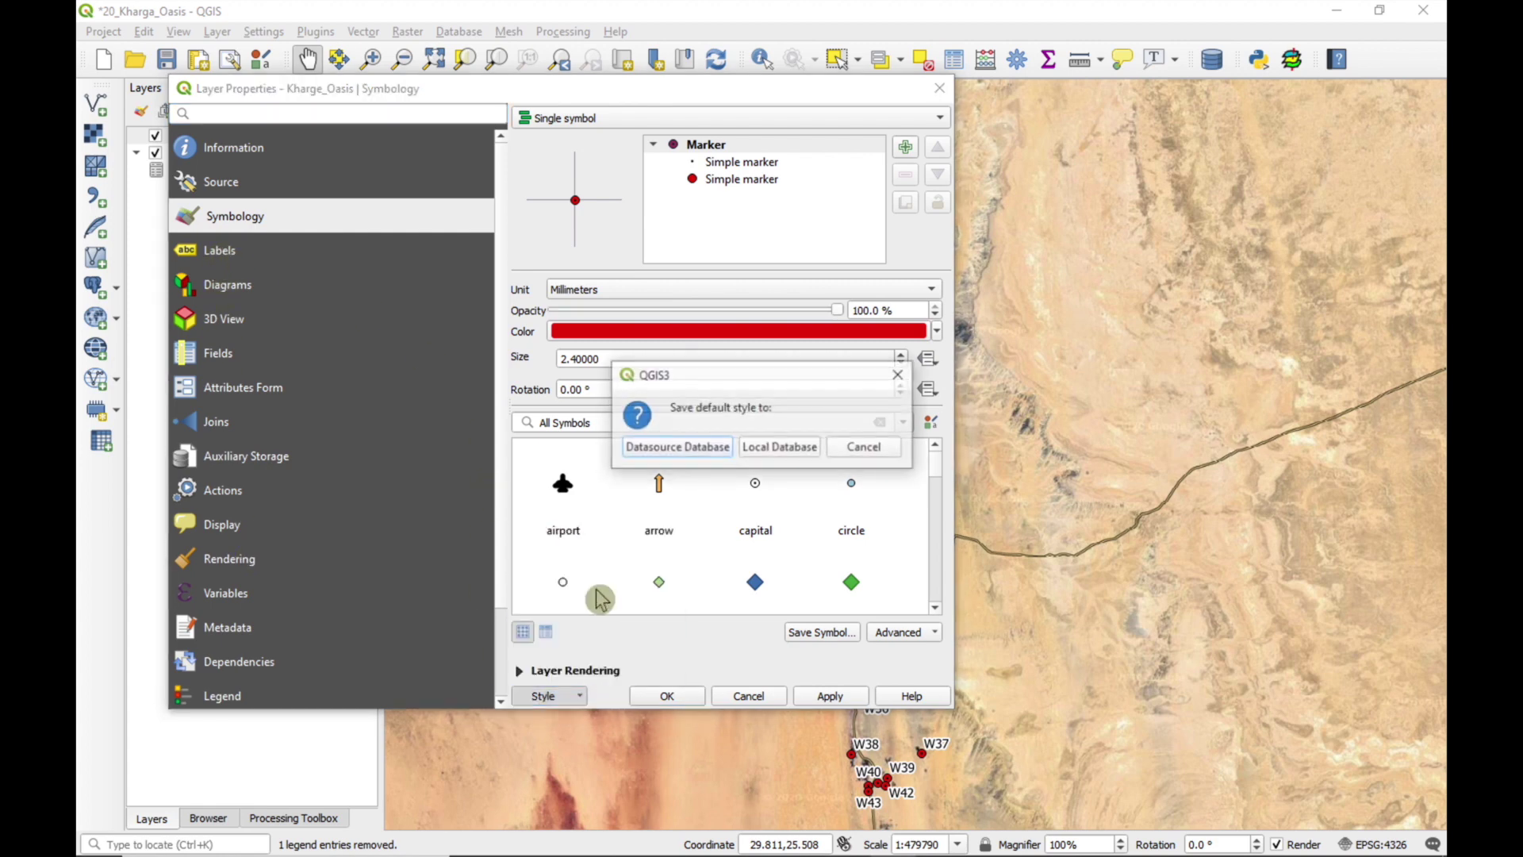
{"action": "left_click", "coordinate": [699, 449]}
{"action": "left_click", "coordinate": [865, 453]}
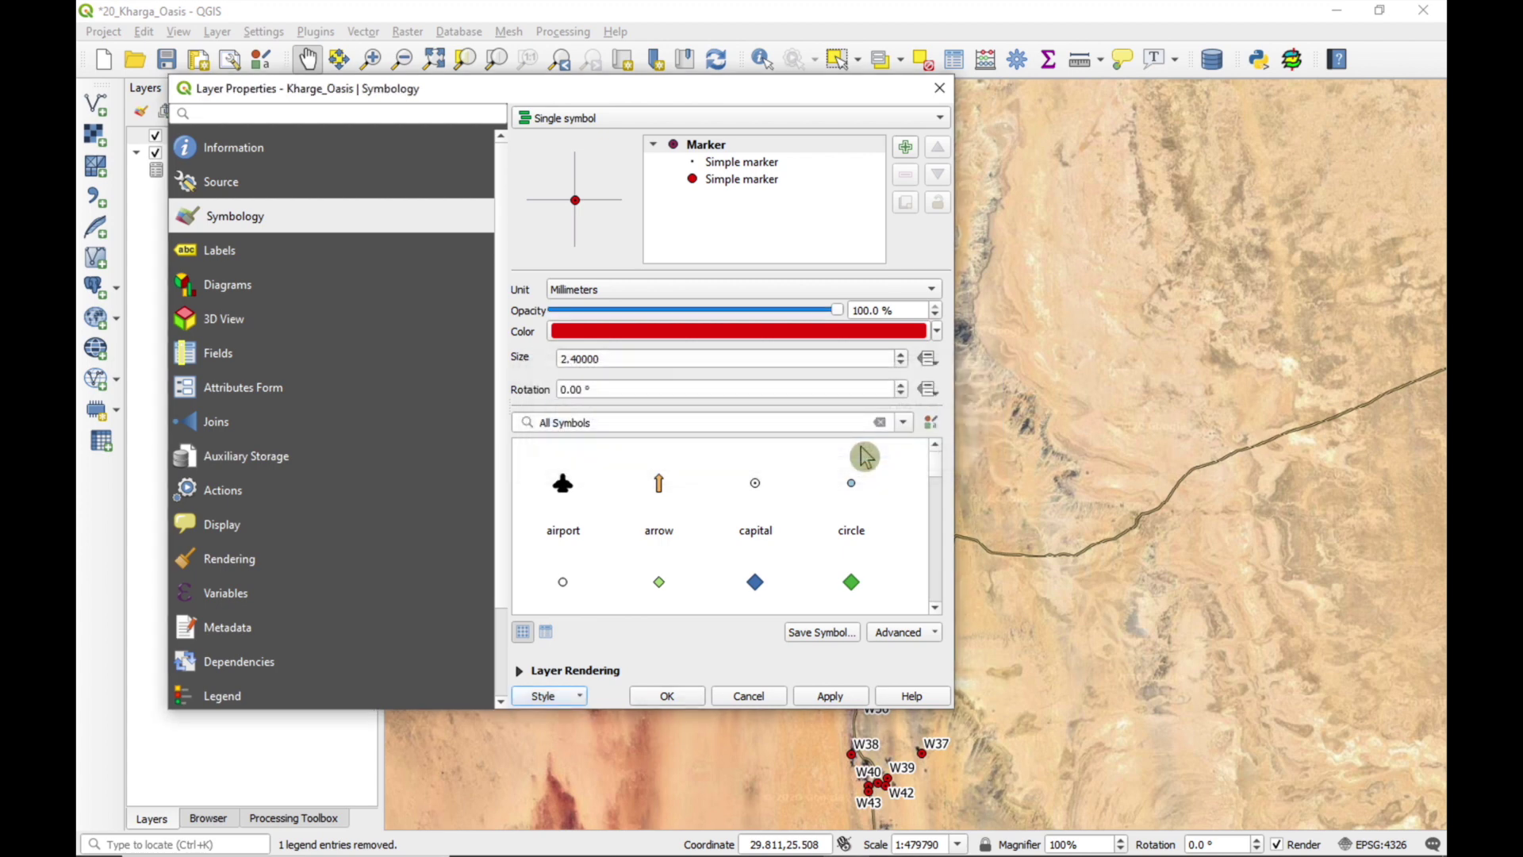
{"action": "left_click", "coordinate": [829, 696]}
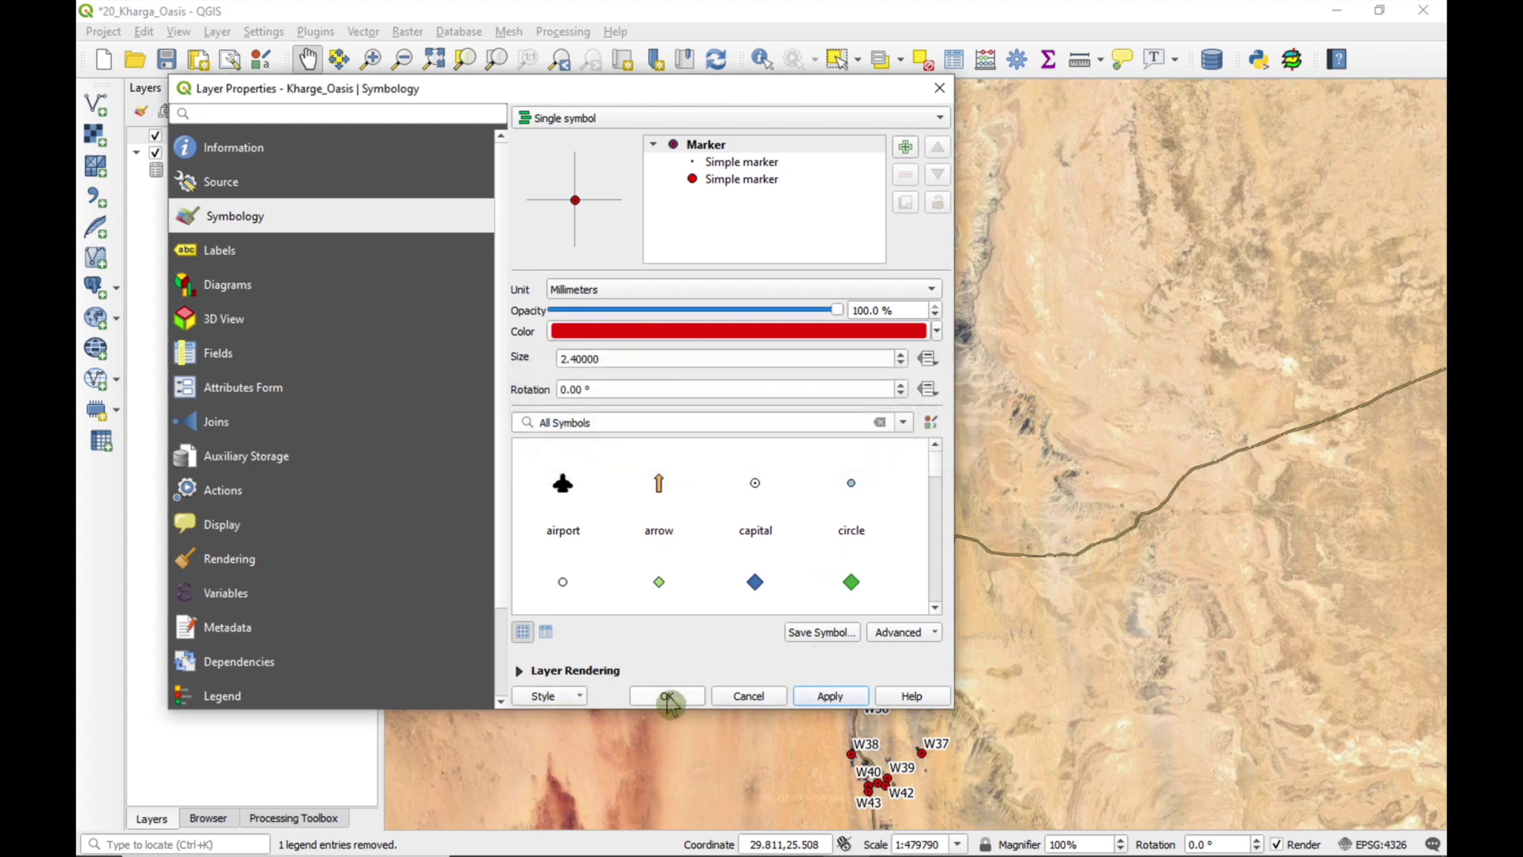
{"action": "left_click", "coordinate": [667, 696]}
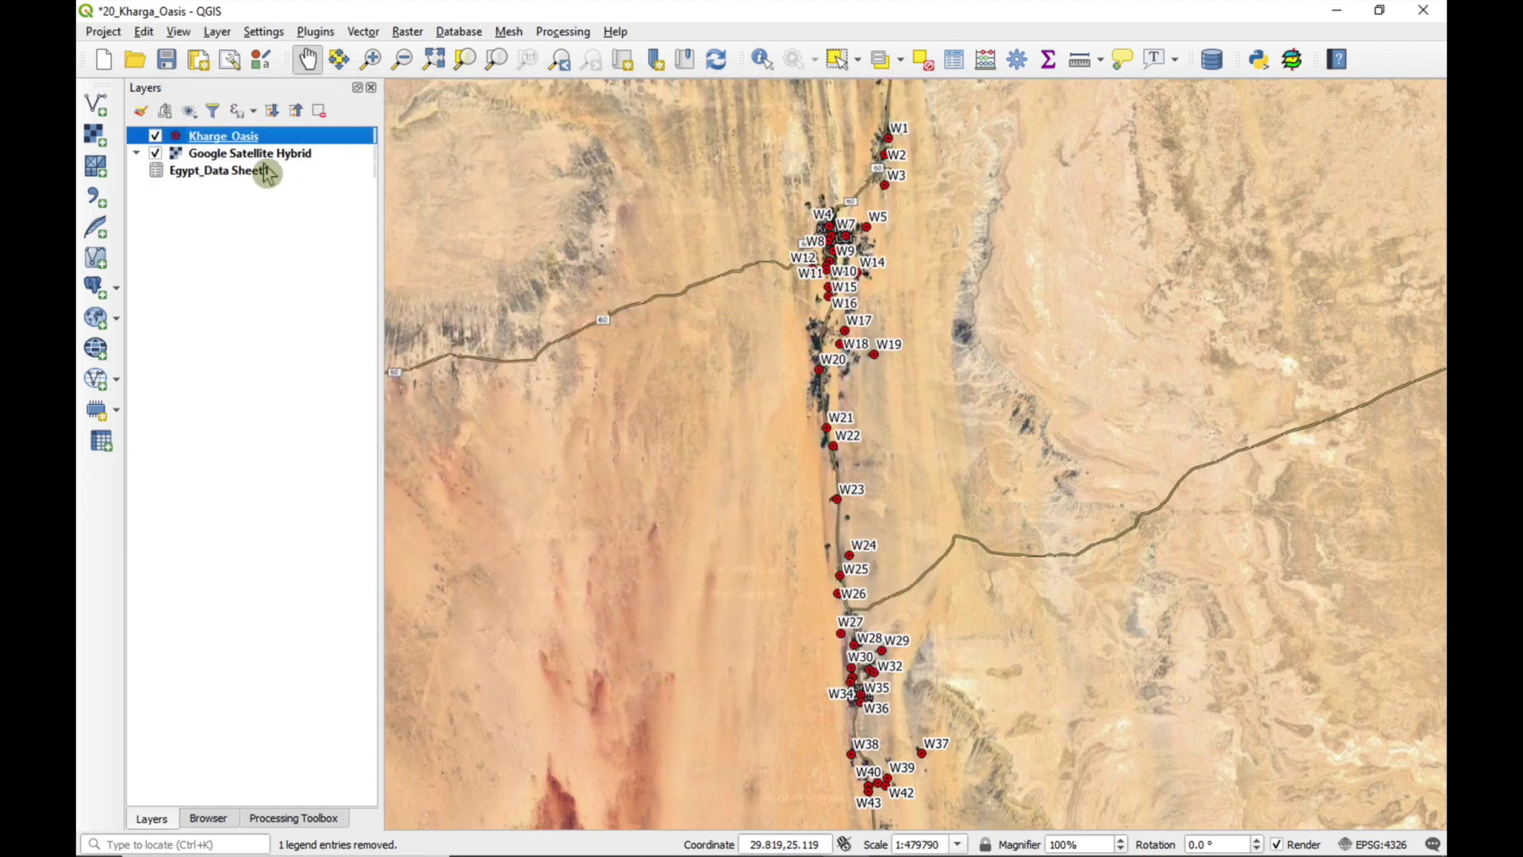